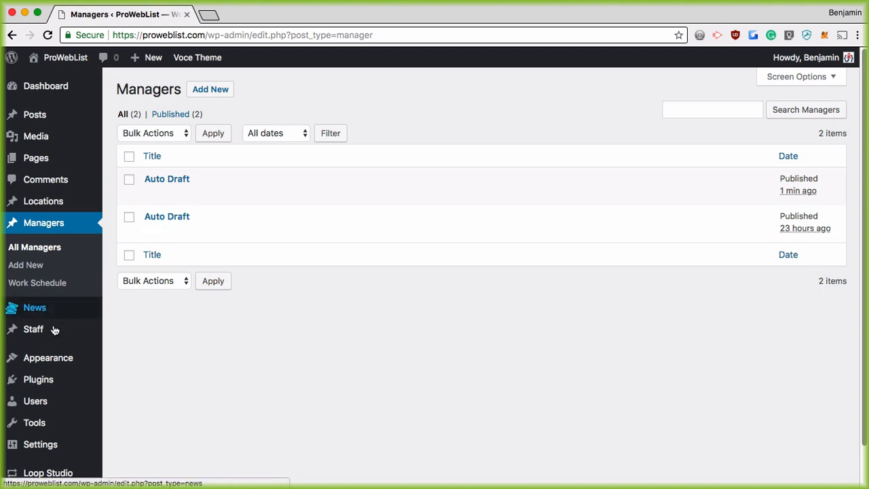
Open the Add New Staff form and scroll through its fields
mouse_move(39, 333)
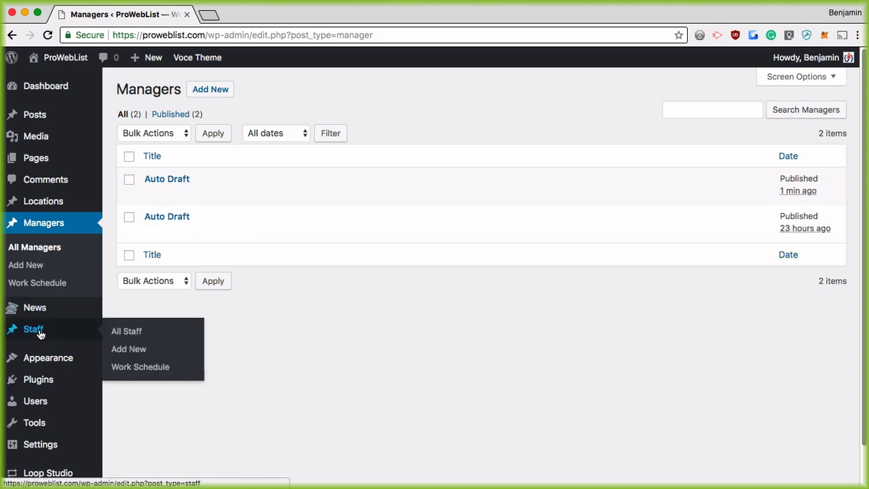
left_click(128, 349)
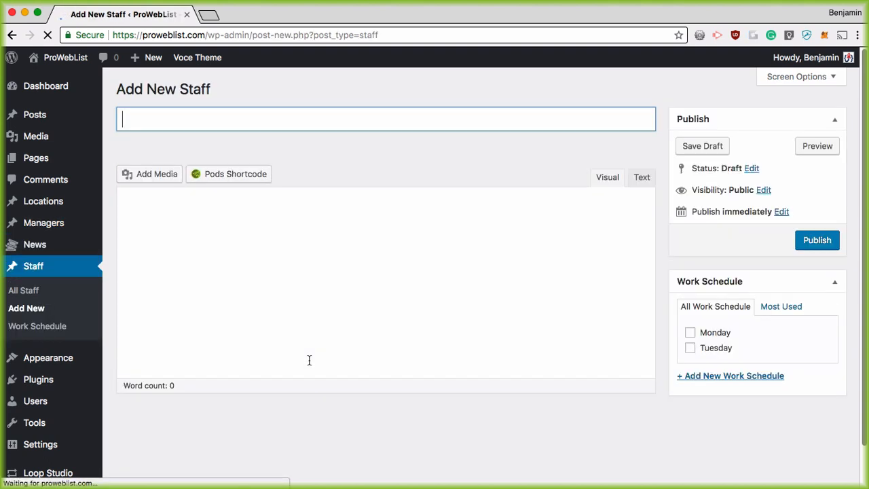
scroll(367, 234, "down", 1)
scroll(367, 233, "down", 2)
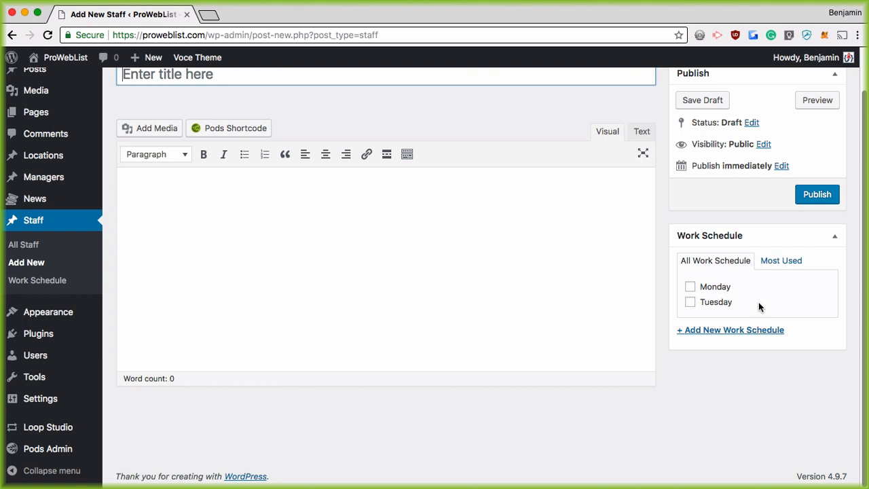
scroll(395, 283, "up", 1)
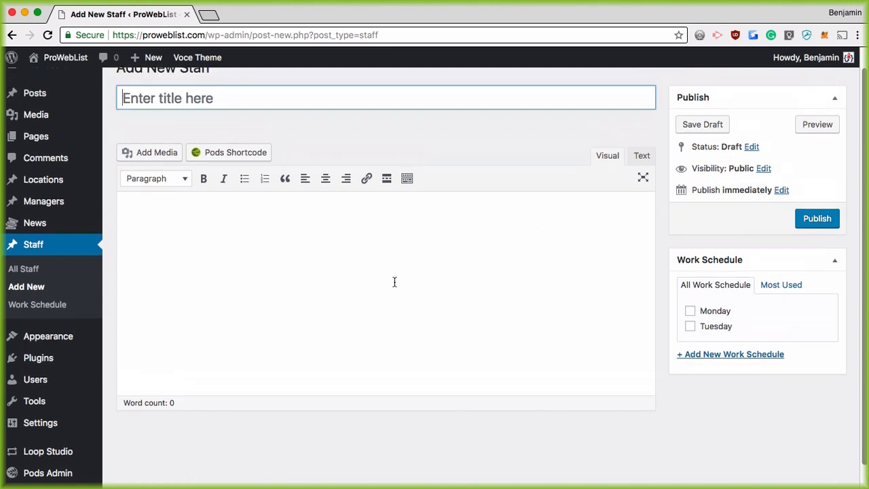
scroll(579, 315, "up", 1)
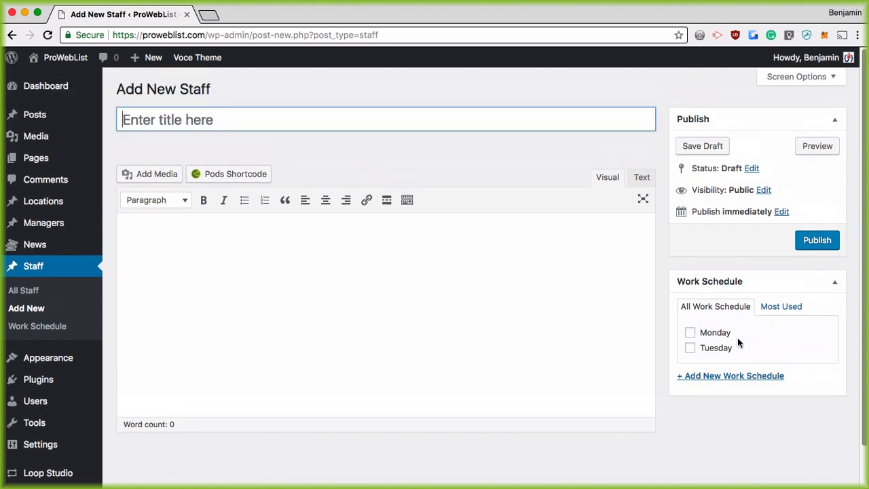
Look over the Add New Manager form, then bring up Add New Location
mouse_move(48, 227)
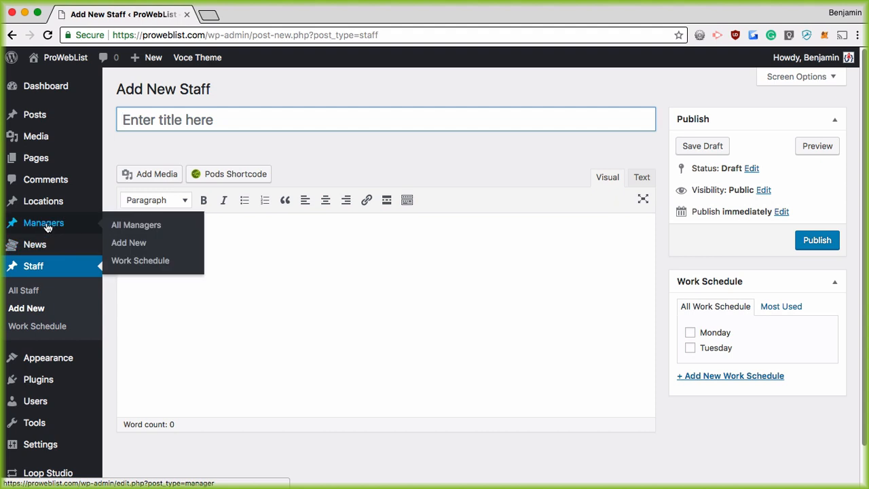
left_click(129, 243)
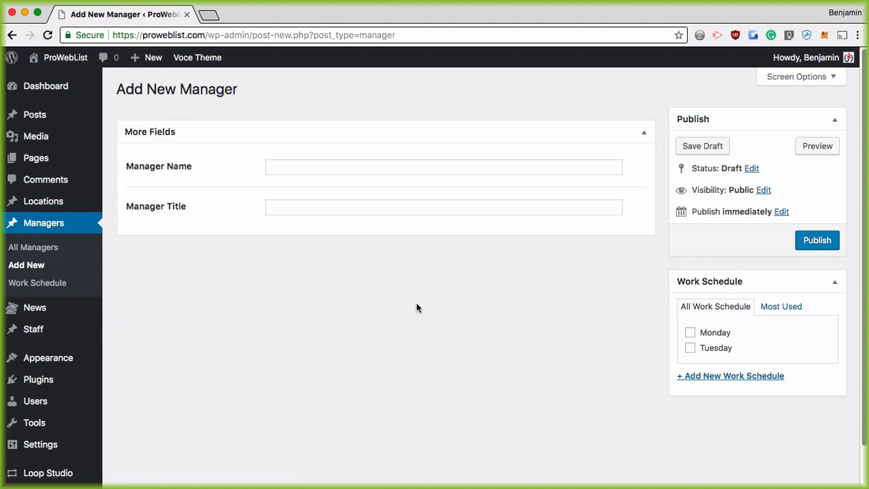
left_click(315, 207)
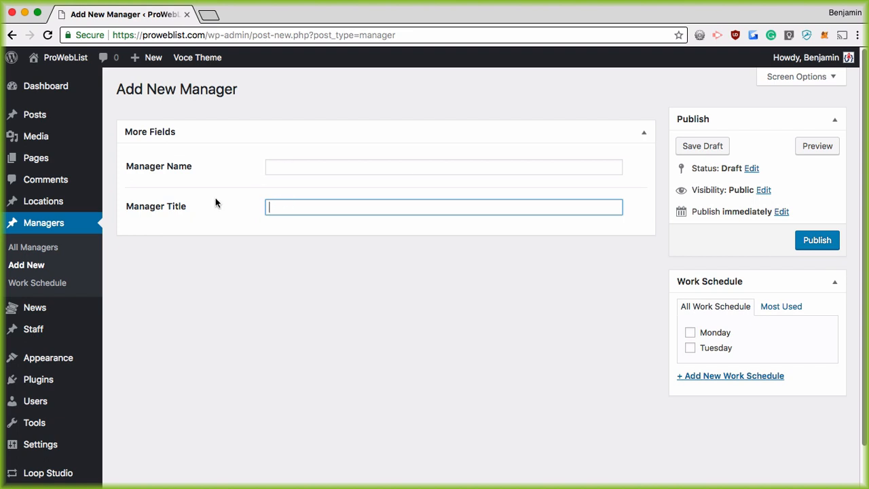
mouse_move(45, 201)
left_click(126, 220)
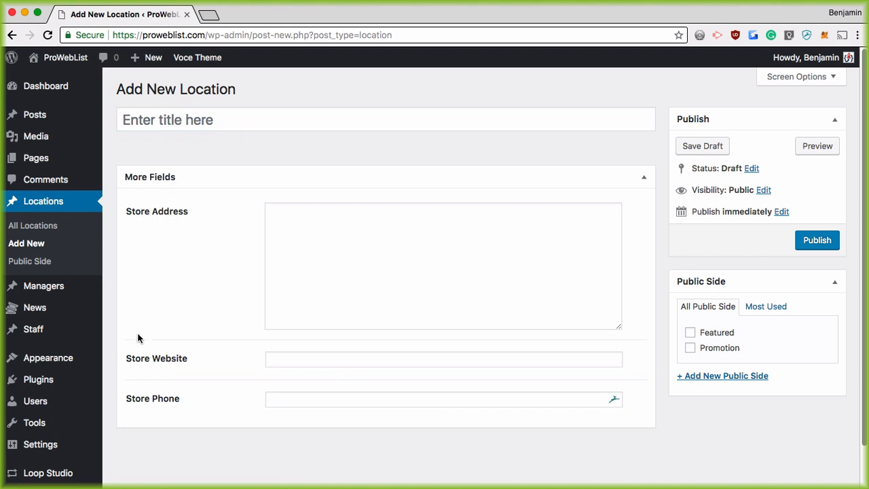
Create a new news release from the News list
left_click(59, 312)
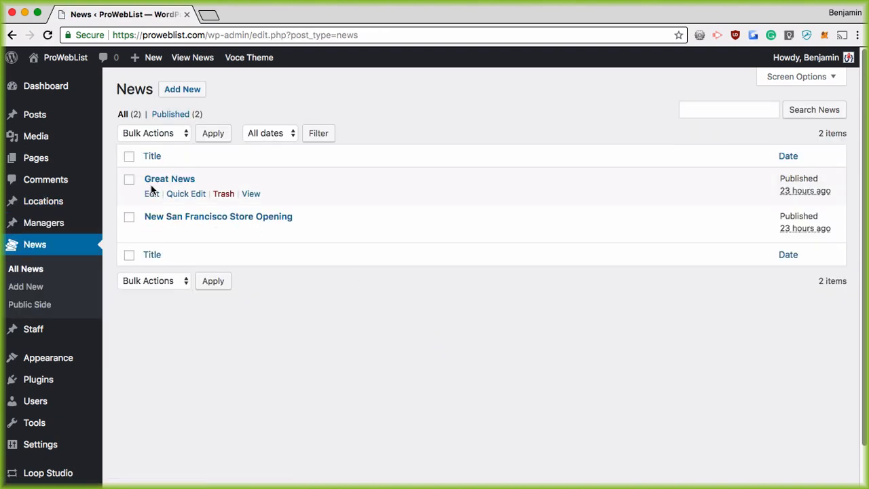
left_click(181, 88)
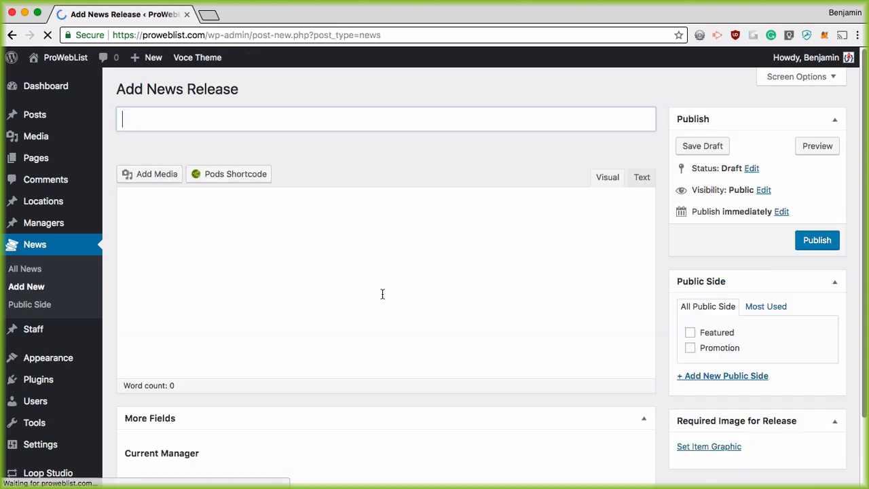
scroll(385, 303, "down", 3)
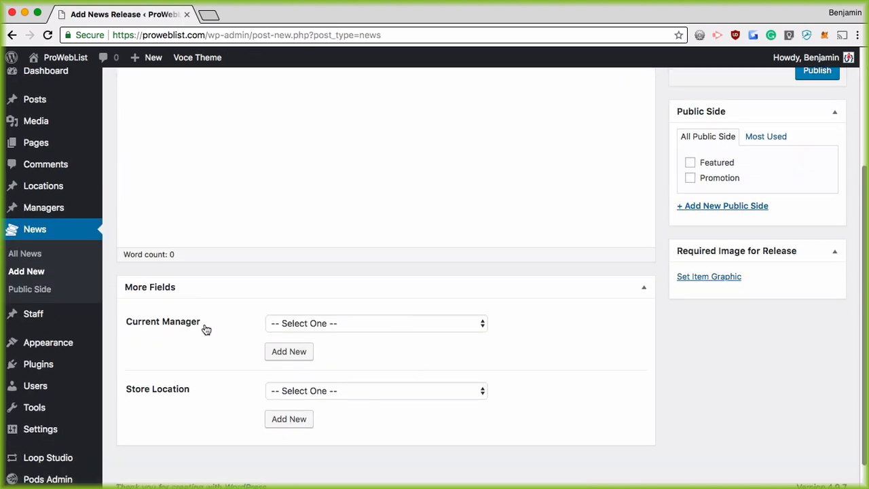
Inspect the Store Location dropdown under More Fields without choosing a location
left_click(356, 392)
left_click(533, 375)
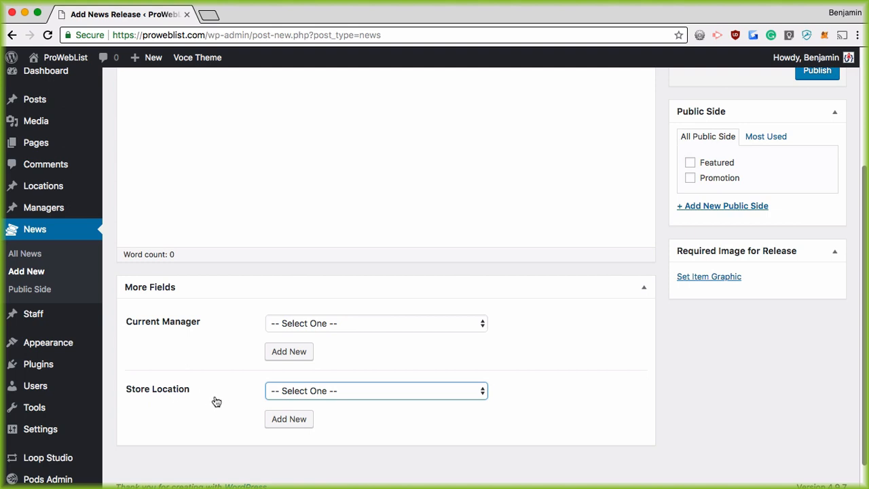
scroll(231, 357, "up", 3)
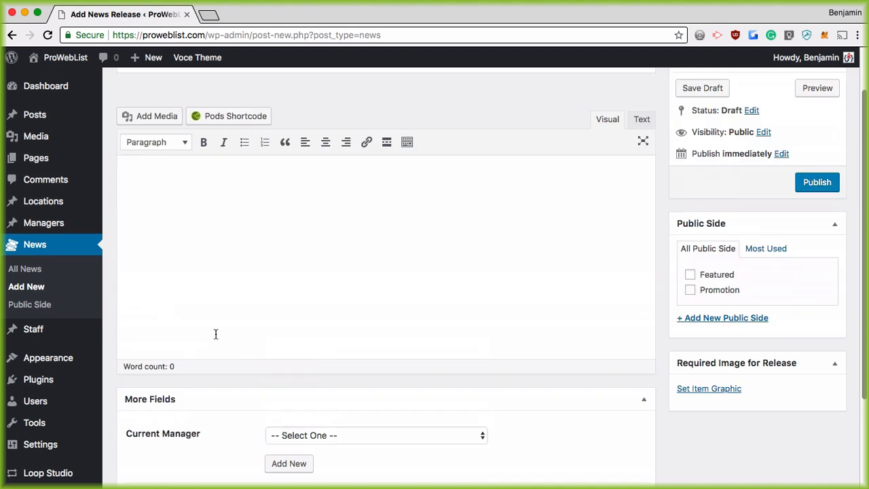
mouse_move(48, 223)
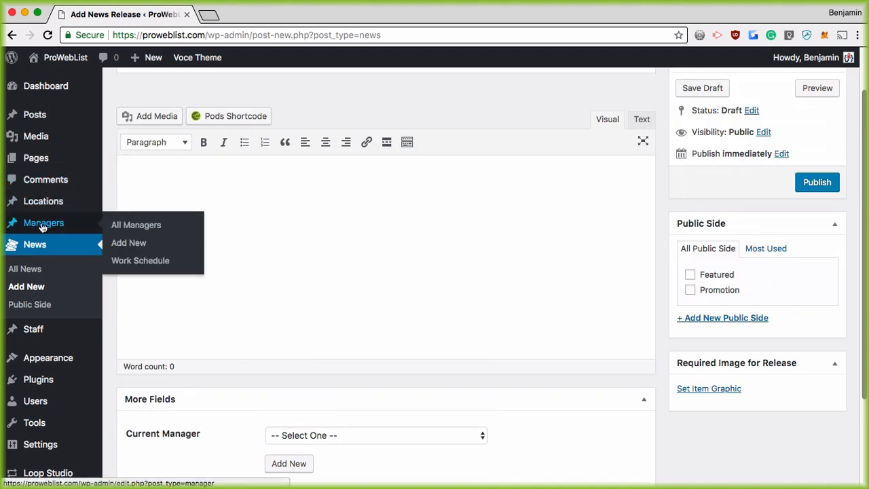
scroll(28, 370, "down", 3)
mouse_move(77, 382)
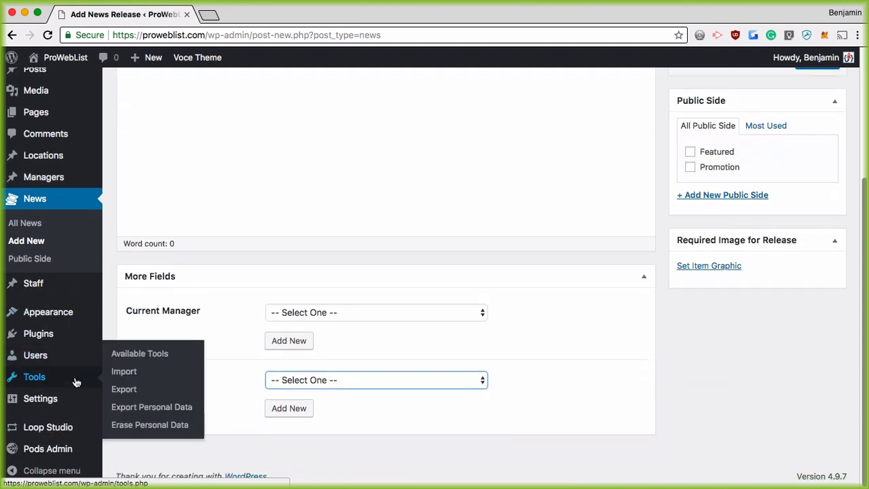
mouse_move(62, 455)
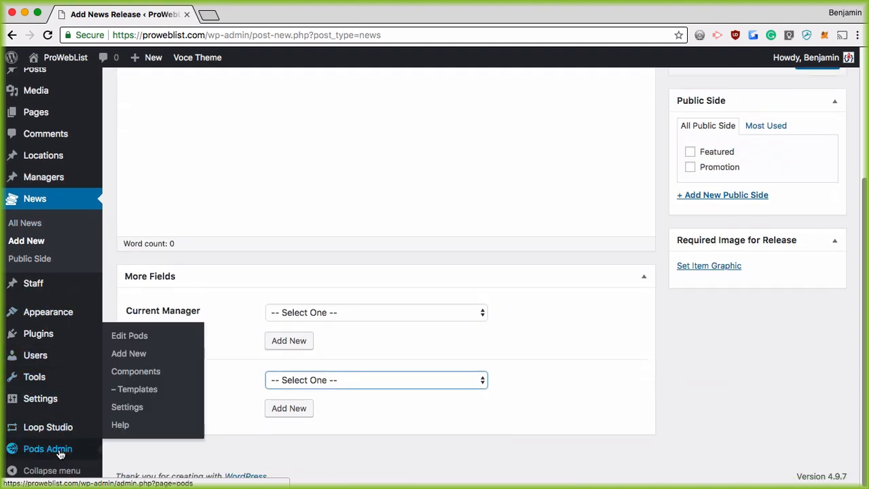
Review the manager pod's Advanced Options, then leave unsaved for All Managers
left_click(139, 335)
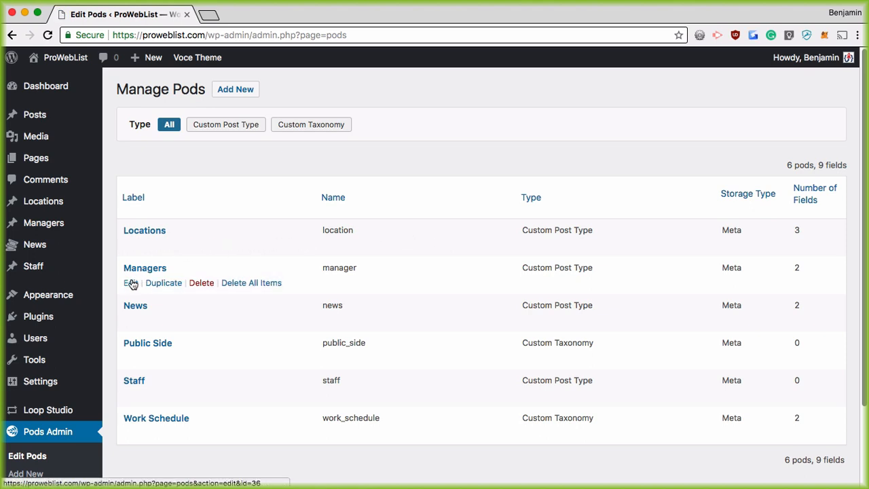
left_click(131, 283)
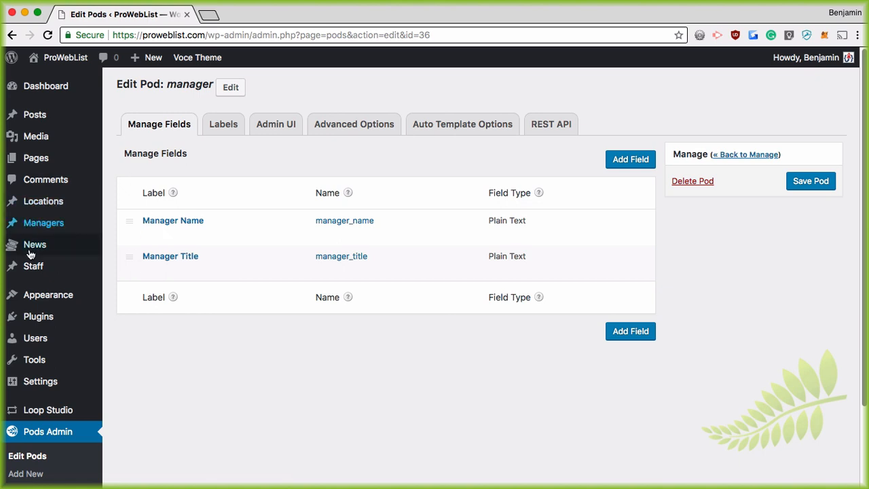
left_click(351, 129)
scroll(530, 203, "down", 1)
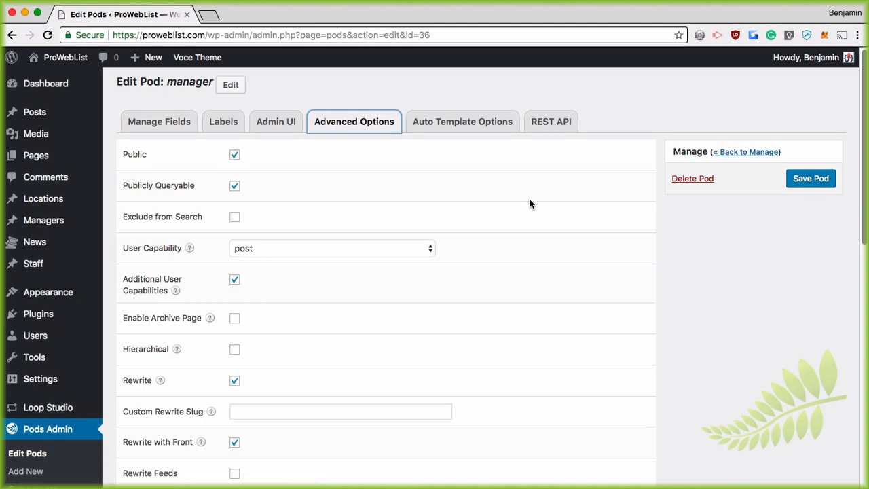
scroll(530, 203, "down", 10)
scroll(526, 218, "up", 2)
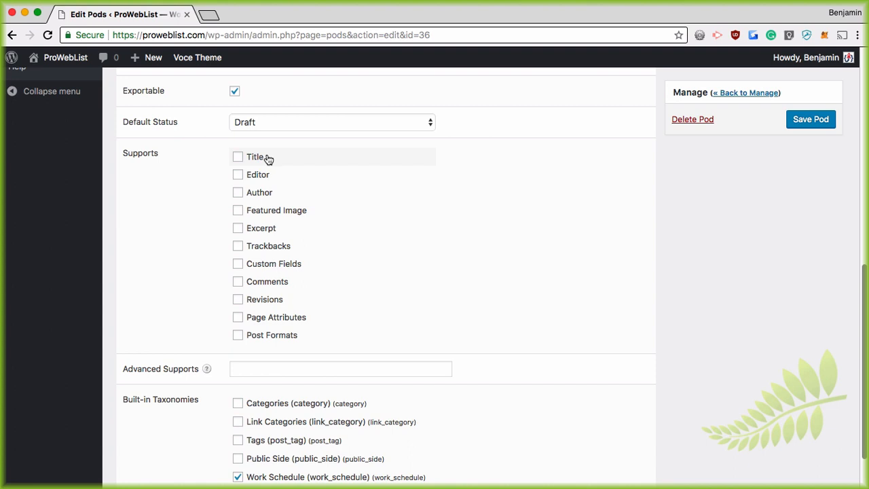
scroll(279, 166, "up", 10)
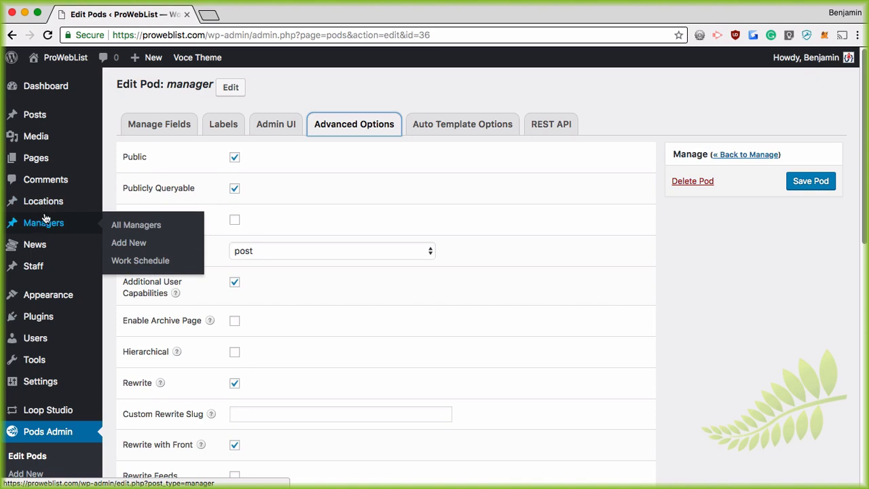
left_click(157, 225)
left_click(530, 178)
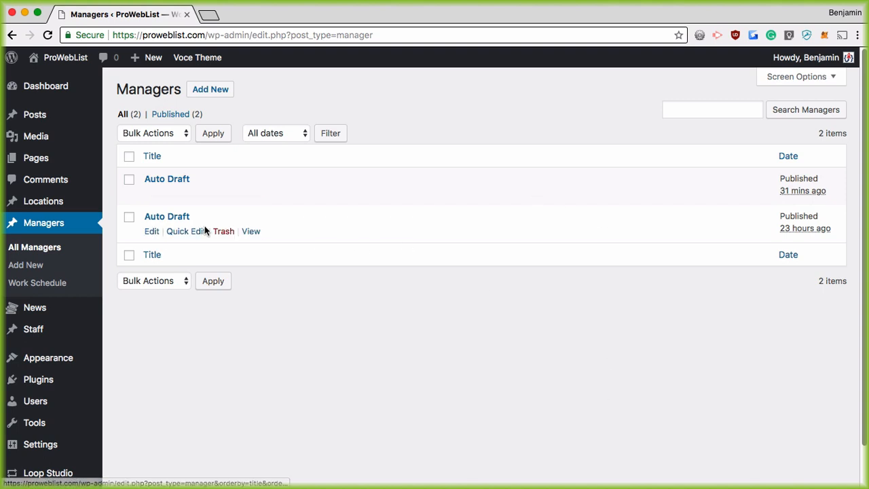
Open Posts in a new tab and show All Managers there
left_click(36, 116, "super")
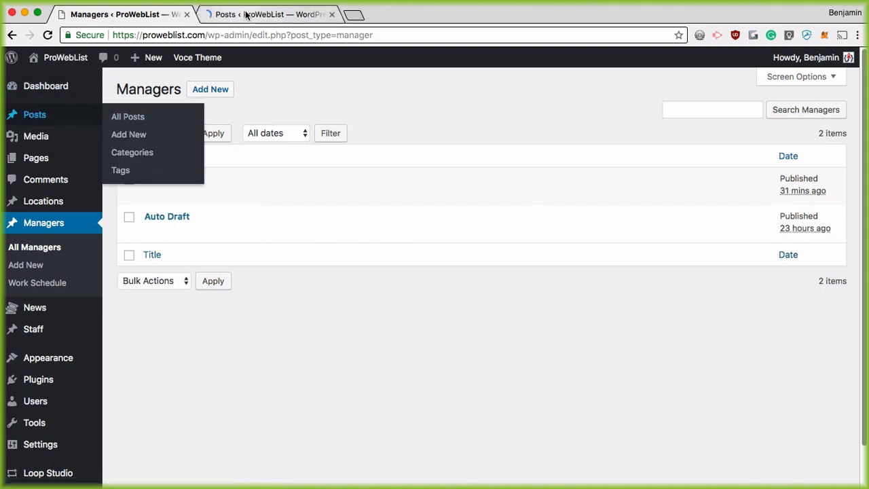
left_click(246, 14)
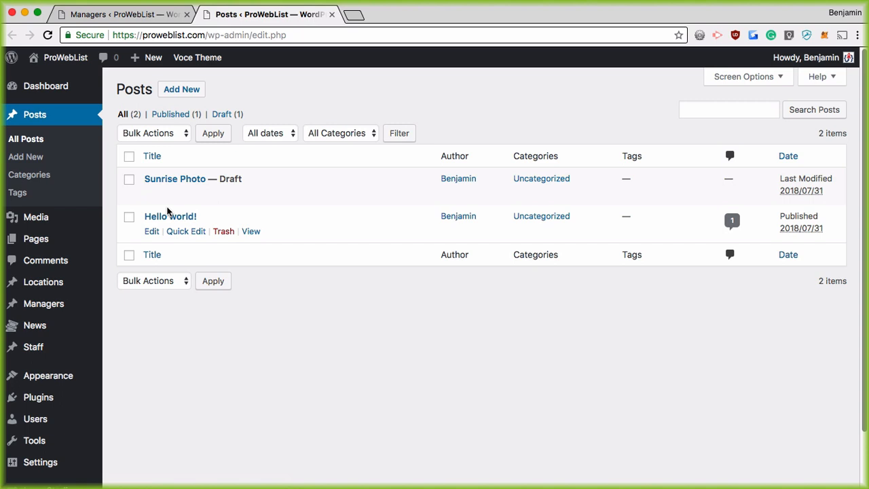
mouse_move(46, 288)
mouse_move(43, 304)
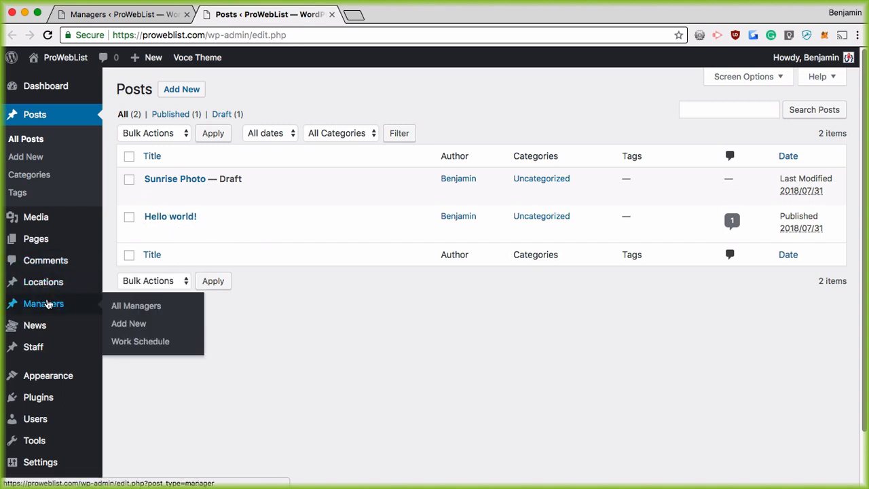
left_click(117, 305)
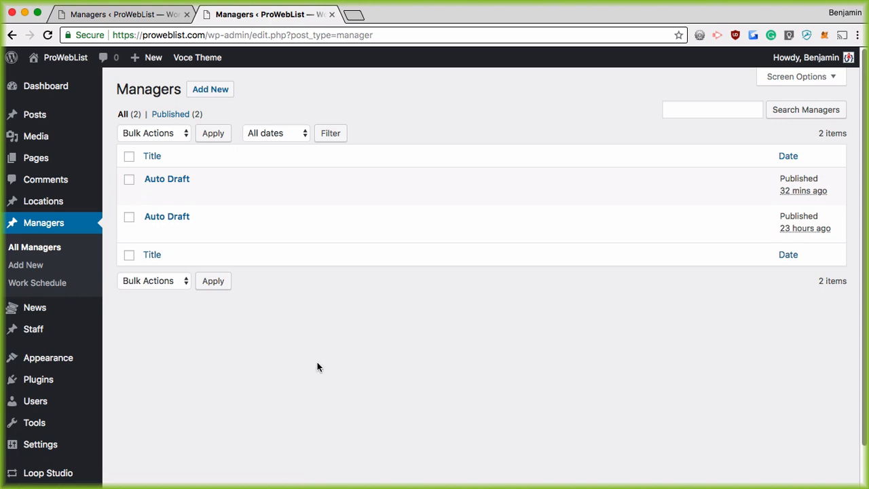
Search plugins for 'admin columns' and activate Admin Columns
left_click(39, 385)
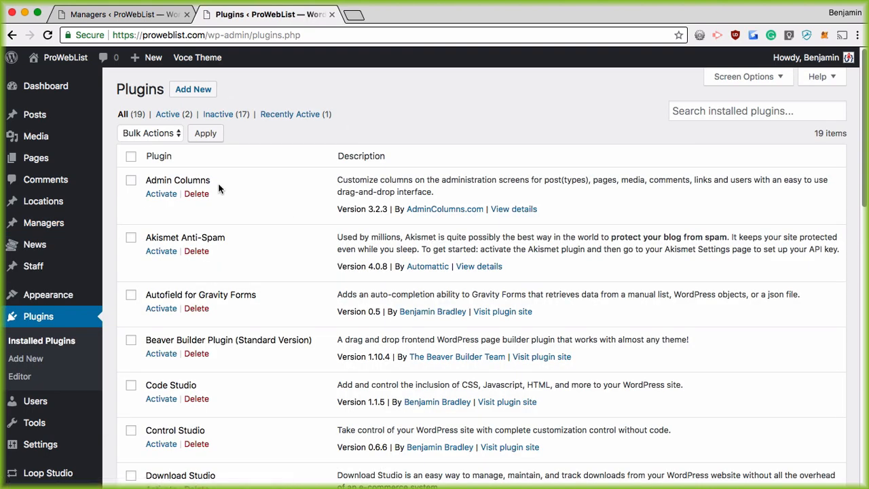
left_click_drag(218, 184, 144, 181)
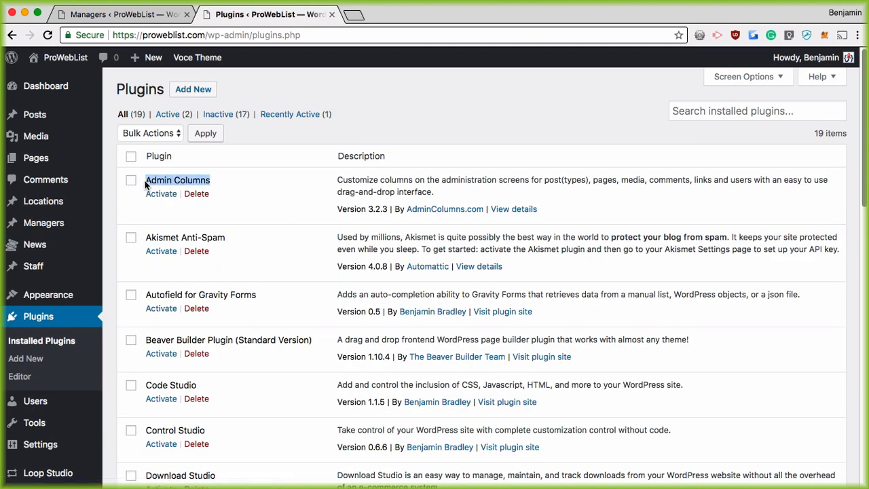
left_click(192, 90)
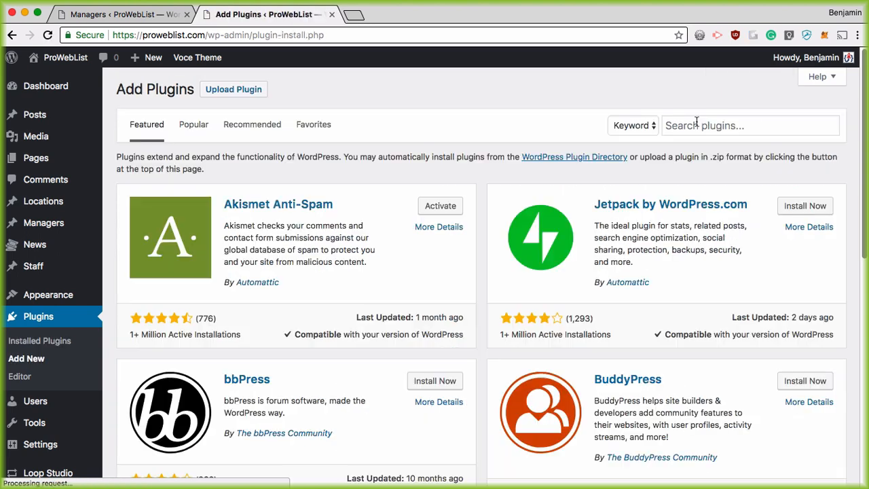
left_click(682, 123)
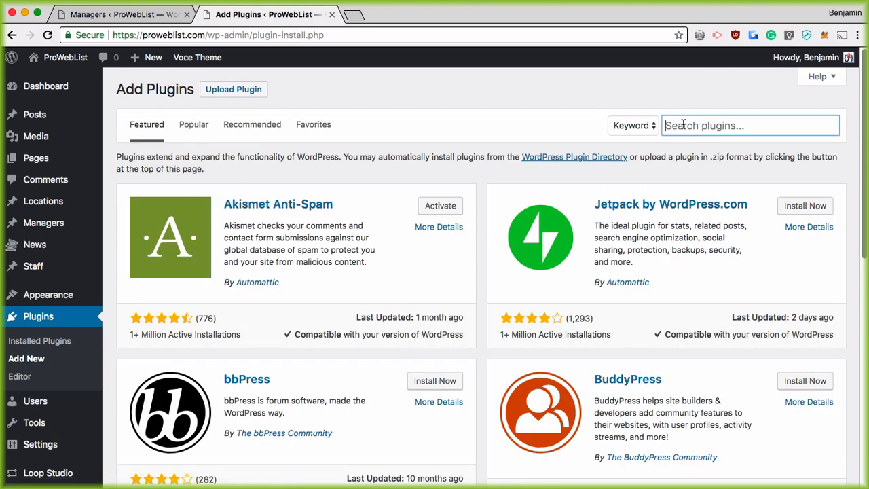
type("admin columns")
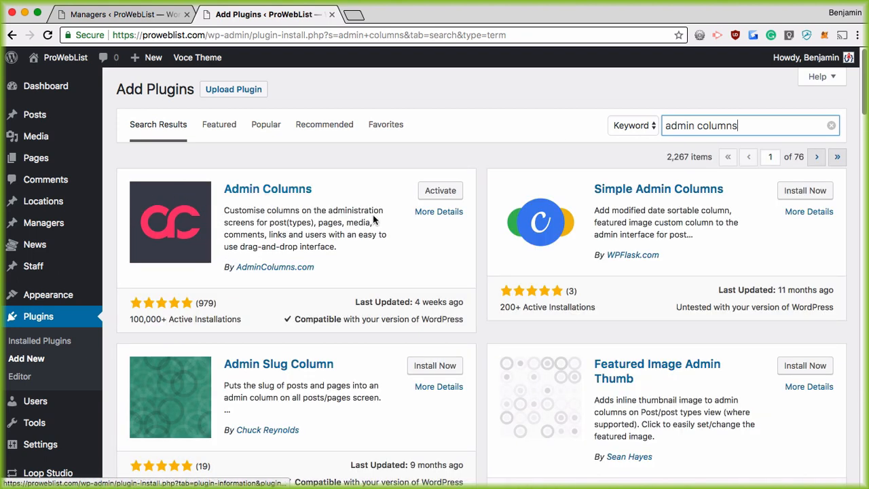
left_click(440, 194)
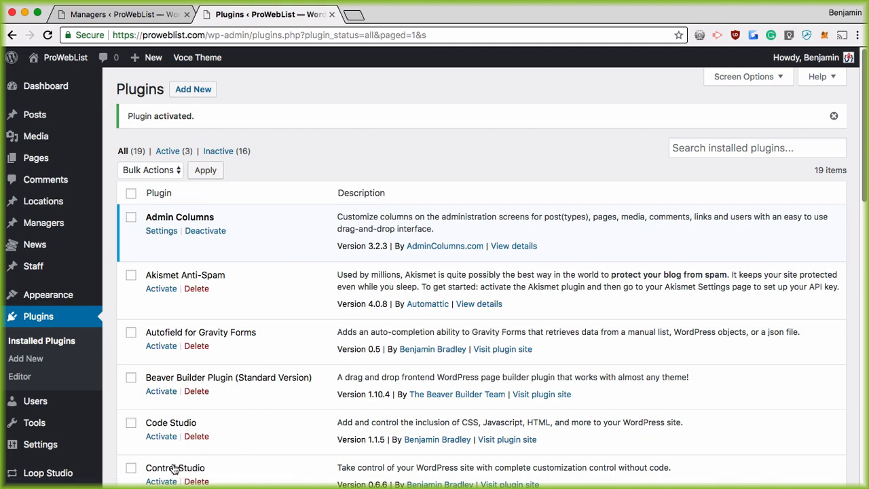
scroll(59, 384, "down", 5)
mouse_move(61, 398)
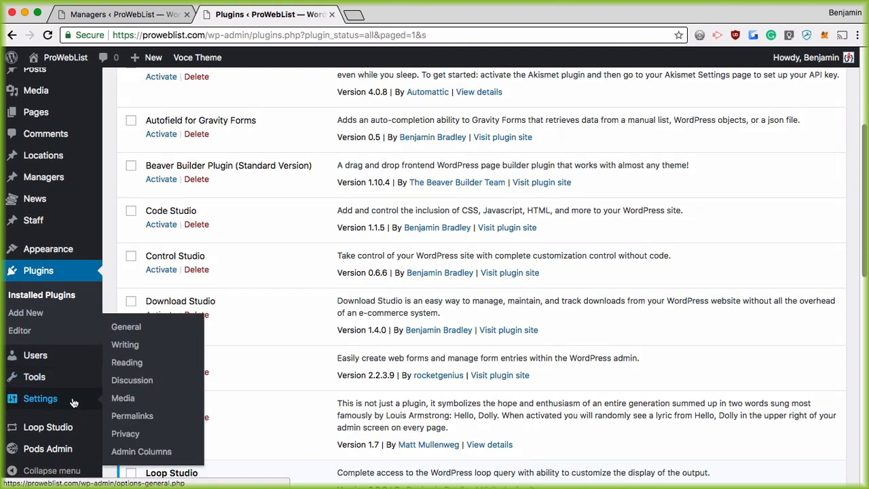
Check the Admin Columns post type dropdown, then return to the Managers list
left_click(166, 453)
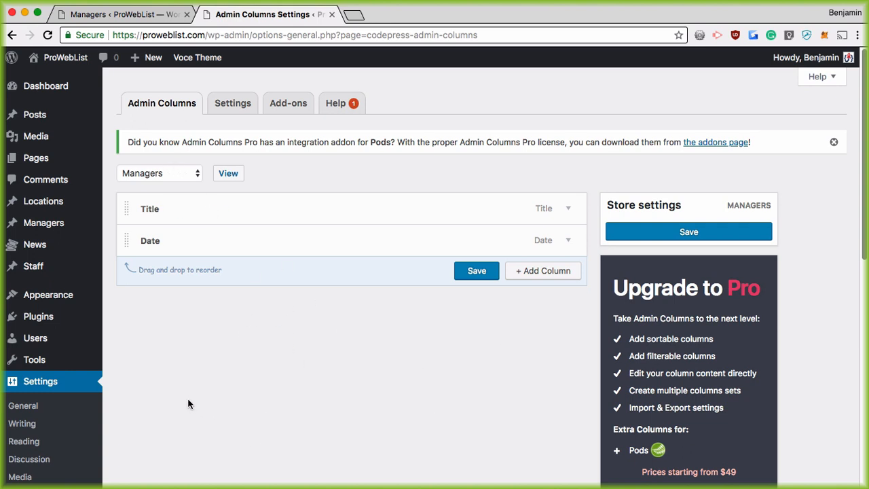
left_click(187, 174)
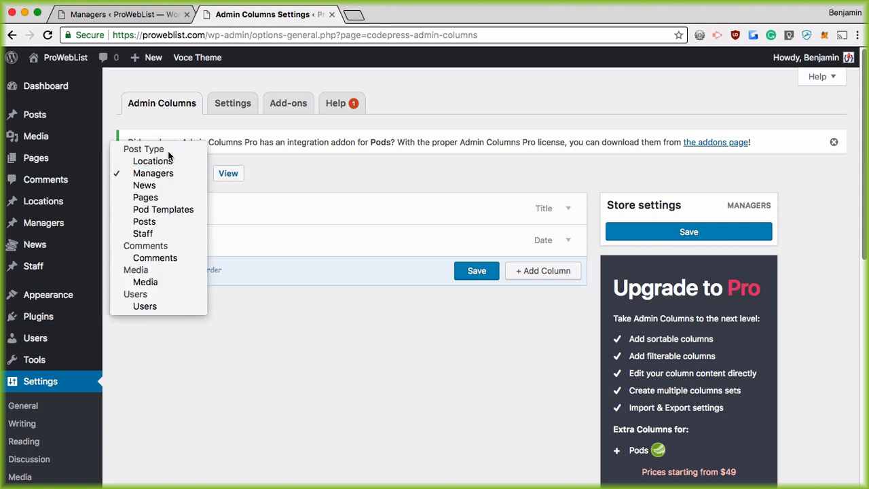
left_click(330, 356)
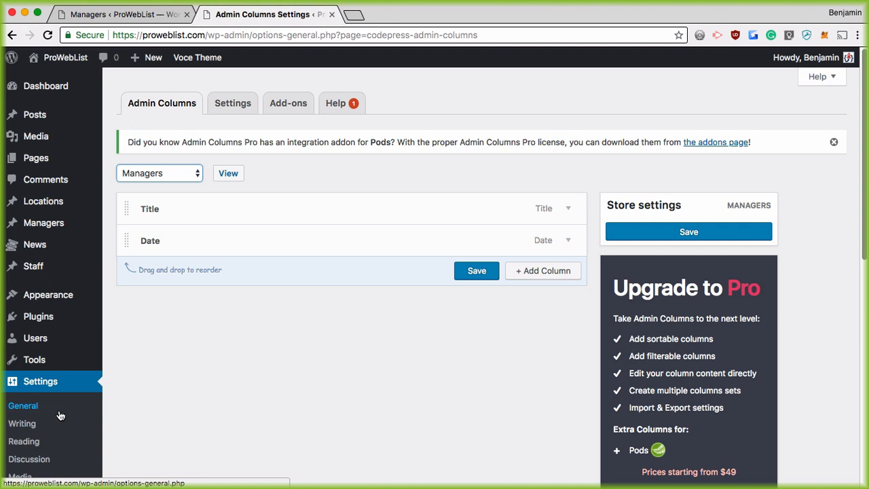
left_click(42, 227)
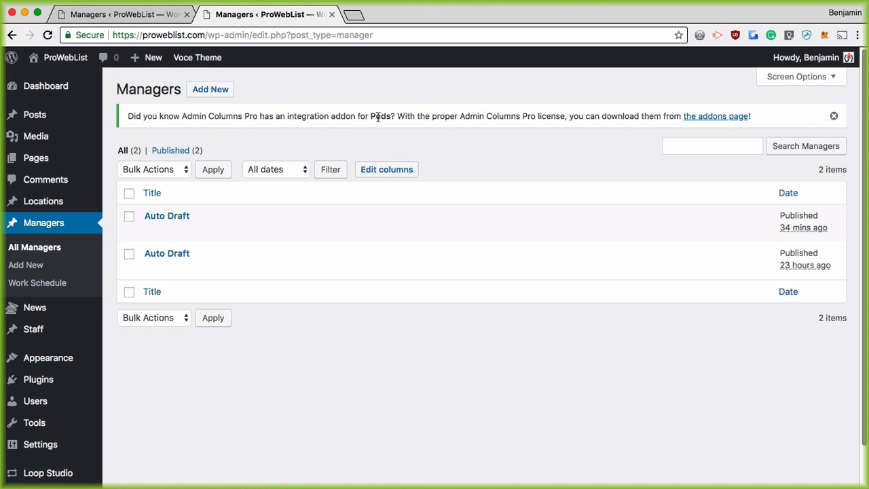
Dismiss the Admin Columns Pro notice about the Pods integration
left_click_drag(378, 117, 401, 120)
left_click(467, 116)
triple_click(469, 116)
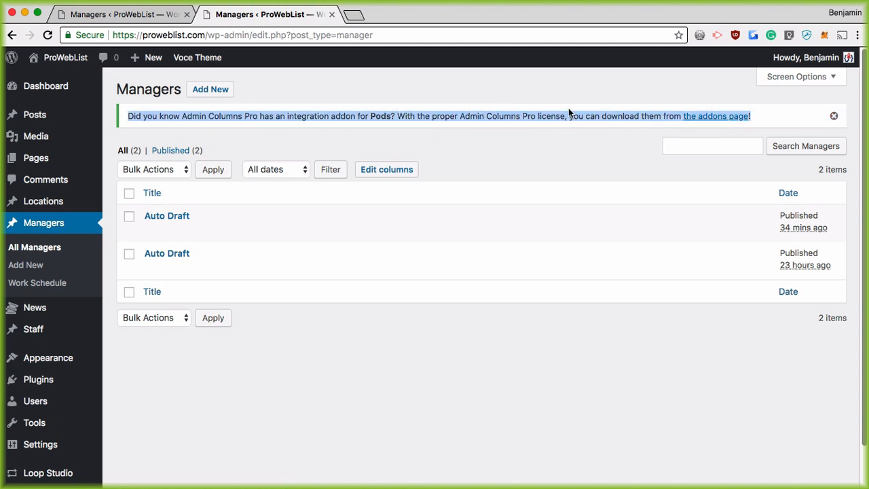
left_click(457, 116)
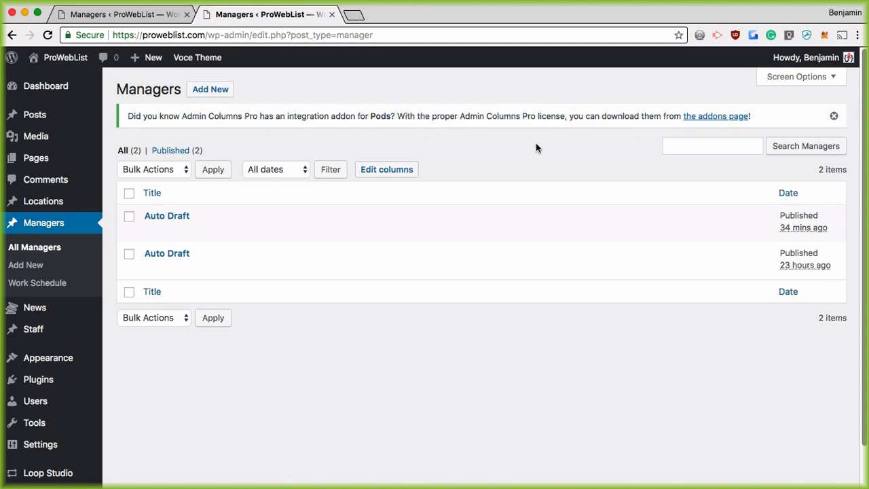
left_click(833, 116)
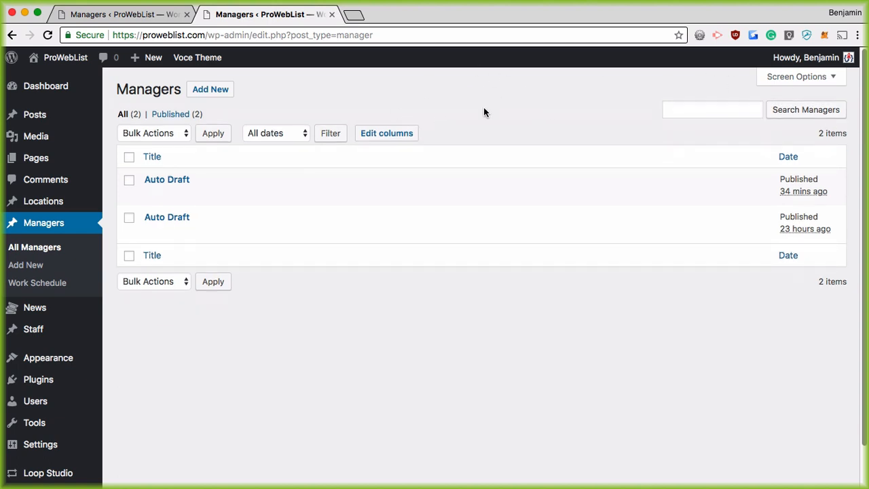
Open the Managers column setup, which has Title and Date columns
left_click(381, 136)
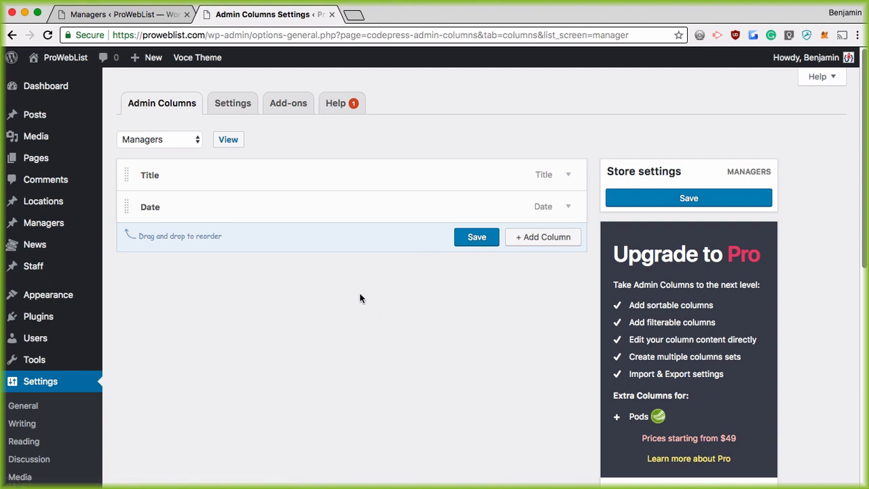
mouse_move(150, 183)
mouse_move(56, 242)
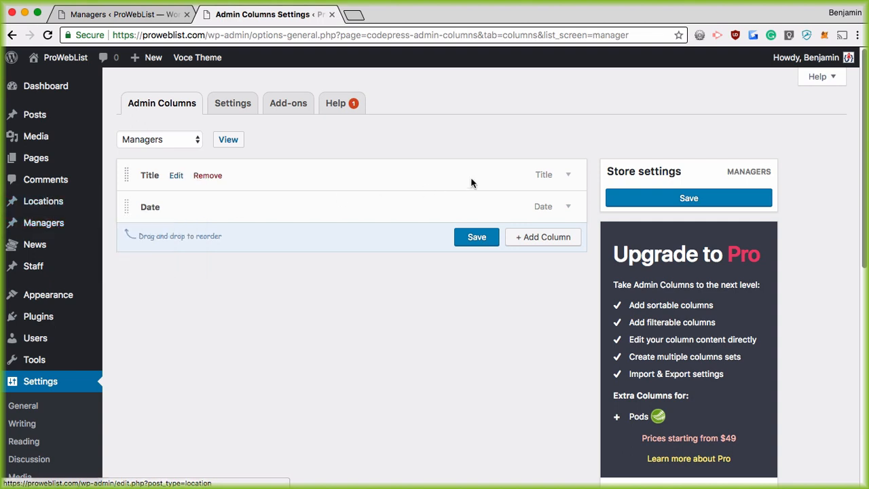
Remove the Title and Date columns, save, and add a new Actions column
left_click(566, 175)
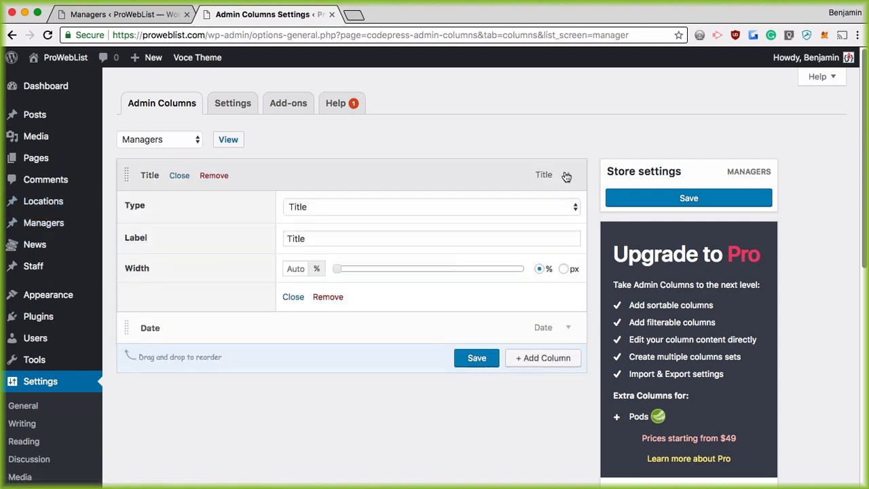
left_click(328, 297)
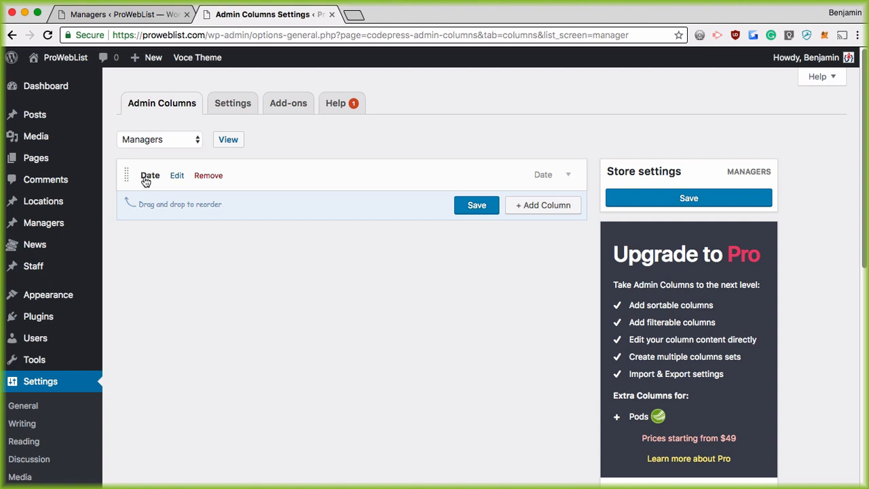
left_click(566, 175)
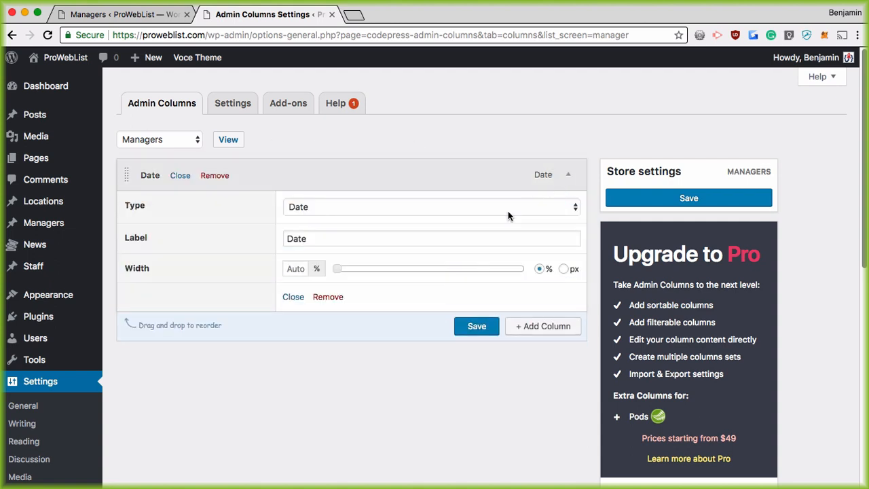
left_click(326, 296)
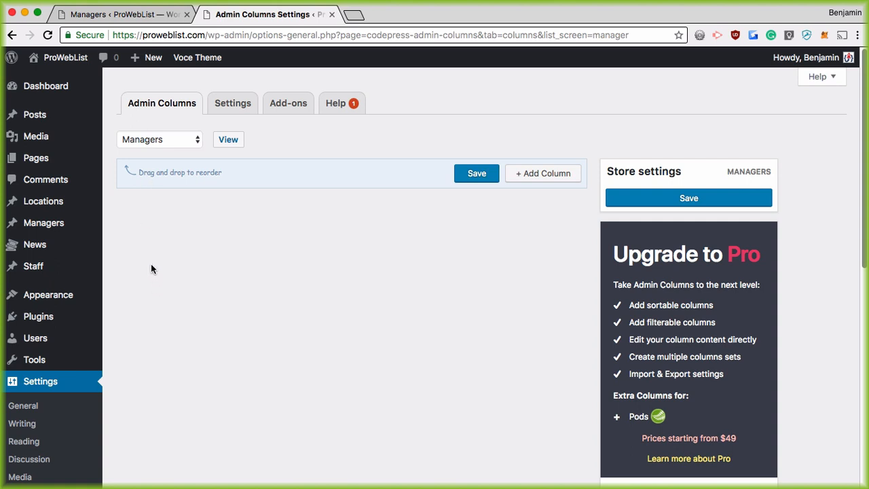
left_click(477, 175)
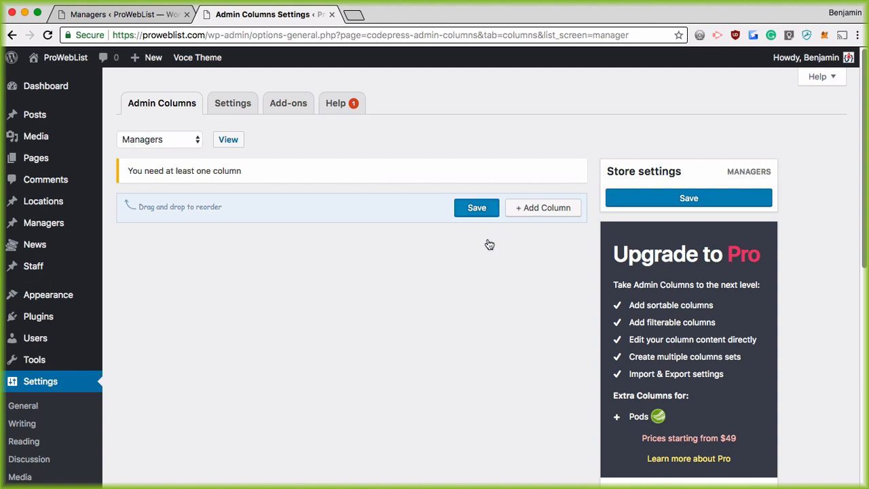
left_click(536, 211)
scroll(533, 211, "down", 3)
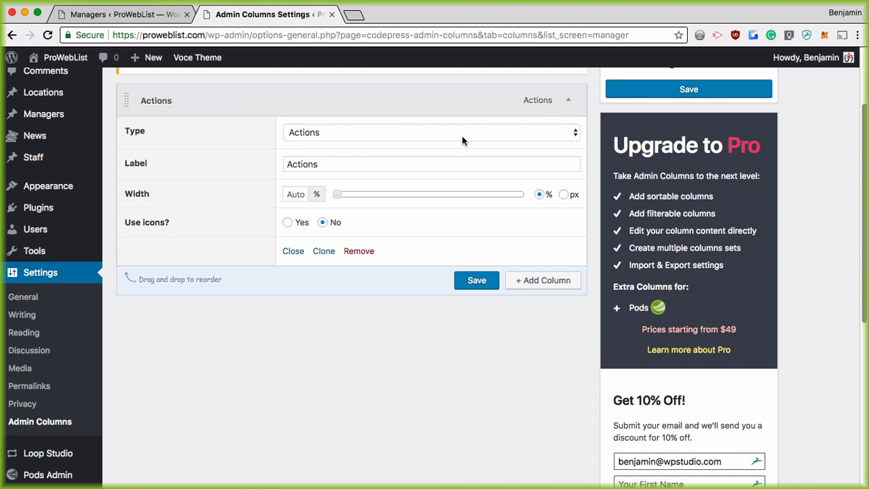
Try the Pods column type, then switch the new column to Custom Field
left_click(367, 133)
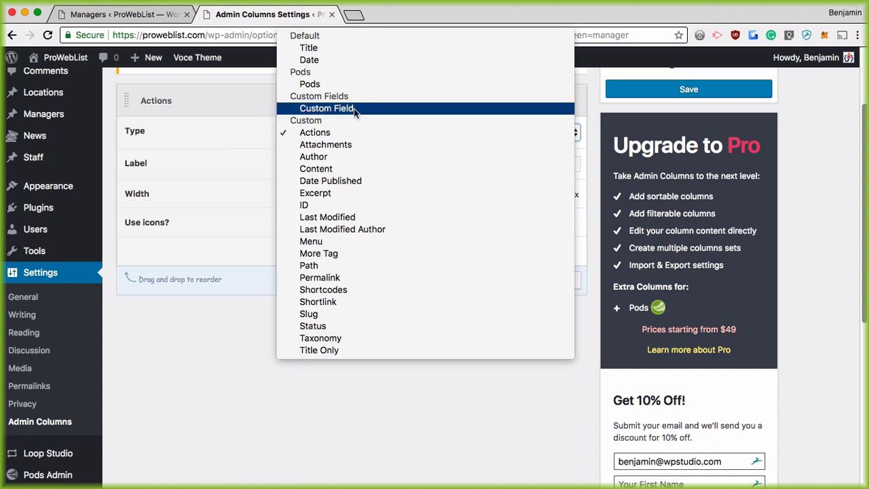
left_click(323, 85)
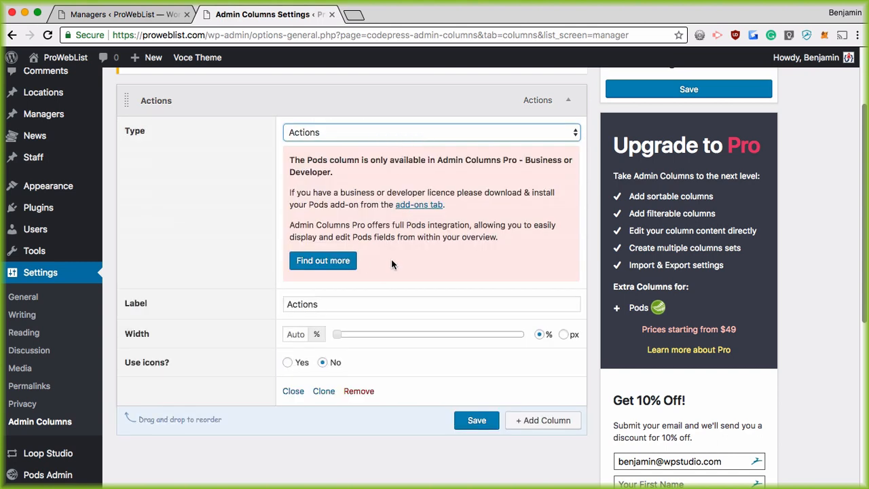
left_click(374, 135)
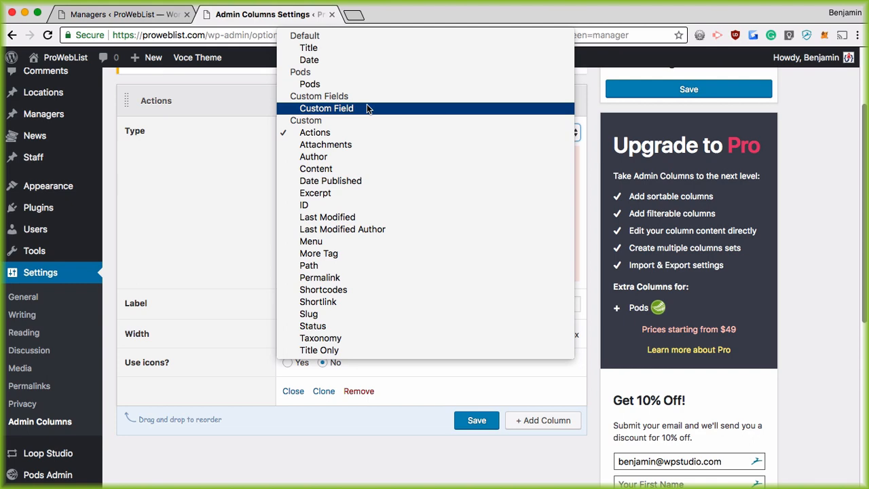
left_click(367, 108)
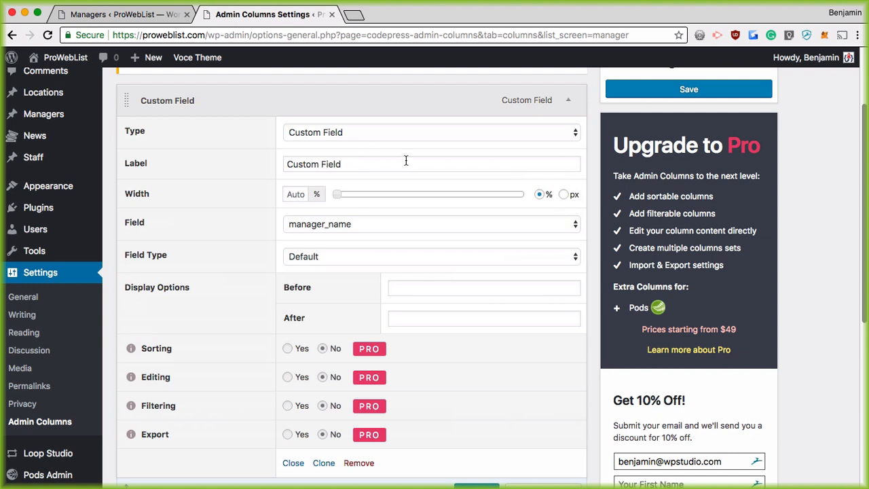
Label the column 'Manager Name' and keep manager_name as its field
left_click_drag(353, 163, 277, 167)
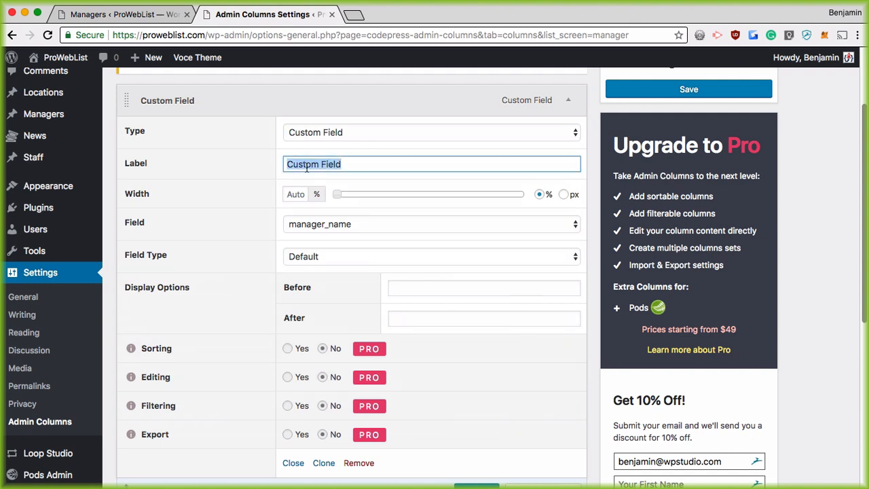
type("Ma")
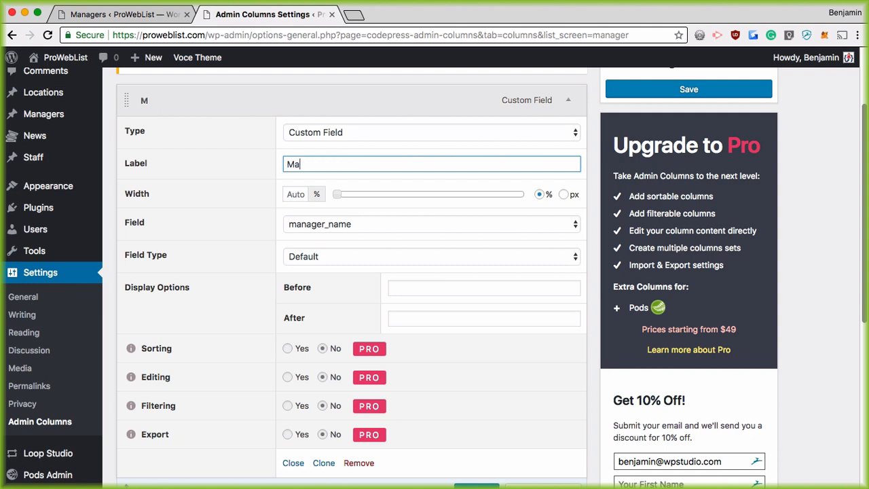
type("nager Name")
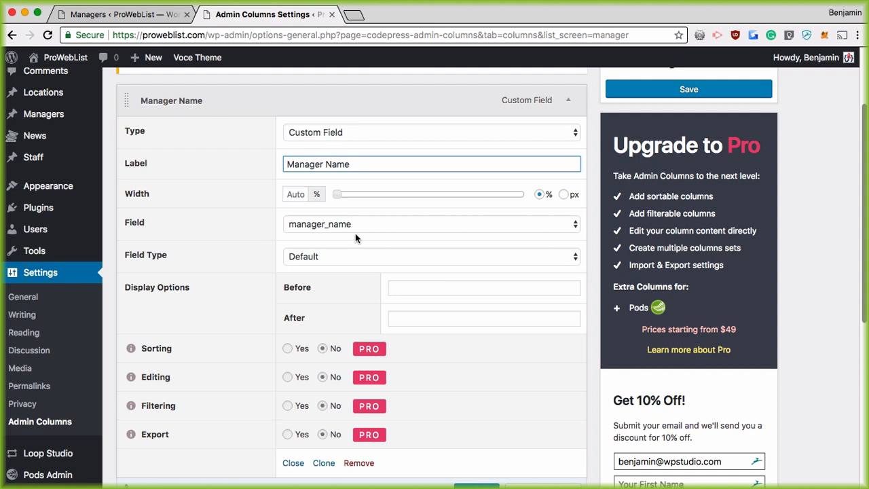
scroll(143, 213, "up", 3)
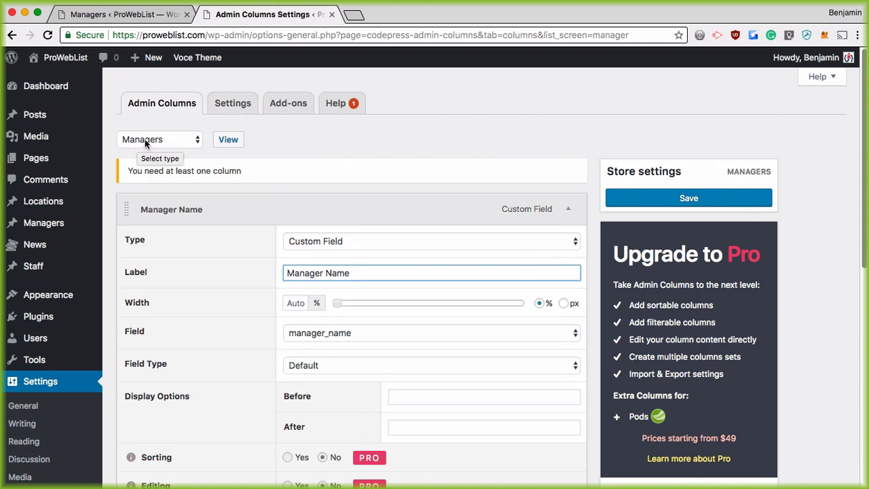
left_click(342, 332)
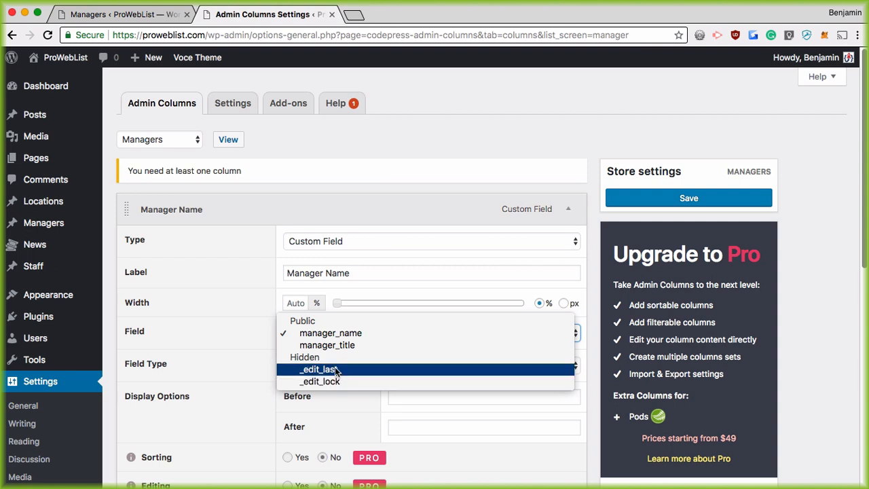
left_click(334, 333)
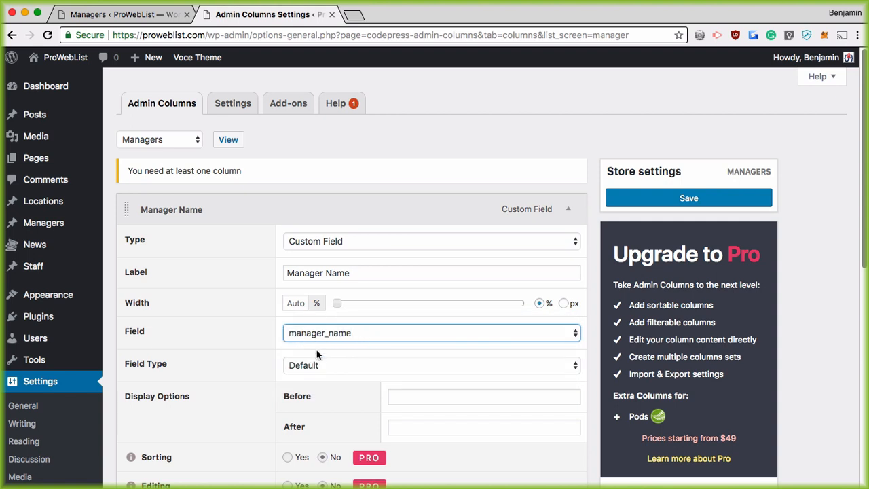
Set the column width to 40%, save, and add another column
scroll(232, 364, "down", 1)
scroll(233, 364, "down", 1)
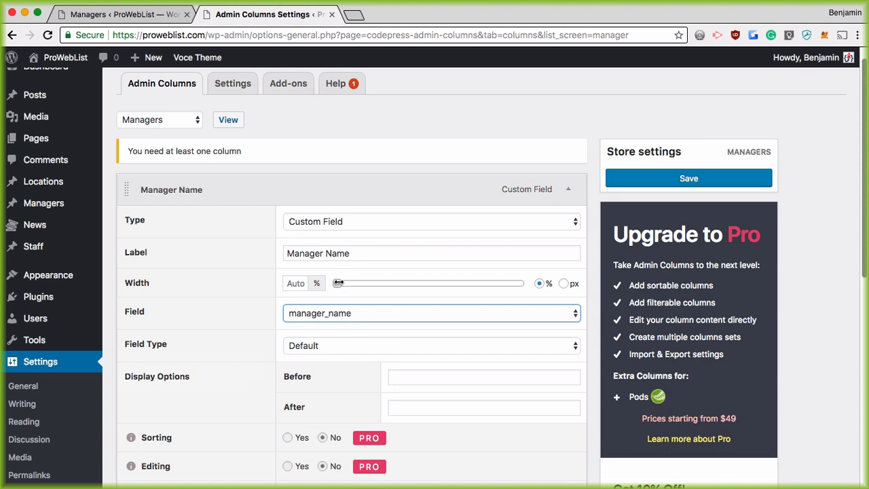
left_click_drag(338, 283, 412, 284)
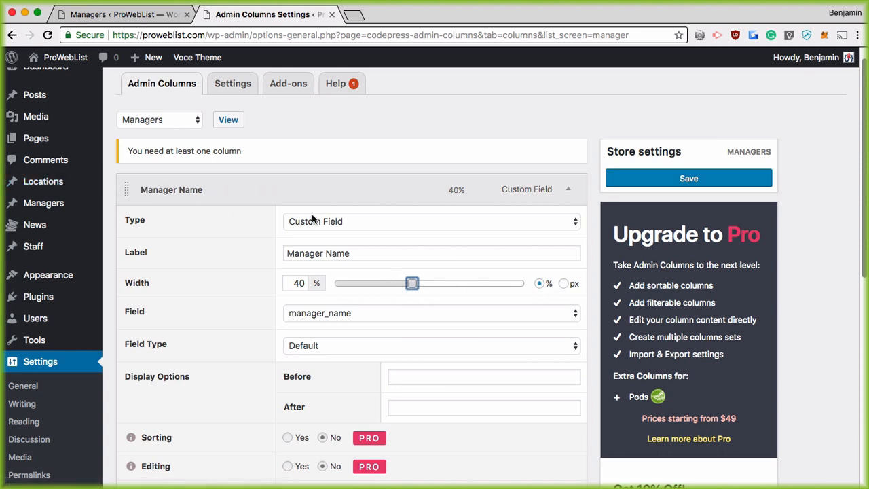
scroll(218, 277, "down", 1)
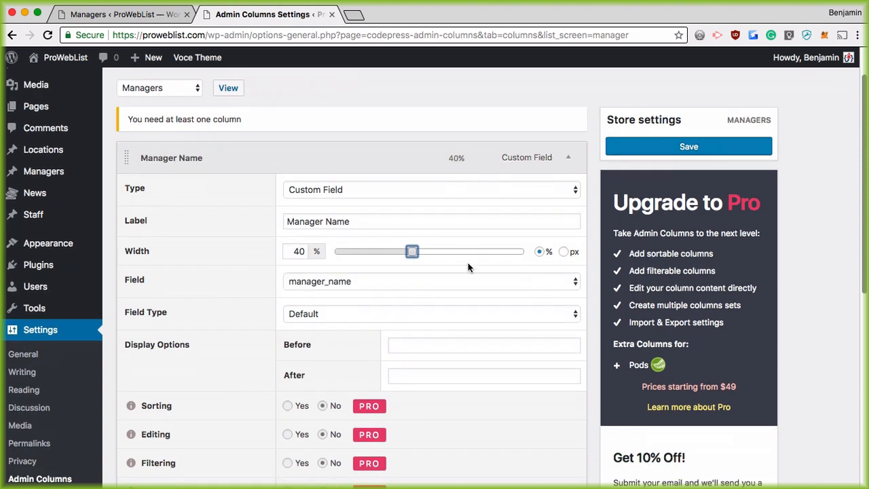
scroll(203, 275, "down", 3)
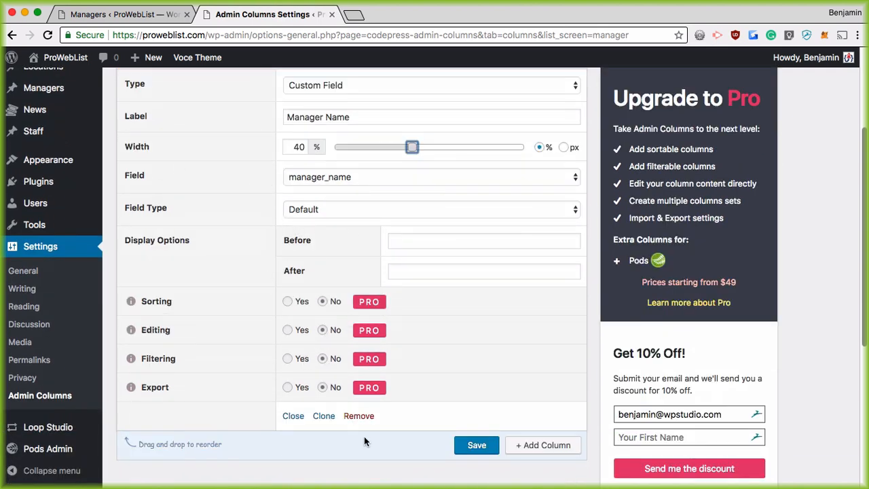
scroll(353, 414, "down", 1)
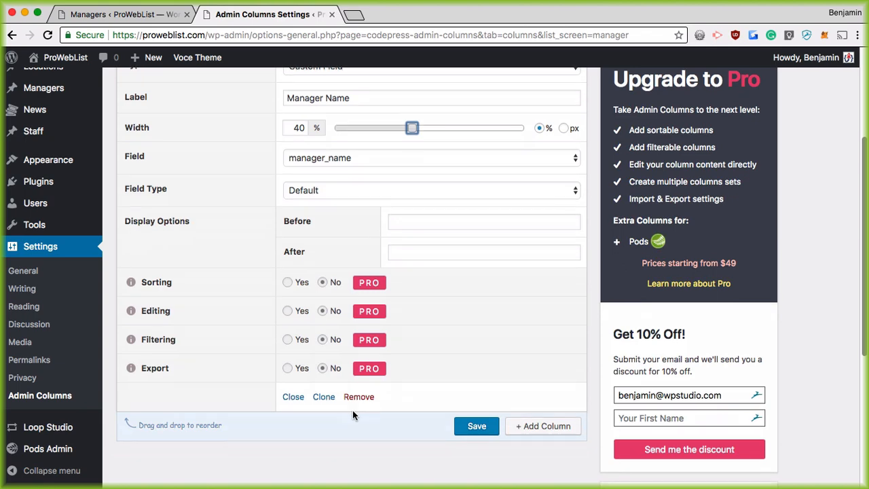
left_click(476, 425)
scroll(475, 423, "down", 1)
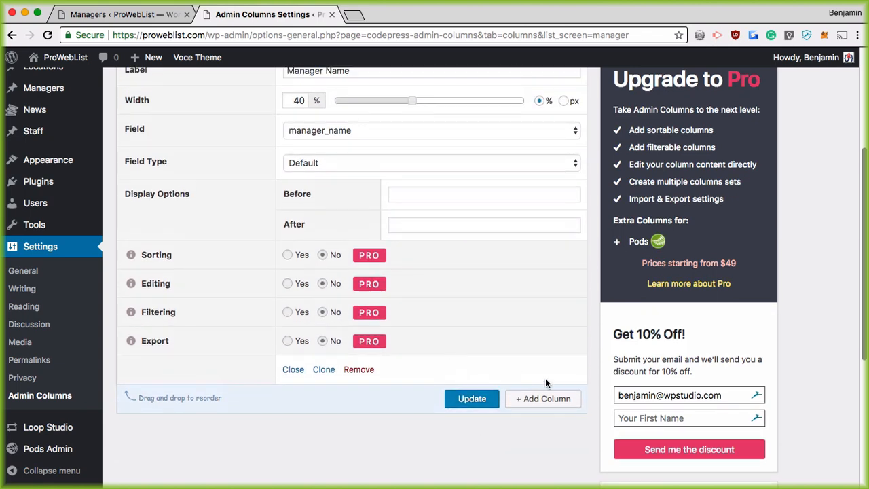
left_click(547, 399)
Add a custom field column for manager_title, labelled 'Manager Title' with percent width, and save it
left_click(339, 174)
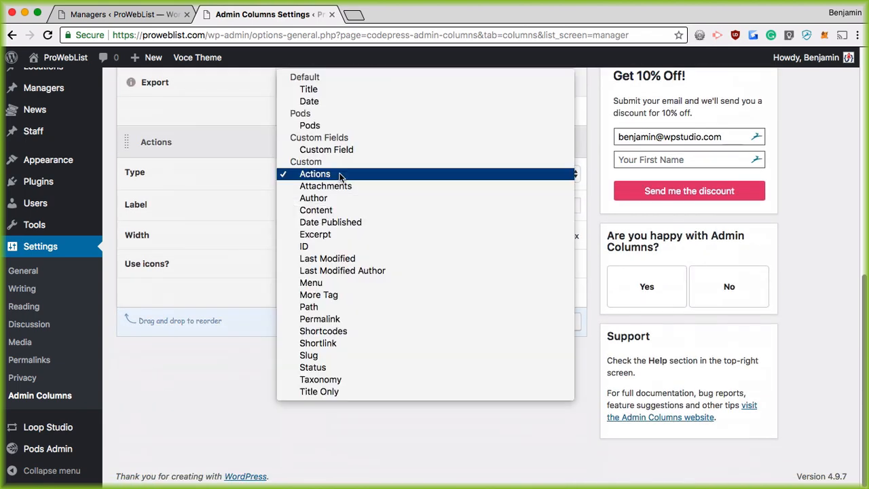
left_click(329, 149)
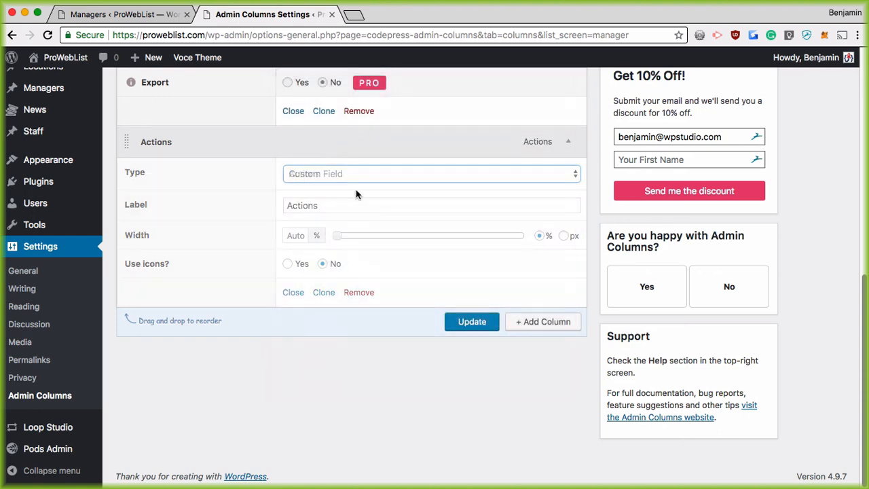
left_click(341, 265)
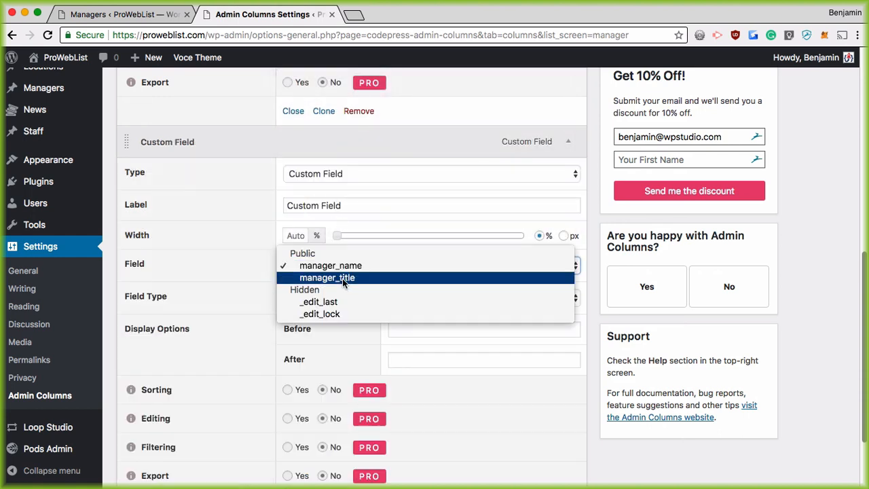
left_click(342, 278)
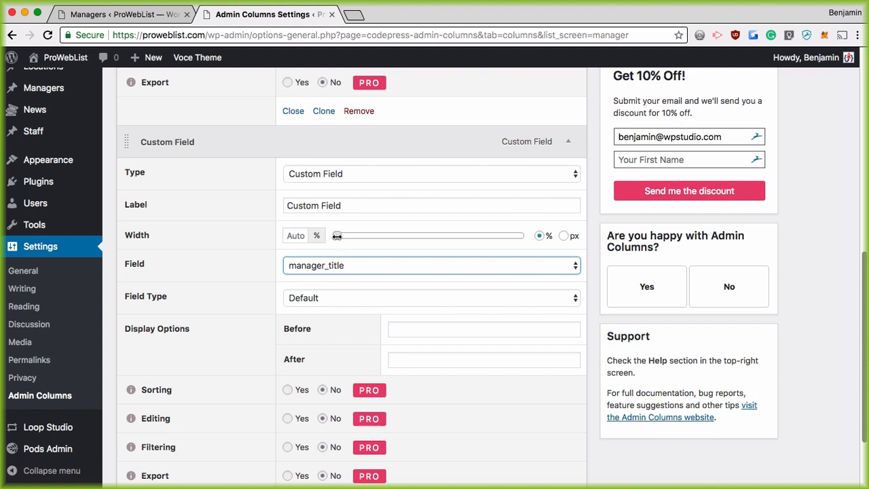
left_click(539, 236)
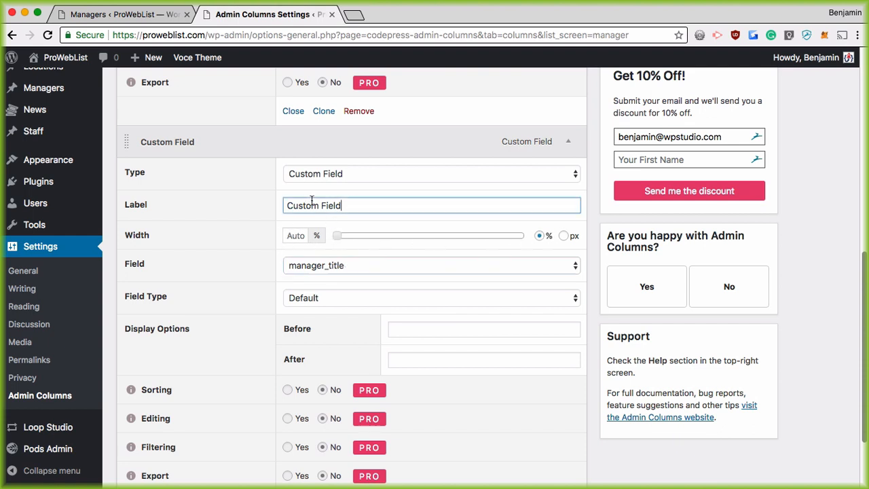
left_click_drag(347, 205, 272, 205)
type("Manager Title")
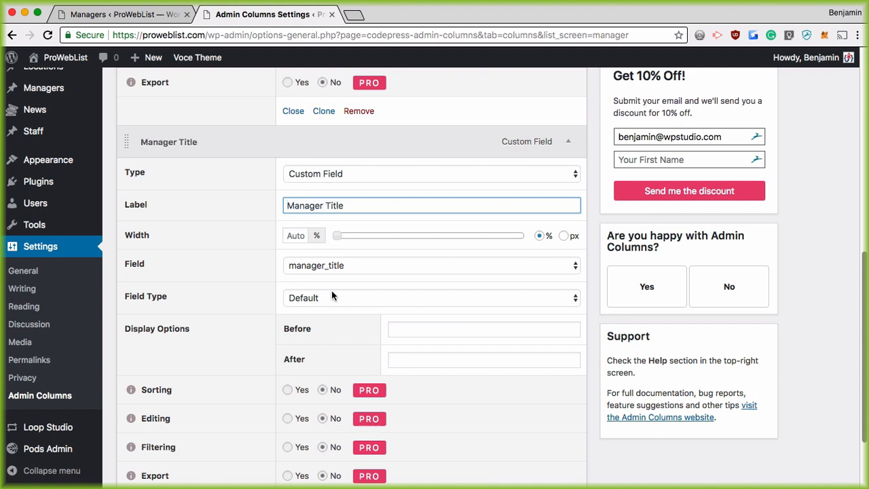
scroll(420, 319, "down", 3)
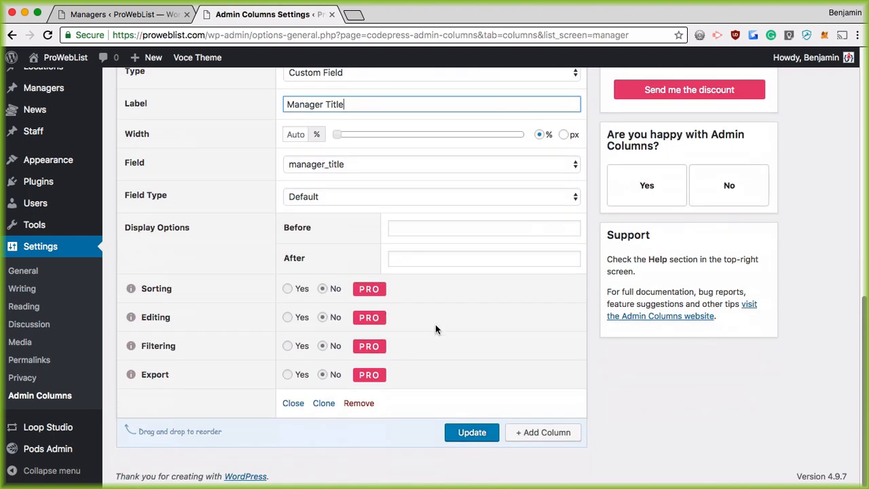
type("e")
left_click(472, 432)
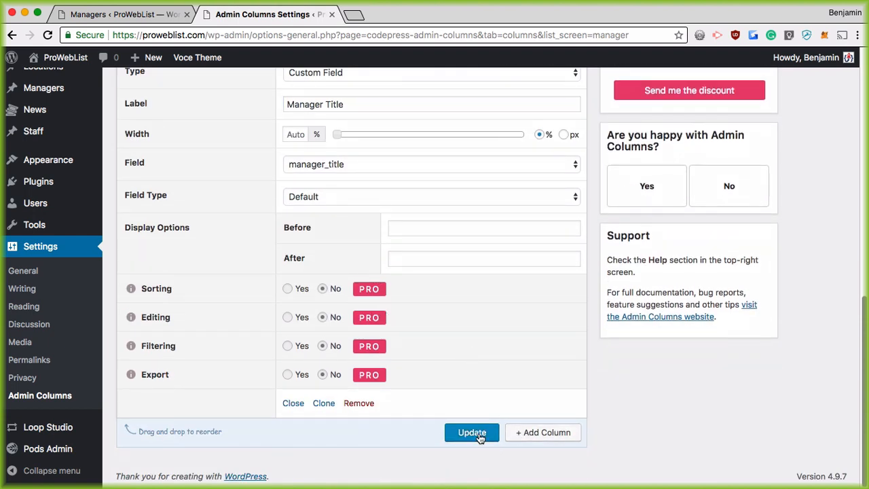
Collapse the Manager Name and Manager Title column panels and return to the Managers list tab
scroll(429, 298, "up", 5)
scroll(427, 307, "up", 3)
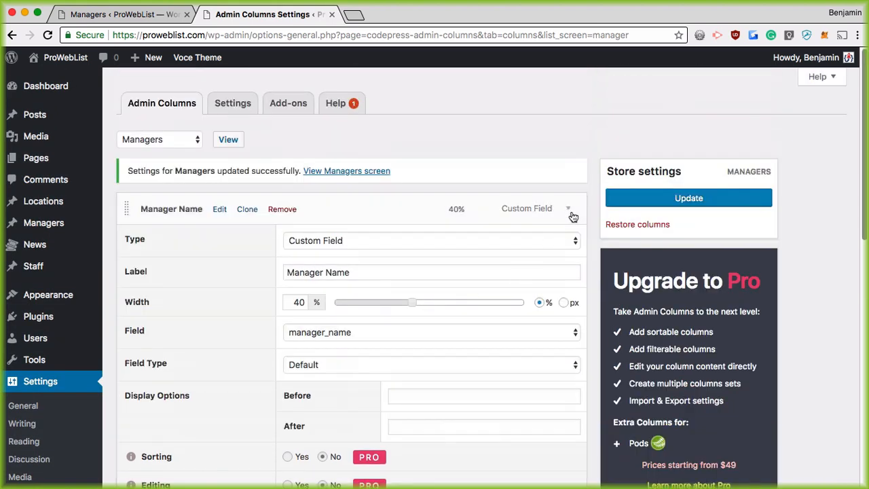
left_click(569, 210)
left_click(569, 241)
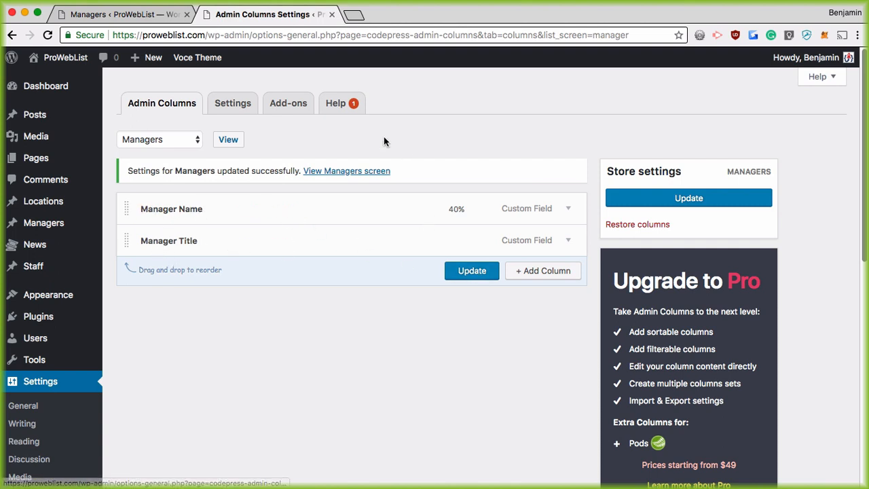
left_click(119, 14)
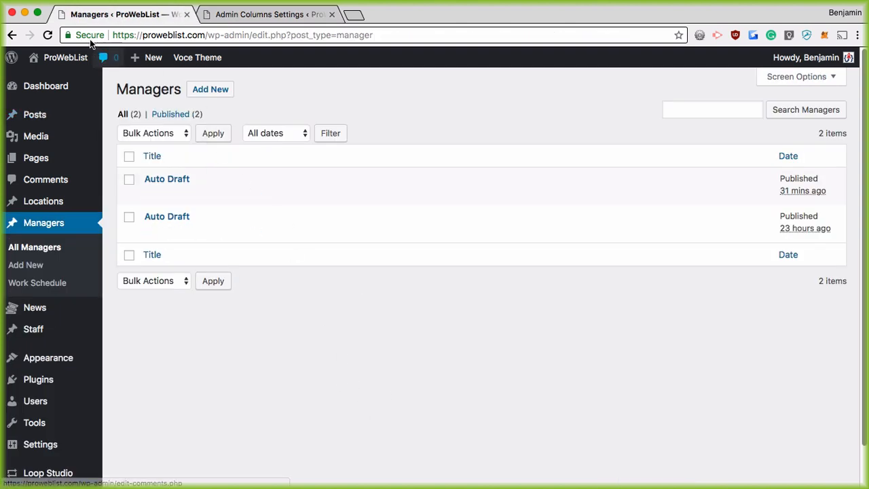
Reload the Managers list and give the CEO manager a Monday work schedule
left_click(49, 35)
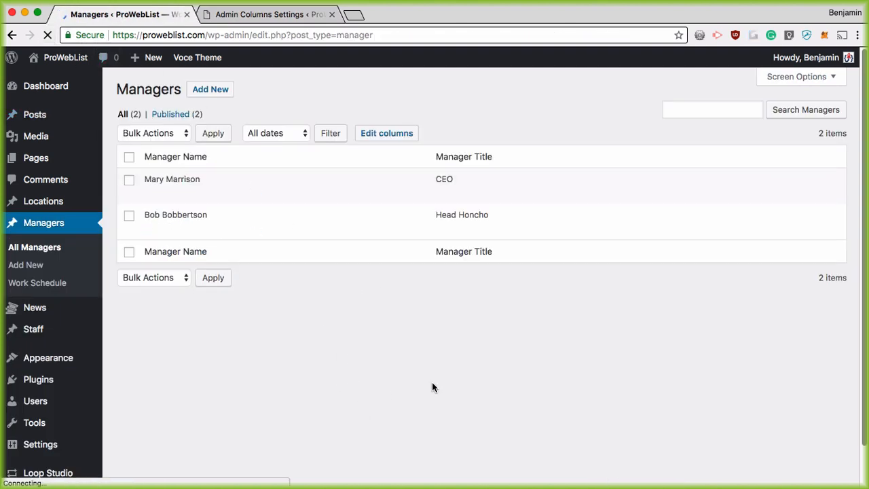
mouse_move(235, 205)
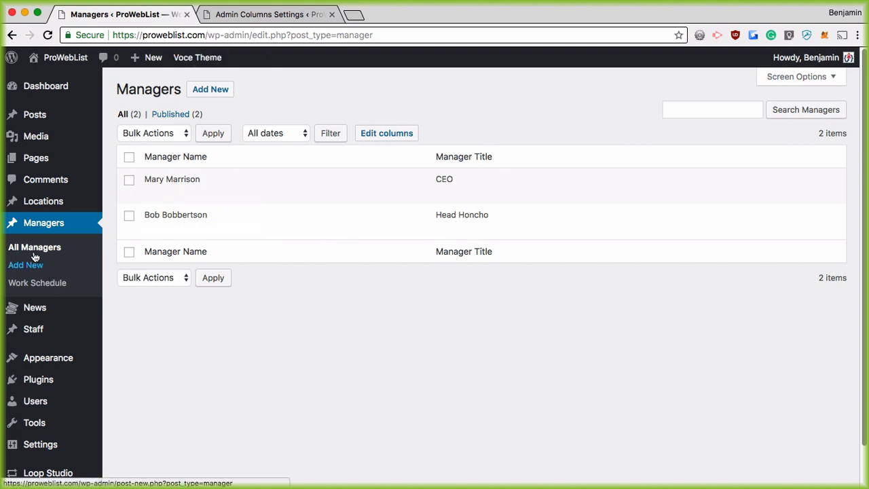
left_click(152, 192)
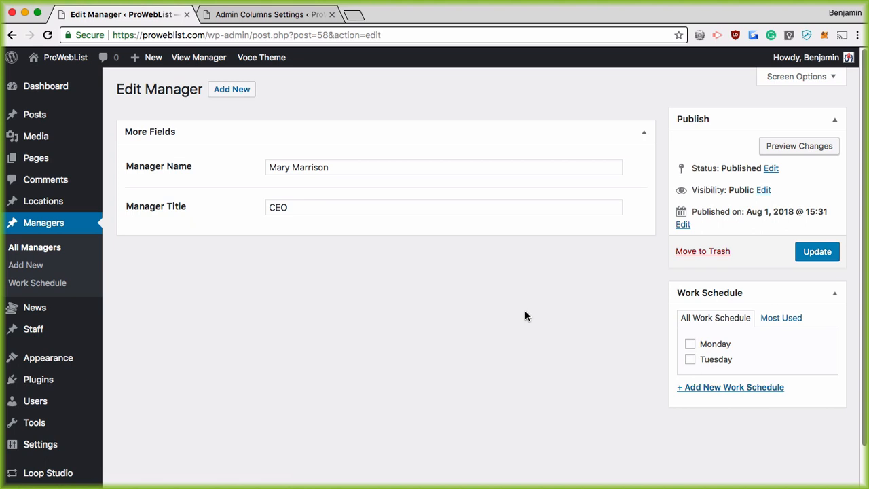
left_click(690, 344)
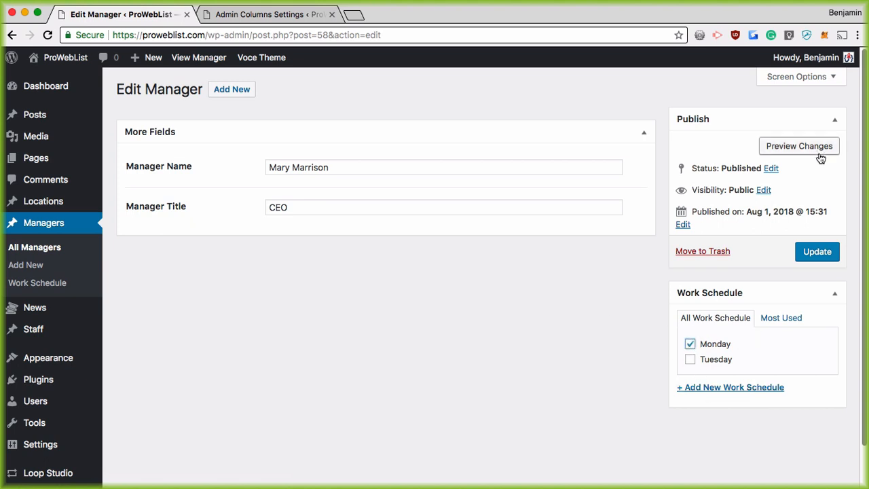
left_click(815, 252)
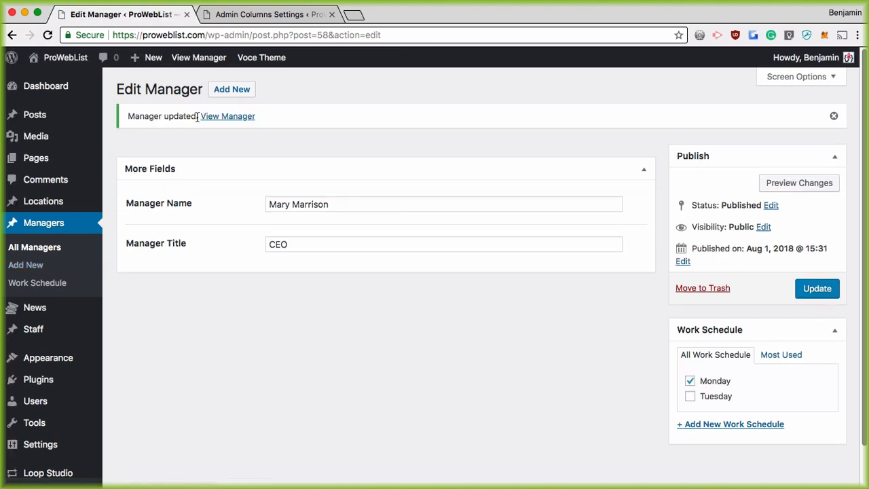
Give the Head Honcho manager a Tuesday work schedule, then reopen the Managers column settings
left_click(27, 249)
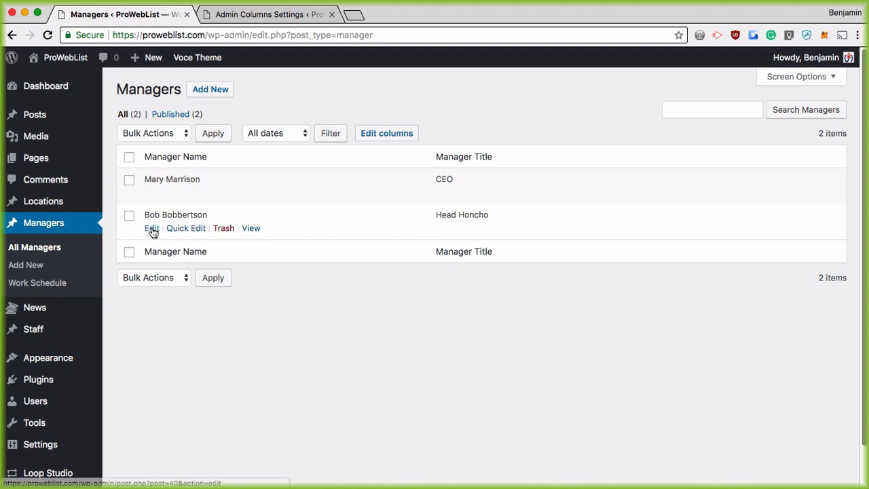
left_click(152, 229)
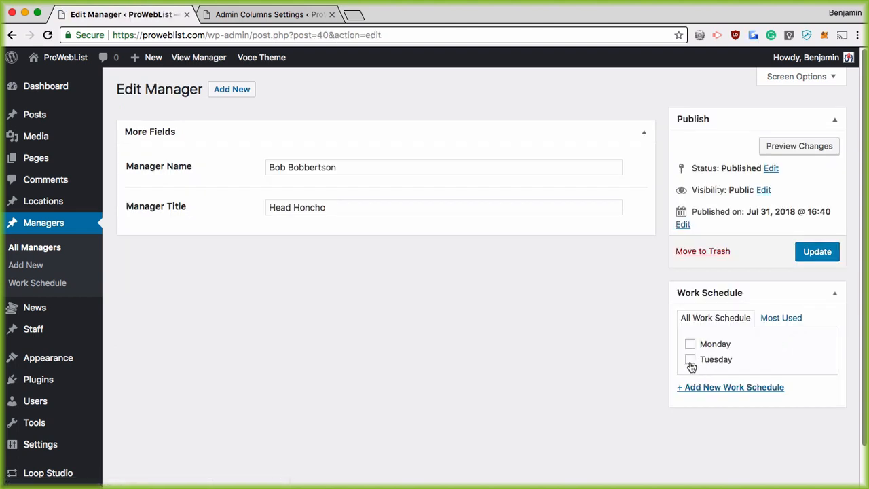
left_click(689, 360)
left_click(817, 251)
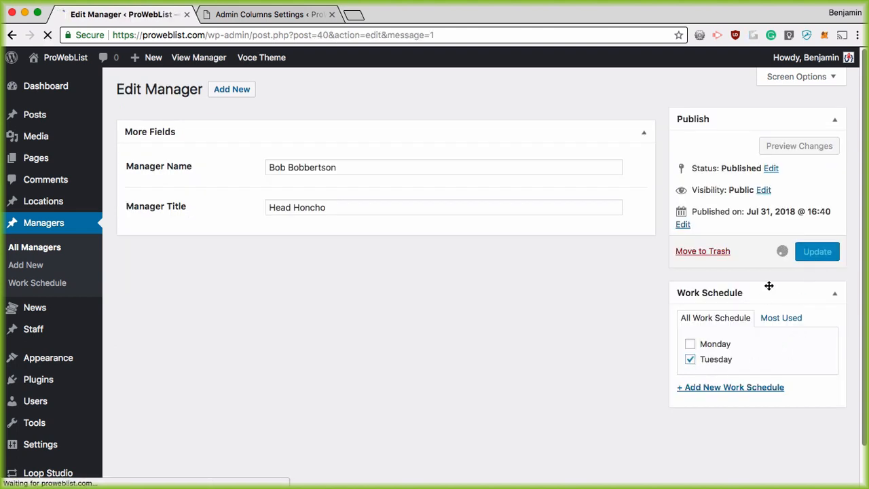
left_click(35, 251)
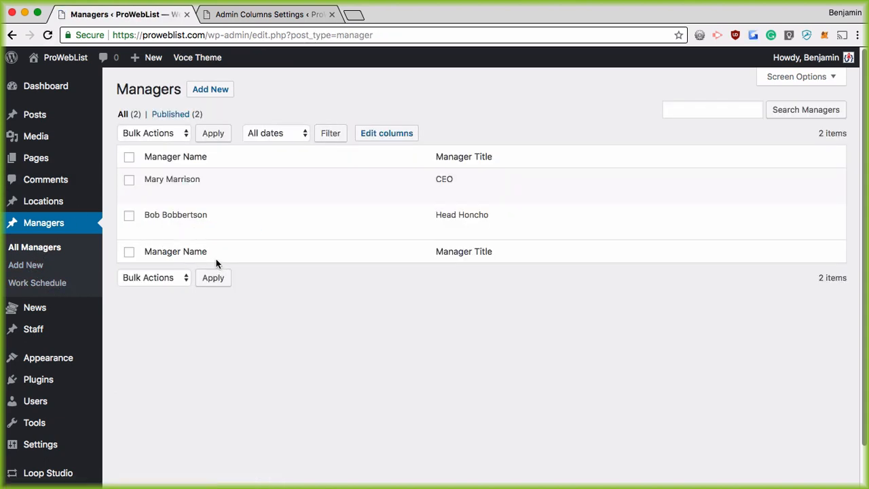
left_click(401, 134)
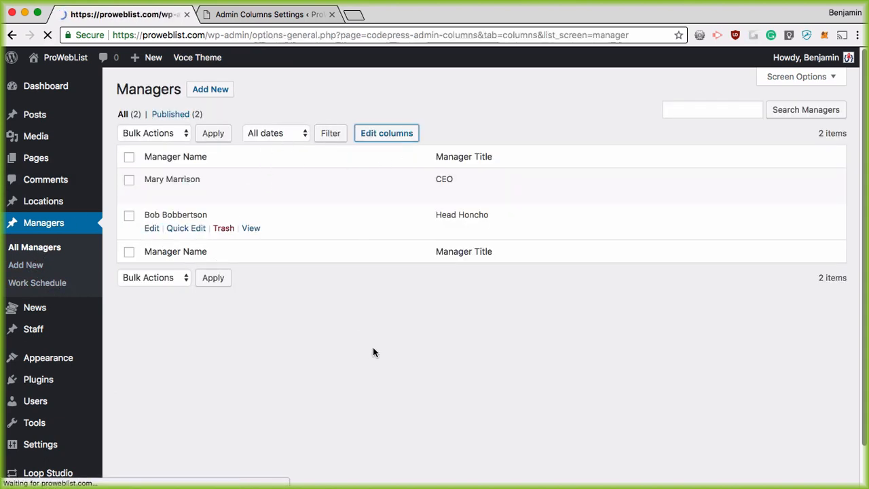
Add a Taxonomy column for Work Schedule, label it 'Work Schedule', and save the column settings
left_click(541, 237)
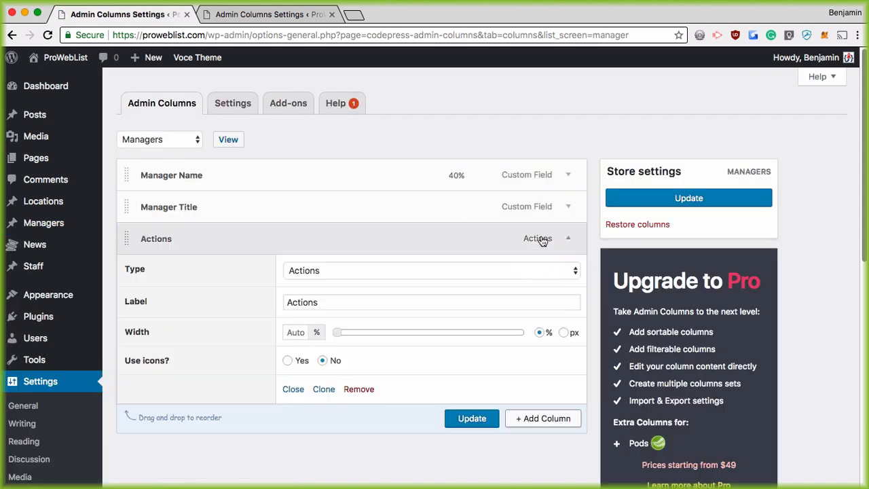
left_click(360, 134)
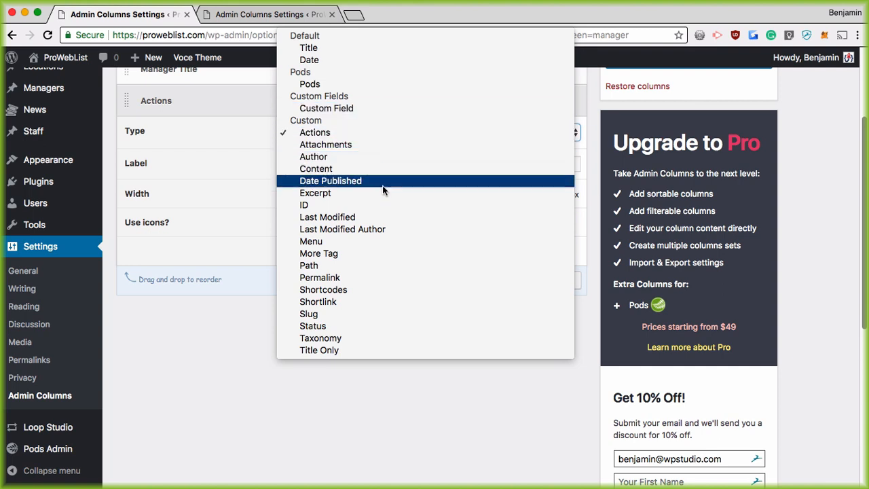
left_click(378, 337)
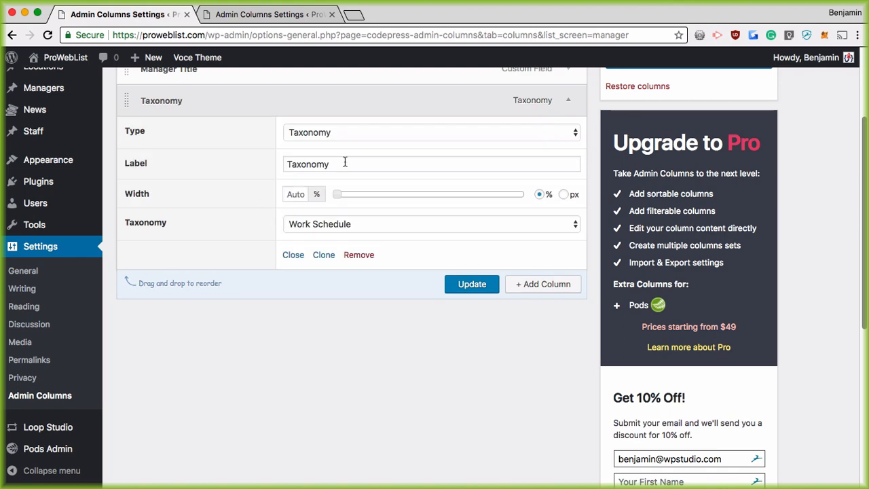
left_click(351, 224)
left_click(354, 225)
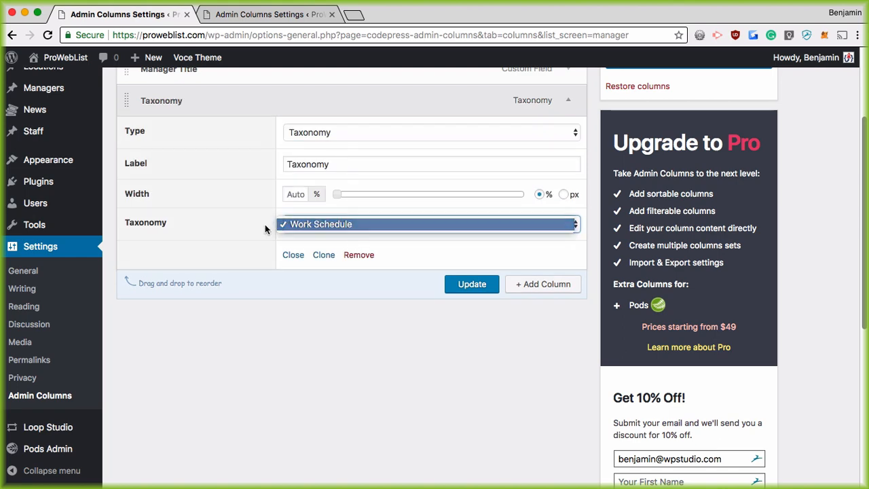
scroll(231, 237, "up", 3)
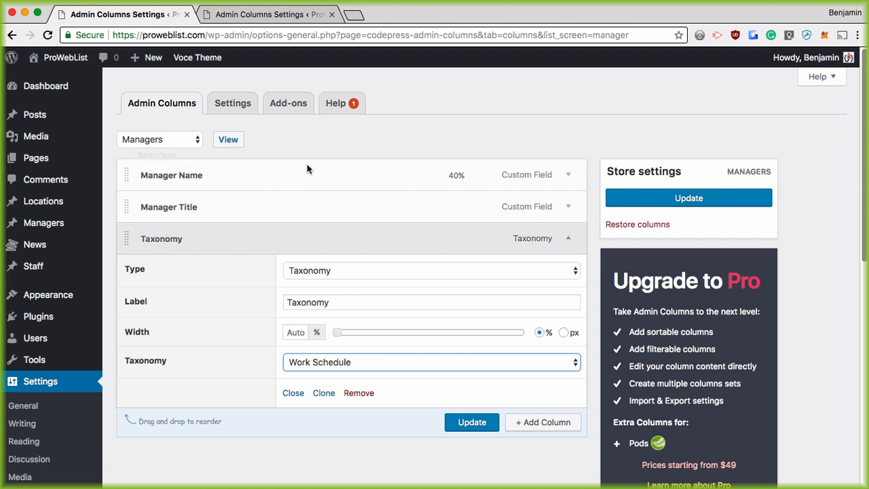
left_click_drag(338, 306, 281, 307)
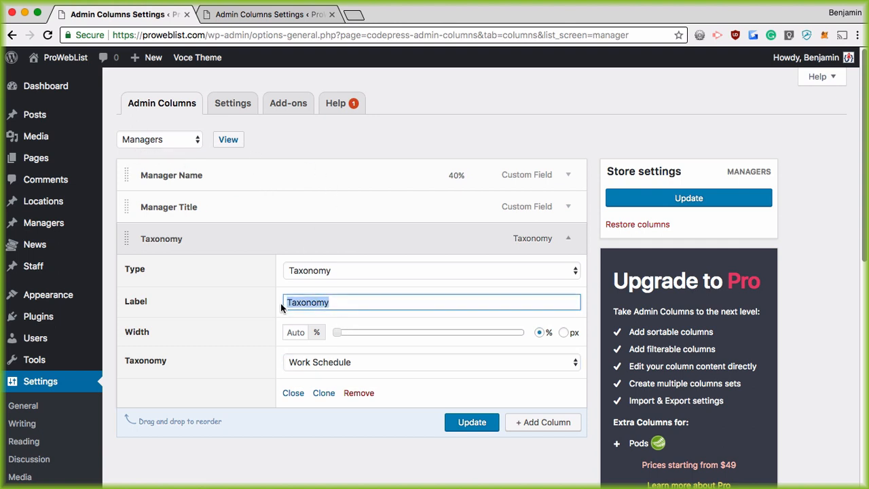
type("Work Sch")
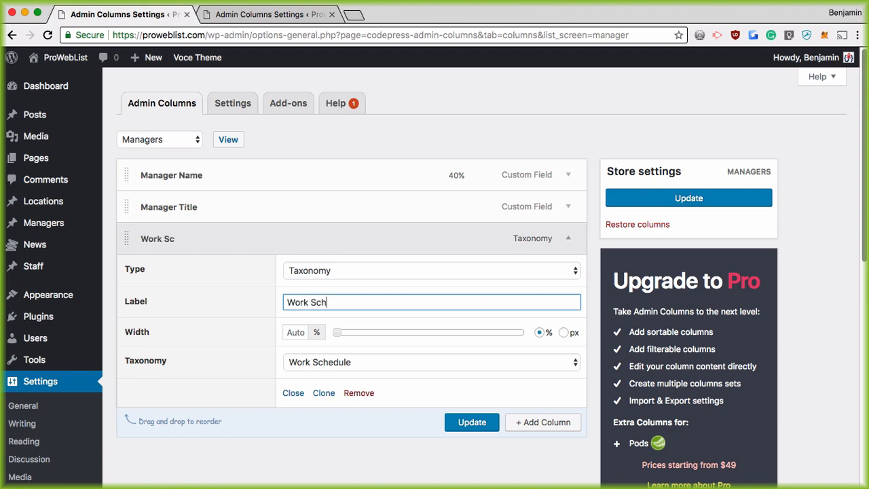
type("edule")
left_click(481, 424)
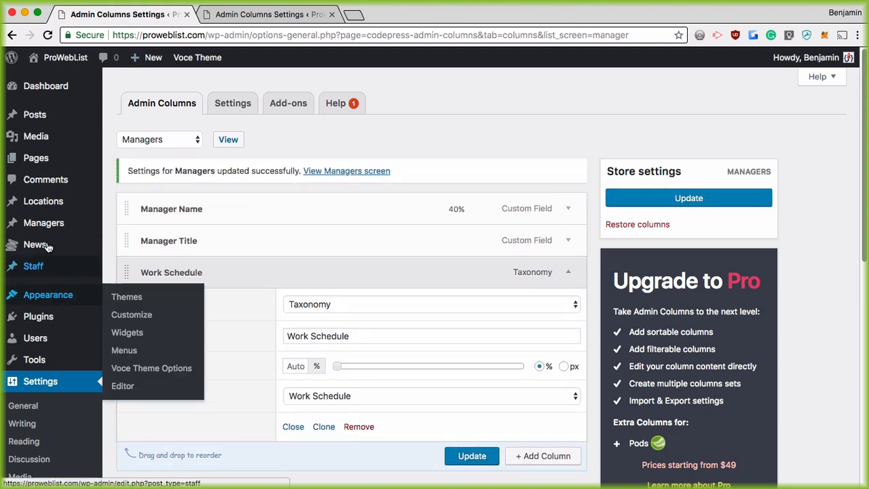
View All Managers to confirm the Work Schedule column shows Monday and Tuesday
left_click(140, 226)
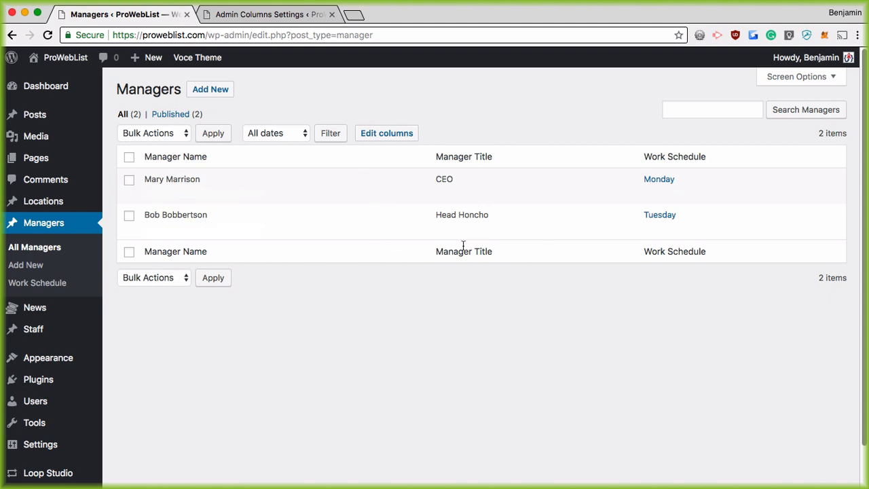
mouse_move(39, 117)
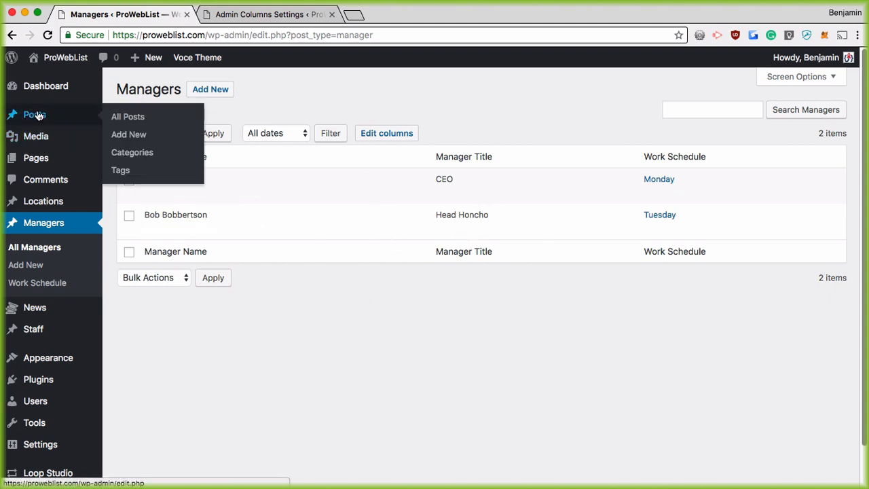
Open a blank Add New Post screen and place the cursor in the title field
left_click(137, 135)
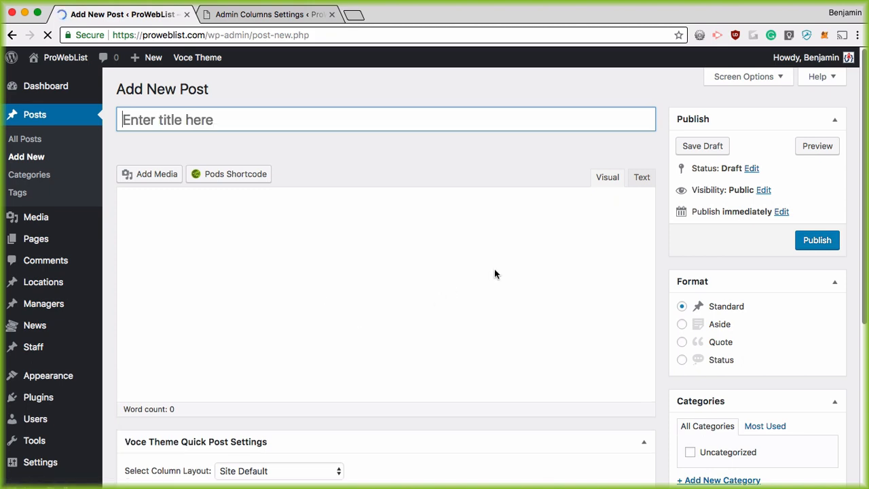
scroll(494, 271, "down", 5)
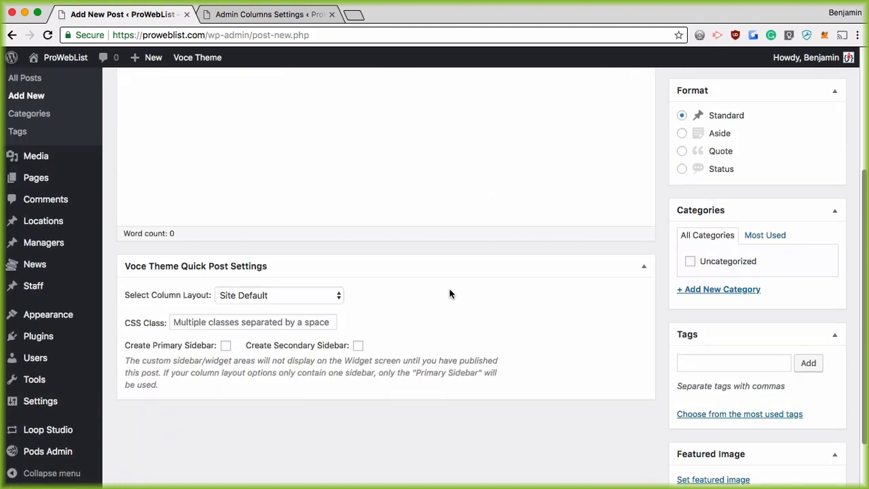
scroll(450, 292, "up", 5)
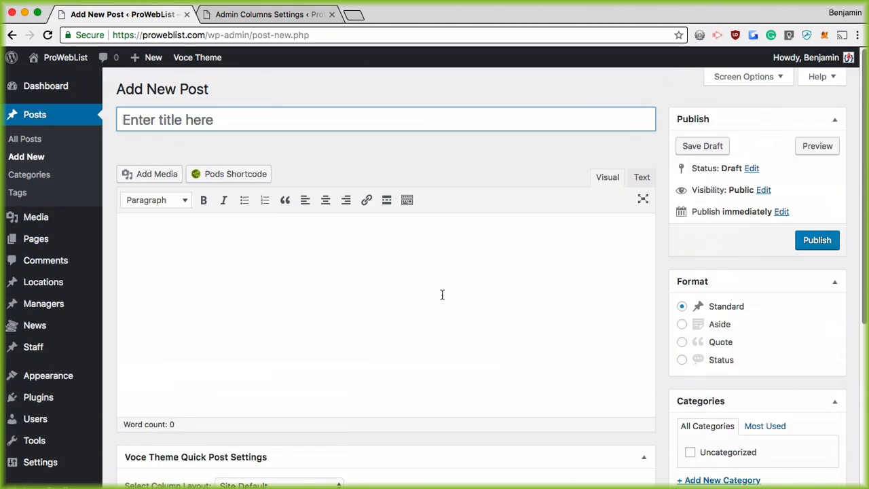
scroll(442, 295, "down", 5)
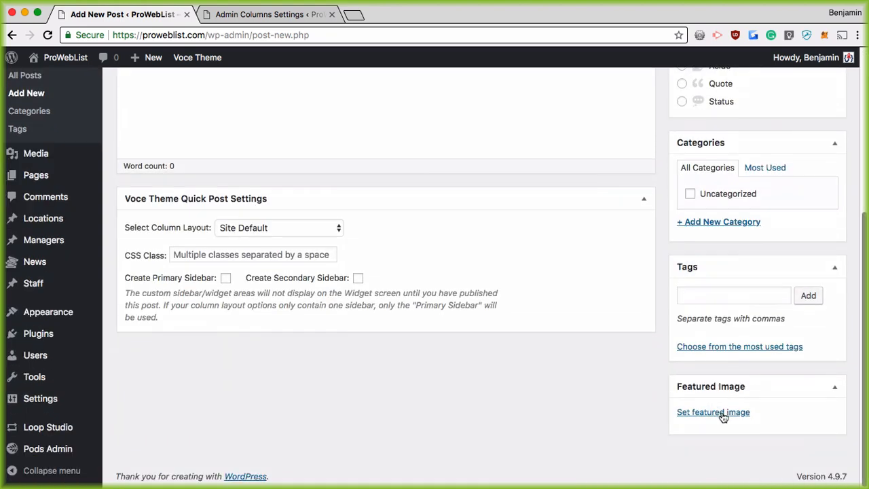
scroll(569, 336, "up", 5)
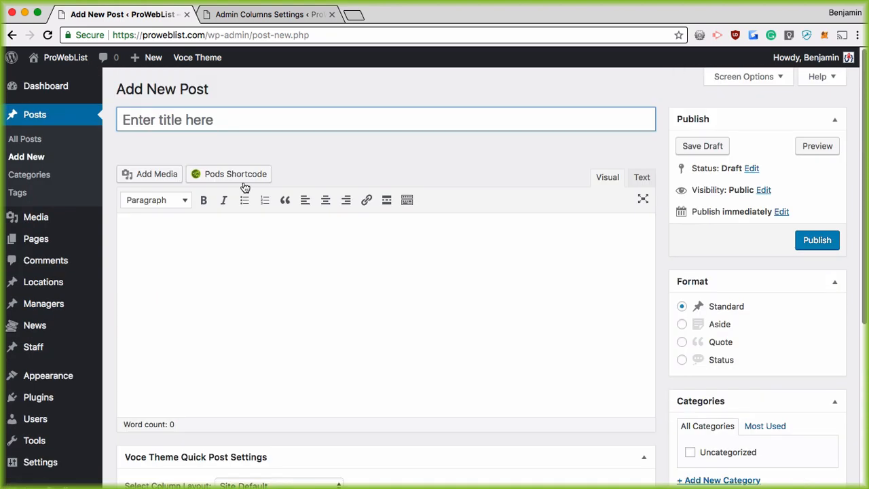
left_click(181, 120)
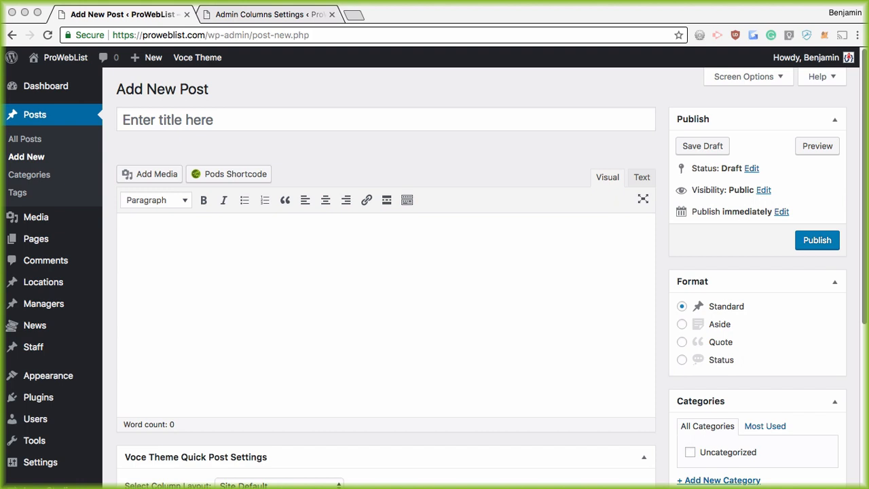
Title the post 'Create a new news item' with body text 'Blah blah blahb lahdslkjf dfs'
left_click(158, 117)
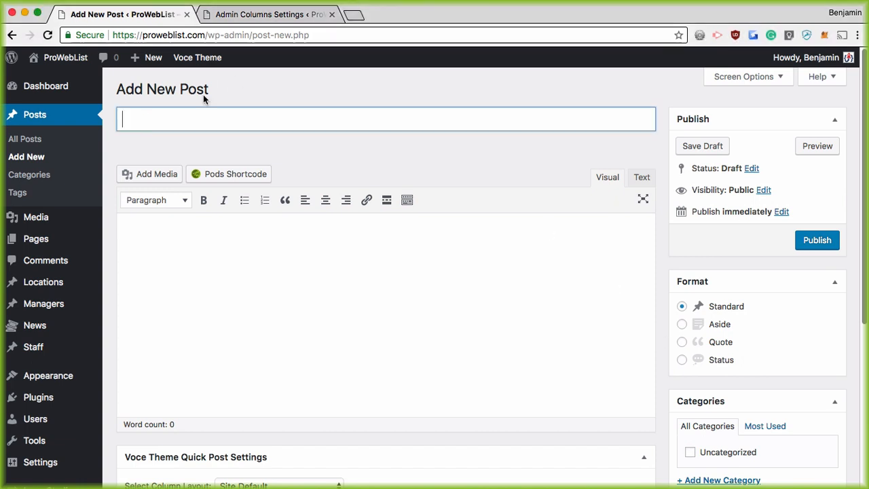
type("A")
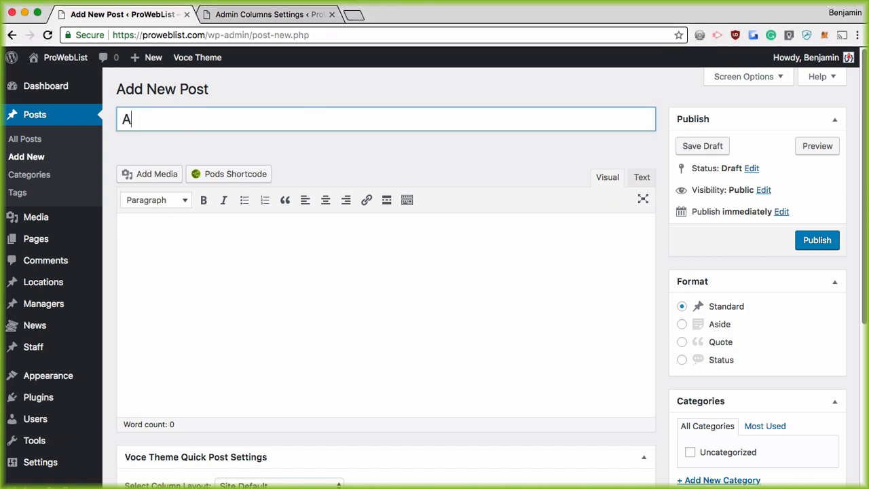
key("BackSpace")
type("Create a new news item")
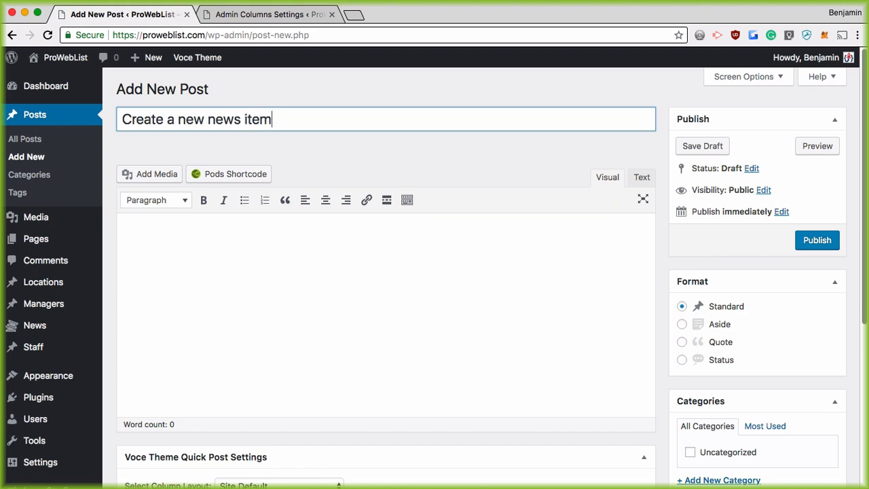
key("Tab")
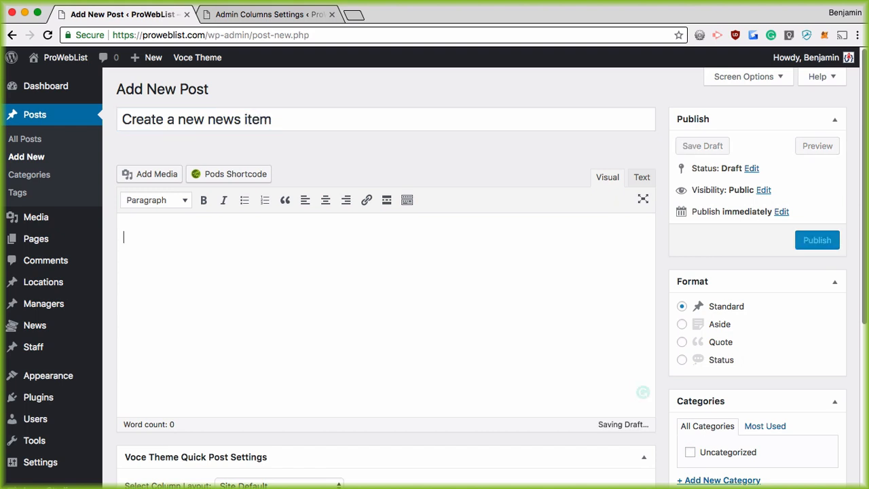
type("Blah blah blahb lahdslkjf dfs")
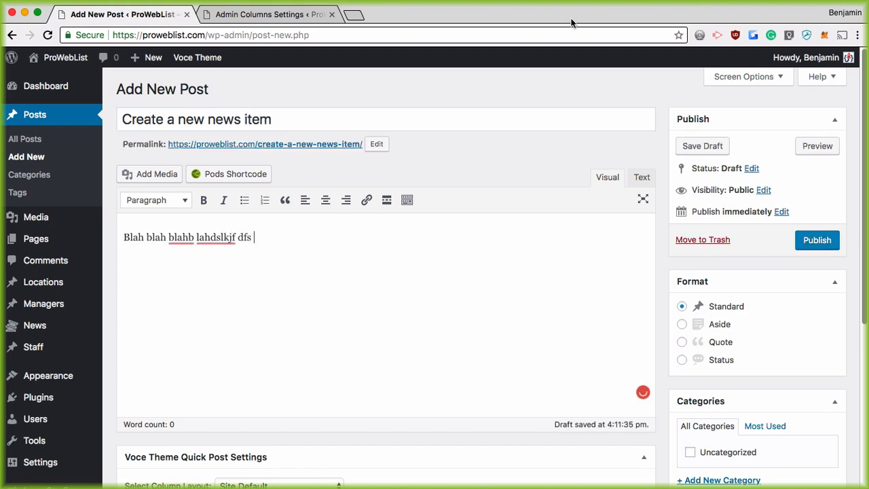
Upload an image as the post's featured image and publish the post
scroll(651, 408, "down", 5)
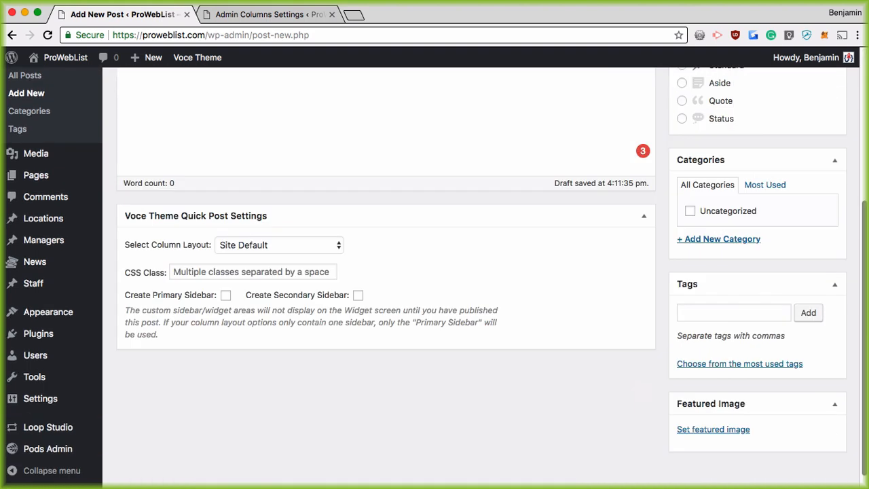
left_click(692, 431)
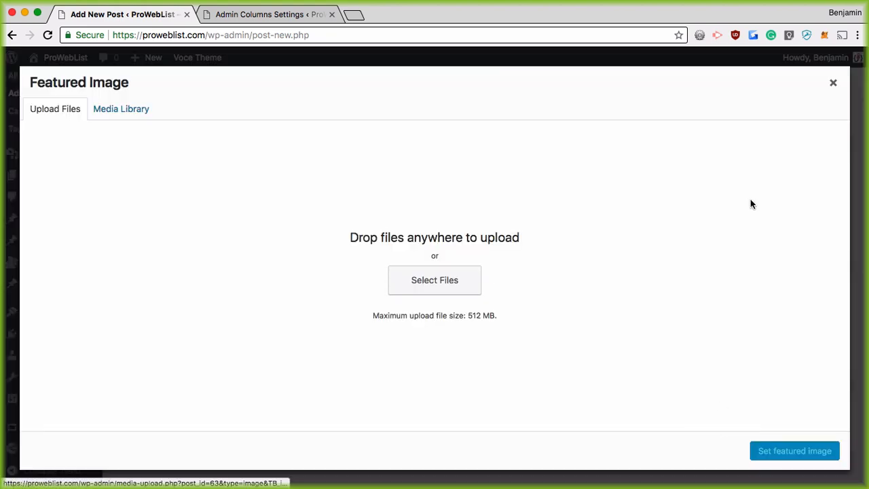
left_click(460, 292)
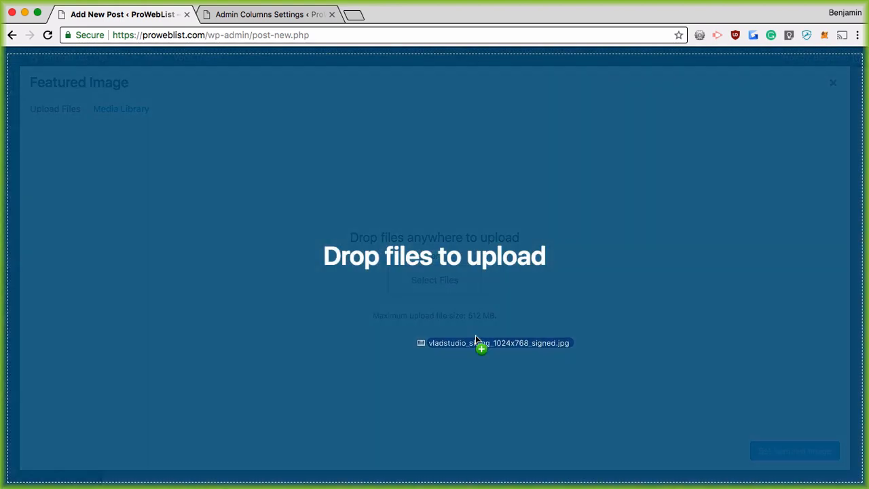
left_click_drag(476, 334, 388, 299)
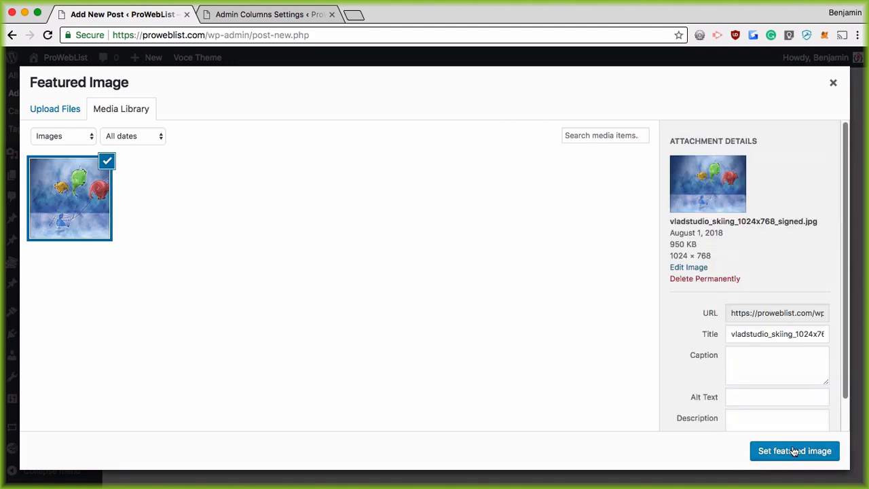
left_click(794, 450)
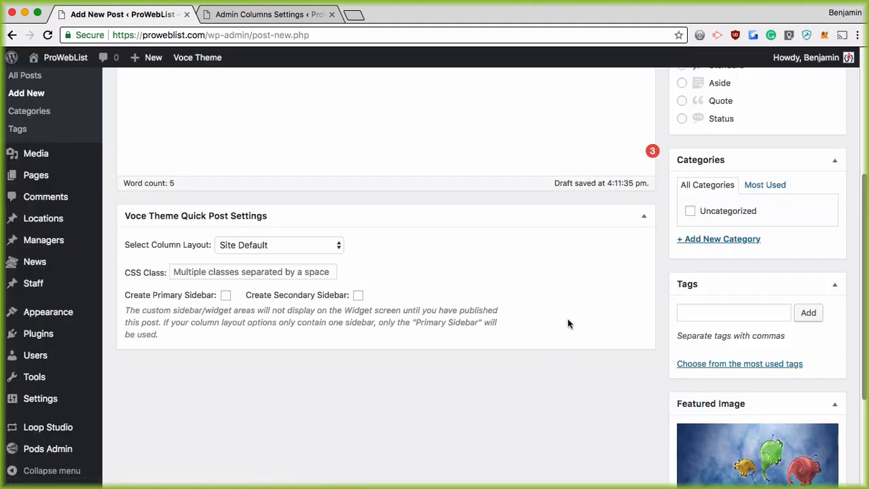
scroll(567, 323, "up", 4)
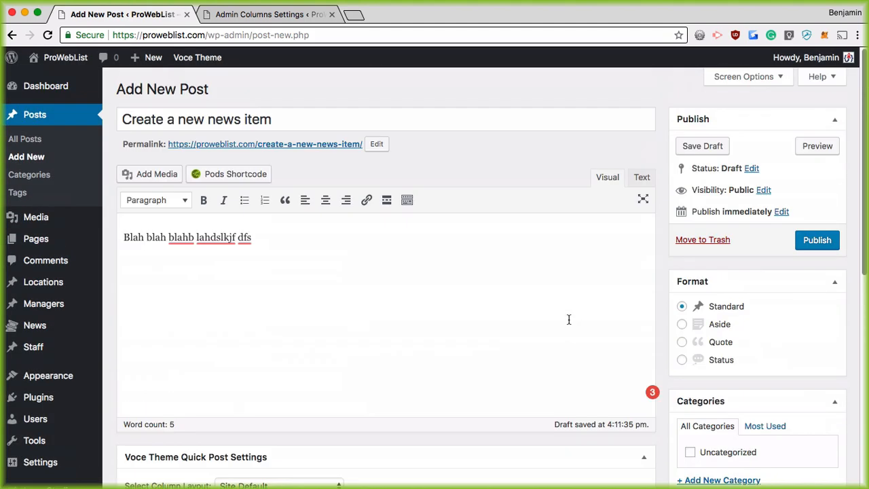
left_click(814, 242)
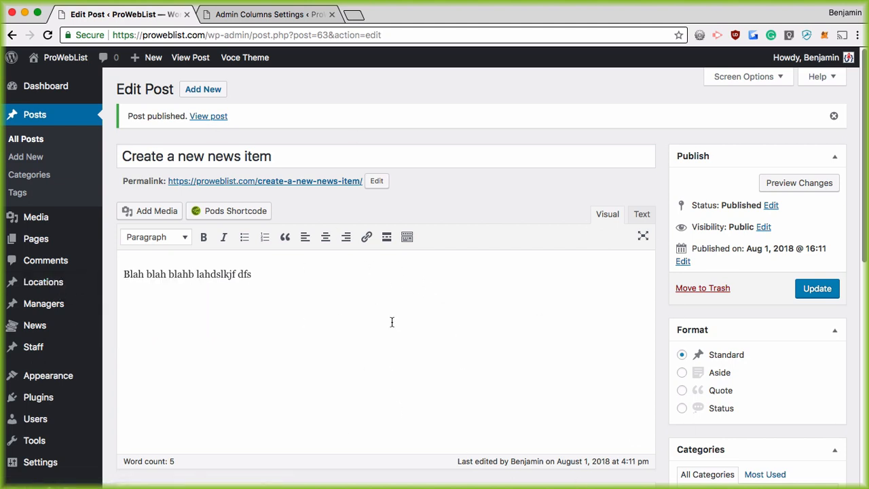
Create a new Extend Existing pod for Post Types → Posts
scroll(61, 359, "down", 5)
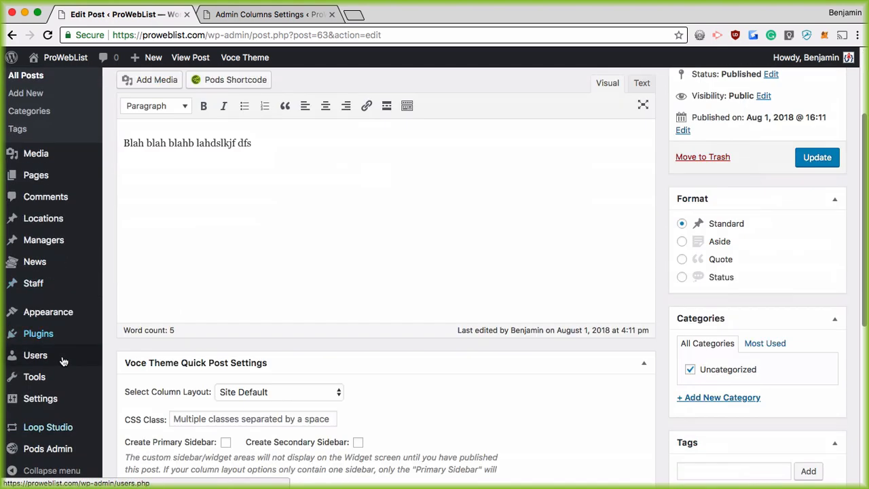
mouse_move(52, 457)
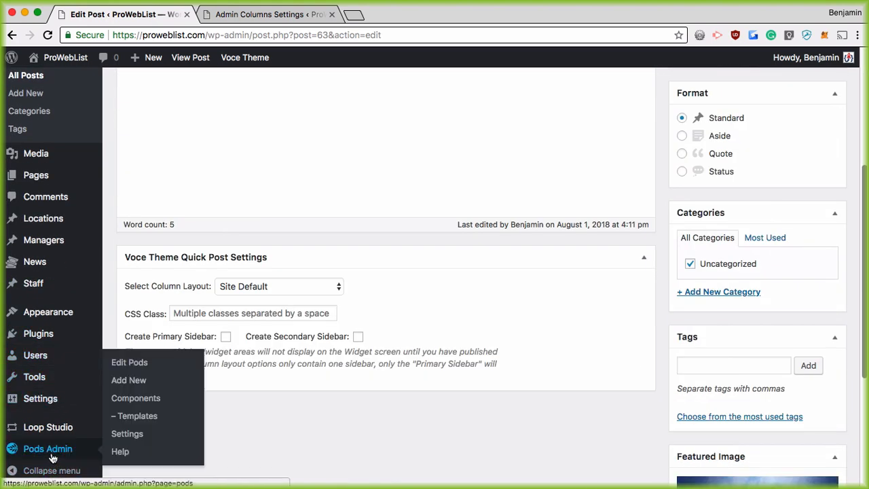
left_click(133, 382)
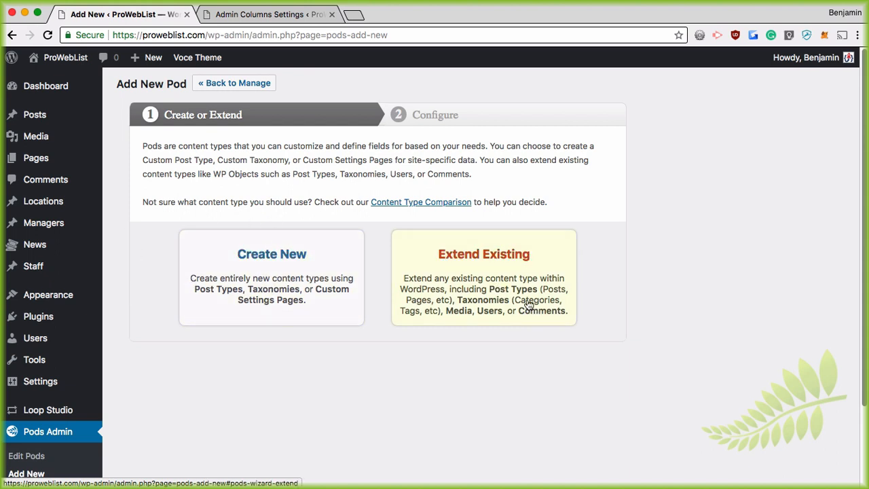
left_click(503, 265)
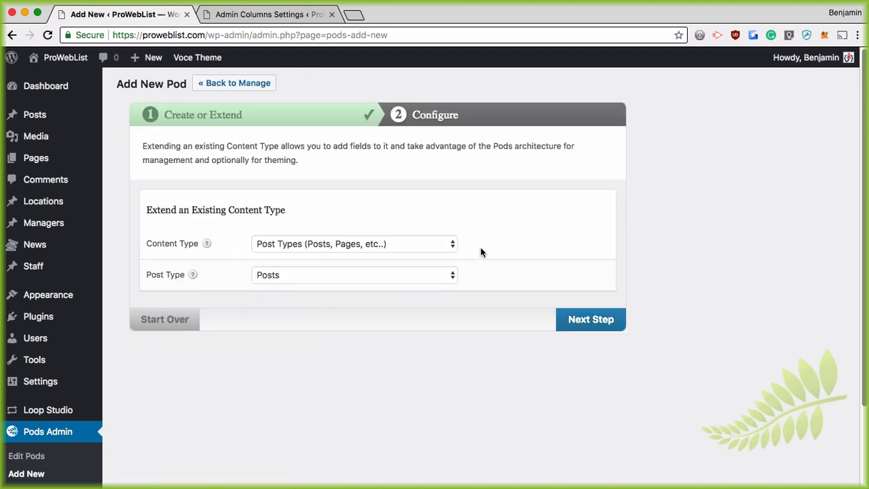
left_click(413, 245)
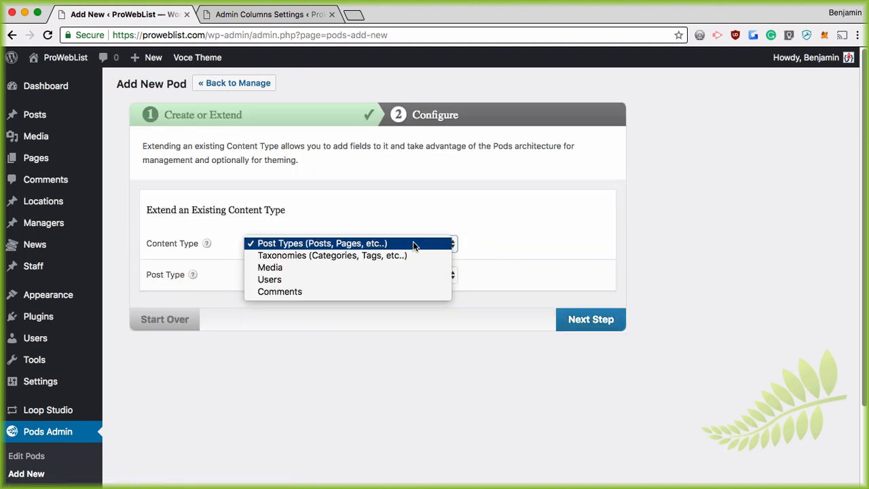
left_click(350, 245)
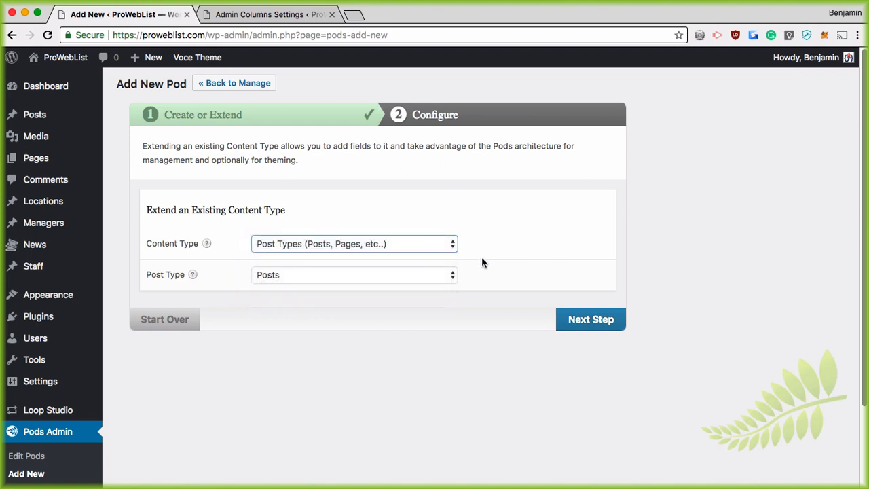
left_click(328, 278)
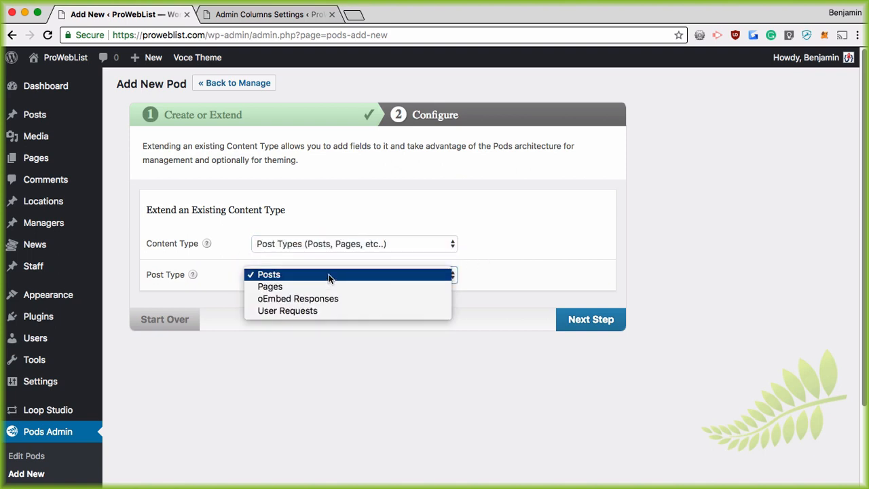
left_click(296, 279)
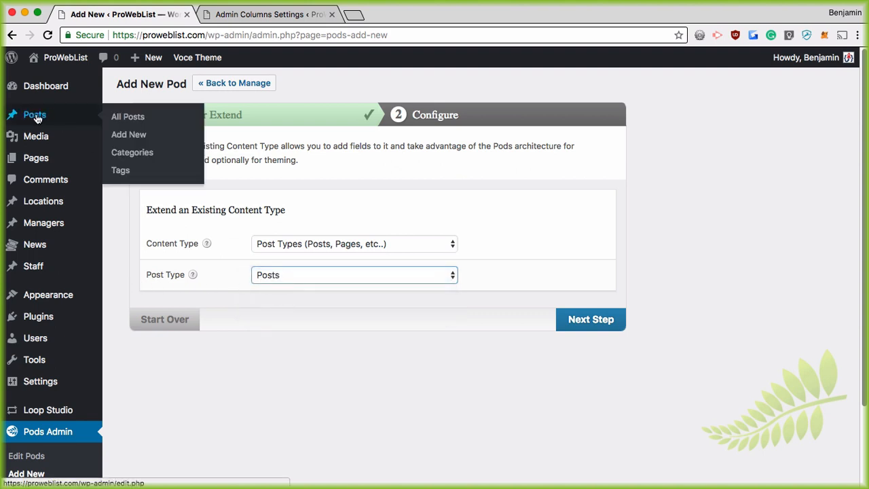
left_click(604, 328)
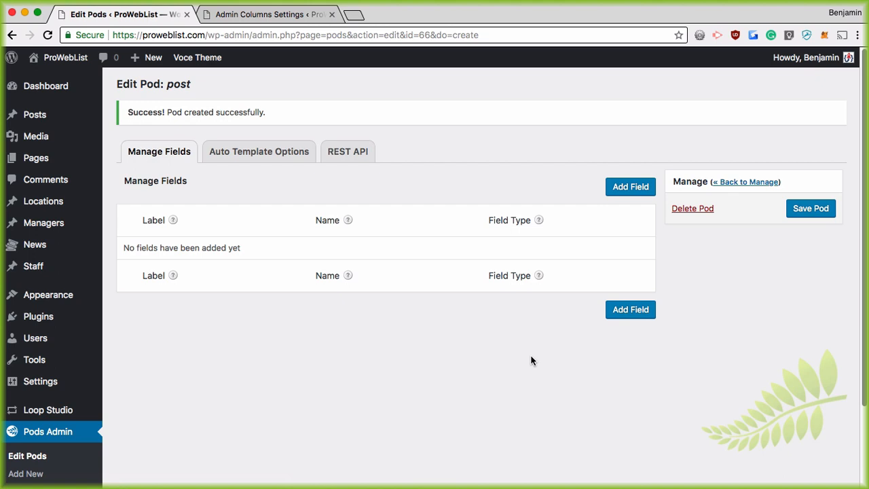
Add an 'Associated Manager' Relationship field related to Managers
left_click(636, 187)
left_click(268, 186)
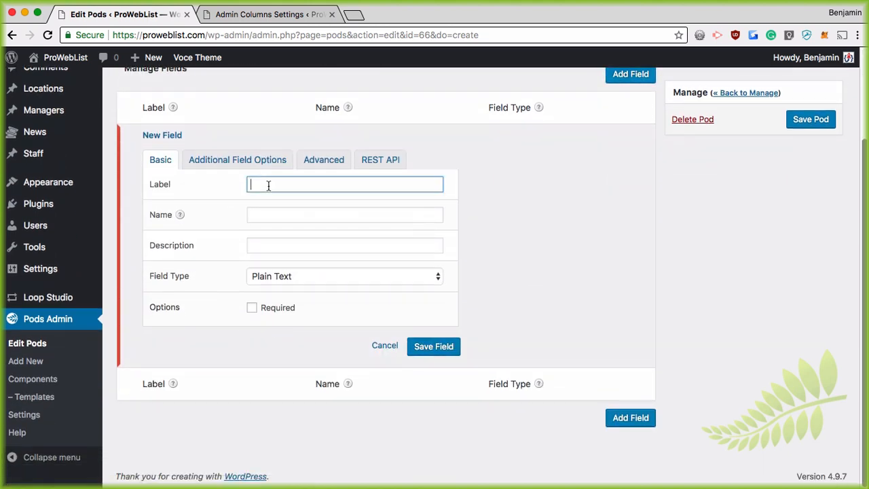
type("Associated Manager")
key("Tab")
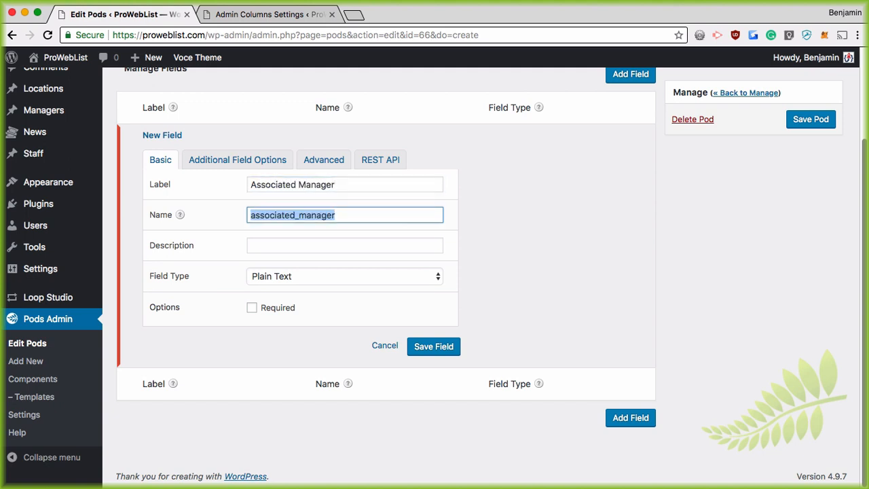
left_click(305, 278)
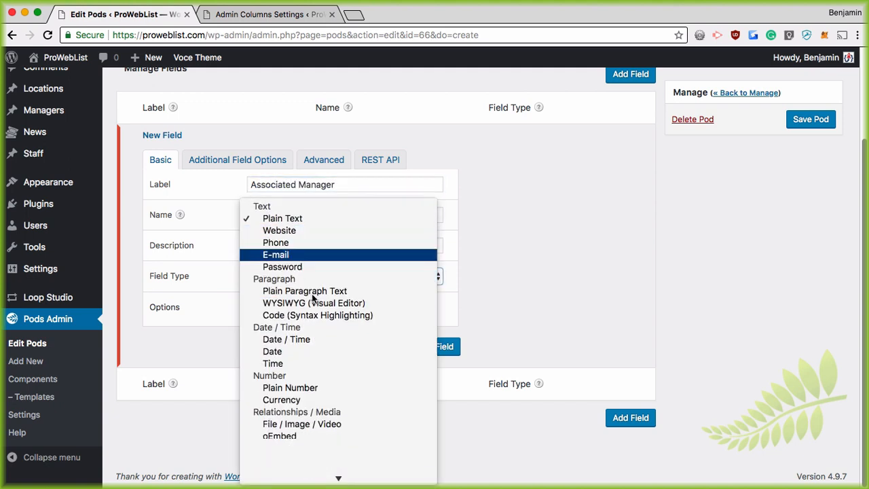
left_click(324, 438)
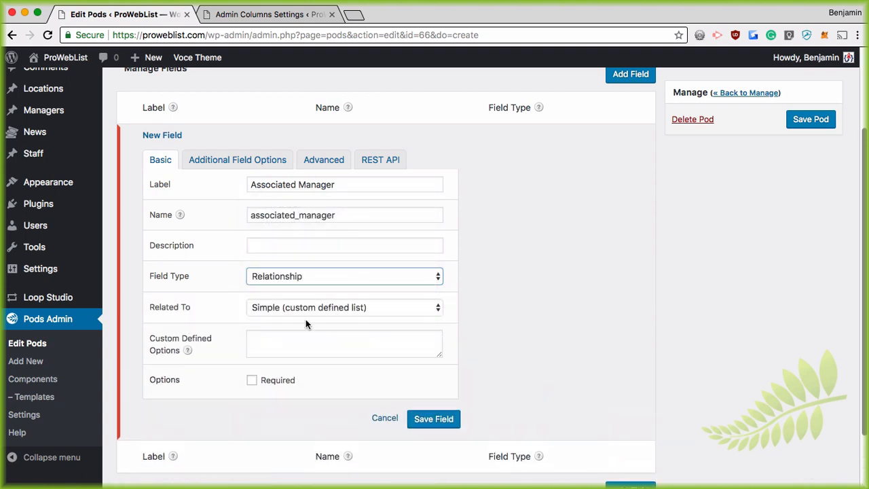
left_click(304, 306)
scroll(305, 306, "down", 2)
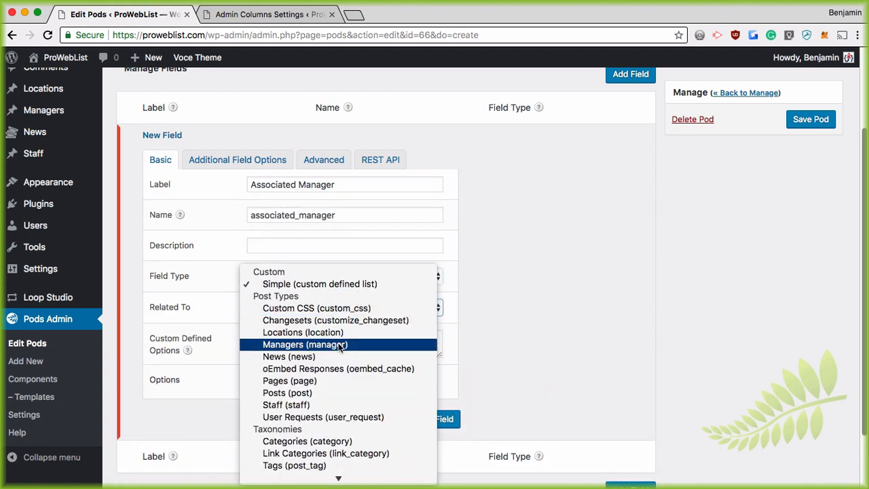
left_click(309, 347)
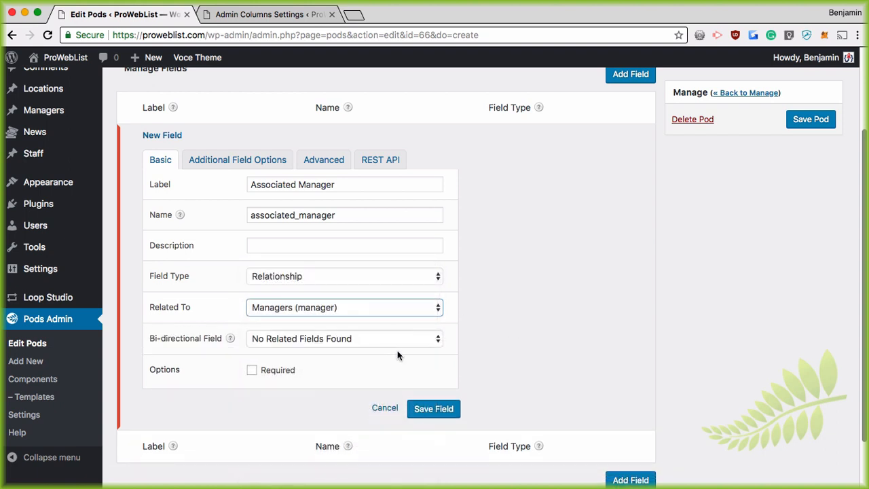
Leave the bi-directional option unset, then save the field and the pod
left_click(397, 339)
left_click(397, 338)
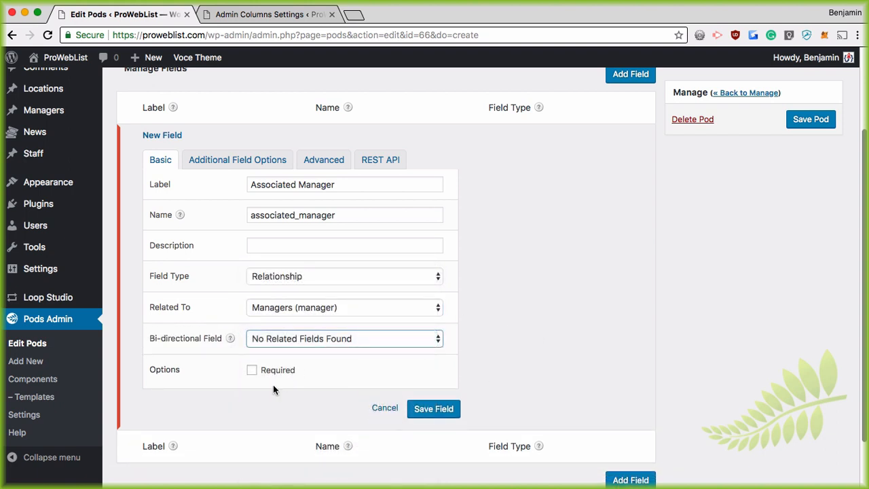
scroll(401, 373, "down", 1)
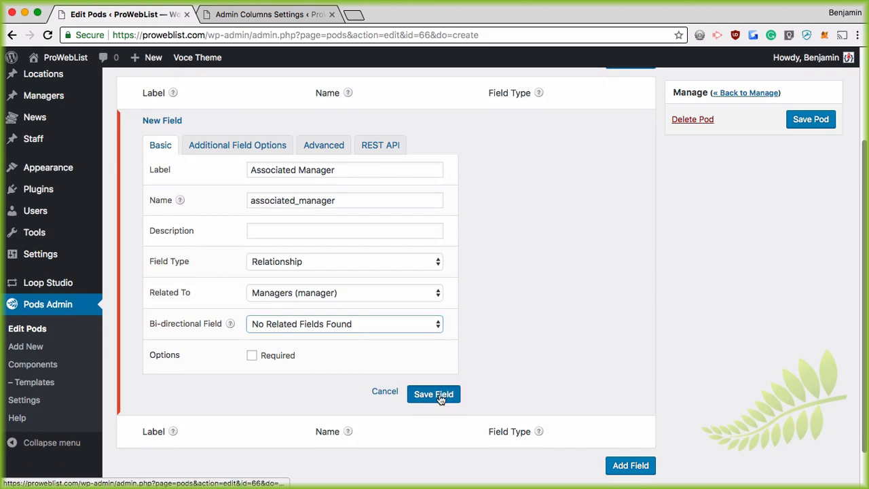
left_click(438, 408)
left_click(810, 119)
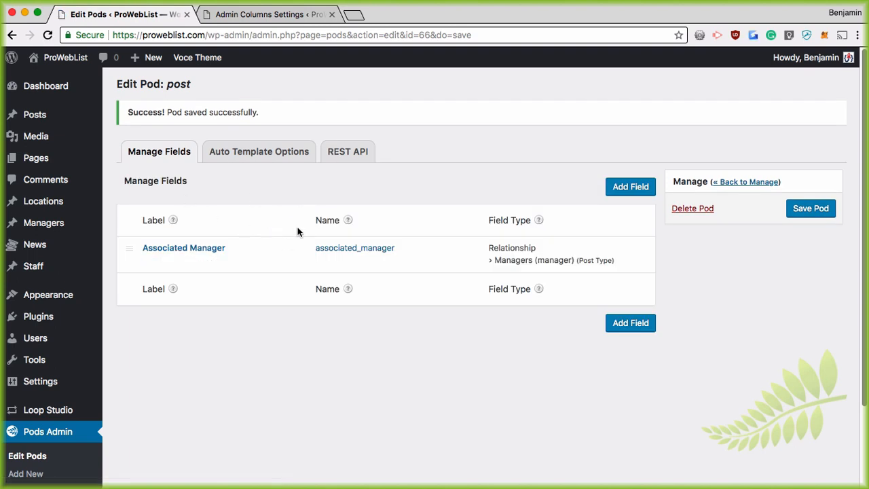
left_click(35, 115)
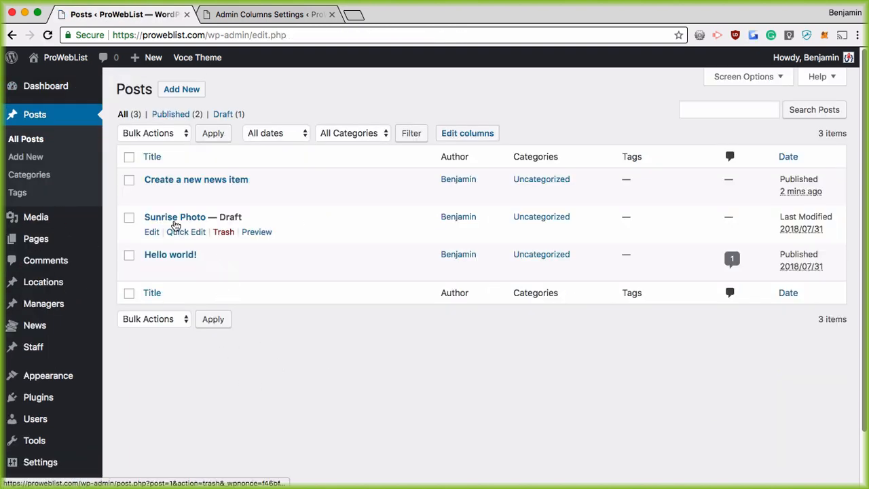
Set the 'Create a new news item' post's Associated Manager to Auto Draft
left_click(151, 195)
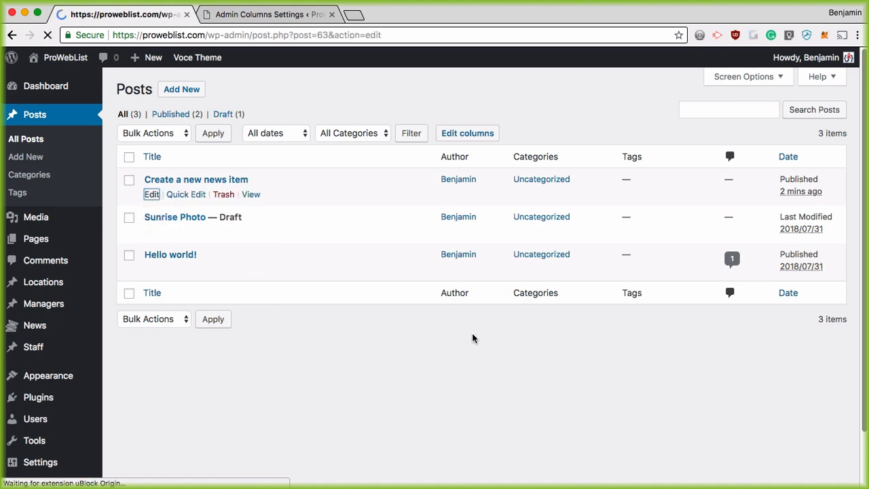
scroll(620, 310, "down", 6)
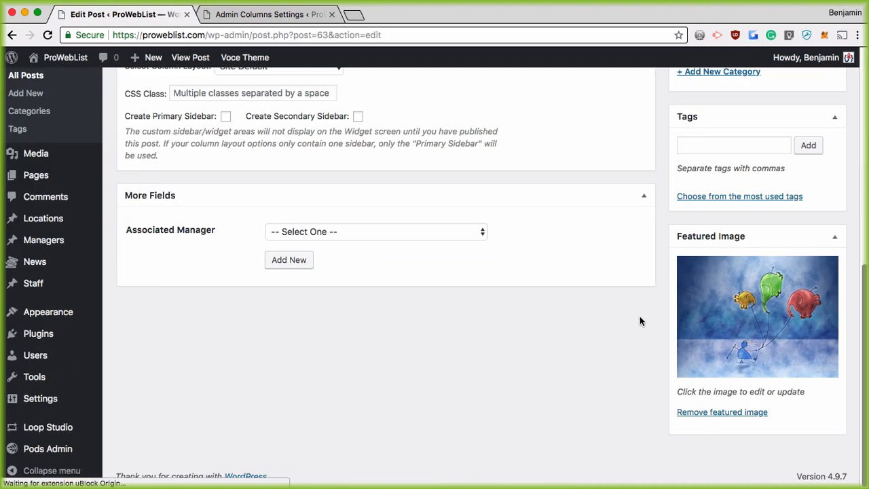
left_click(393, 232)
left_click(385, 245)
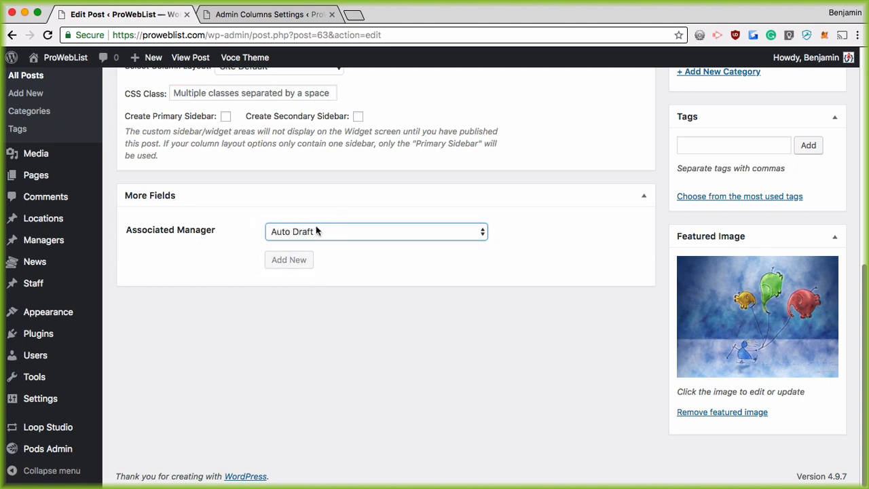
left_click(362, 235)
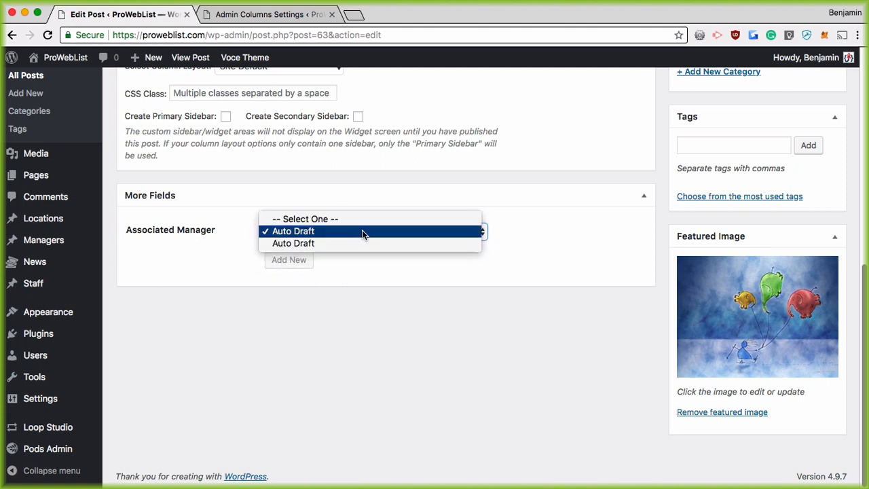
left_click(362, 231)
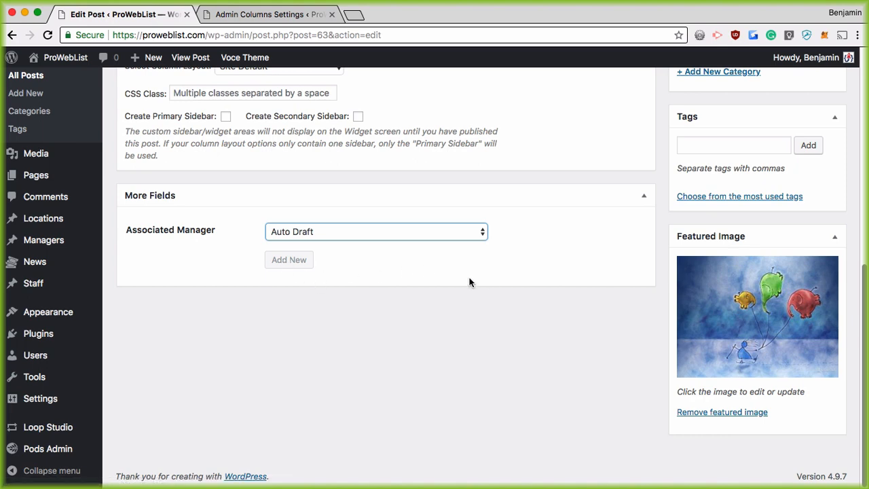
Update the post and return to the All Posts list
scroll(493, 286, "up", 1)
scroll(377, 261, "up", 10)
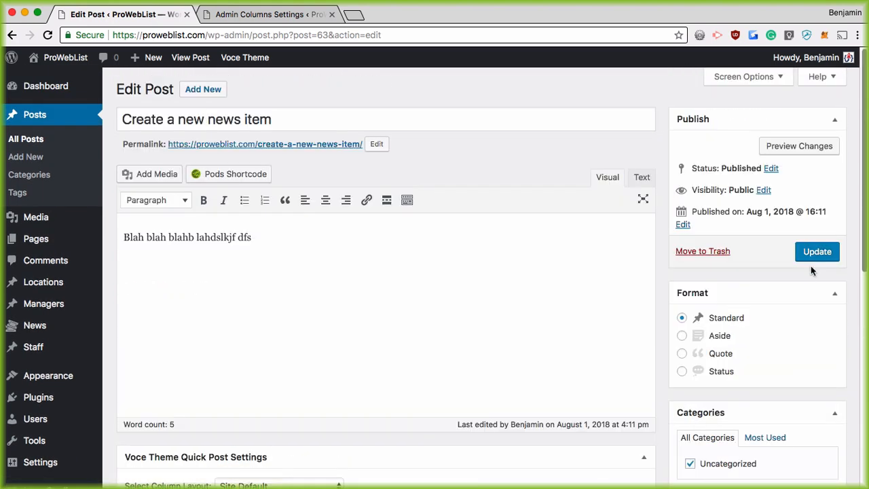
left_click(811, 255)
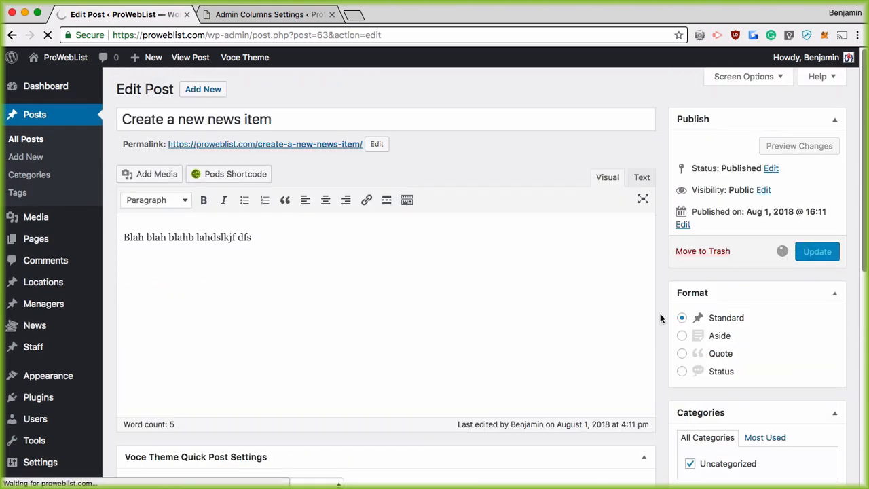
scroll(665, 287, "down", 10)
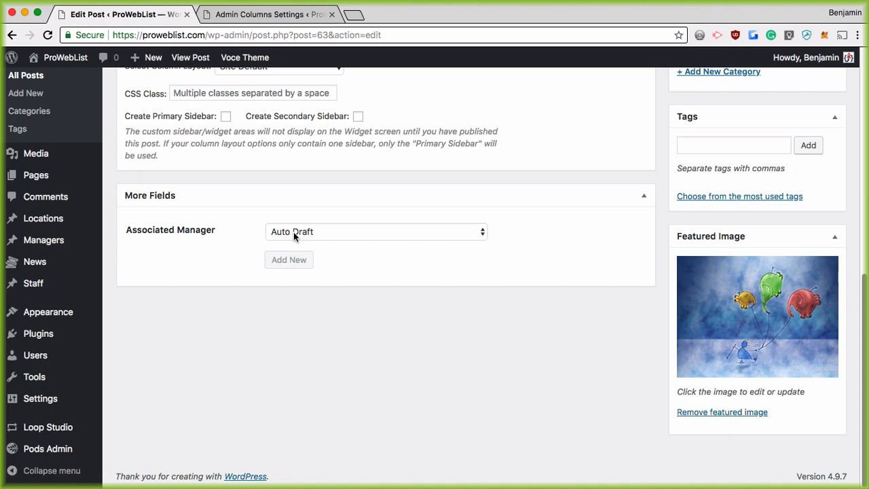
scroll(636, 314, "up", 10)
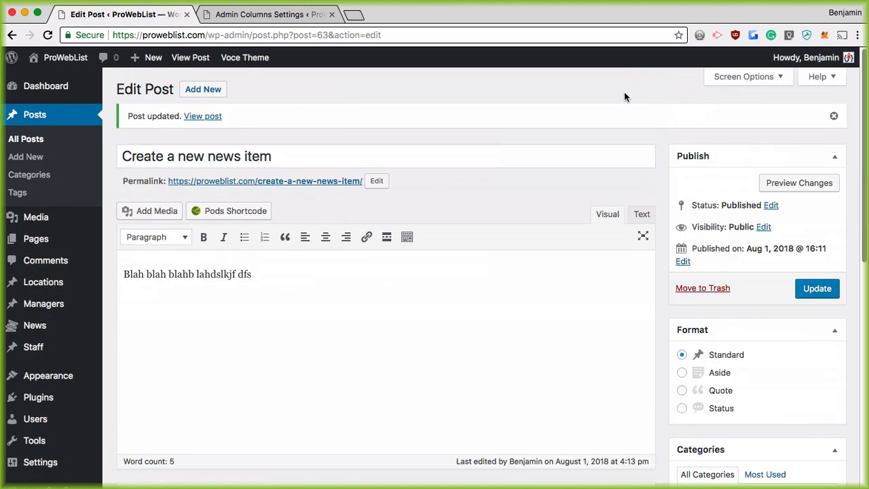
left_click(31, 139)
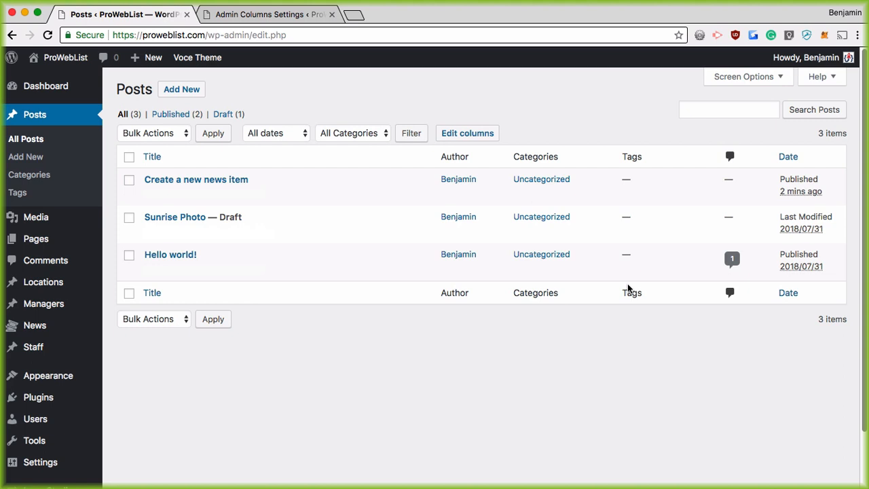
Remove the Tags column from the Posts list column settings
left_click(476, 137)
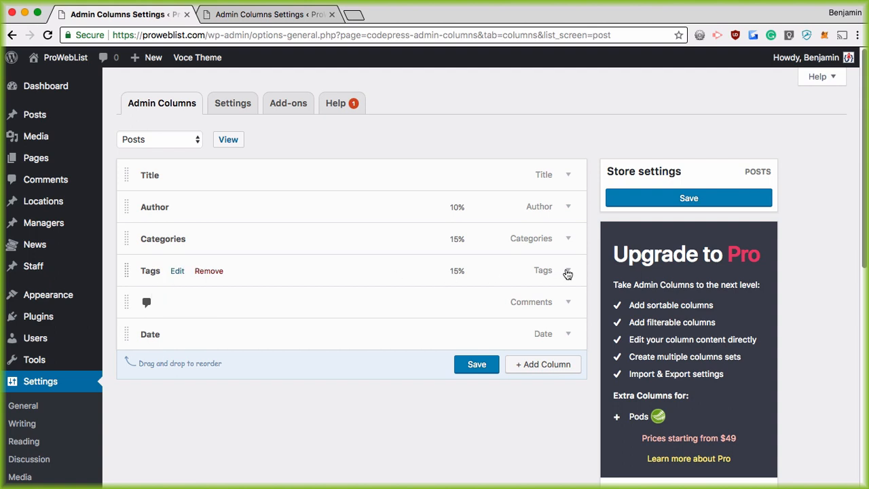
left_click(568, 272)
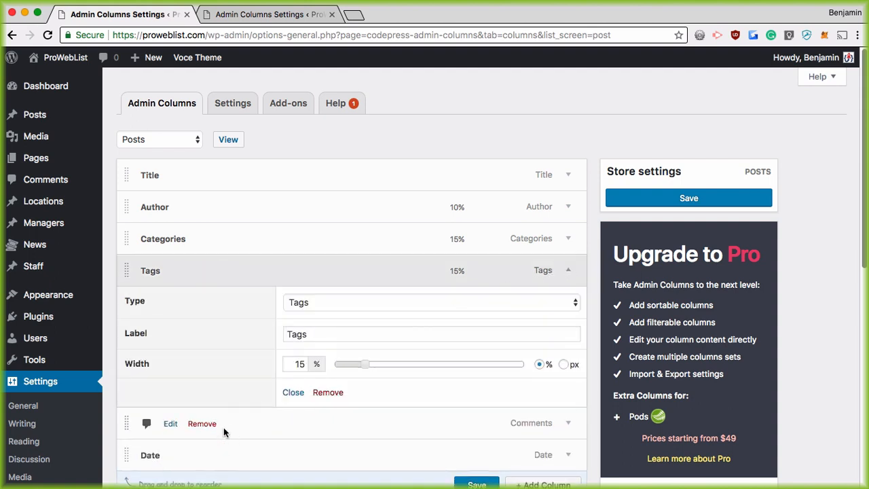
left_click(342, 395)
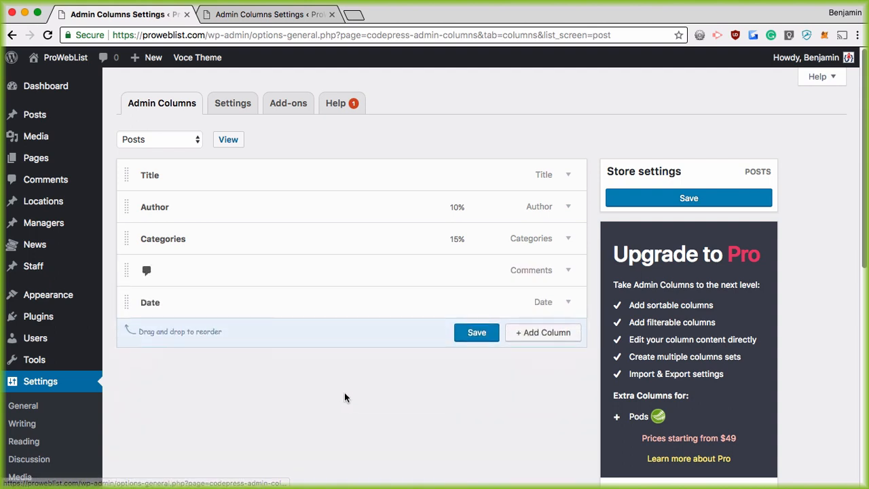
Add a Featured Image column with the Thumbnail (150 x 150) image size
left_click(549, 333)
scroll(441, 325, "down", 3)
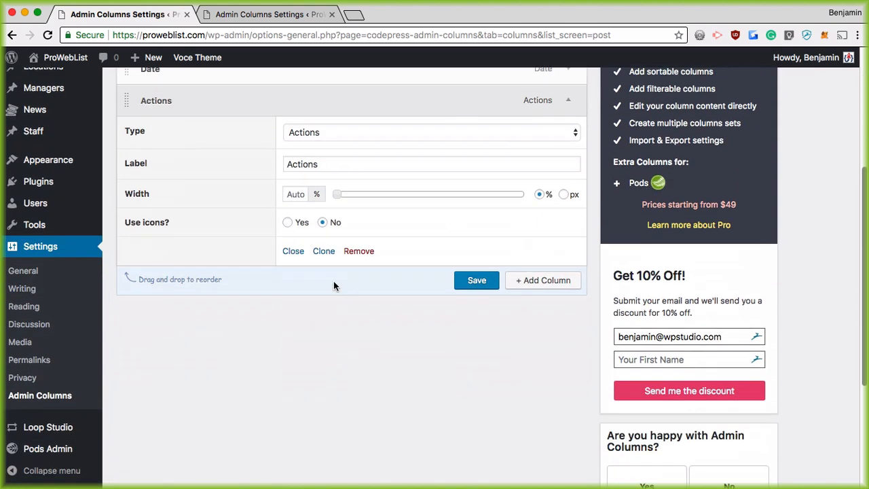
left_click(326, 129)
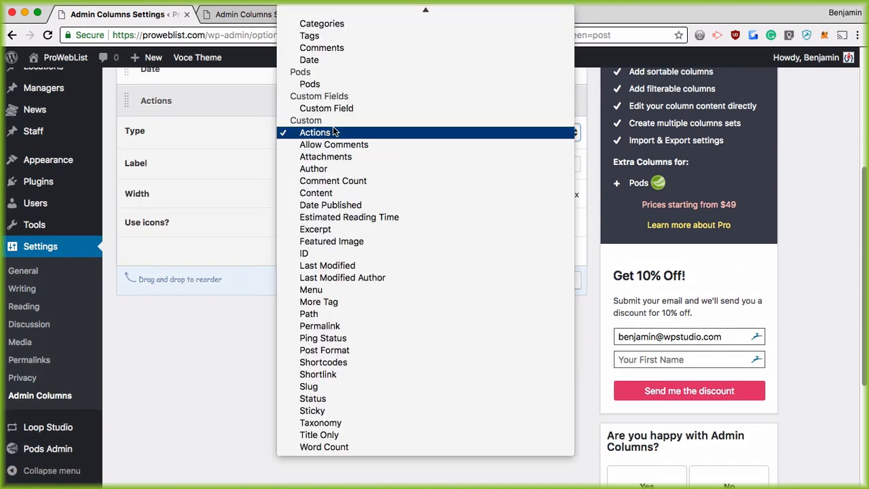
scroll(335, 132, "up", 1)
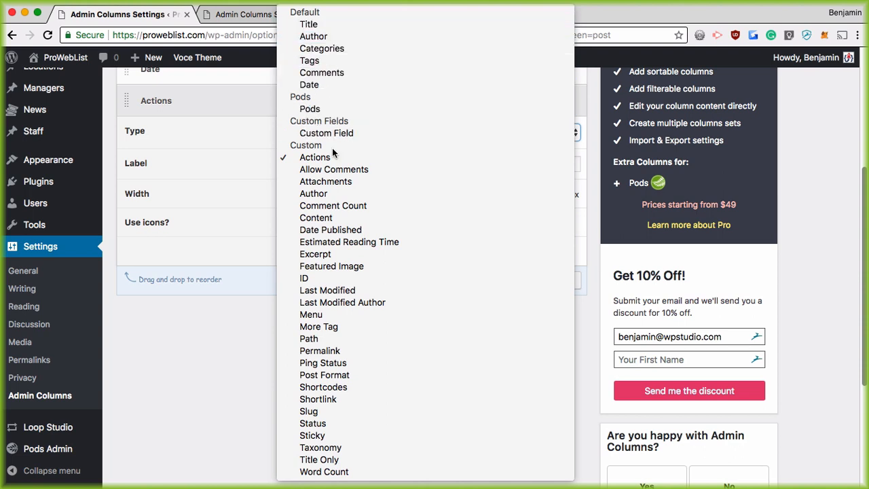
left_click(395, 266)
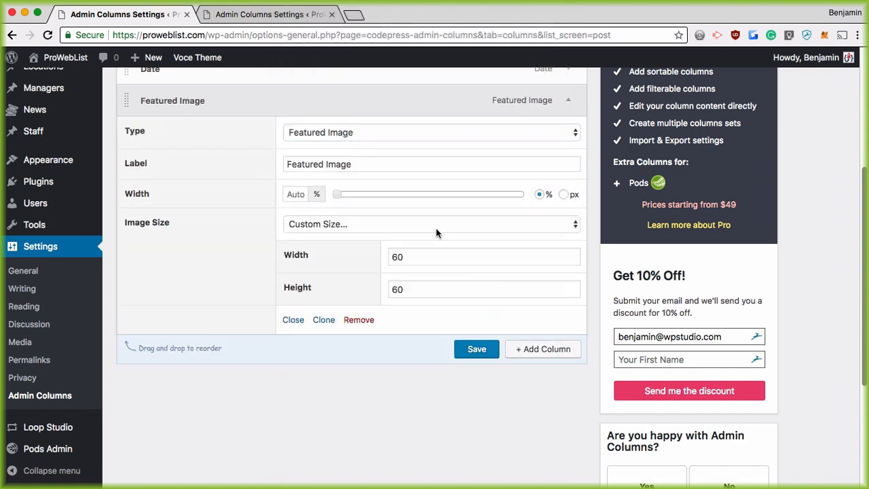
left_click(358, 226)
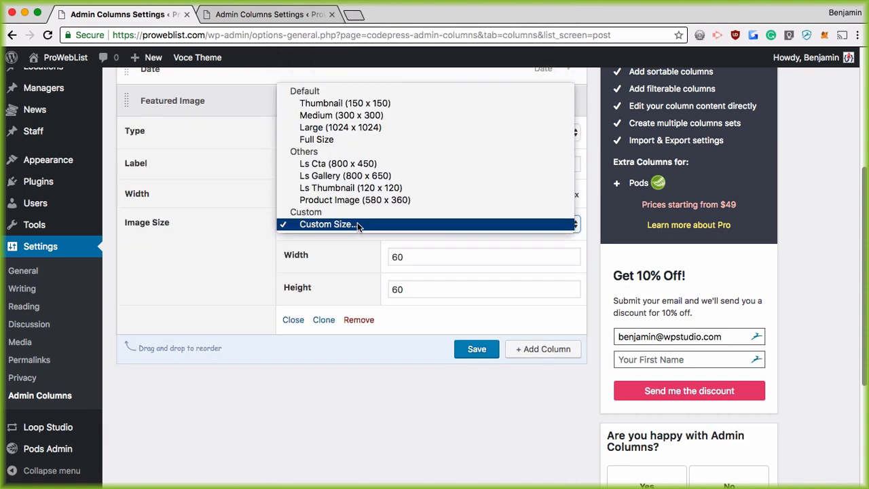
left_click(370, 105)
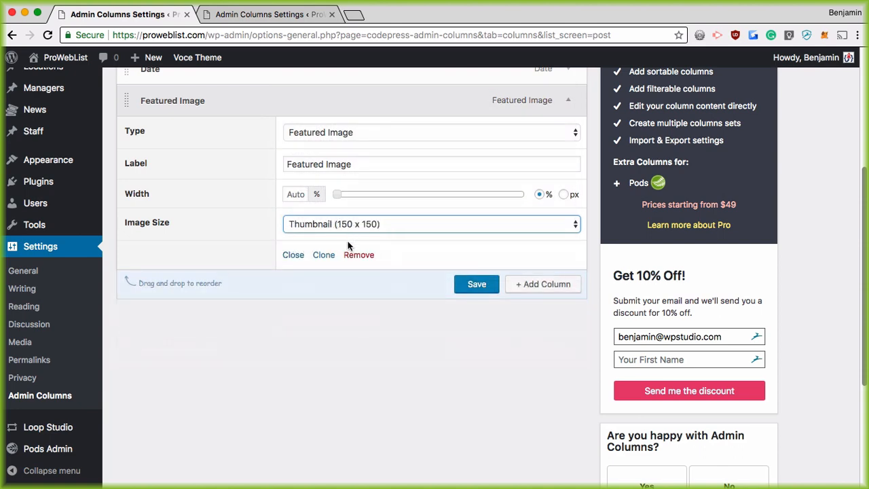
Add a Custom Field column for associated_manager to the posts list and save it
left_click(556, 283)
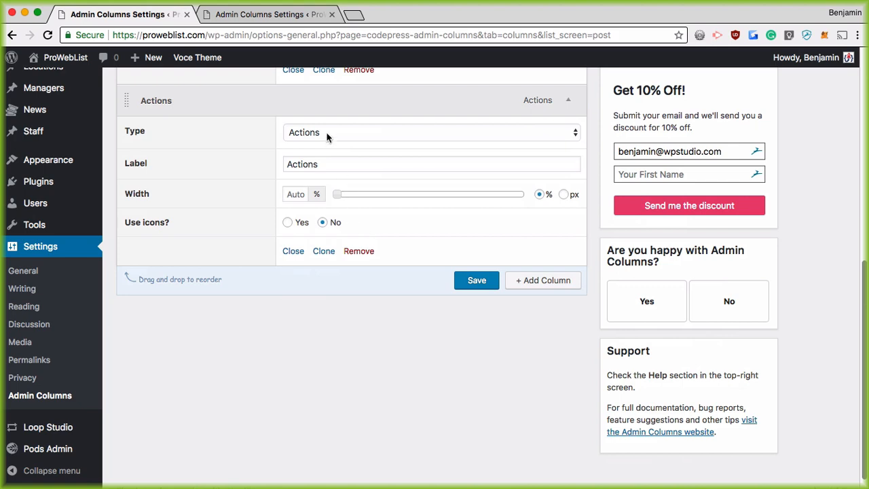
left_click(327, 132)
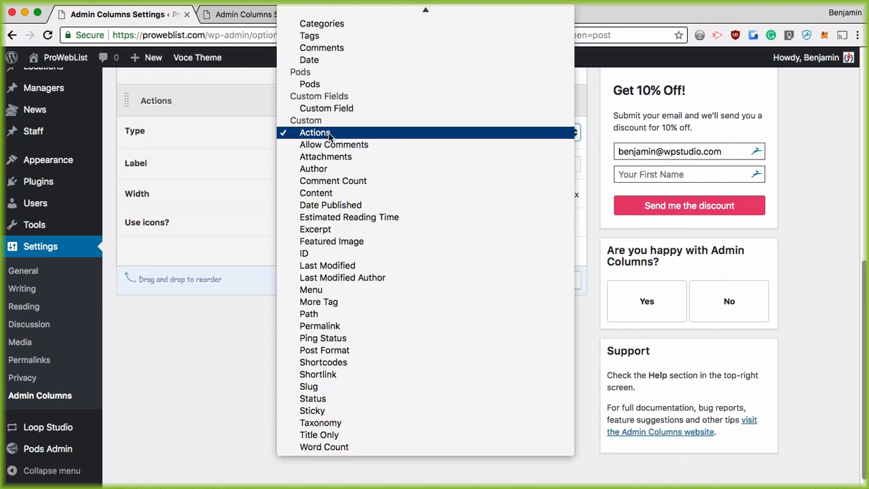
left_click(317, 108)
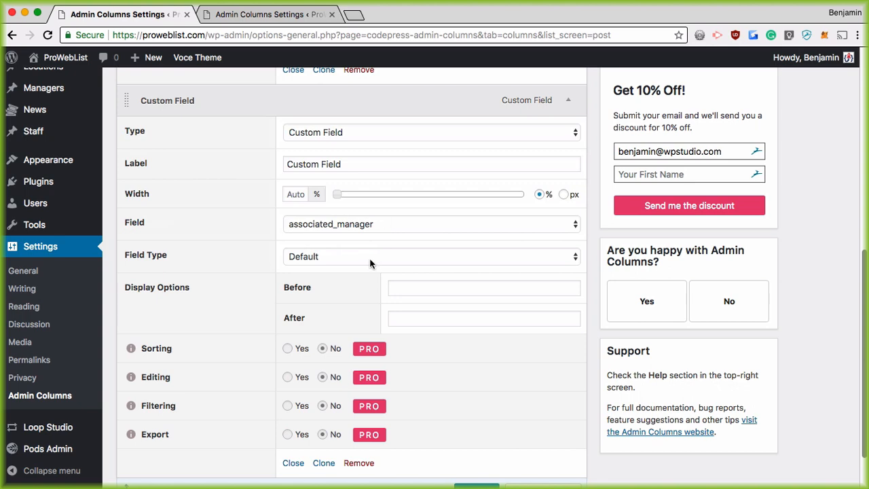
scroll(341, 252, "down", 2)
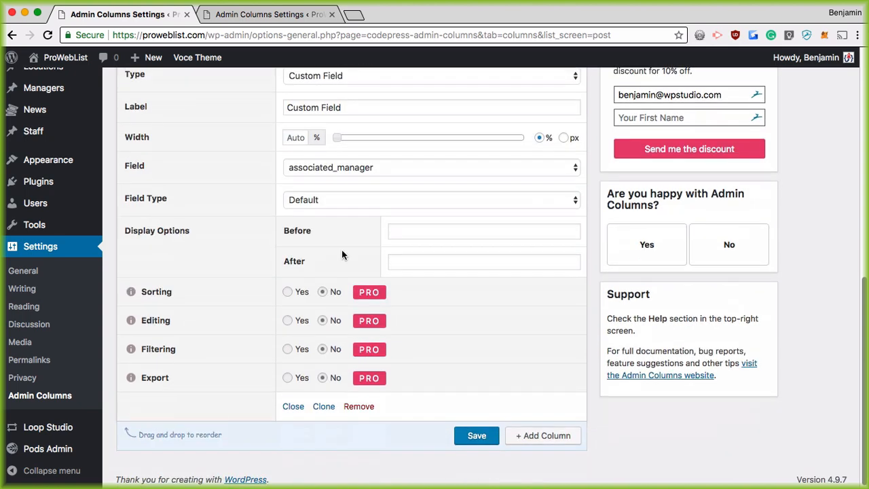
left_click(476, 435)
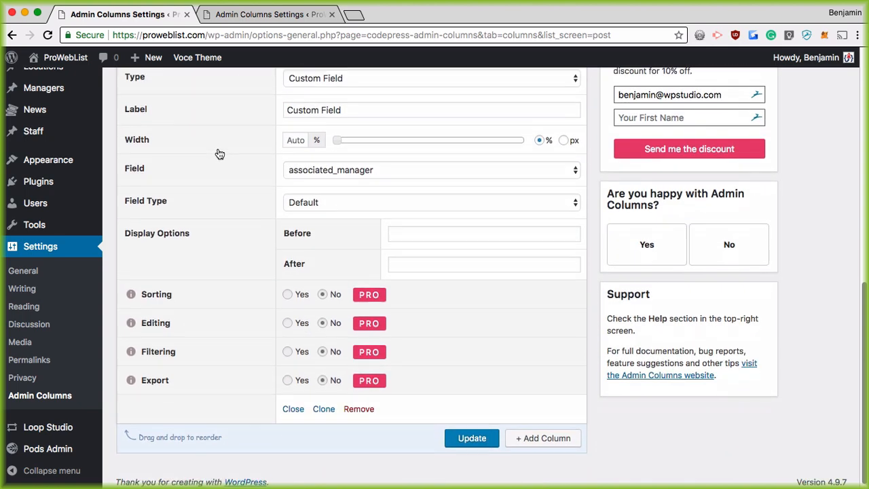
Move the Featured Image column above Title and update the column order
scroll(219, 154, "up", 5)
left_click(569, 274)
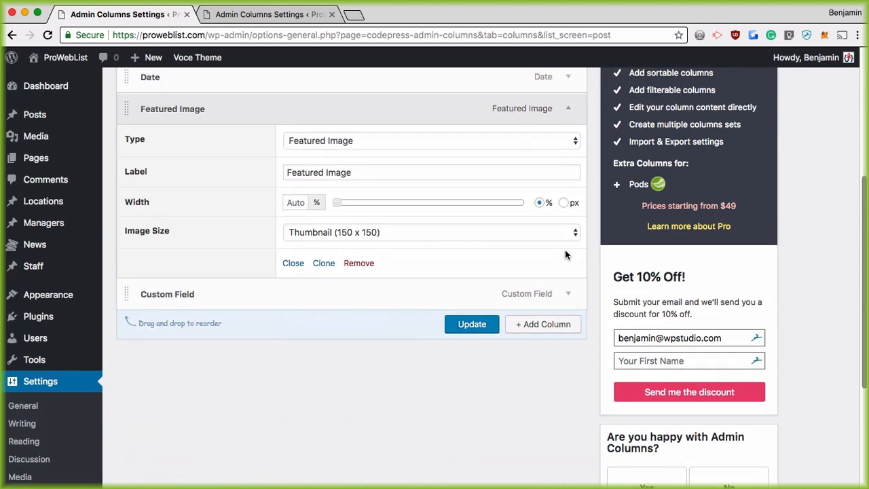
scroll(564, 204, "up", 2)
left_click(569, 170)
scroll(121, 238, "up", 3)
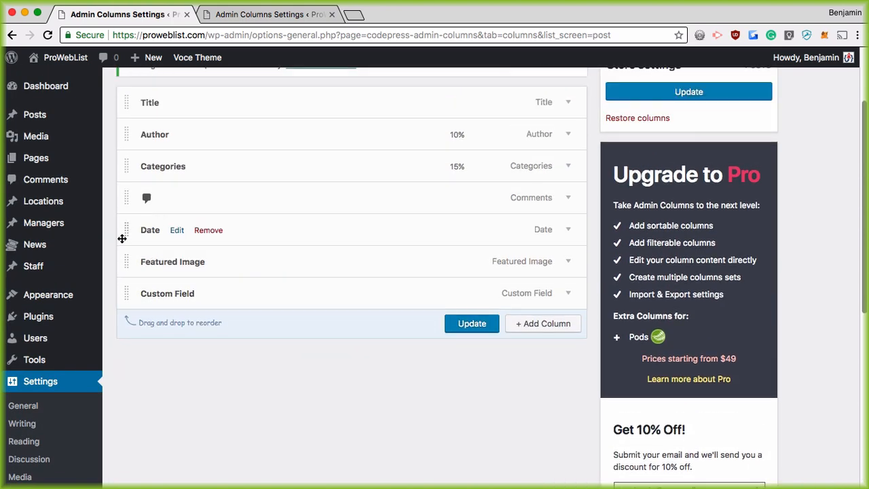
left_click_drag(122, 259, 125, 85)
scroll(380, 165, "up", 1)
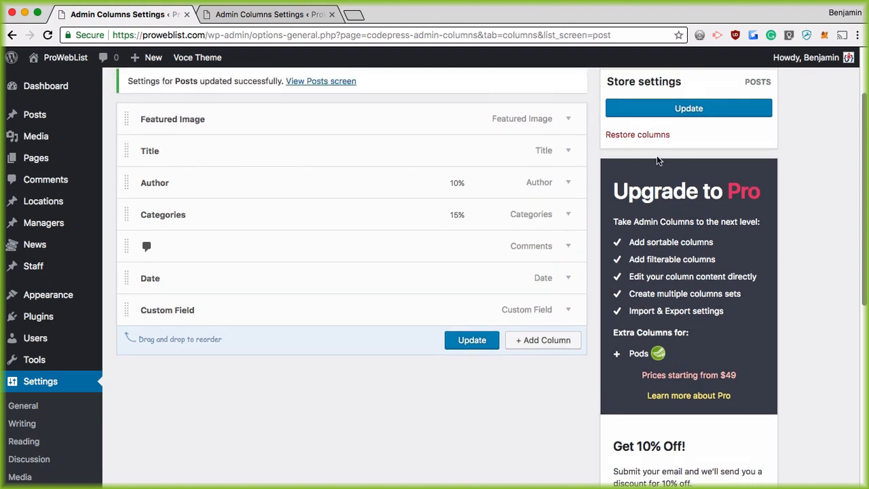
left_click(479, 348)
left_click(238, 15)
left_click(138, 16)
left_click(34, 114)
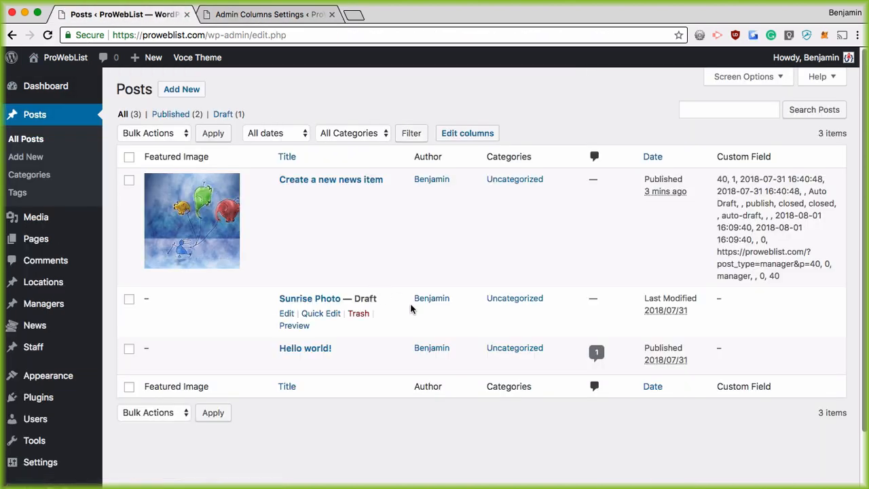
left_click_drag(758, 190, 716, 177)
left_click(784, 278)
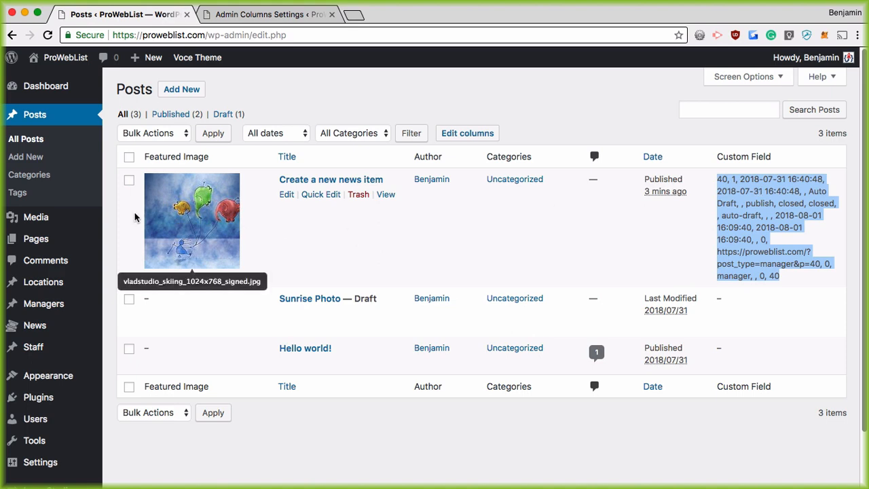
left_click(475, 133)
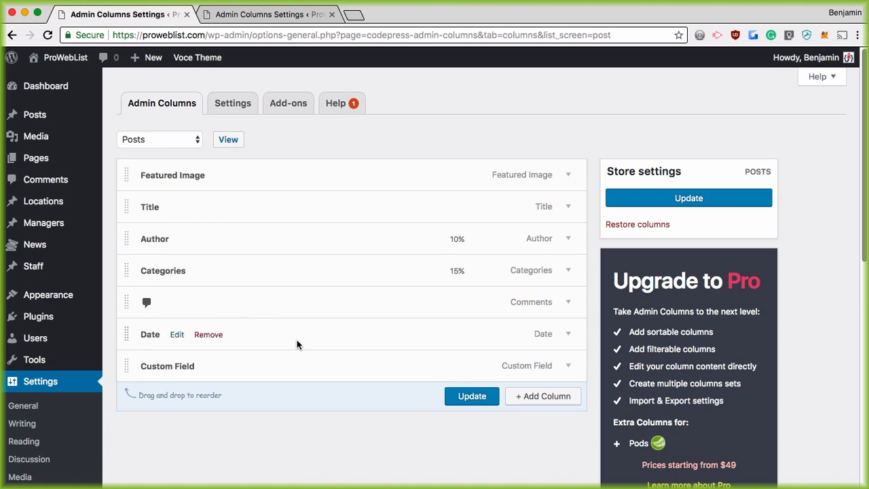
Relabel the Custom Field column as Manager
left_click(571, 367)
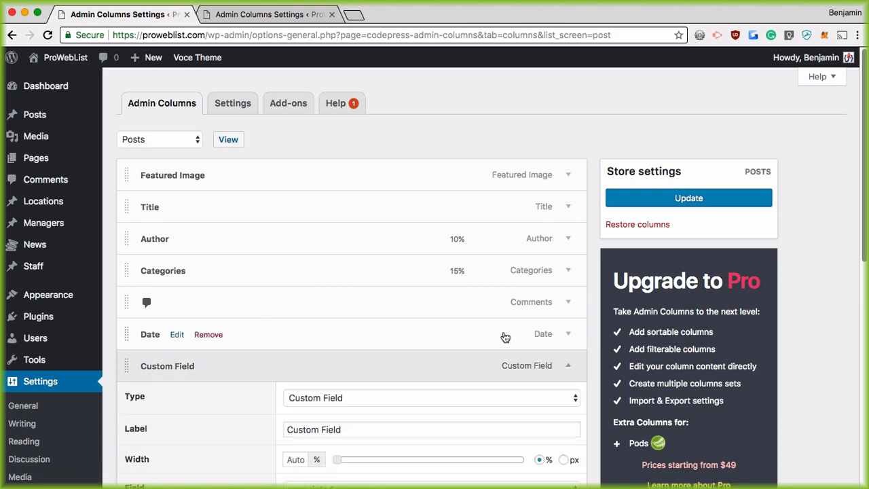
scroll(368, 333, "down", 3)
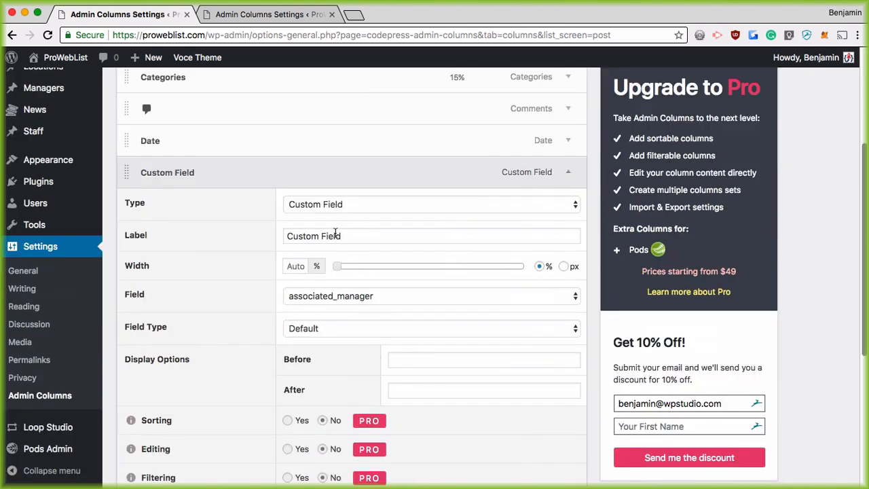
triple_click(335, 233)
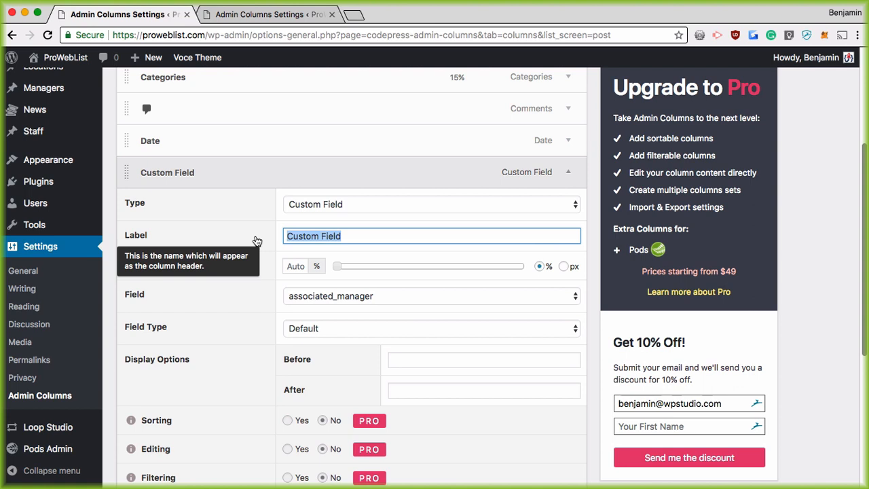
type("F")
key("super+z")
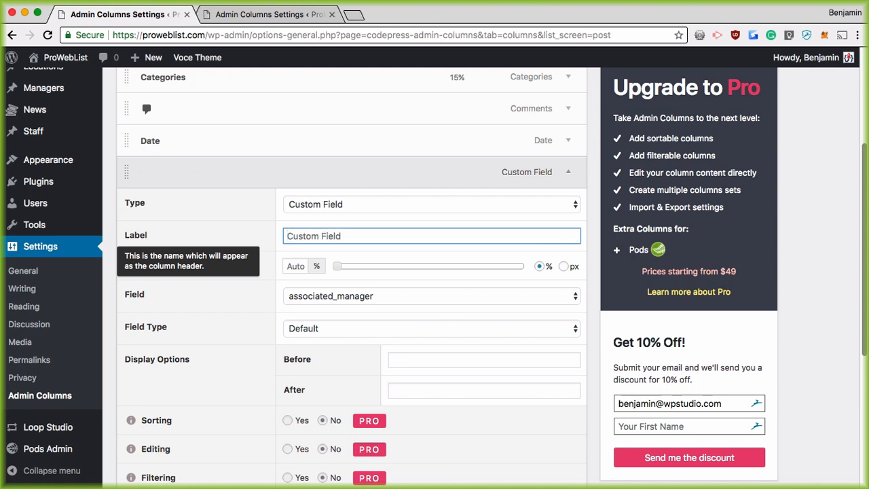
key("super+a")
type("Manag")
key("BackSpace")
key("BackSpace")
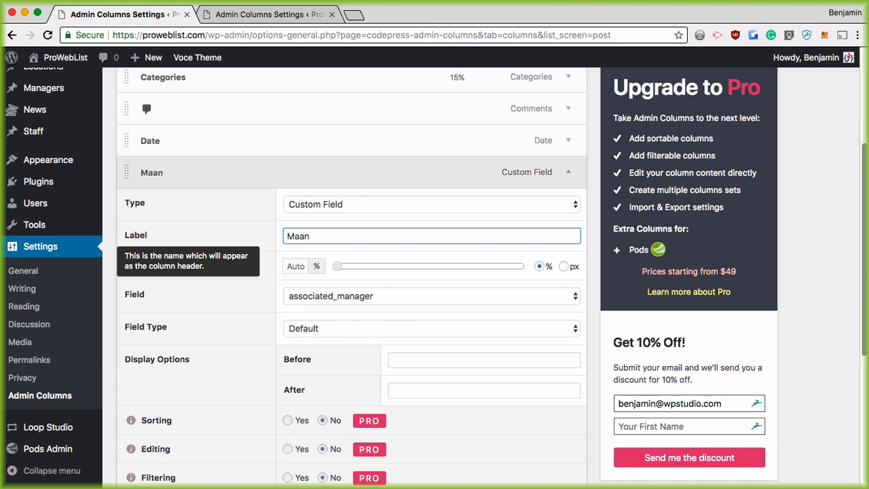
type("ager")
key("Tab")
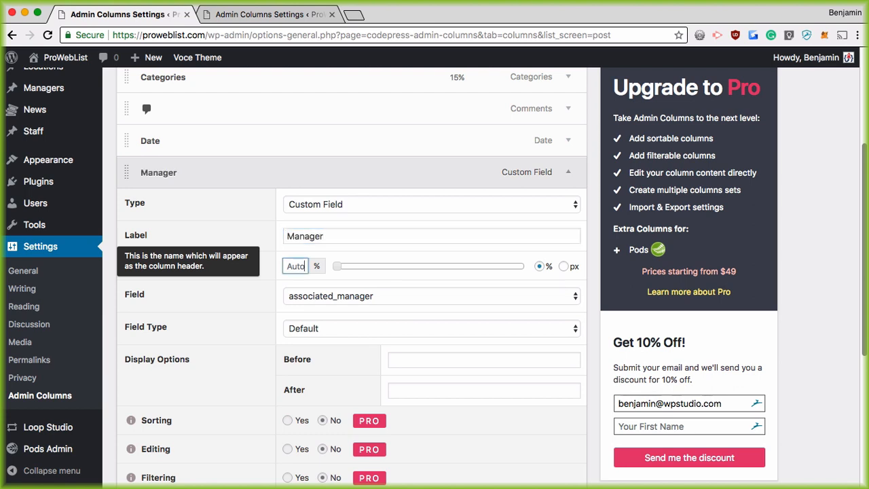
Keep associated_manager as the field, display it as Has Content, and update the settings
left_click(370, 295)
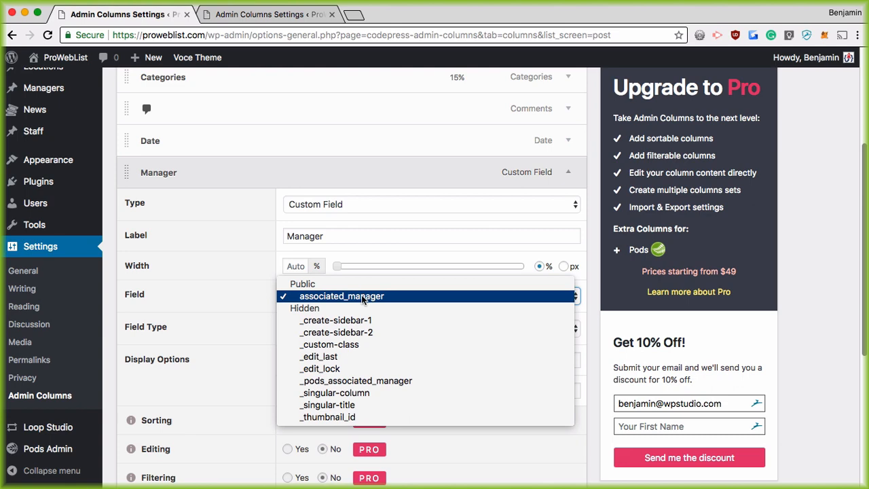
left_click(362, 296)
left_click(354, 331)
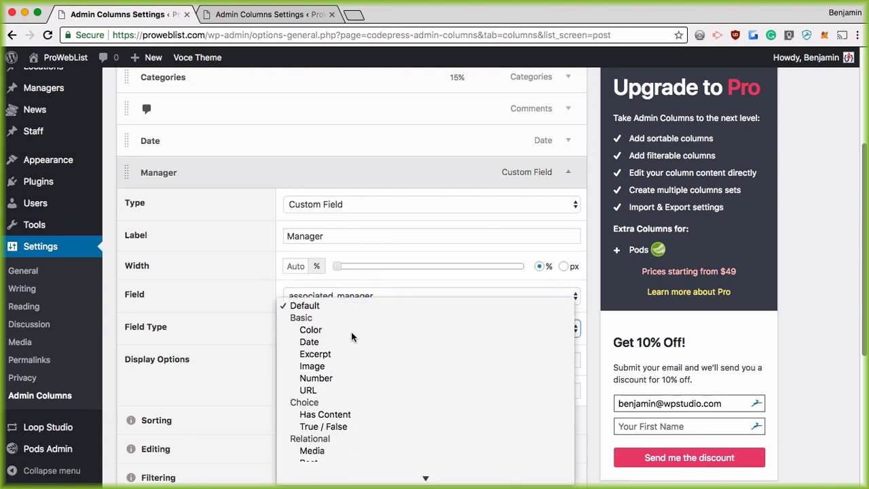
left_click(210, 327)
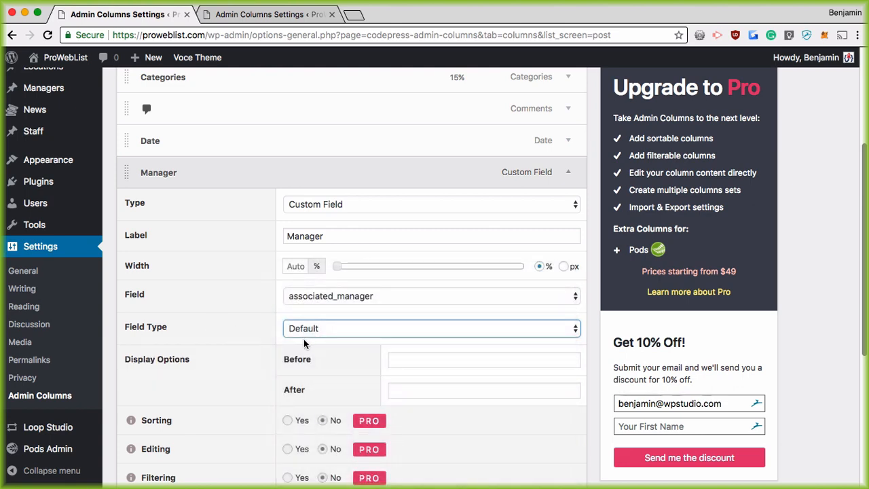
scroll(305, 342, "down", 5)
left_click(332, 183)
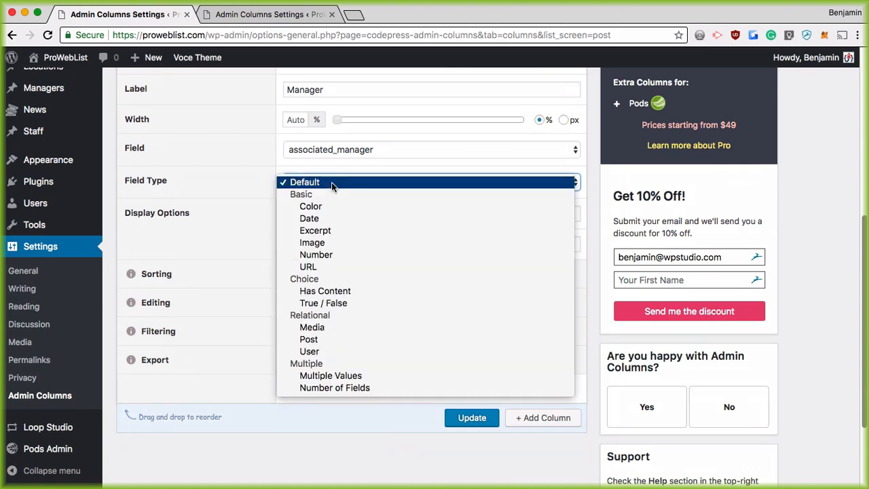
left_click(366, 291)
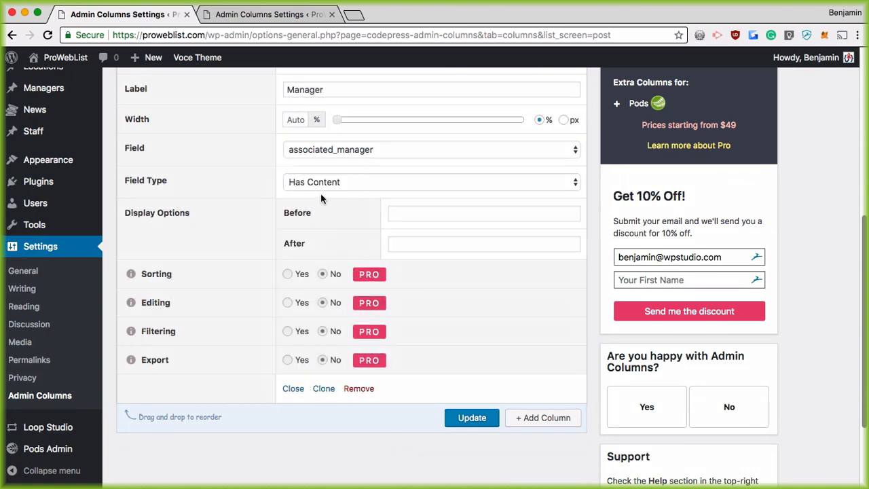
scroll(462, 378, "up", 3)
scroll(497, 381, "down", 5)
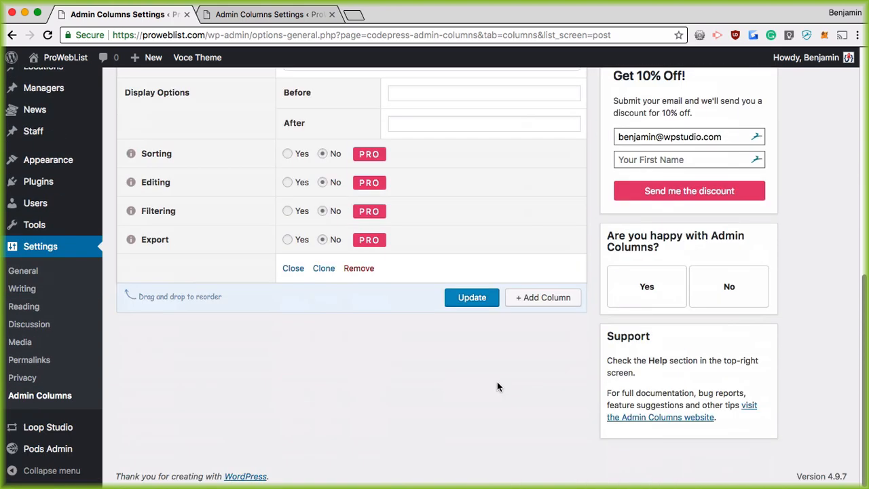
left_click(472, 304)
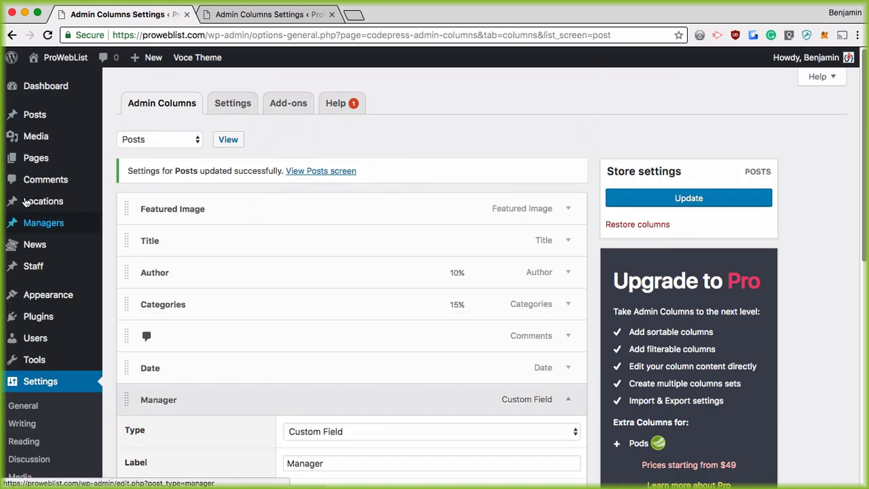
Open All Posts and check the Manager column's tick or cross for each post
left_click(36, 117)
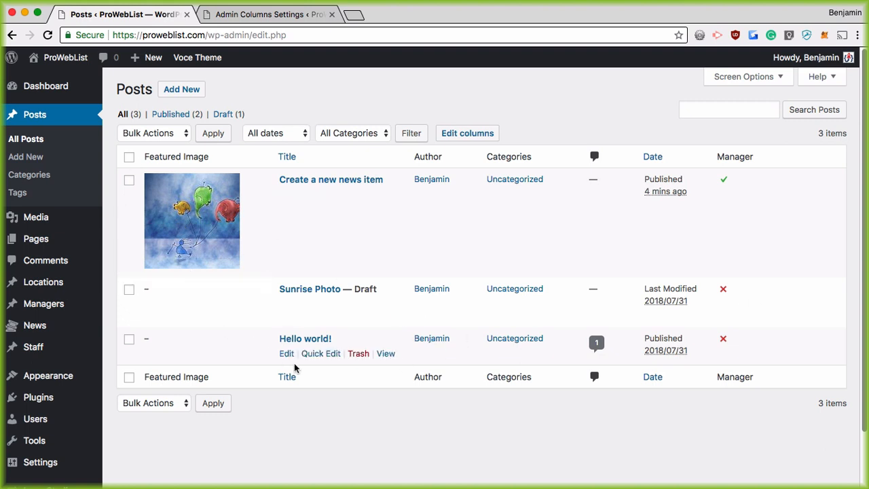
scroll(224, 262, "down", 2)
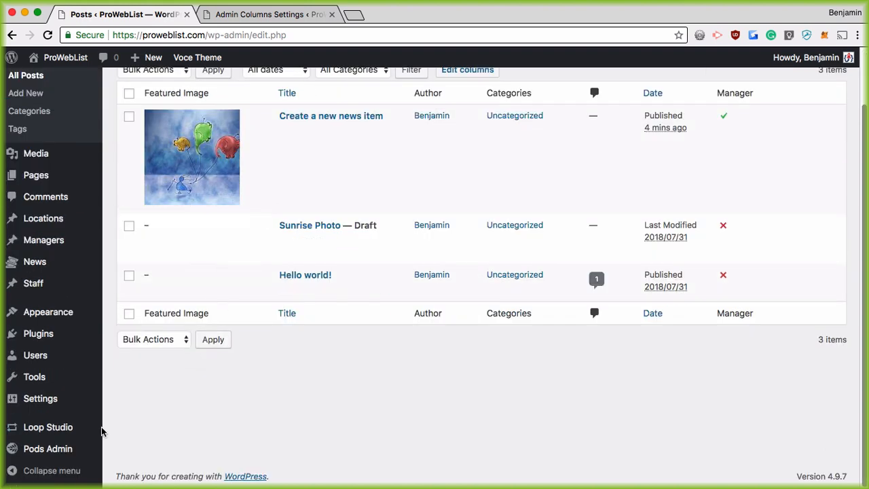
Open the Managers pod for editing from Pods Admin
mouse_move(41, 450)
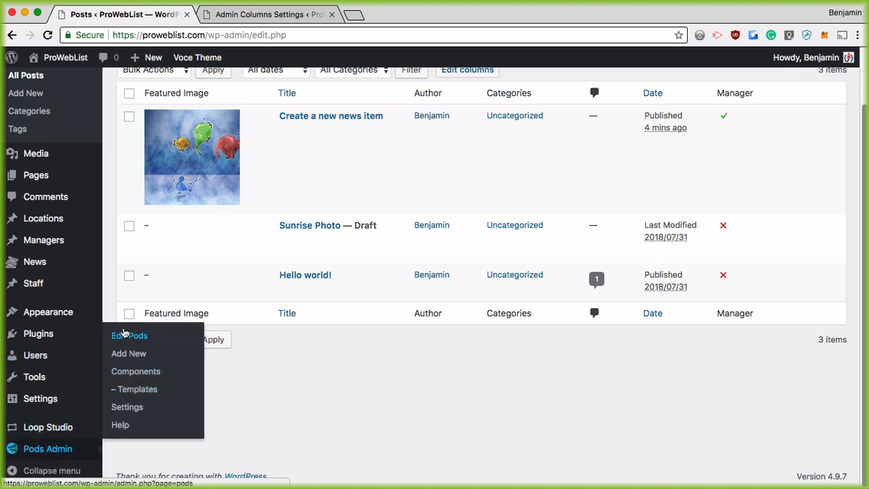
left_click(126, 336)
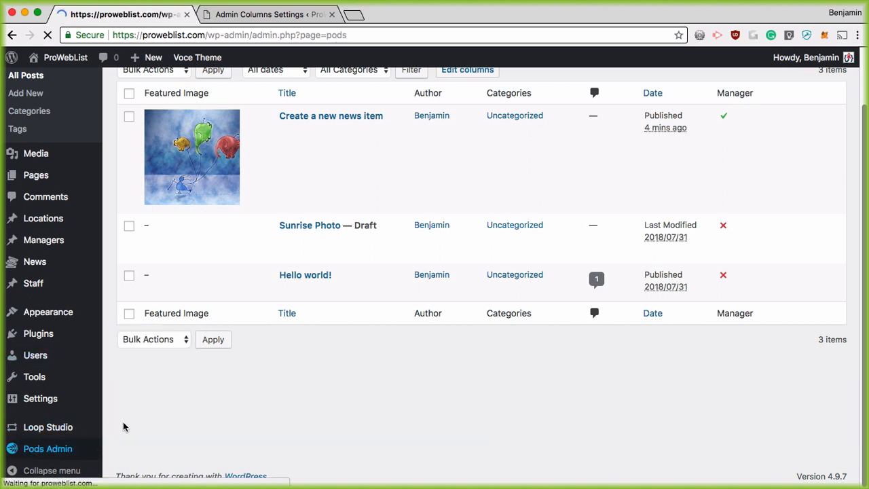
scroll(174, 331, "down", 3)
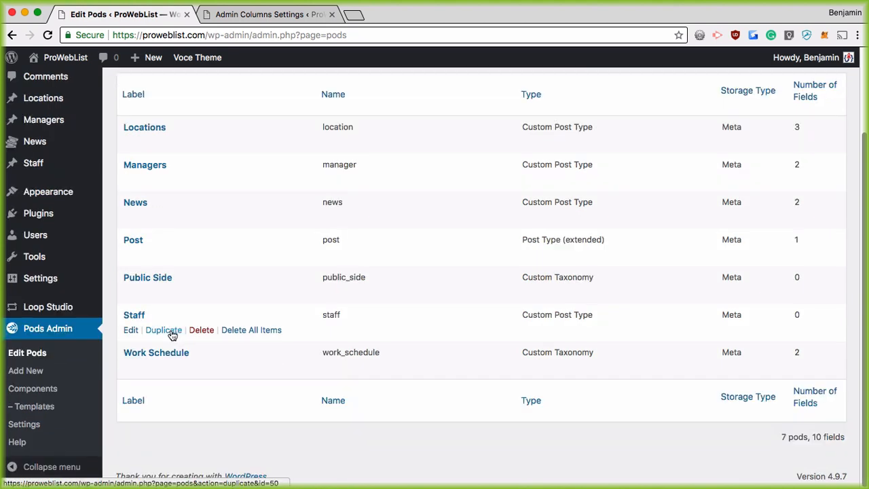
left_click(130, 179)
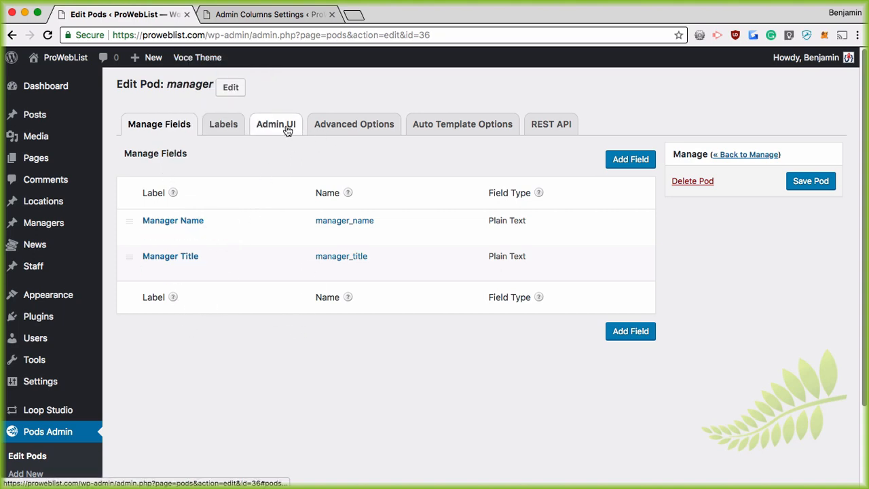
Review the pod's Advanced Options, including the empty Custom Rewrite Slug field
left_click(325, 125)
scroll(317, 310, "down", 1)
scroll(317, 310, "down", 3)
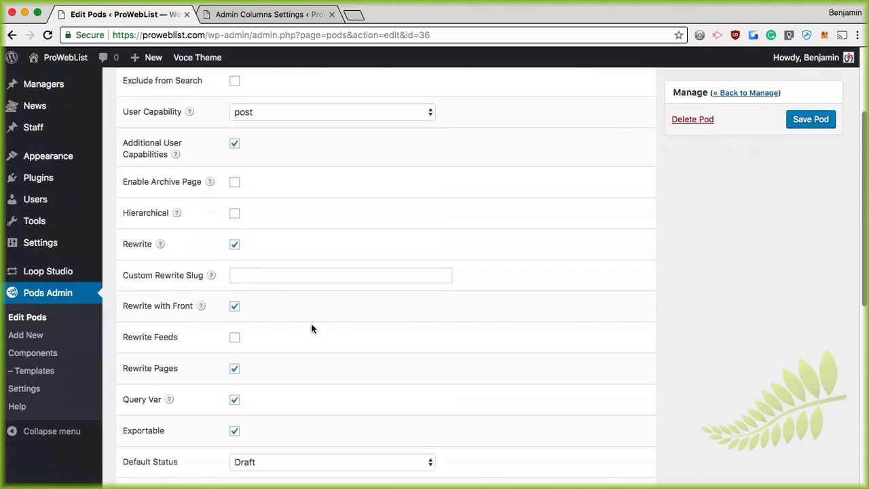
mouse_move(210, 276)
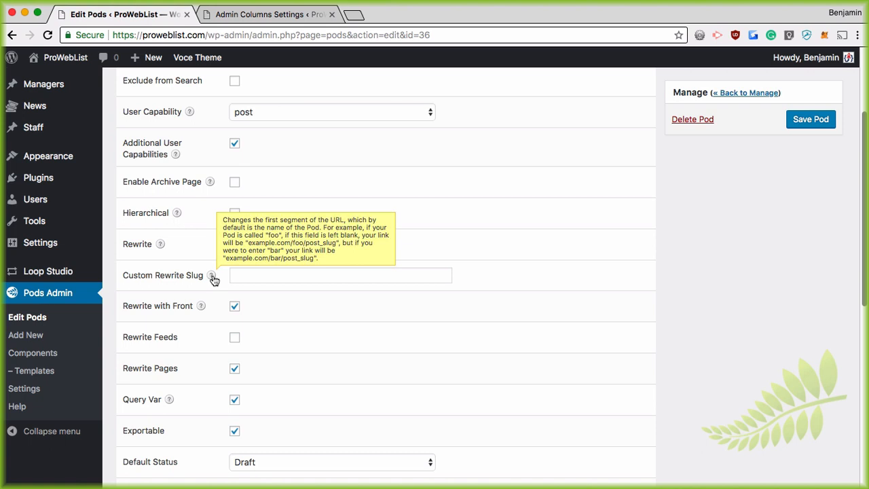
scroll(213, 279, "up", 2)
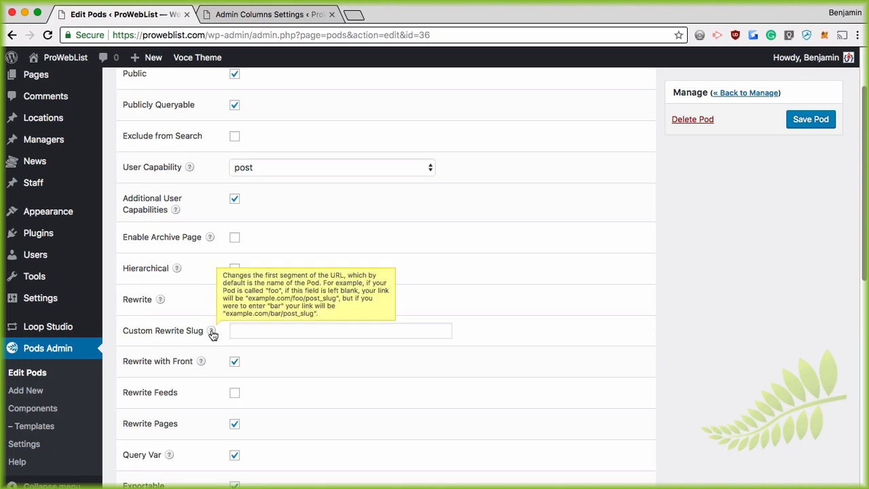
scroll(211, 331, "up", 3)
left_click_drag(168, 86, 210, 90)
scroll(282, 288, "down", 5)
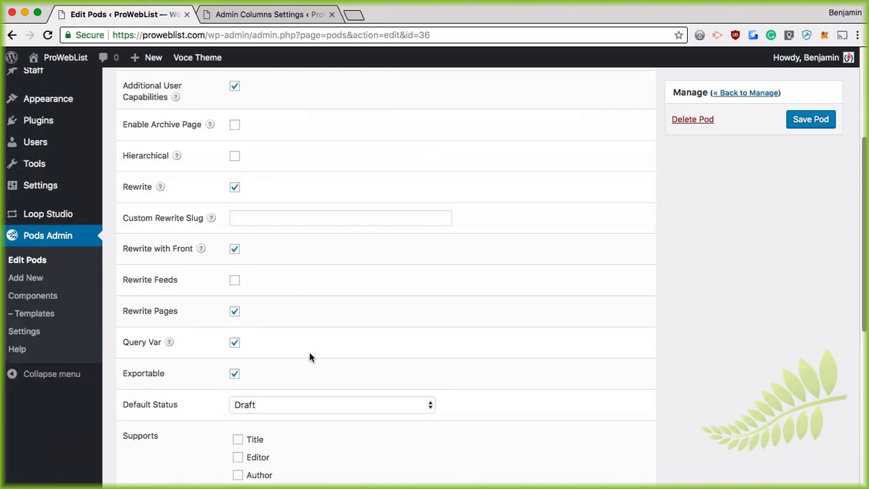
left_click(255, 216)
mouse_move(215, 222)
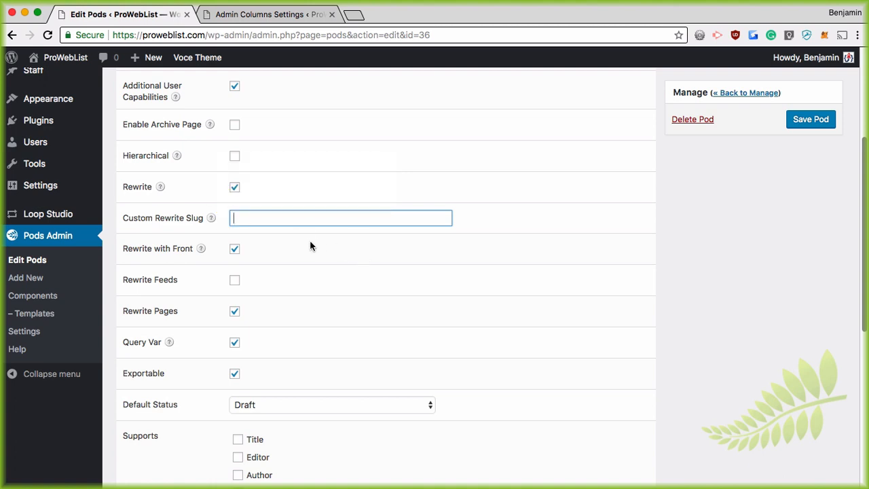
scroll(327, 204, "up", 5)
scroll(358, 370, "down", 1)
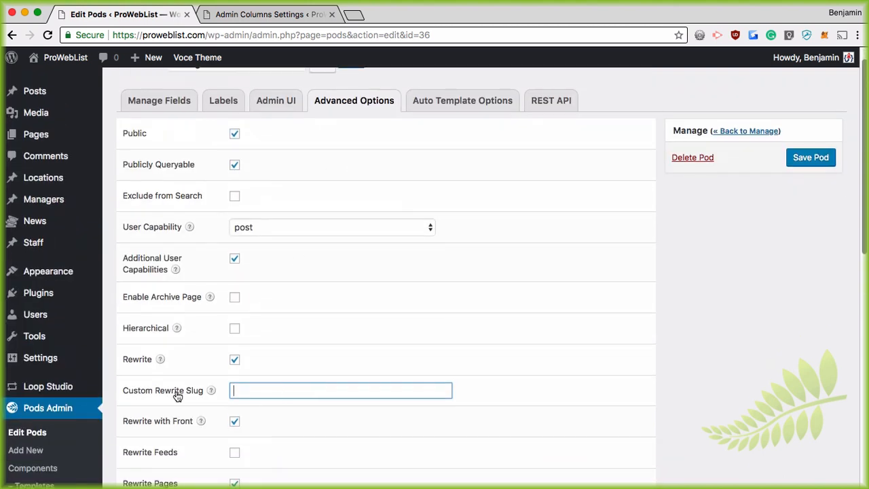
mouse_move(213, 395)
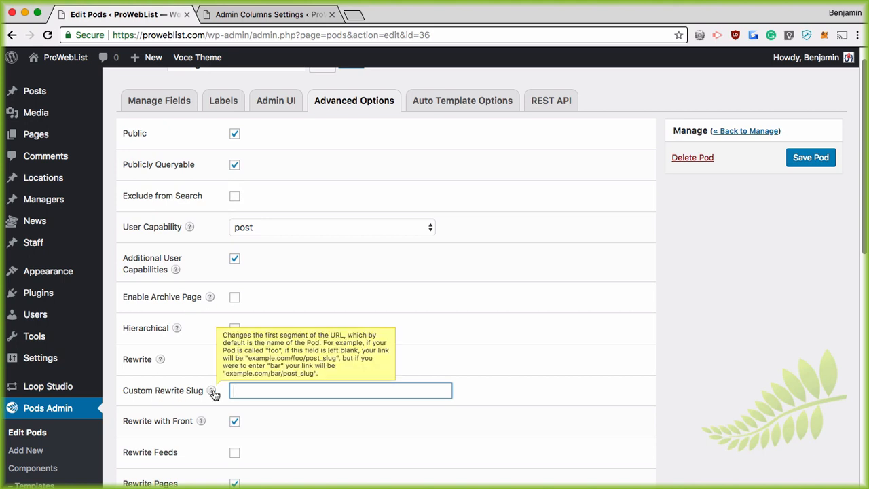
Open the Manager Name field's settings and review its additional and advanced options
left_click(146, 98)
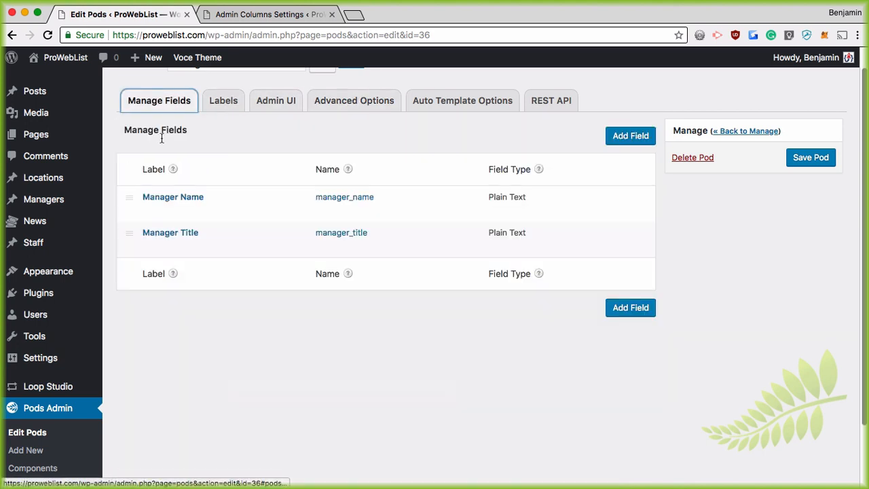
left_click(150, 211)
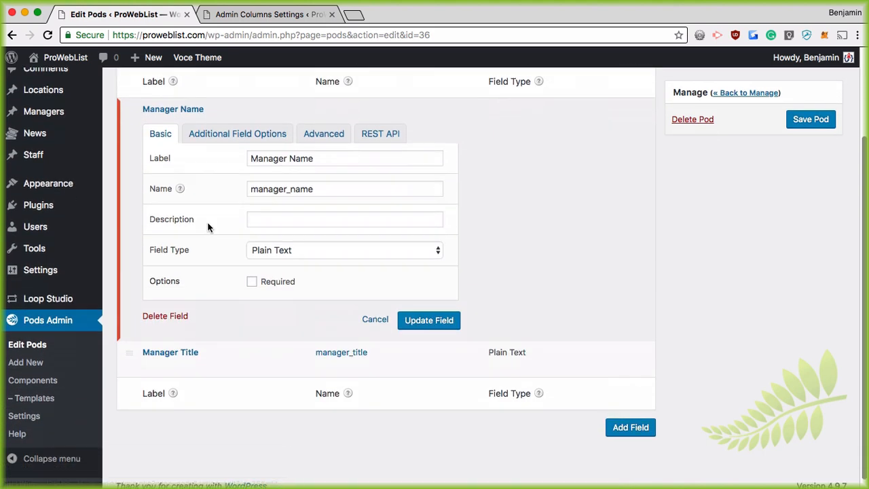
left_click(224, 124)
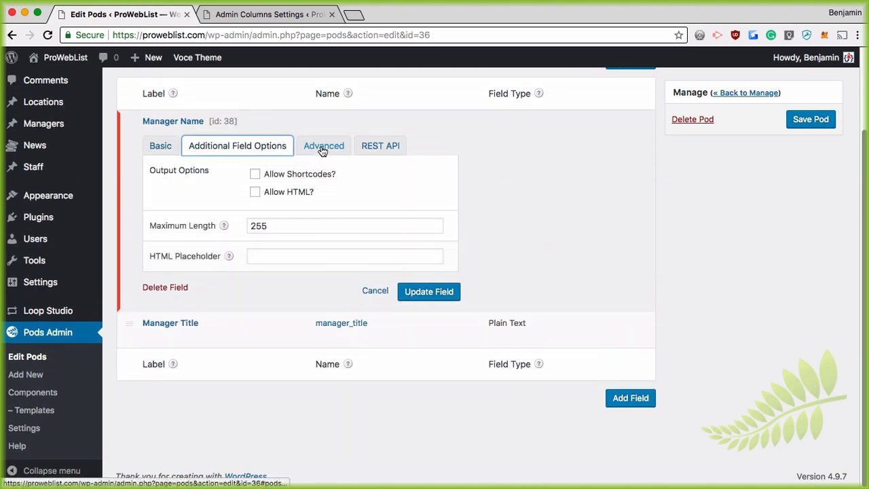
left_click(323, 148)
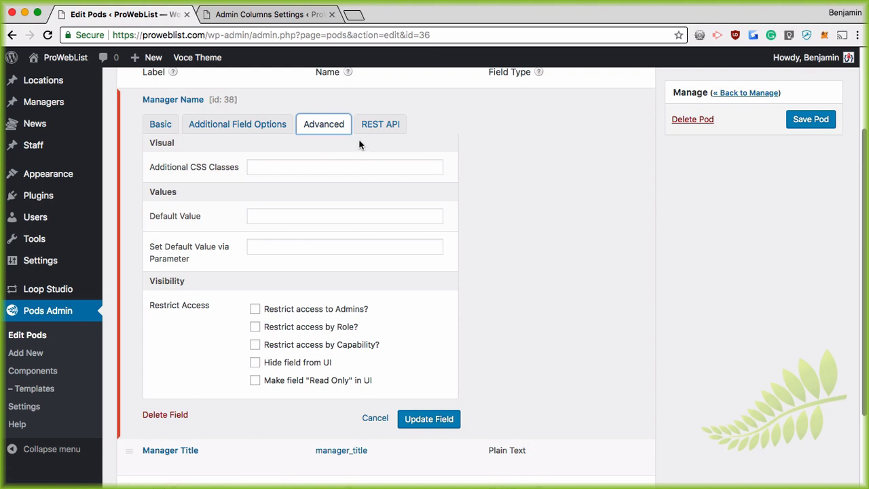
left_click(161, 124)
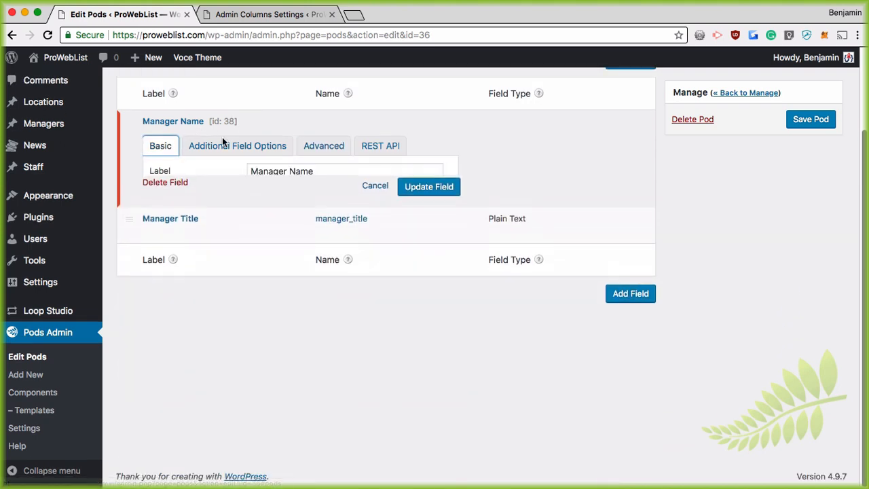
scroll(295, 258, "up", 4)
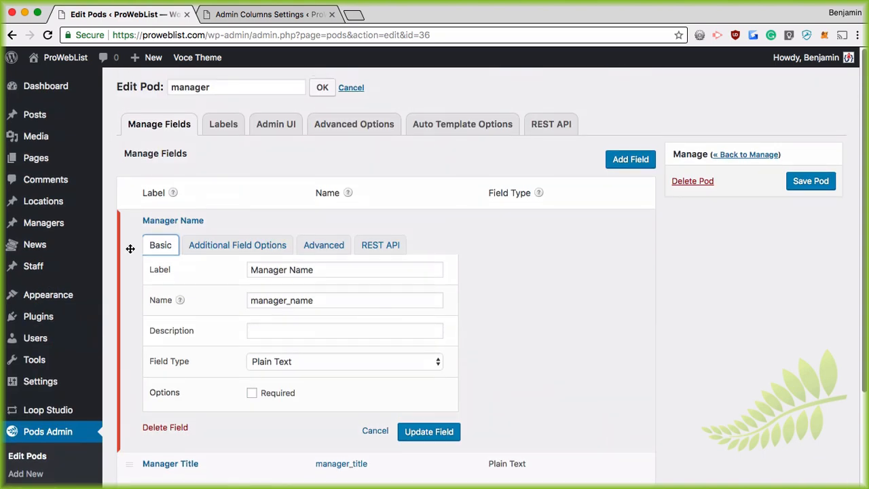
scroll(255, 262, "down", 4)
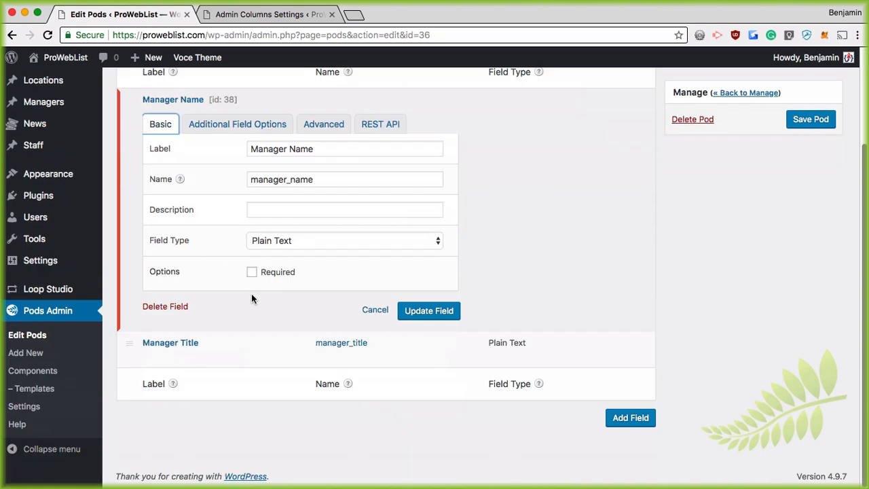
scroll(252, 293, "up", 4)
Leave the pod editor for All Managers and view a manager entry on the live site
mouse_move(39, 204)
mouse_move(38, 224)
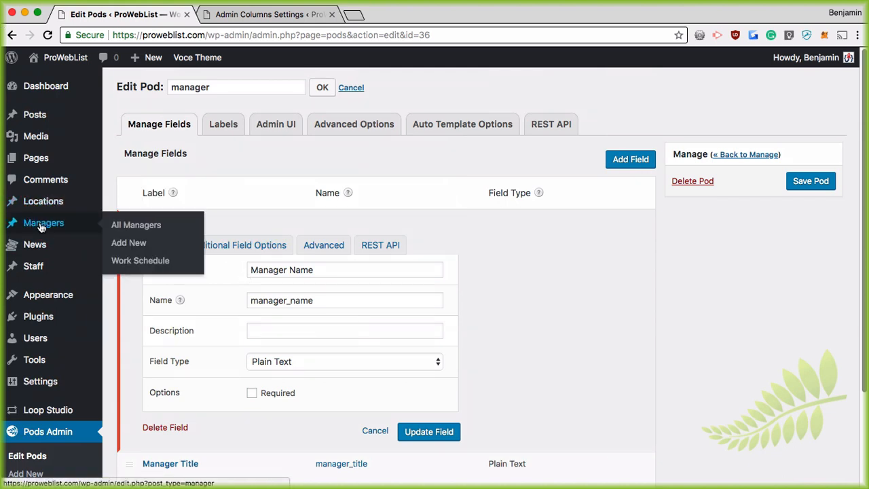
left_click(140, 224)
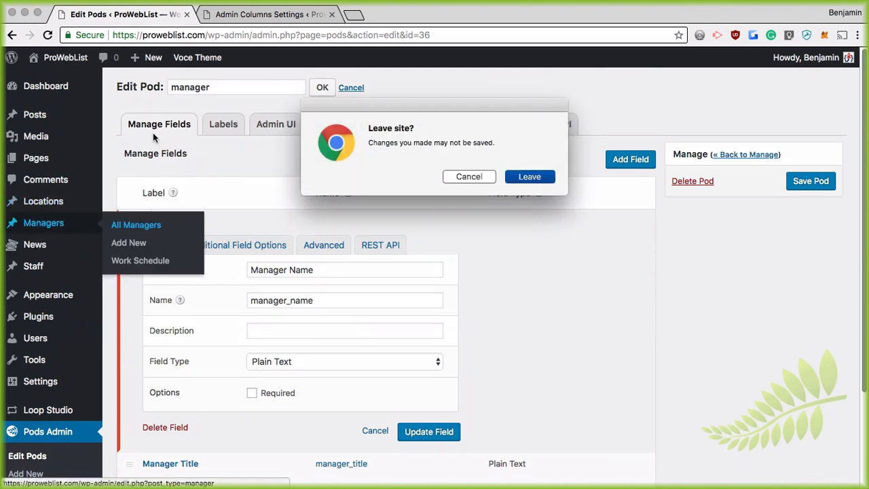
left_click(530, 177)
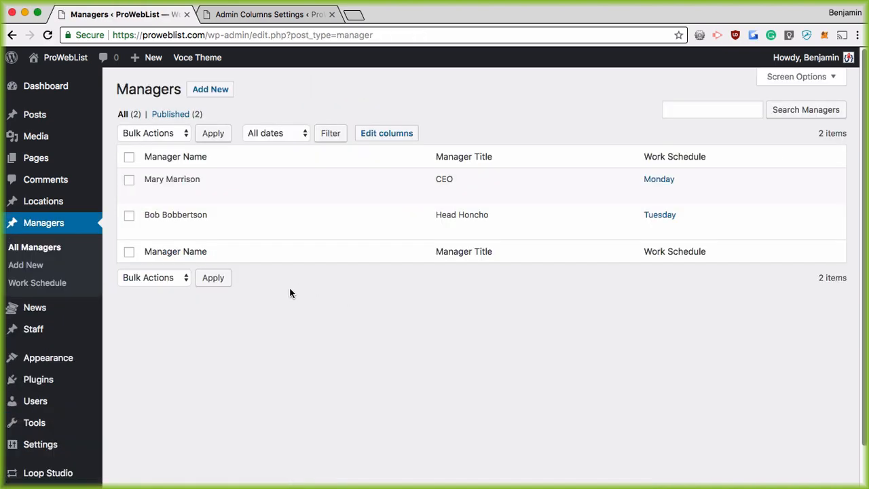
left_click(251, 192)
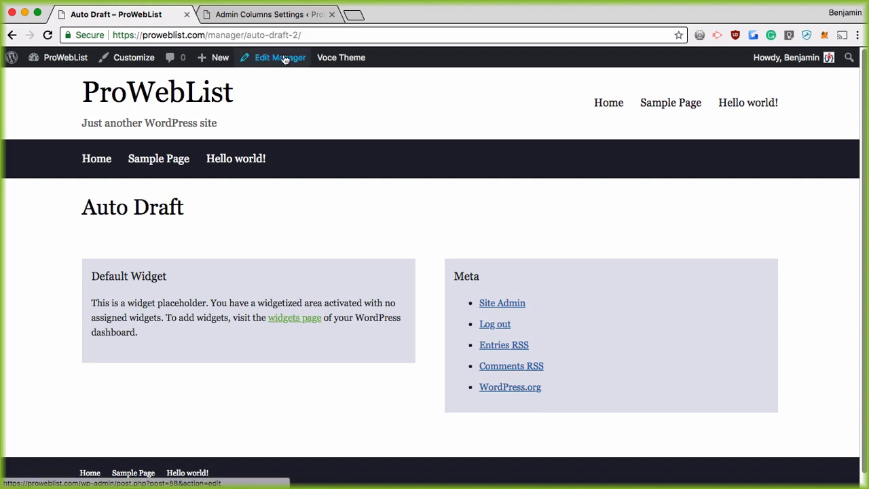
Inspect the manager page's address, highlighting the auto-draft slug after /manager/
left_click_drag(245, 34, 311, 34)
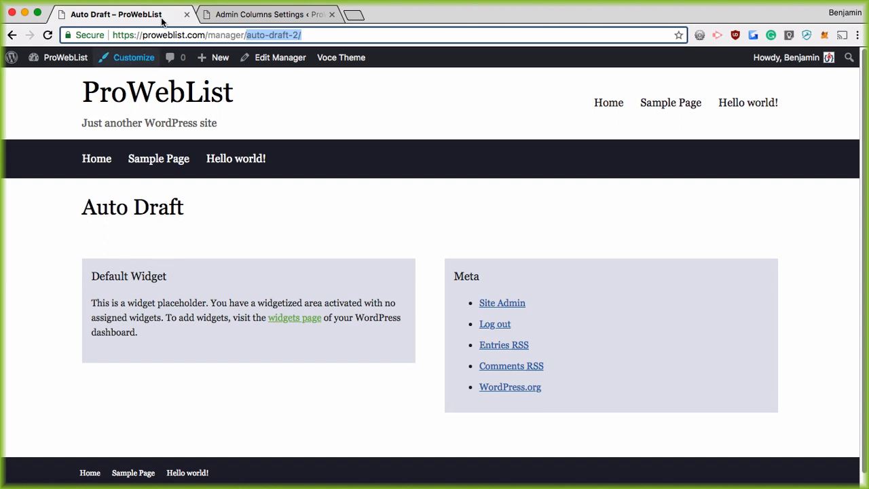
left_click(247, 34)
left_click(247, 35)
left_click_drag(247, 34, 291, 34)
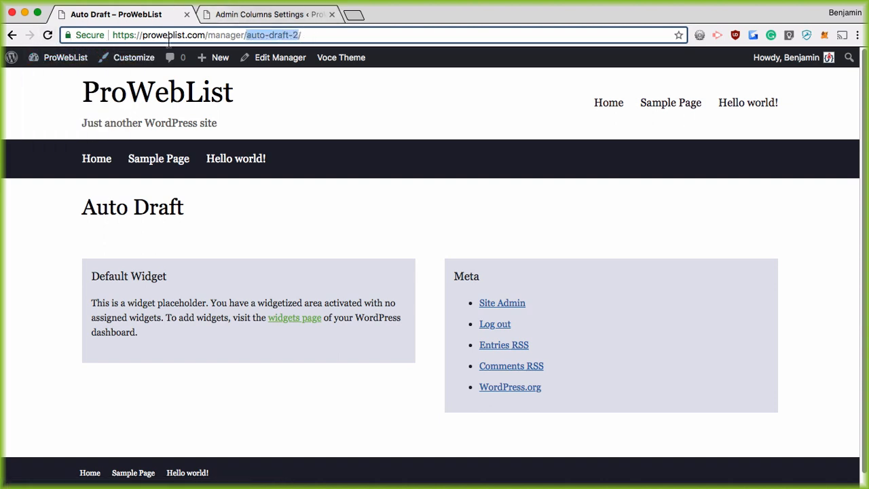
left_click(252, 15)
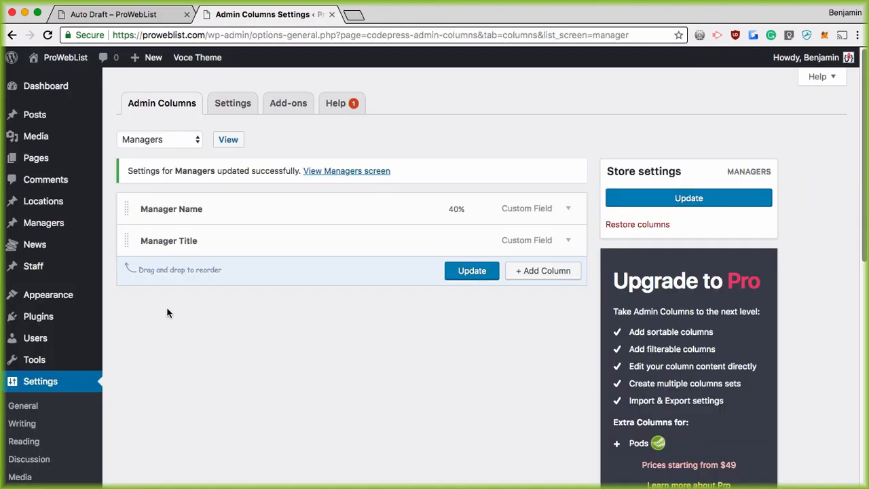
scroll(41, 251, "down", 5)
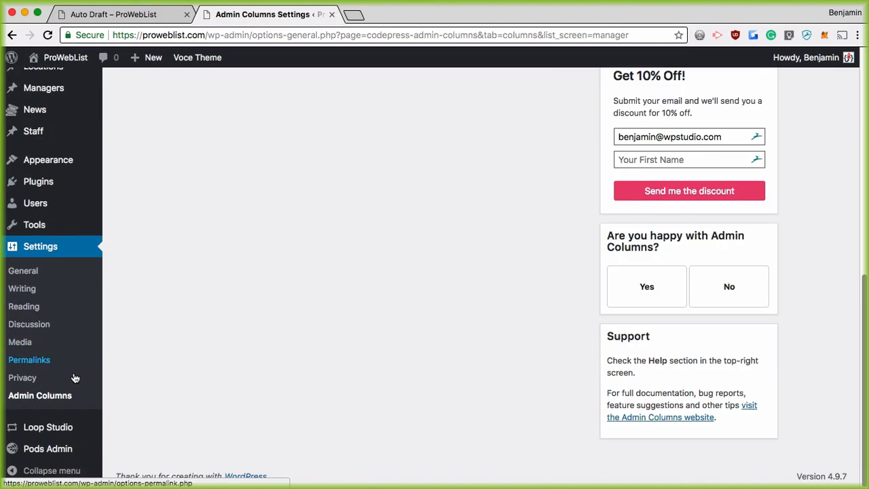
mouse_move(51, 463)
left_click(120, 334)
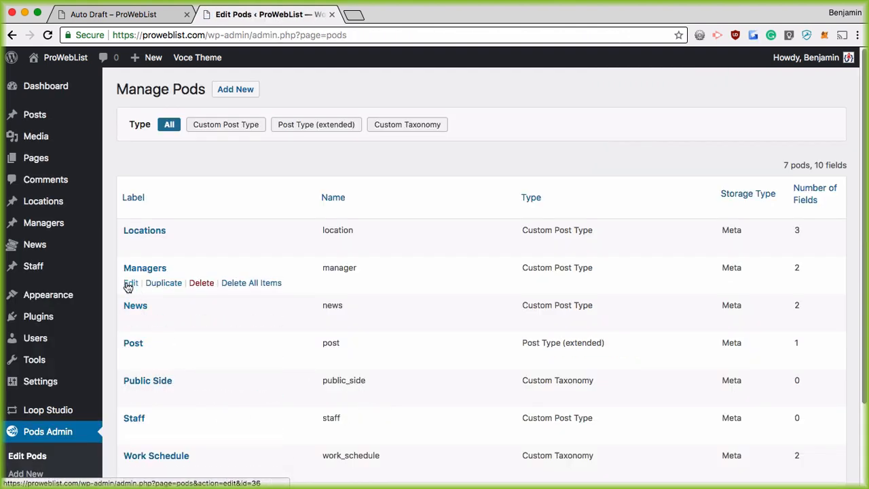
left_click(129, 282)
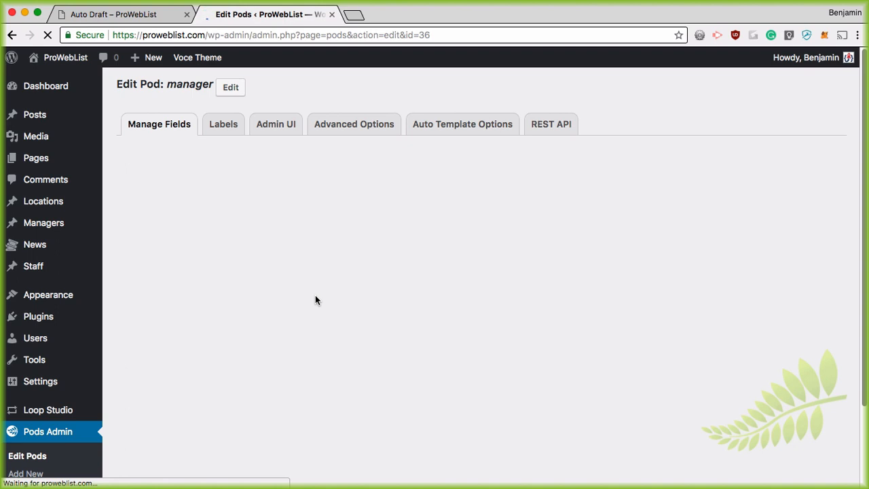
left_click(339, 122)
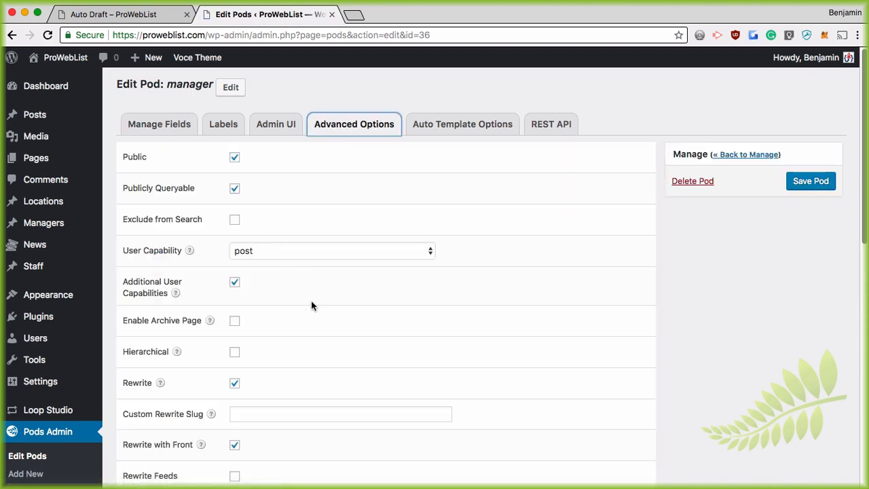
scroll(234, 350, "down", 2)
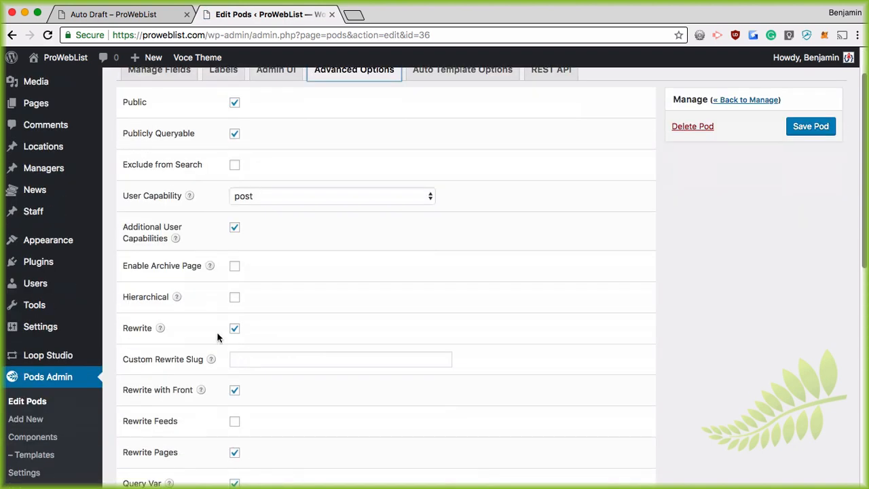
mouse_move(161, 330)
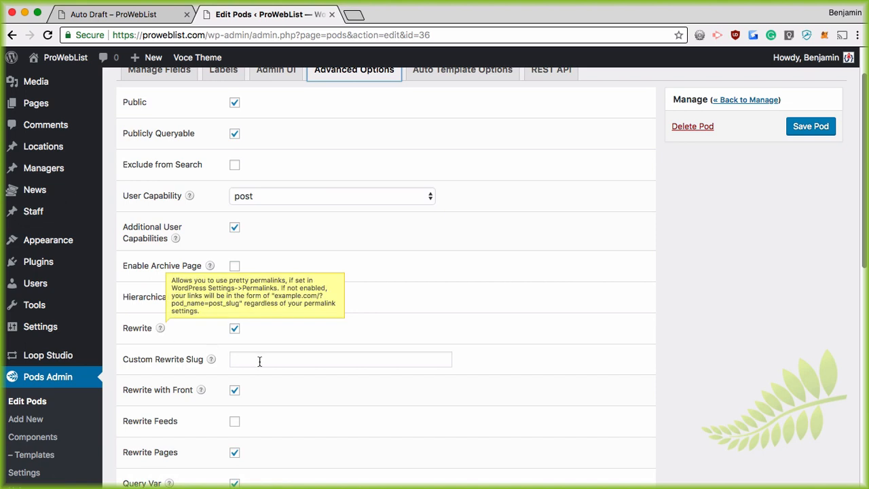
scroll(259, 361, "down", 2)
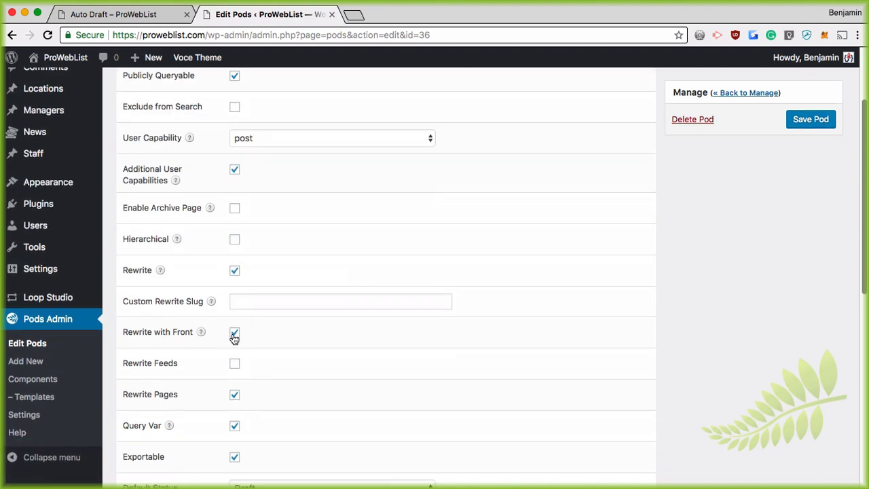
scroll(237, 353, "down", 4)
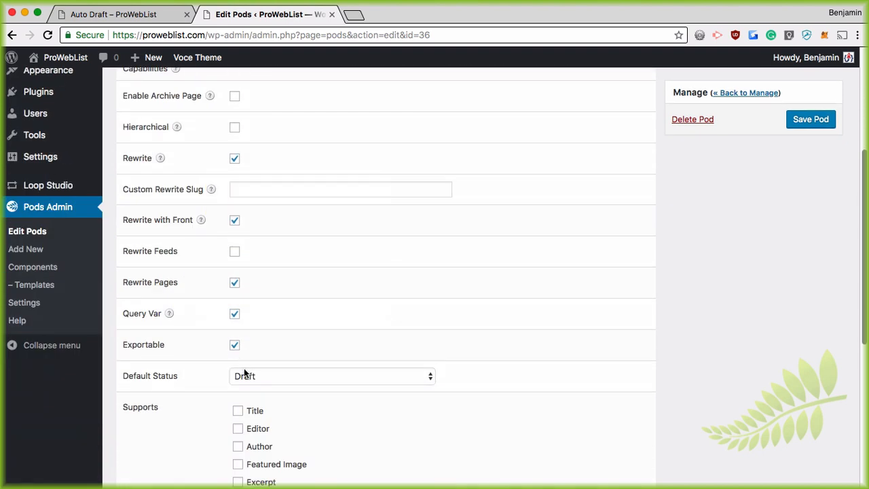
scroll(244, 370, "down", 1)
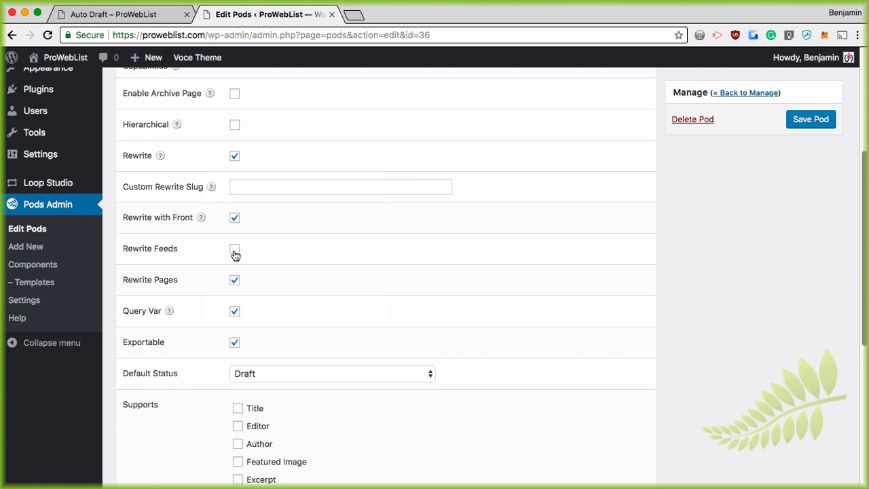
scroll(240, 292, "down", 9)
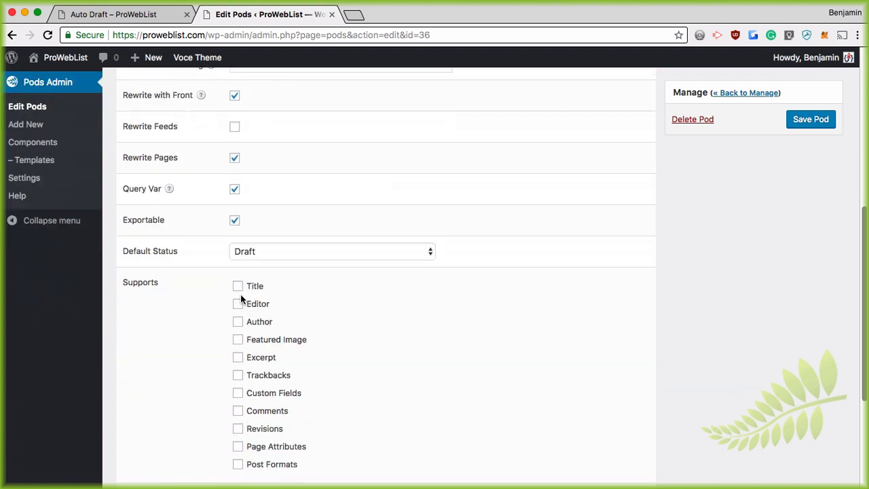
scroll(280, 329, "up", 9)
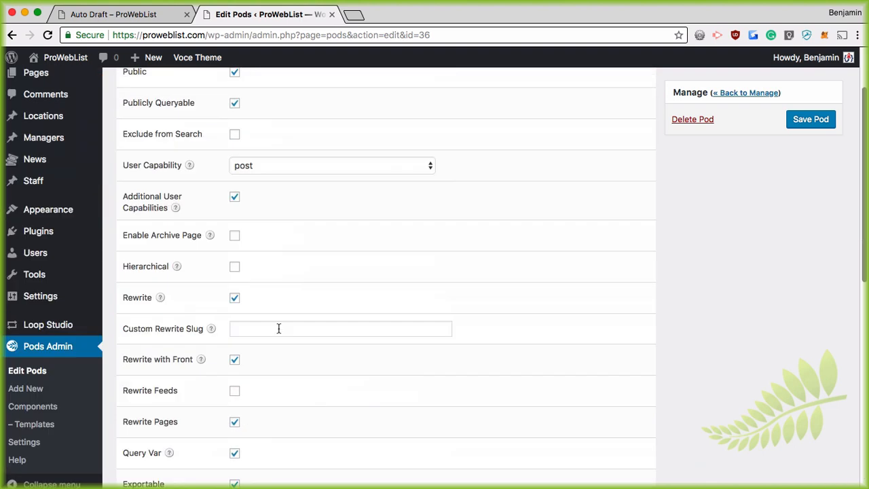
left_click(257, 327)
mouse_move(215, 330)
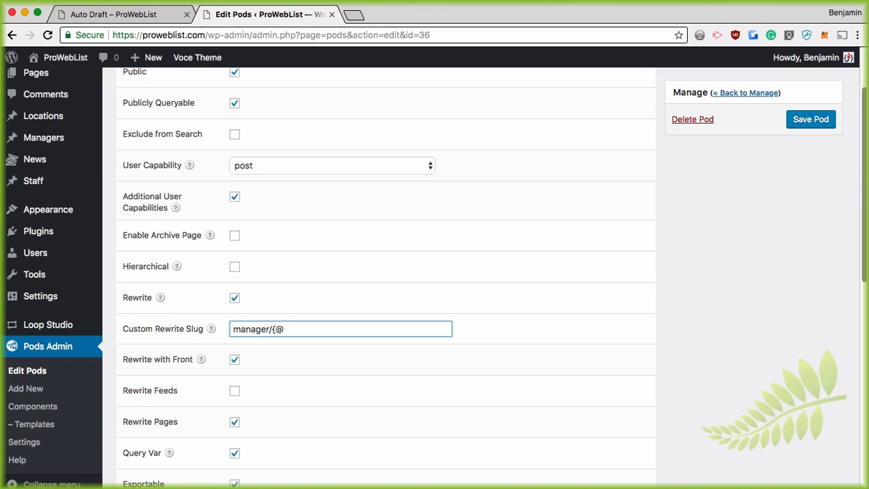
scroll(299, 333, "up", 3)
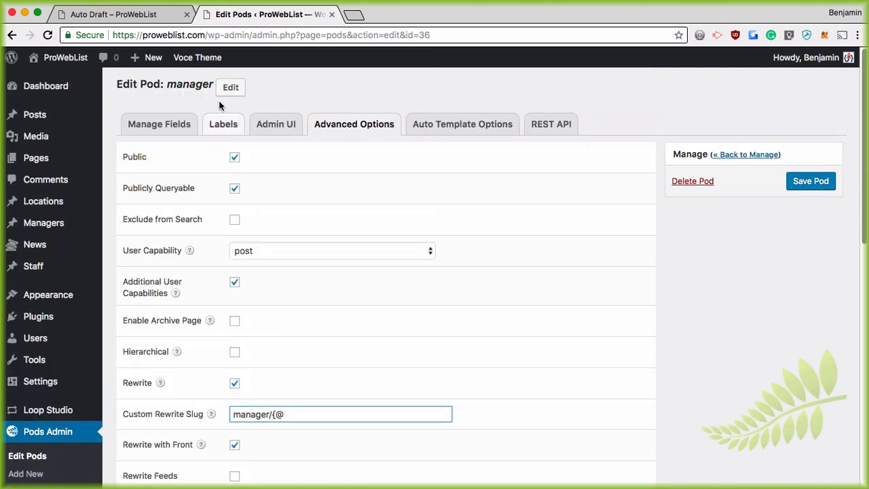
left_click(164, 126)
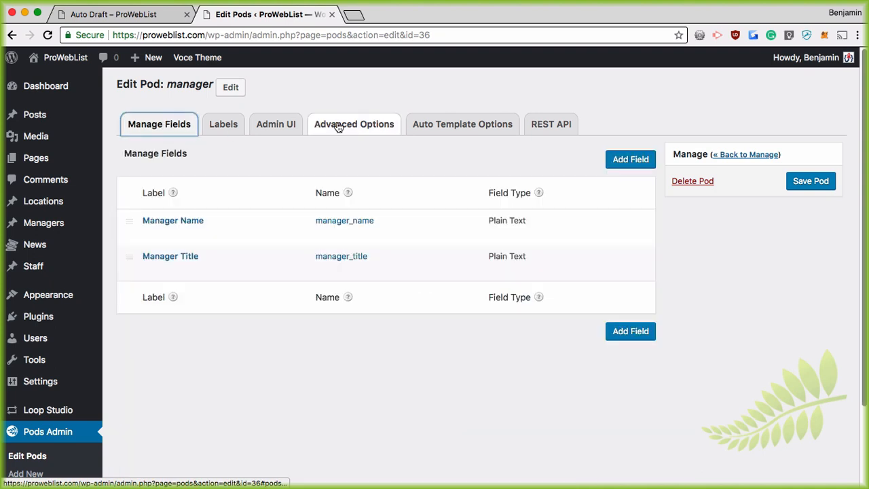
left_click(347, 130)
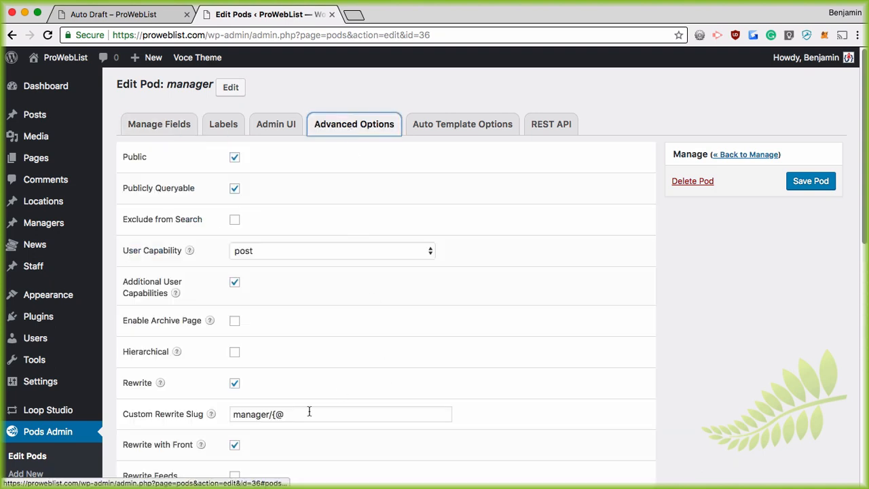
left_click(298, 416)
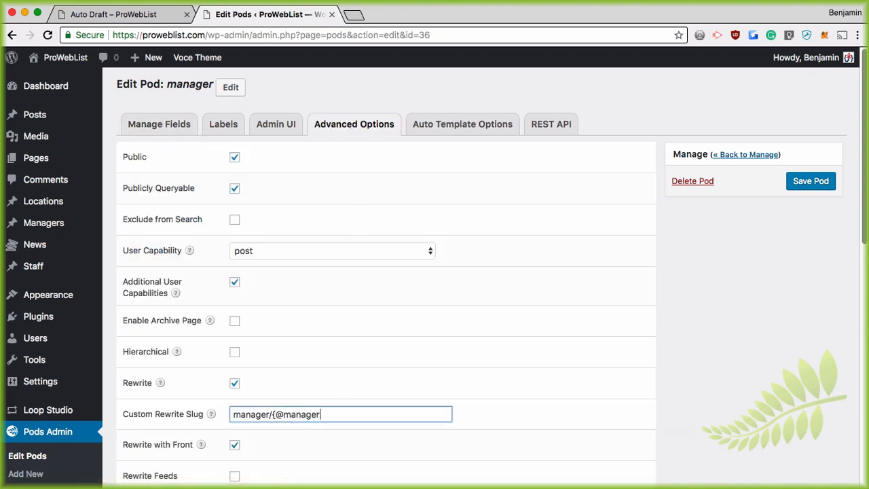
type("_name")
left_click(823, 182)
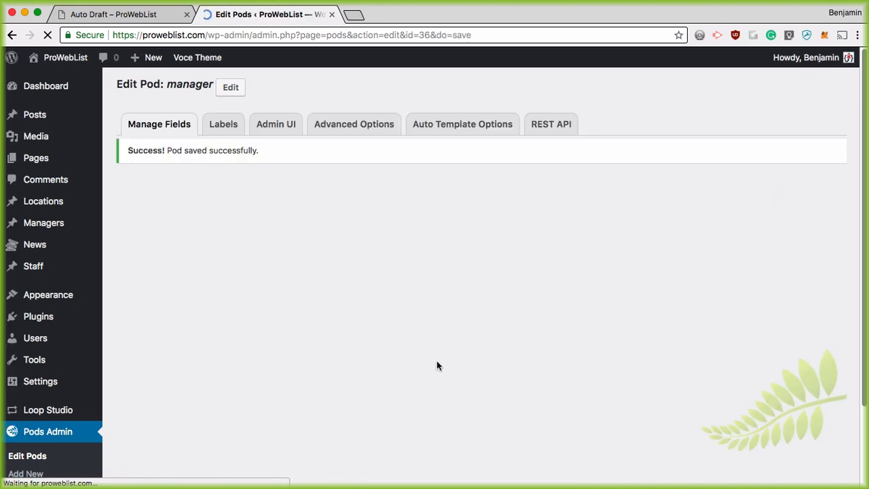
Reload the Managers list, view a manager's page, and highlight the unresolved %7B@manager_name%7D in its URL
left_click(106, 15)
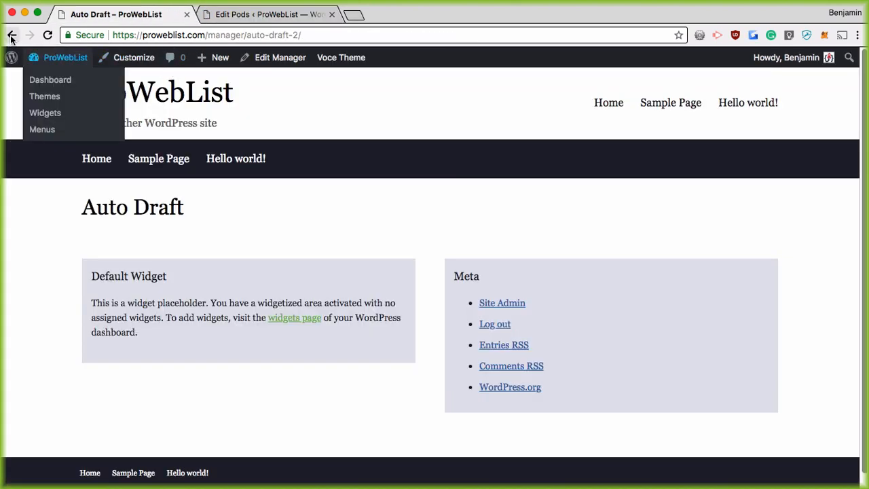
left_click(12, 34)
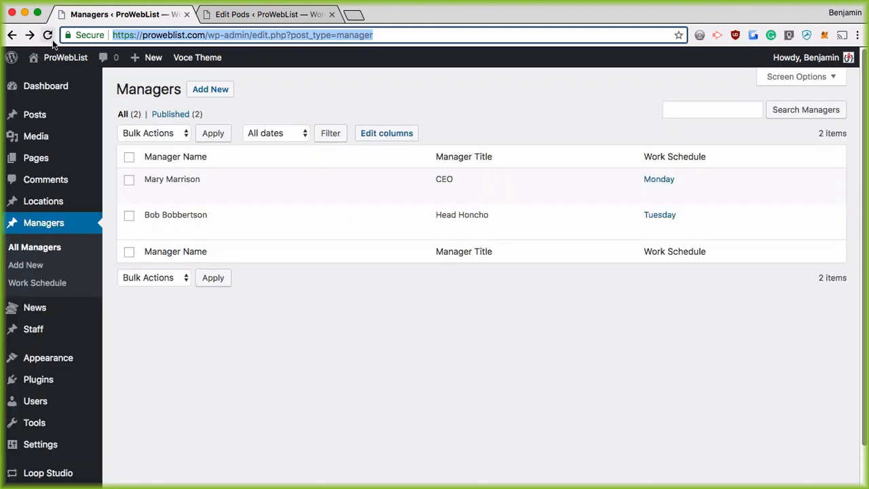
mouse_move(208, 195)
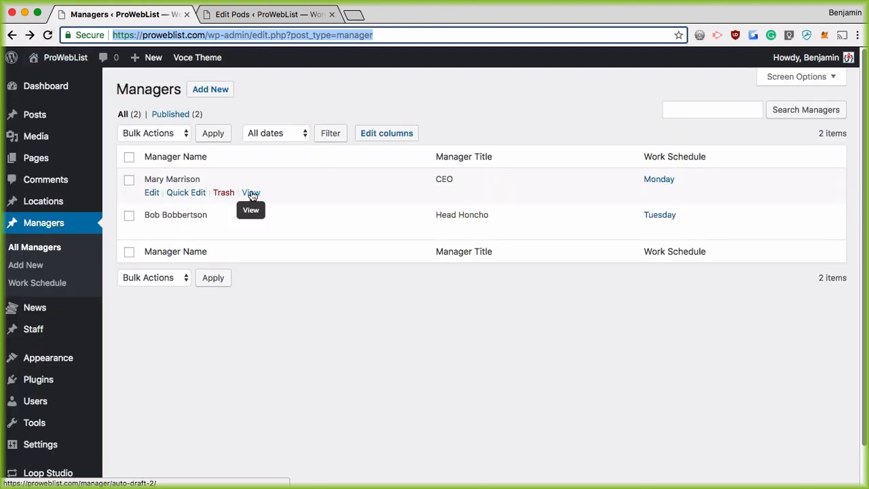
left_click(47, 34)
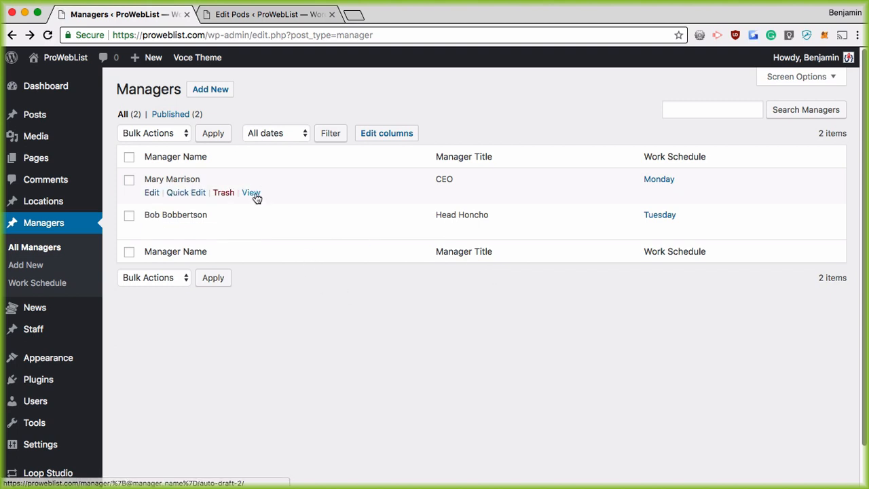
left_click(256, 197)
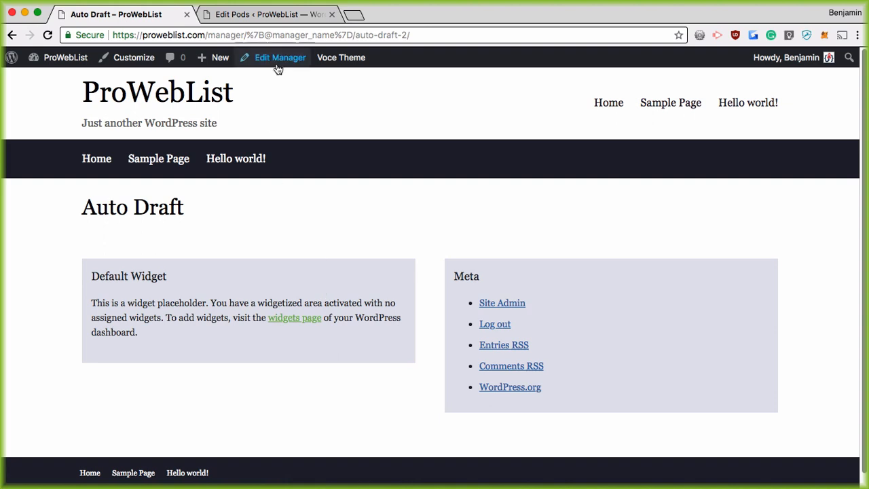
left_click_drag(245, 34, 354, 34)
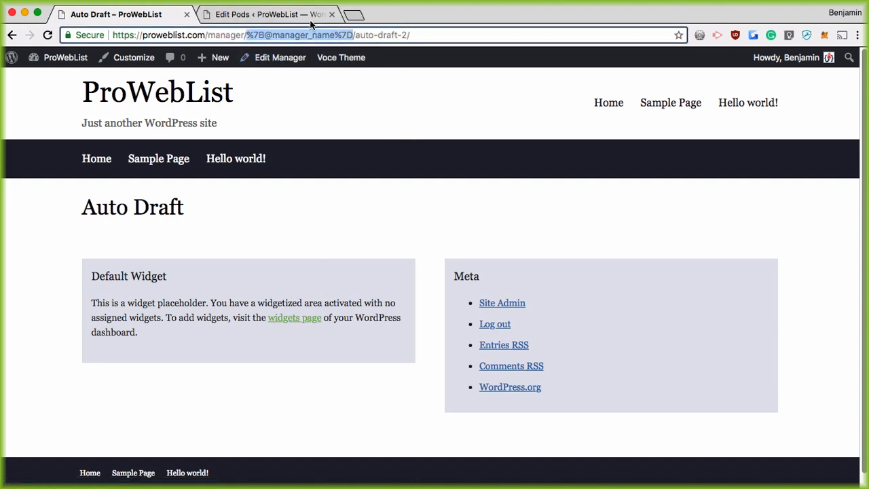
left_click(282, 13)
mouse_move(179, 285)
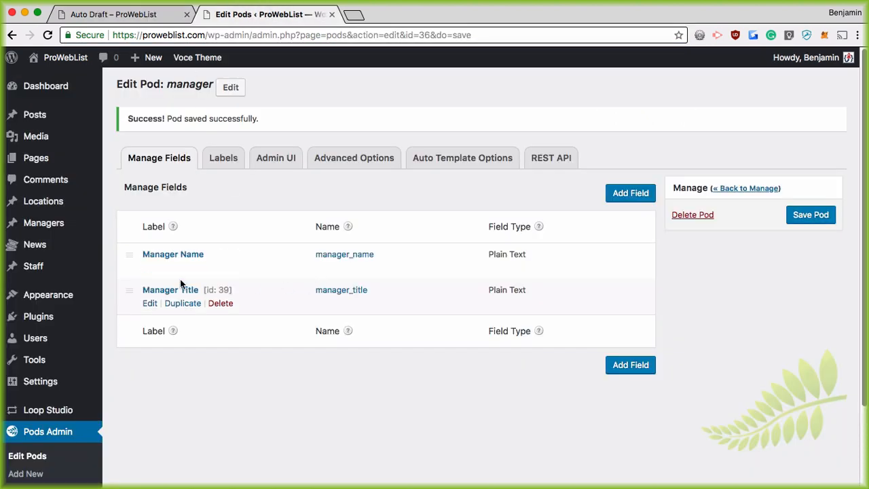
scroll(251, 278, "down", 1)
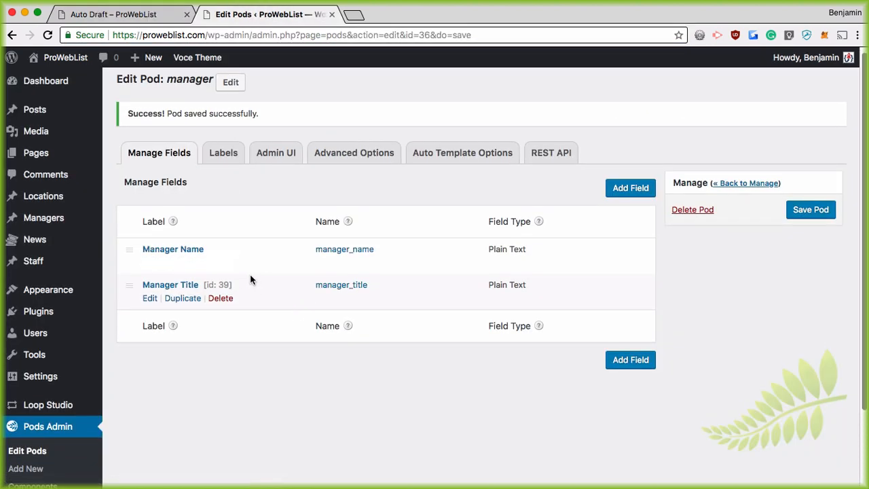
scroll(288, 301, "down", 3)
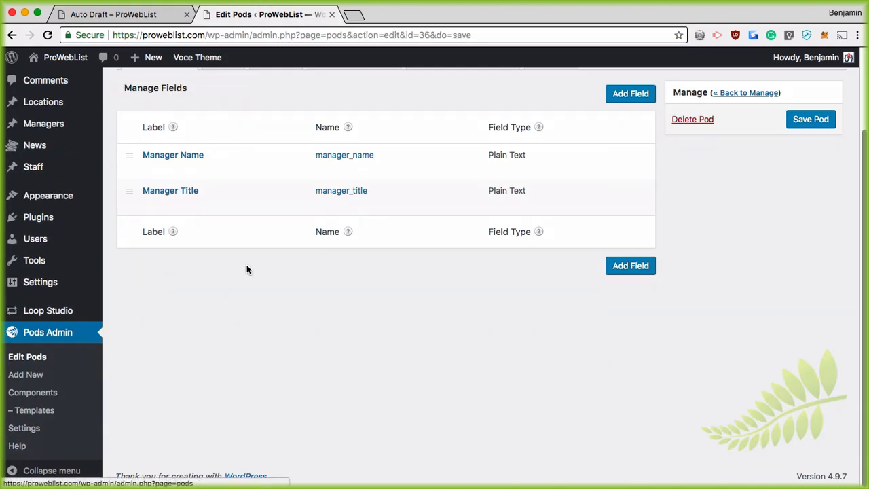
scroll(305, 190, "up", 3)
left_click(345, 169)
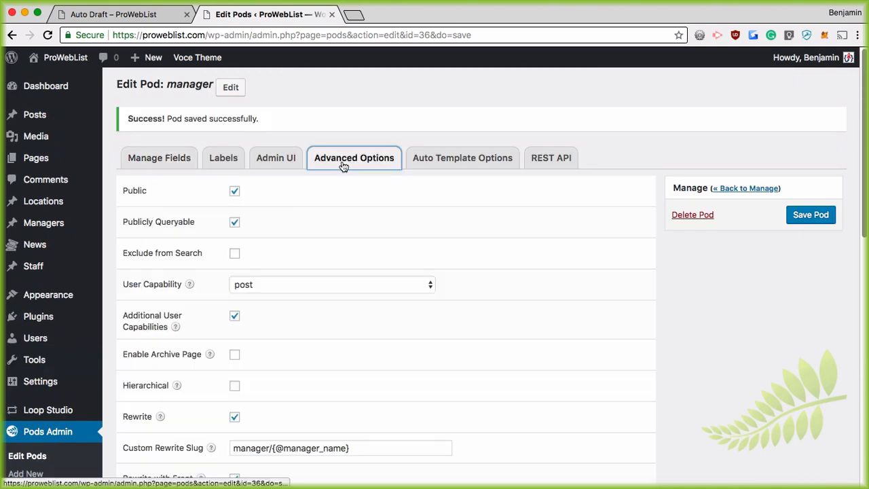
scroll(313, 387, "down", 1)
scroll(331, 435, "down", 3)
left_click_drag(225, 316, 369, 310)
key("BackSpace")
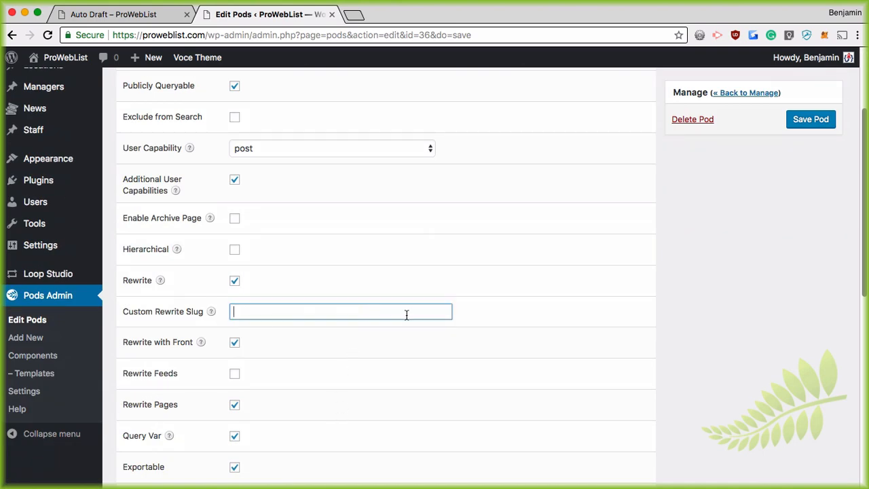
left_click(309, 362)
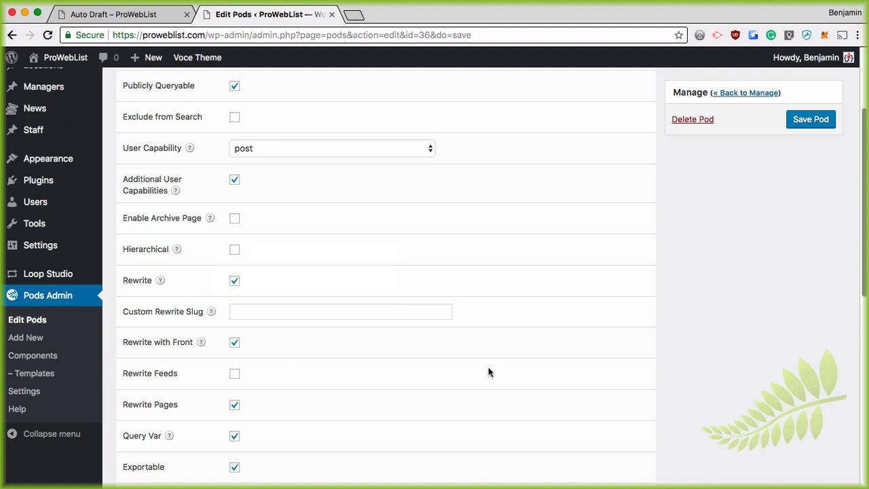
Save the pod and confirm in Advanced Options that the slug is now empty
scroll(488, 372, "down", 6)
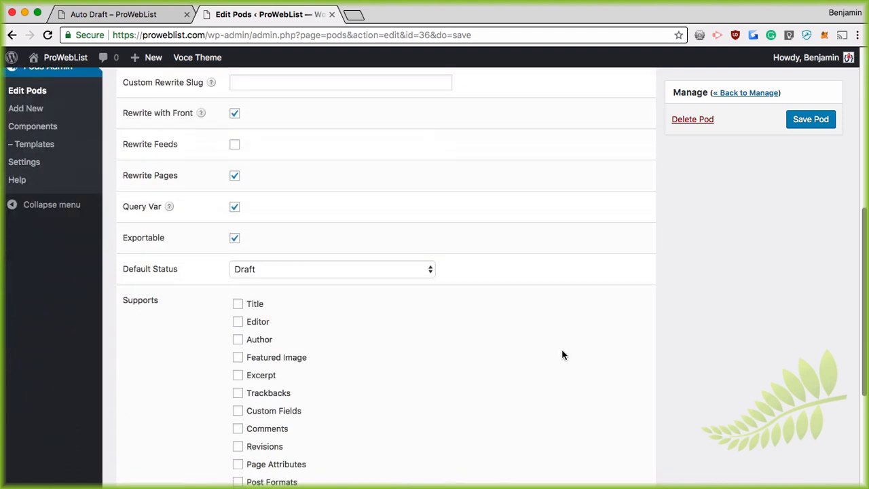
scroll(562, 355, "down", 5)
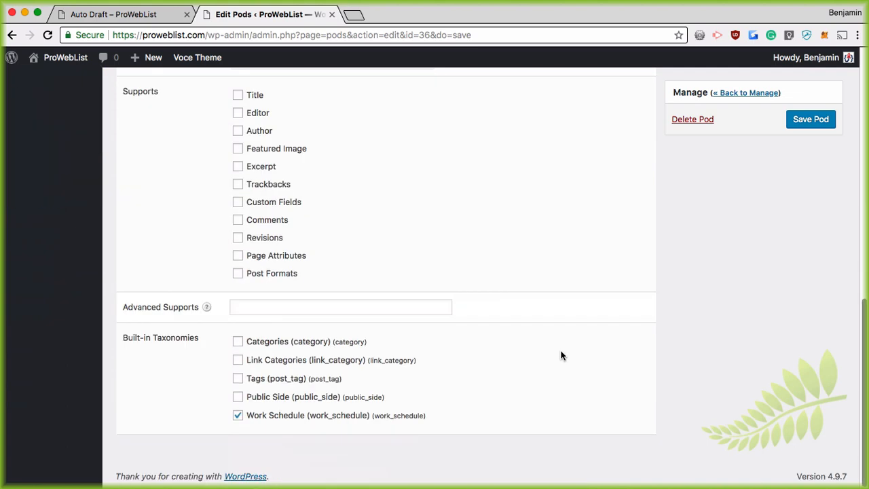
scroll(561, 355, "up", 11)
left_click(810, 215)
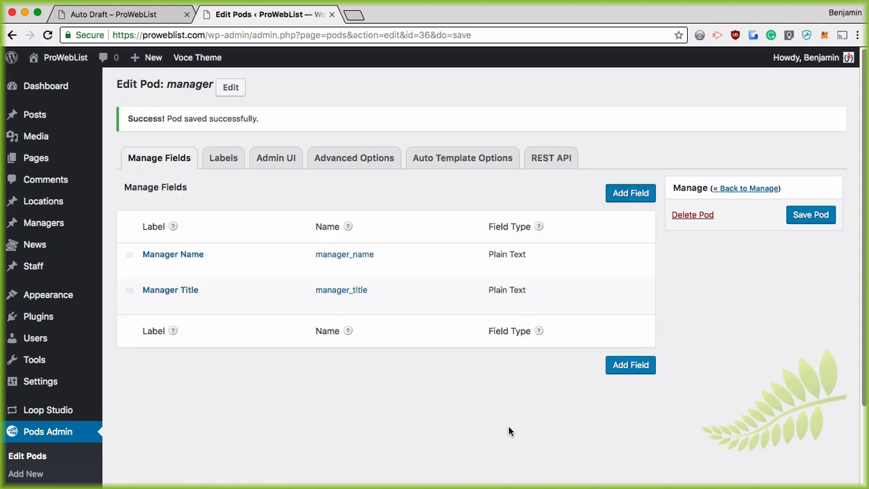
left_click(339, 159)
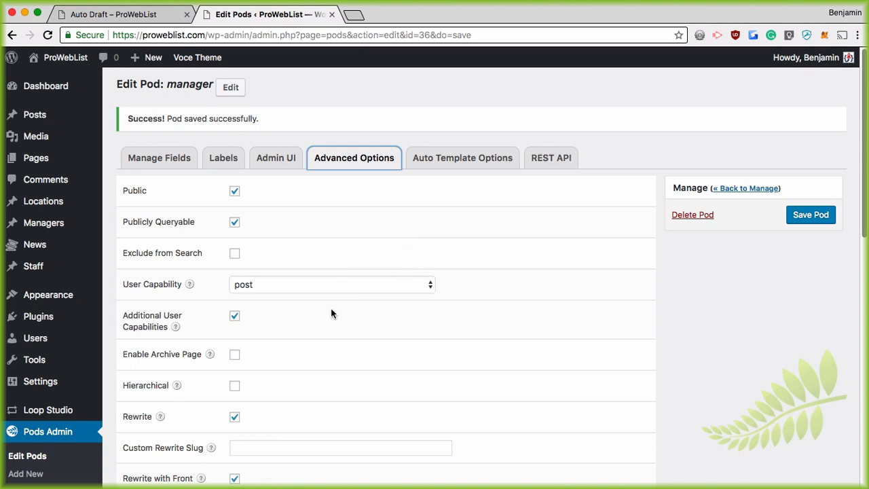
scroll(330, 309, "down", 5)
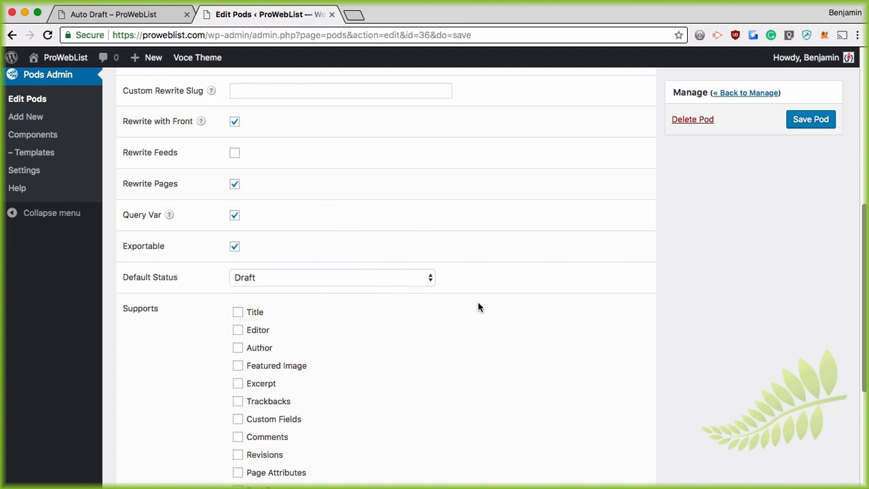
View the manager pod's Manager Name and Manager Title fields, then go to the Managers list
left_click(170, 164)
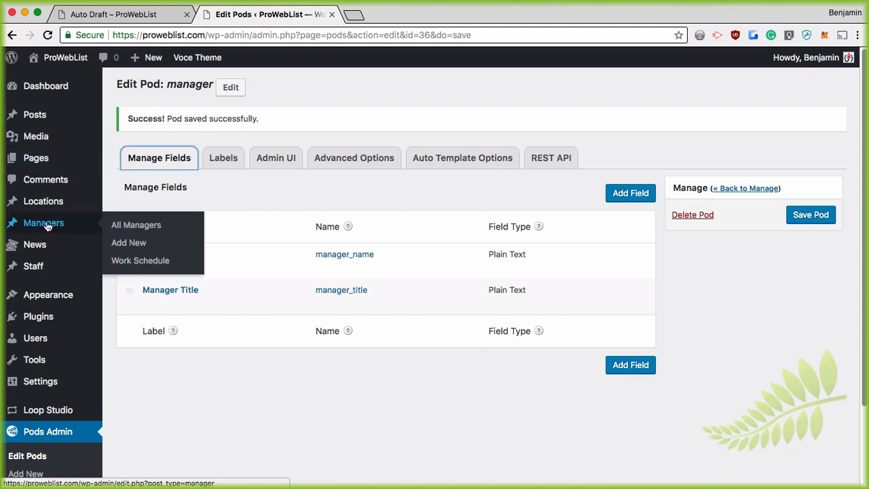
left_click(99, 231)
Leave the pod page and start a new Staff entry
left_click(528, 177)
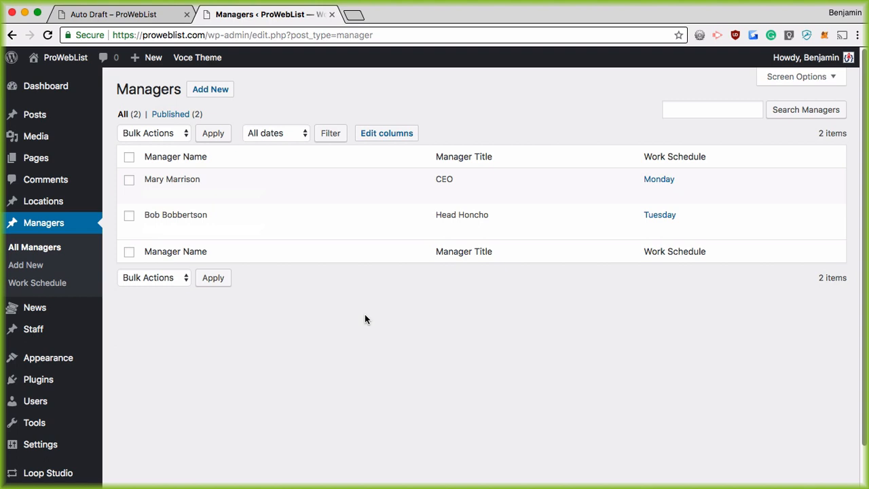
left_click(38, 332)
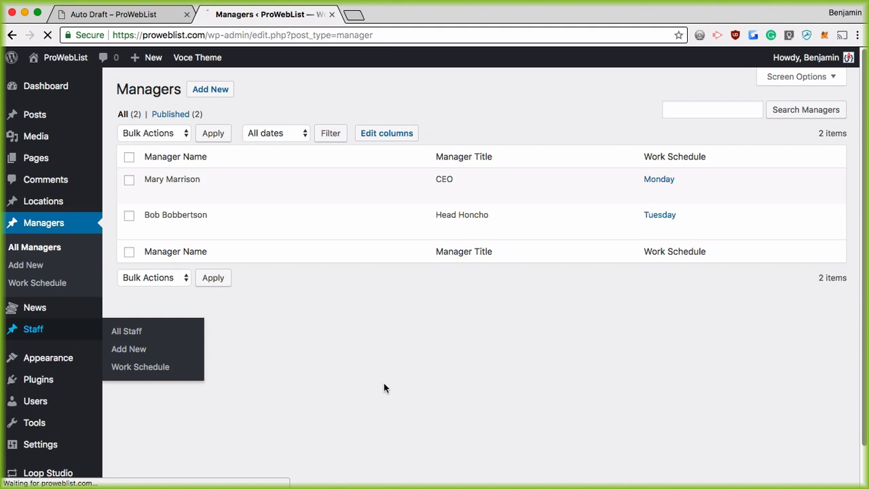
left_click(194, 91)
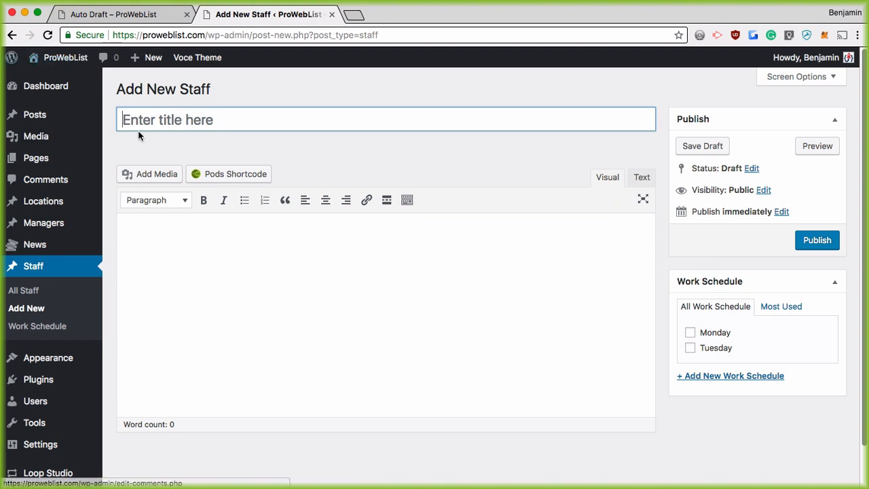
Open Pods Admin > Edit Pods to list all seven pods
scroll(344, 277, "down", 2)
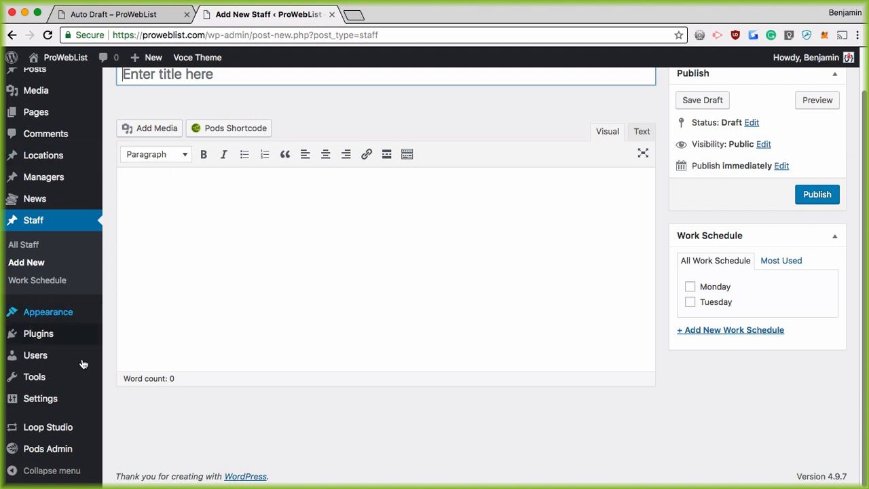
mouse_move(52, 450)
left_click(135, 336)
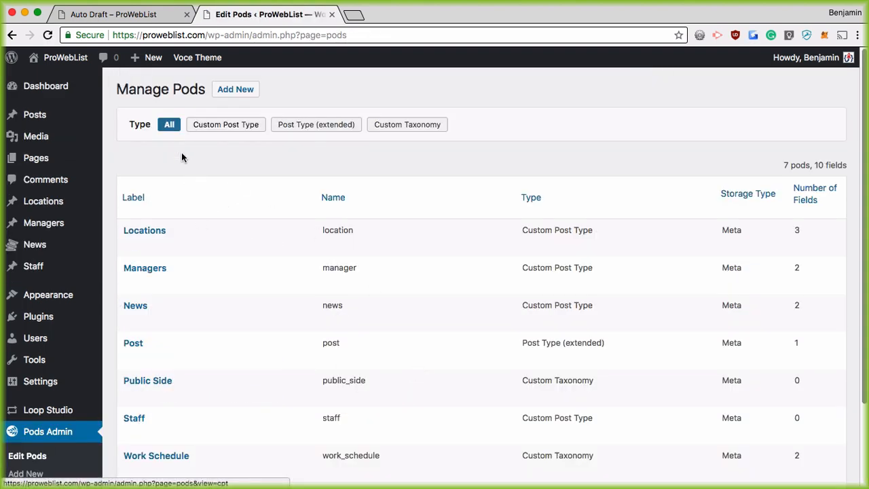
Add a new field labelled Staff Name (staff_name) to the staff pod
scroll(141, 370, "down", 2)
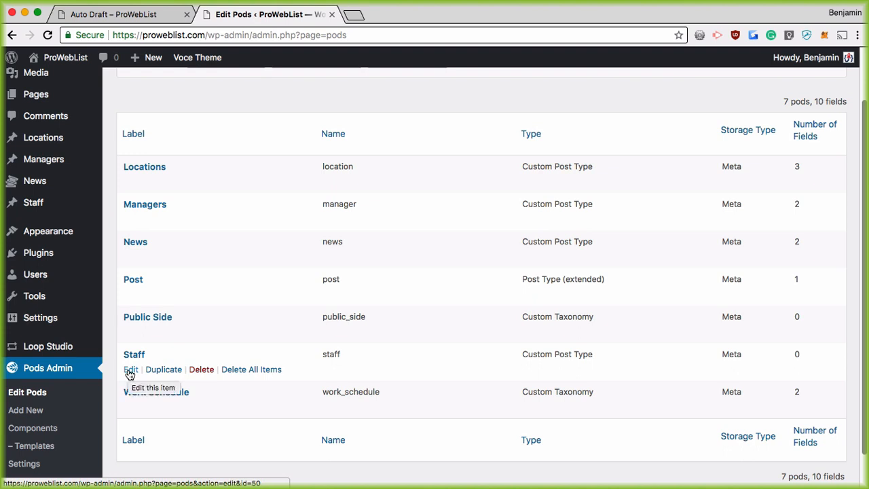
left_click(130, 372)
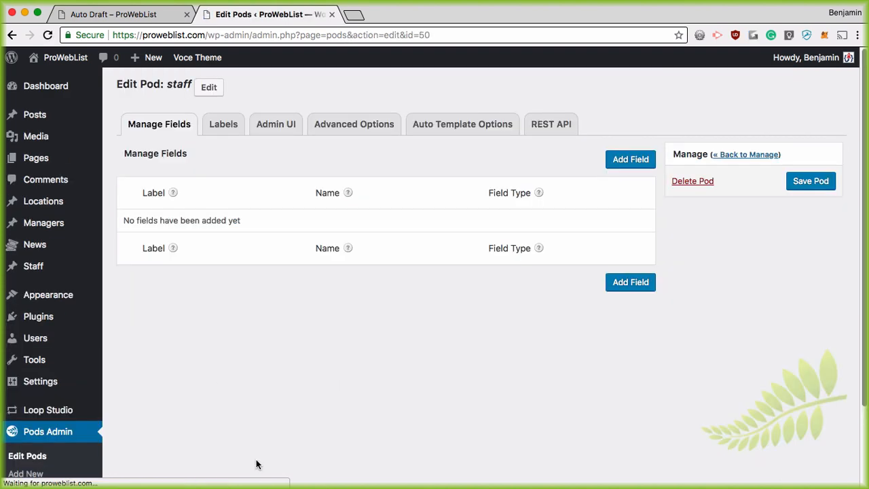
left_click(631, 160)
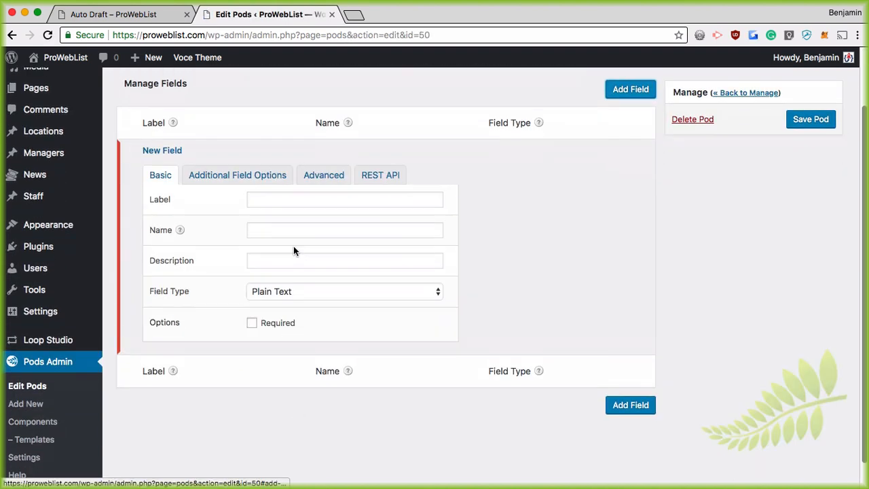
left_click(295, 171)
type("Staff Name")
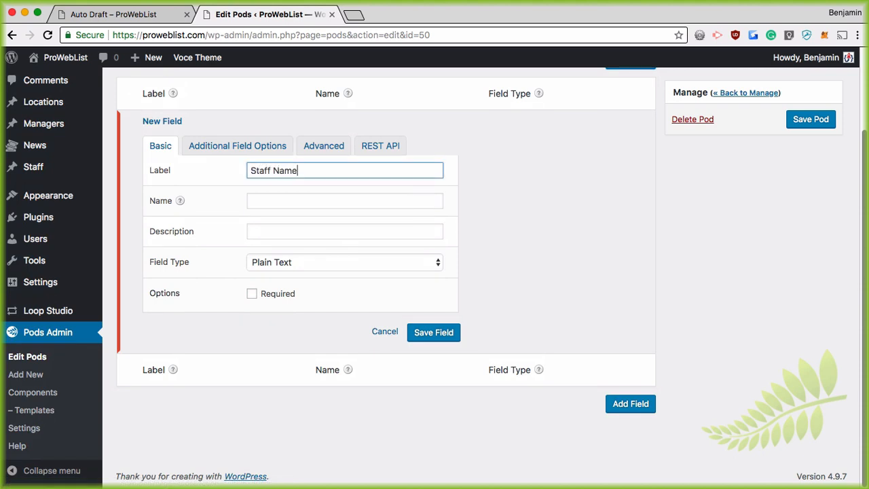
key("Tab")
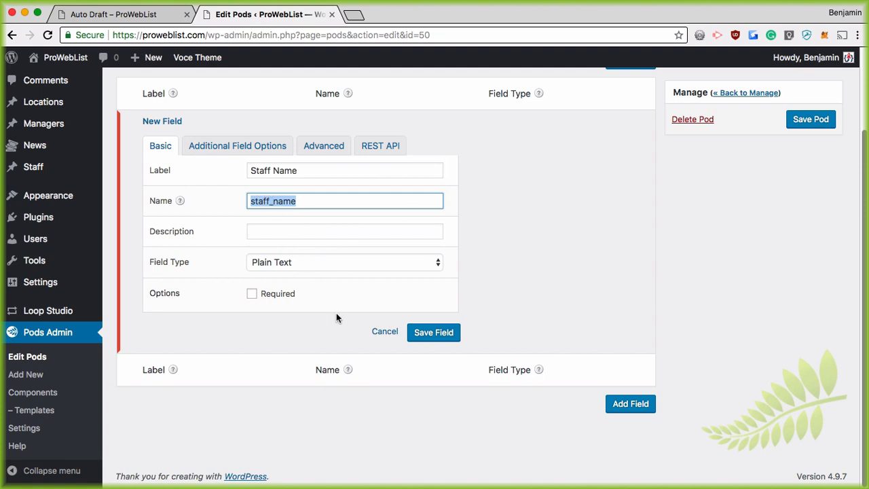
Check the field's Advanced default-value-via-parameter option, then view the Auto Draft front-end page
left_click(319, 144)
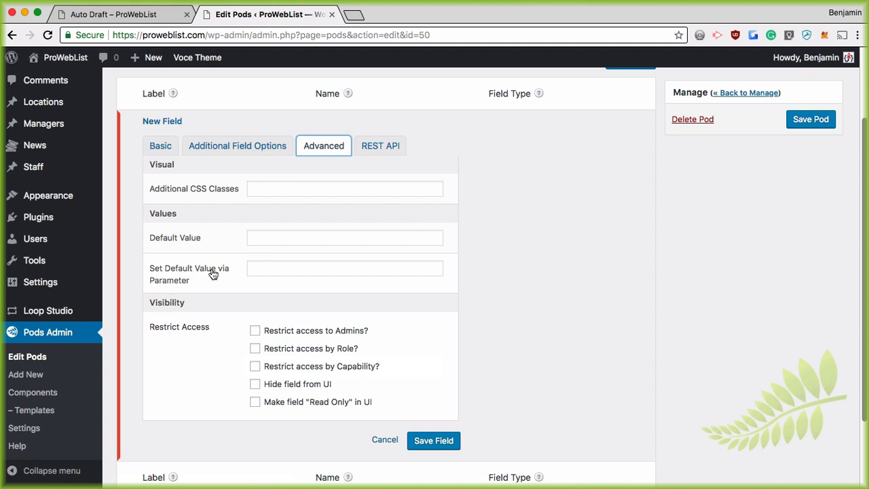
left_click(262, 268)
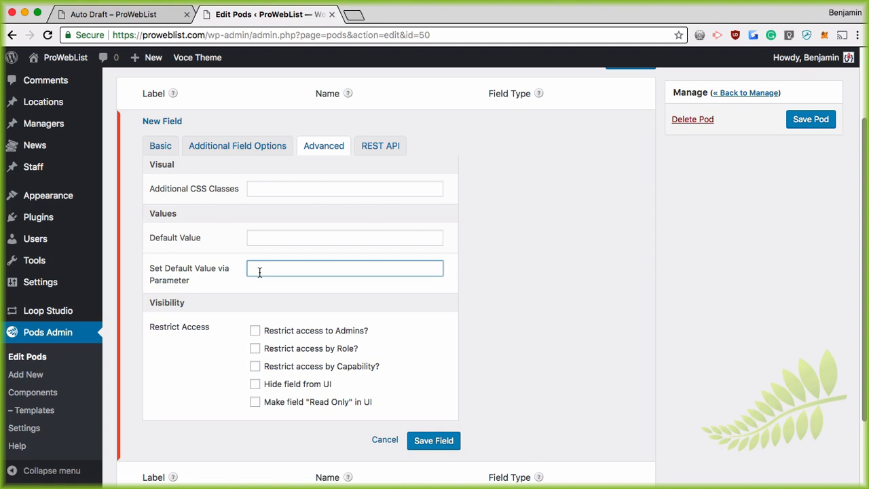
scroll(328, 312, "up", 2)
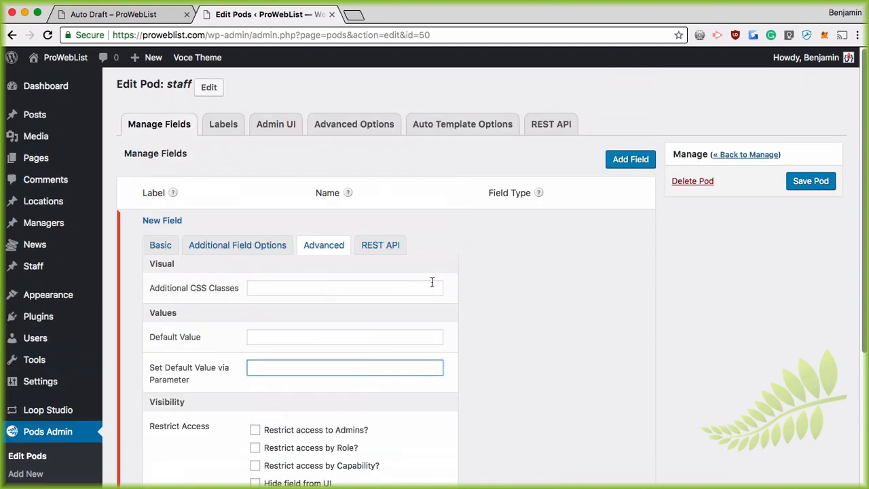
scroll(281, 288, "down", 2)
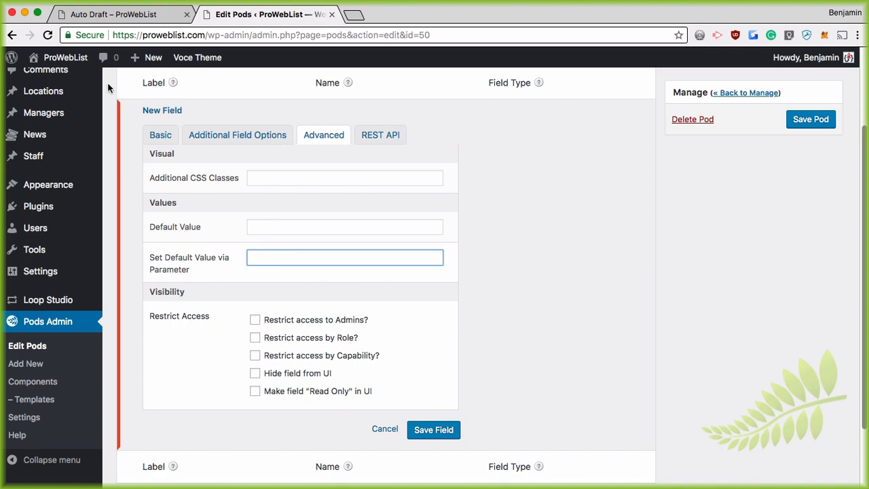
left_click(145, 15)
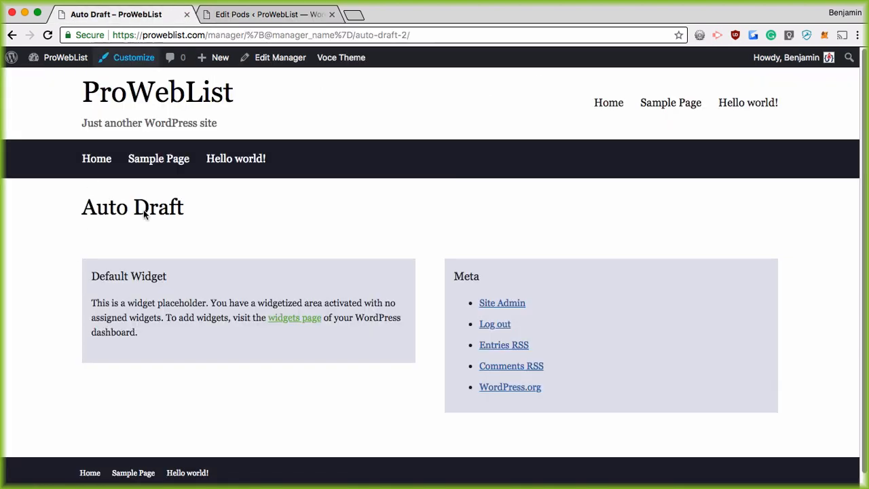
Go to the Dashboard and start a blank new Staff entry
mouse_move(67, 59)
left_click(58, 79)
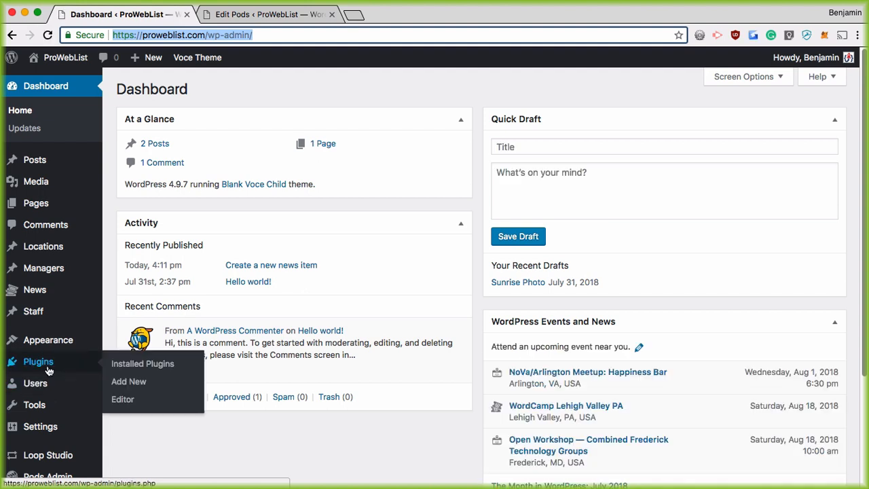
left_click(129, 330)
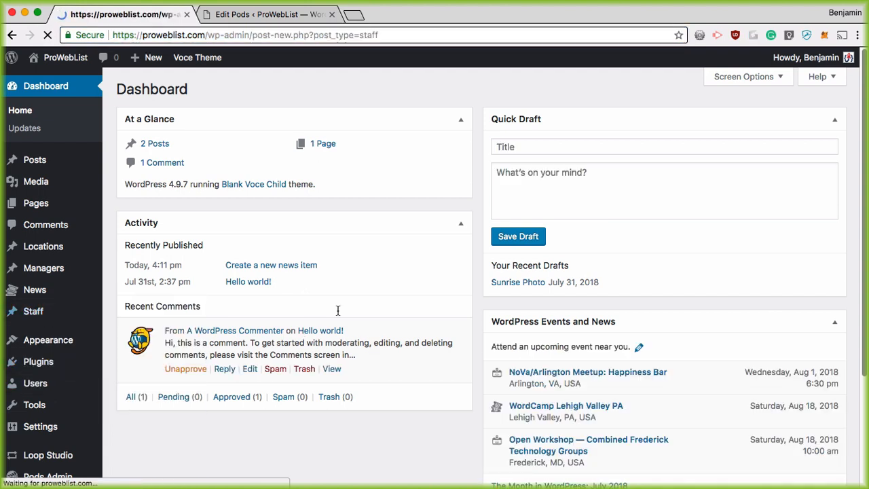
scroll(256, 312, "down", 2)
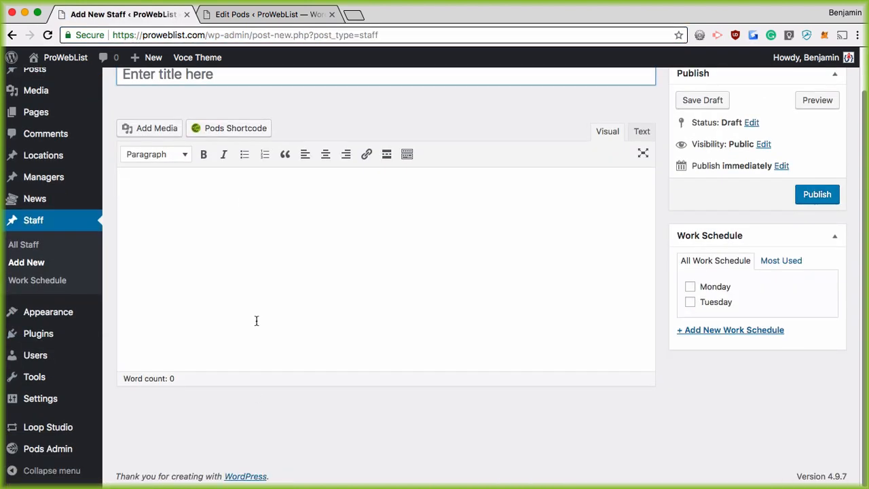
Return to the staff pod editor, leaving the default-value parameter empty
left_click(270, 13)
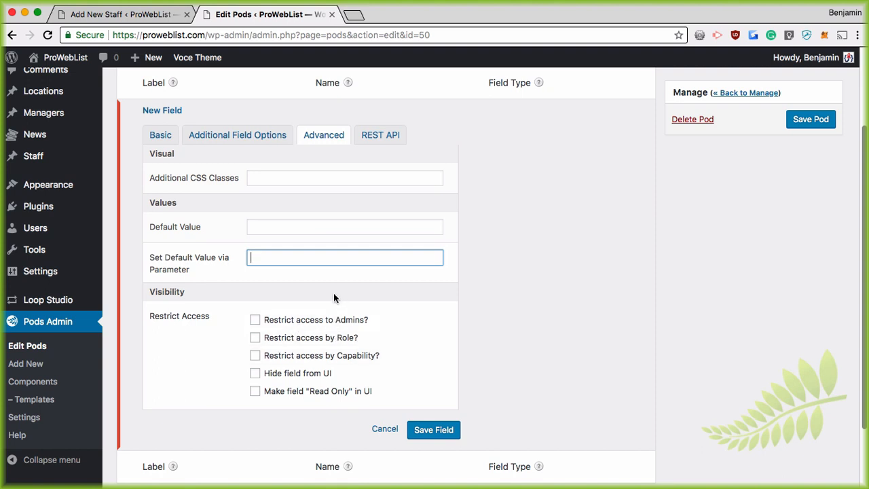
scroll(325, 278, "up", 3)
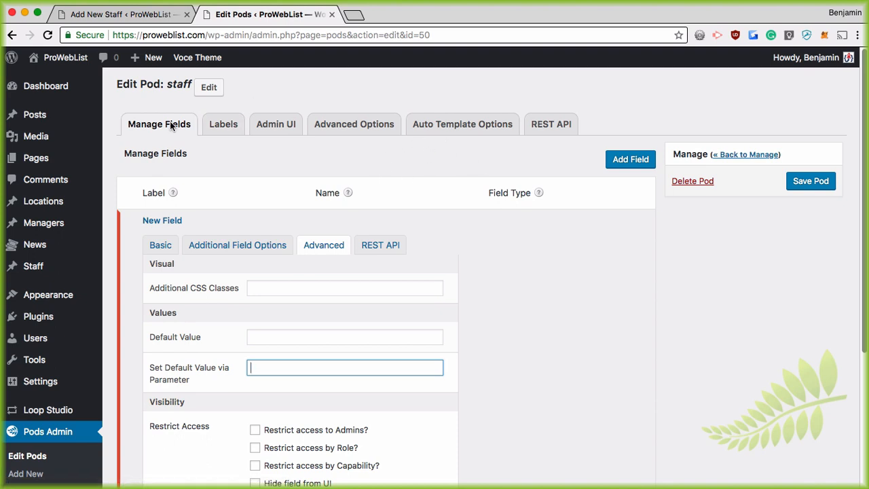
left_click(226, 161)
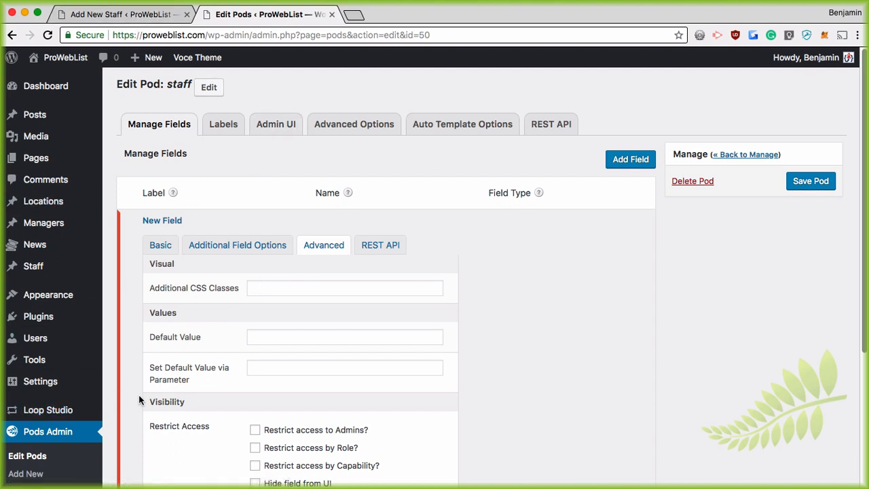
Leave the pod page for All News, preview a new News release, then return to the list
mouse_move(38, 246)
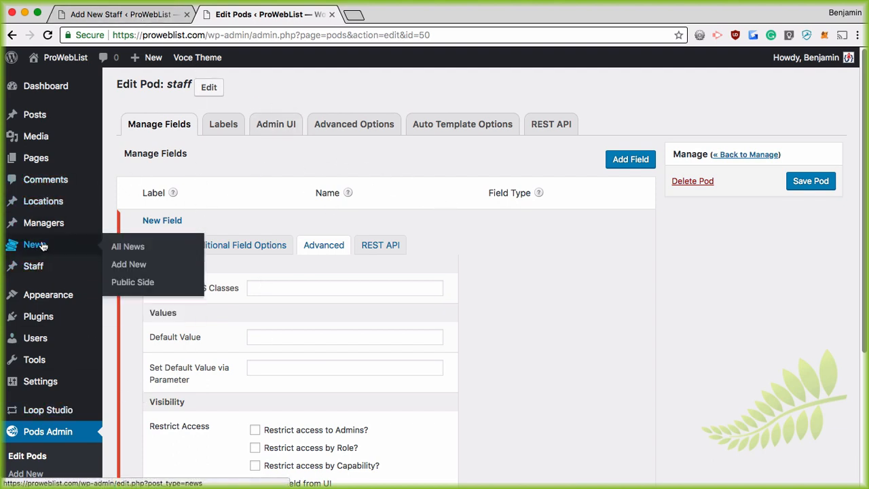
left_click(119, 247)
left_click(536, 177)
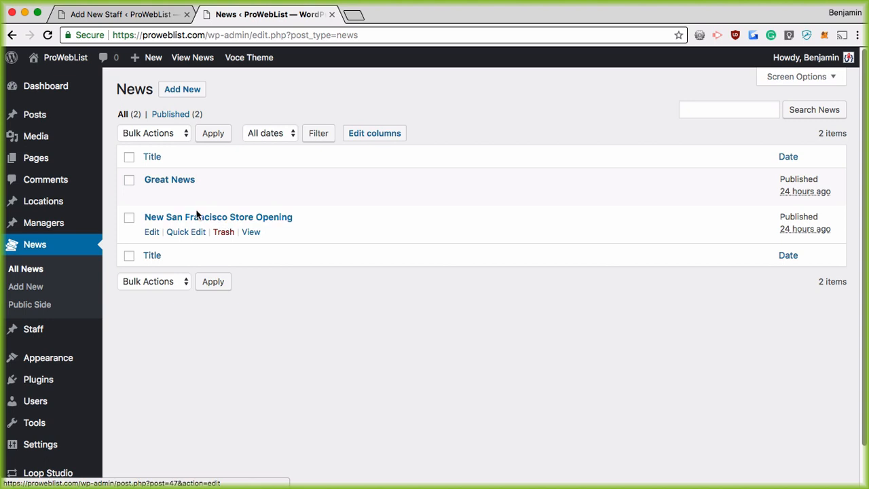
left_click(179, 91)
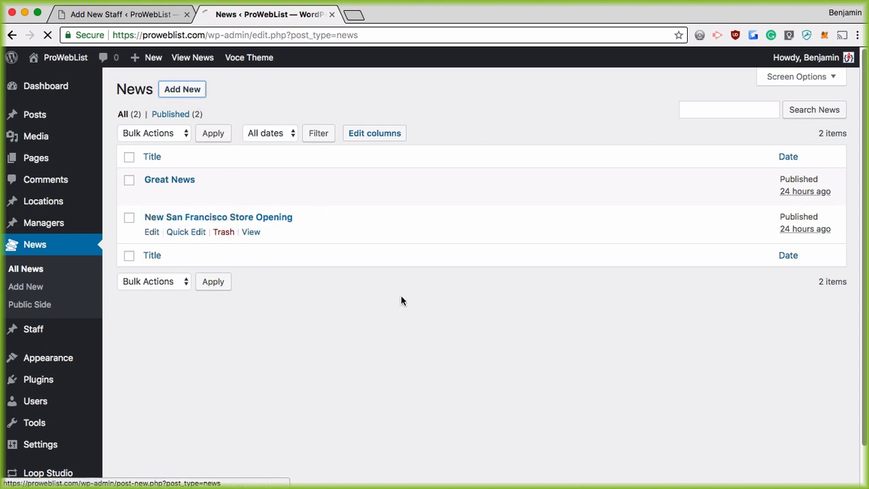
scroll(391, 302, "down", 4)
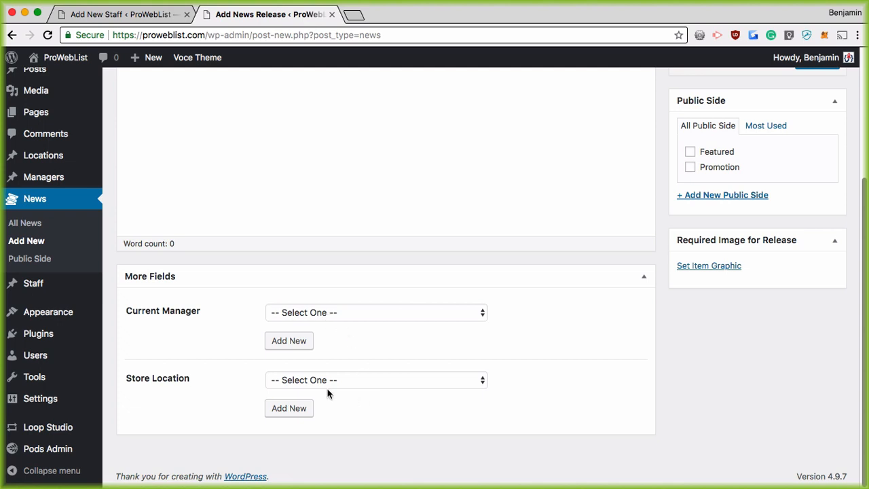
scroll(455, 370, "up", 5)
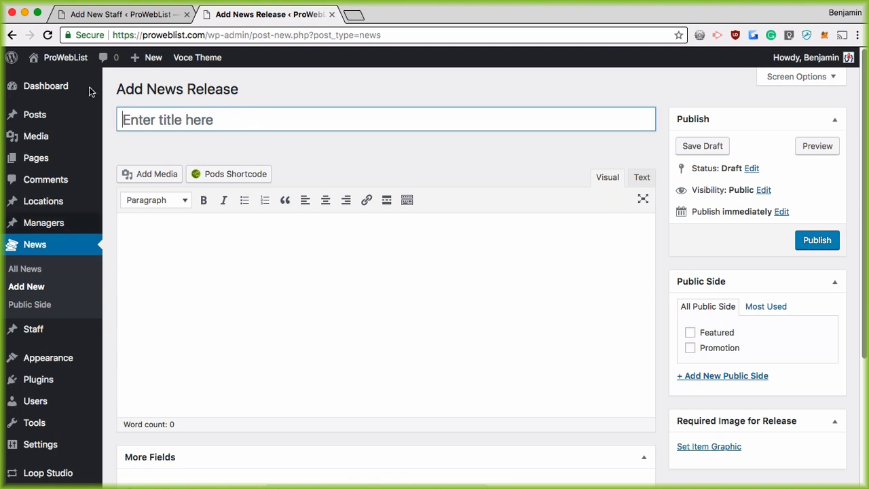
left_click(27, 270)
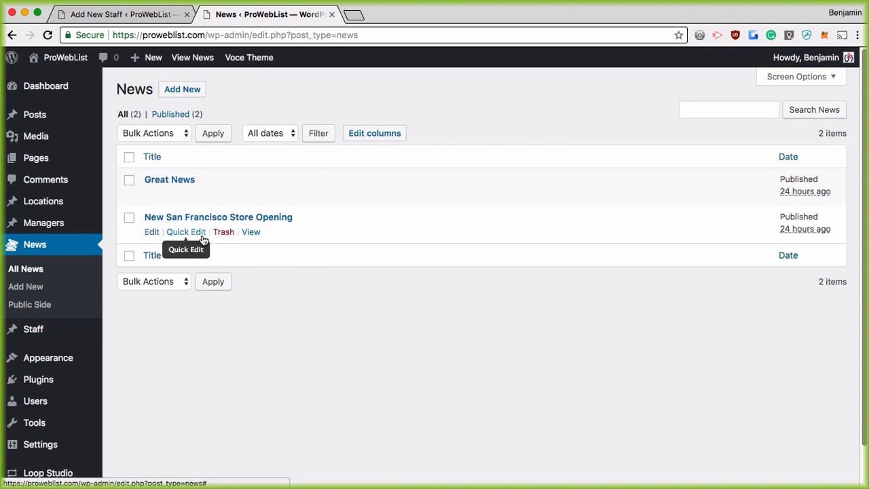
View the New San Francisco Store Opening post's heading and 'Muffins for ALL!!!!!' text, then return to the list
left_click(250, 231, "super")
left_click(398, 14)
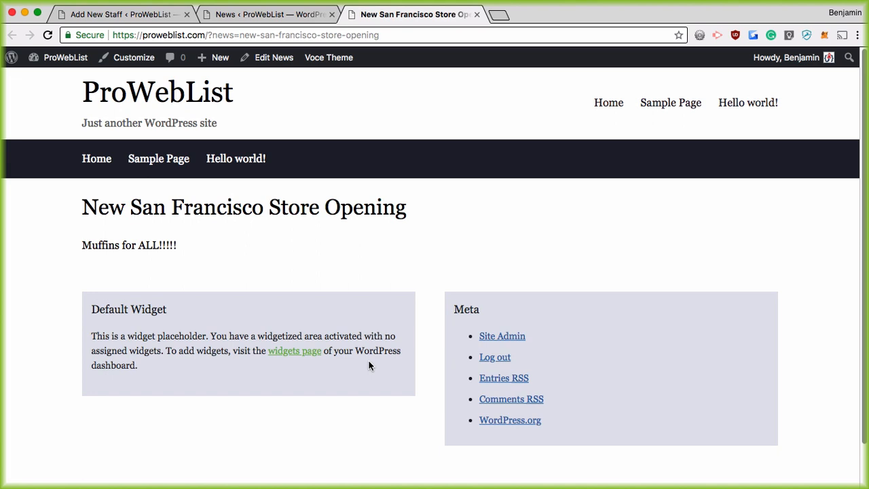
left_click_drag(416, 208, 59, 213)
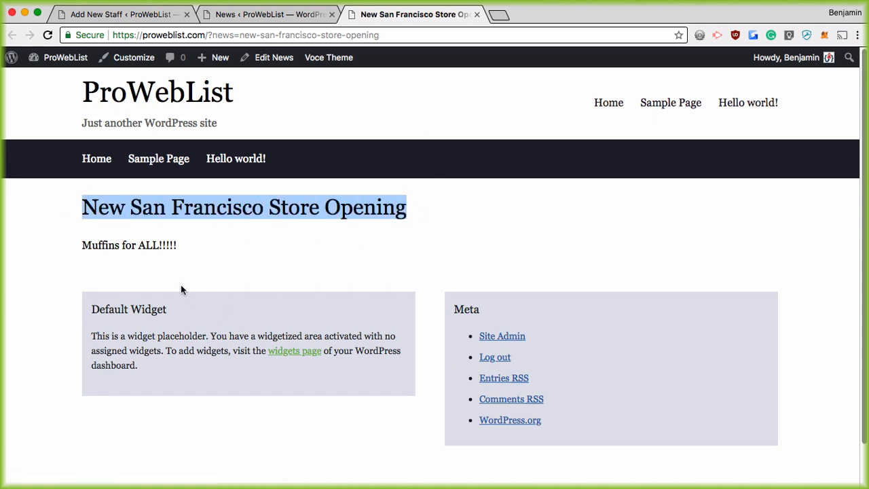
left_click_drag(207, 246, 27, 242)
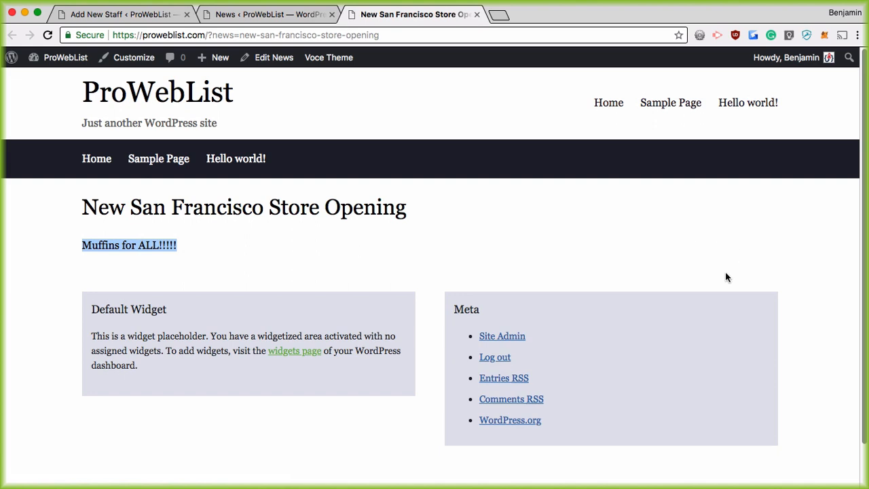
left_click(248, 14)
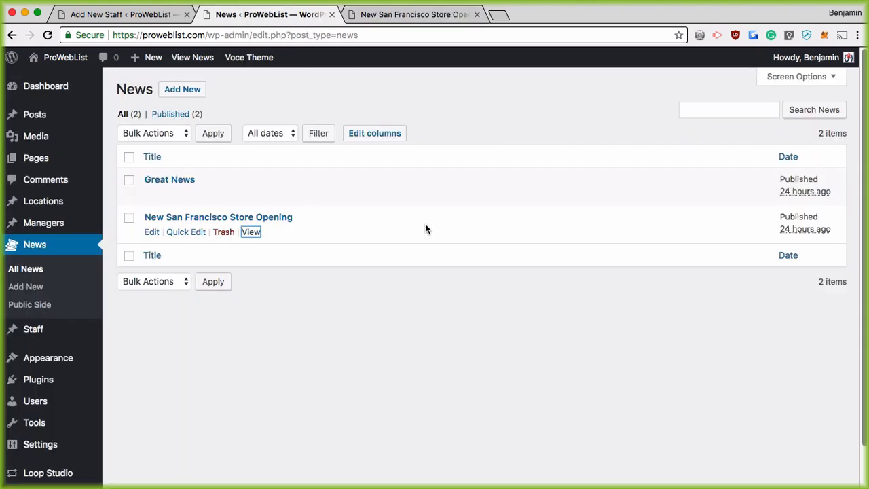
Set the store-opening post's Current Manager to Auto Draft and update it
left_click(151, 232)
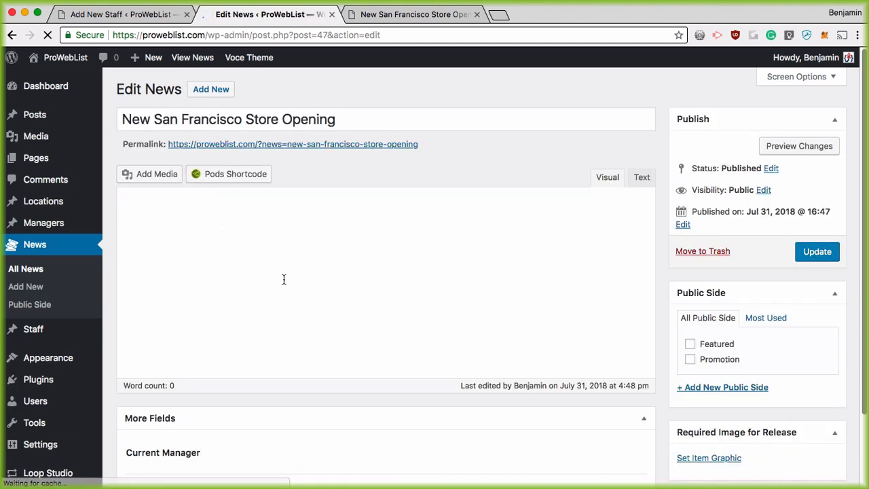
scroll(366, 347, "down", 2)
scroll(380, 366, "down", 3)
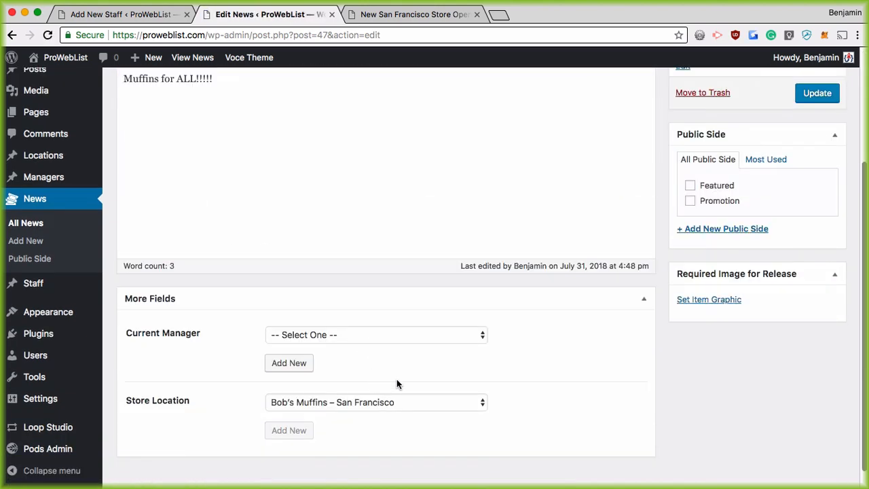
left_click(338, 342)
left_click(334, 359)
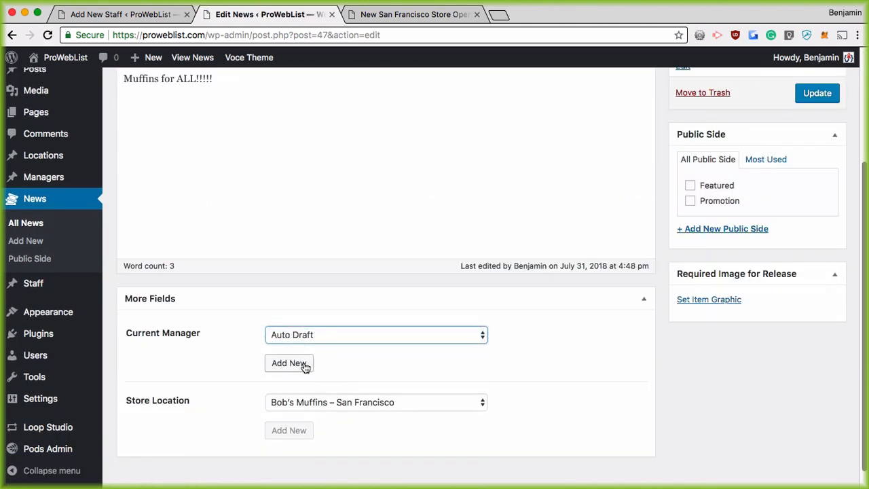
left_click(817, 93)
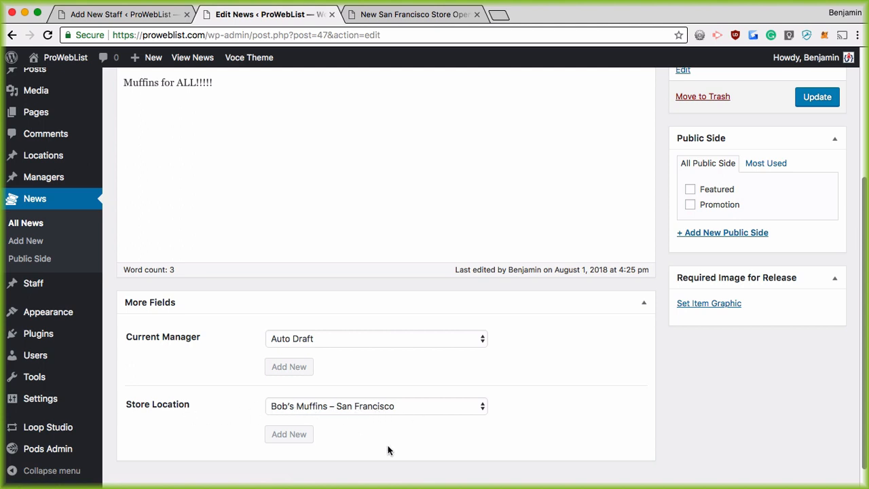
Add an empty line below the post text and review the editor
scroll(394, 435, "up", 5)
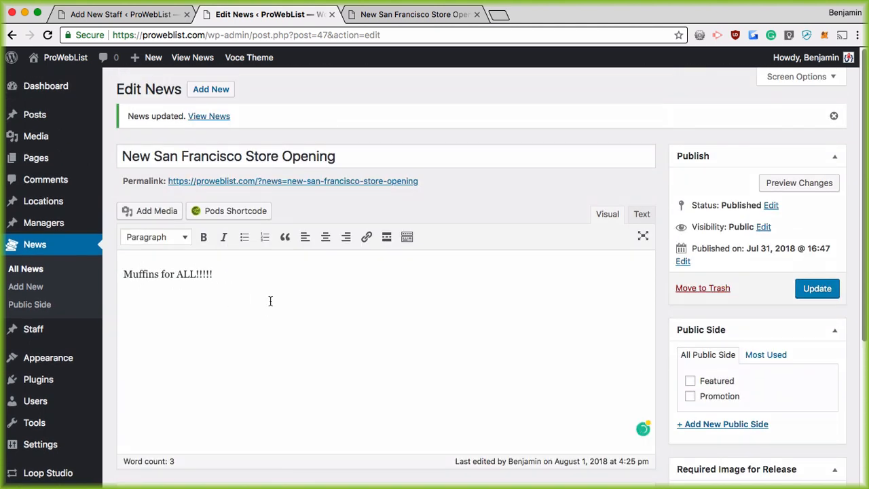
key("Return")
key("Return")
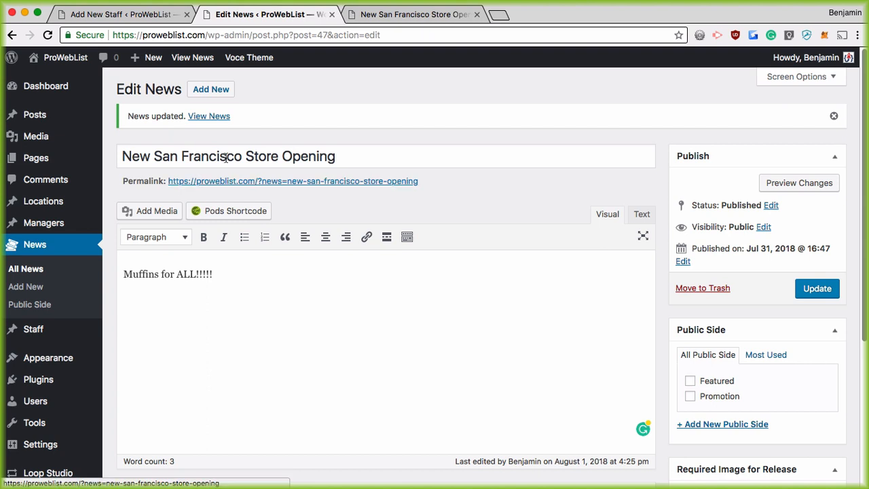
scroll(215, 160, "down", 1)
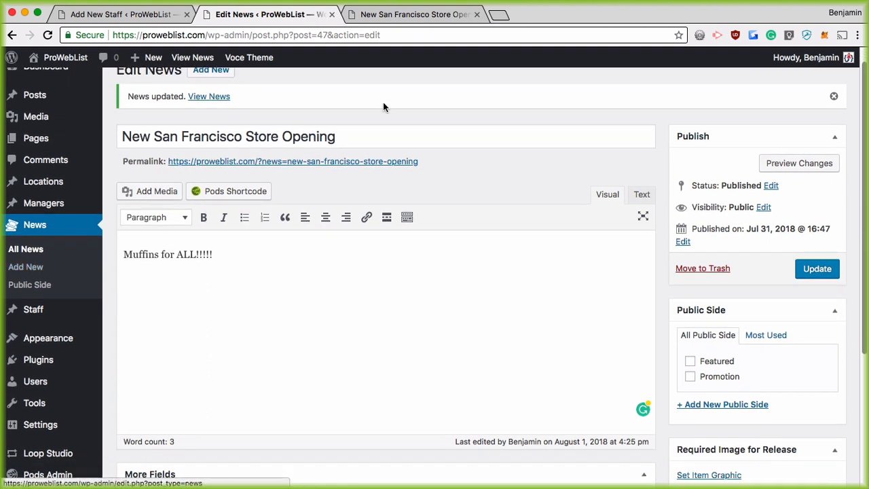
scroll(272, 142, "down", 6)
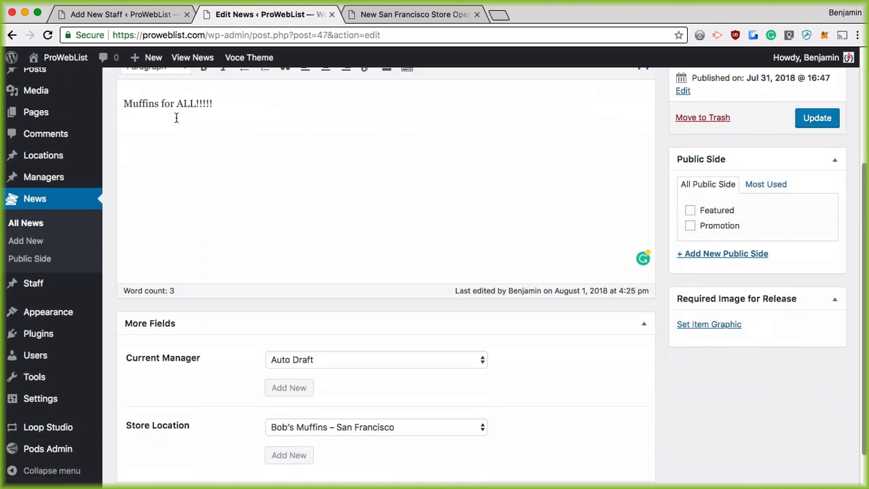
scroll(175, 122, "down", 1)
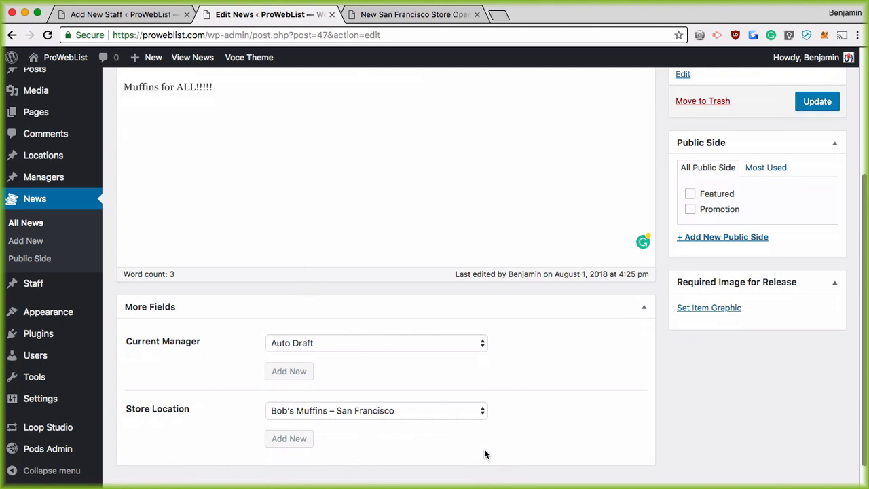
scroll(145, 136, "up", 10)
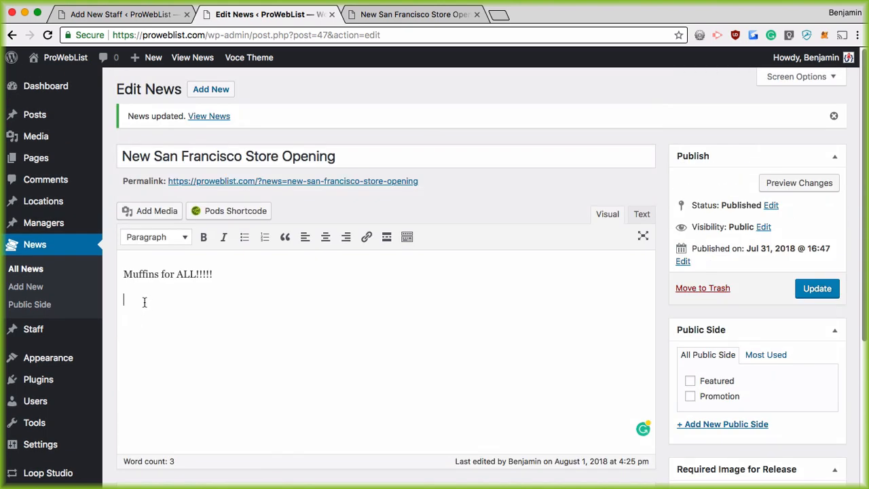
Open the Pods shortcode builder set to display a field from this item
left_click(228, 213)
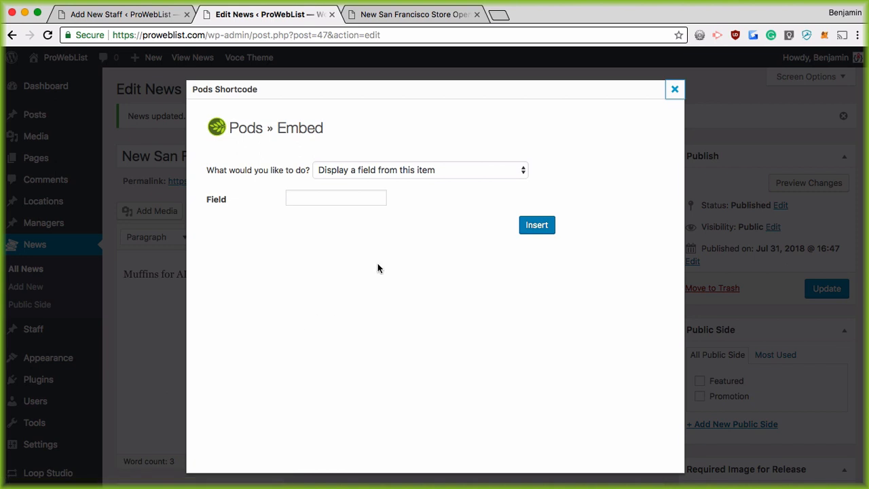
left_click(387, 169)
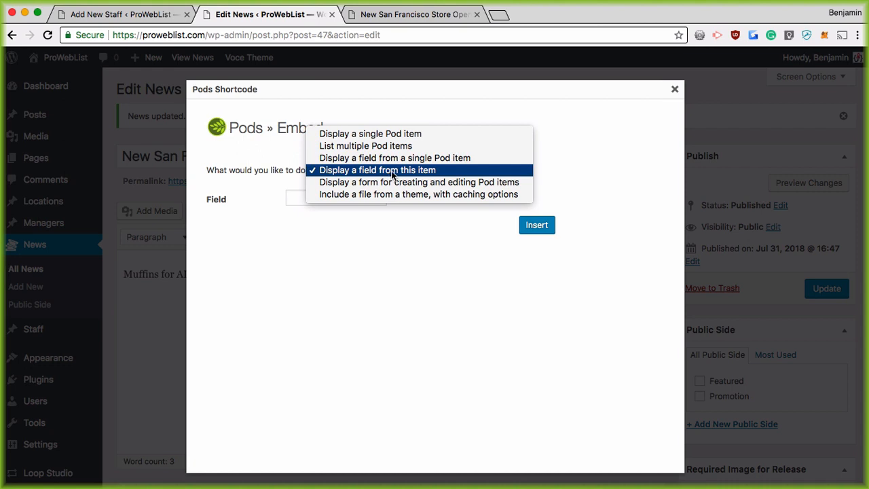
left_click(391, 170)
left_click(336, 198)
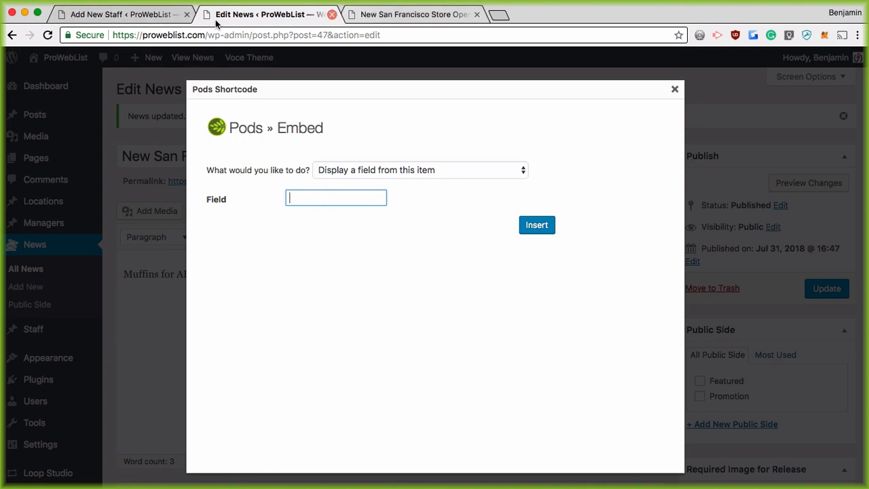
Copy the store_location field name from the News pod's settings, then return to the embed dialog
left_click(139, 14)
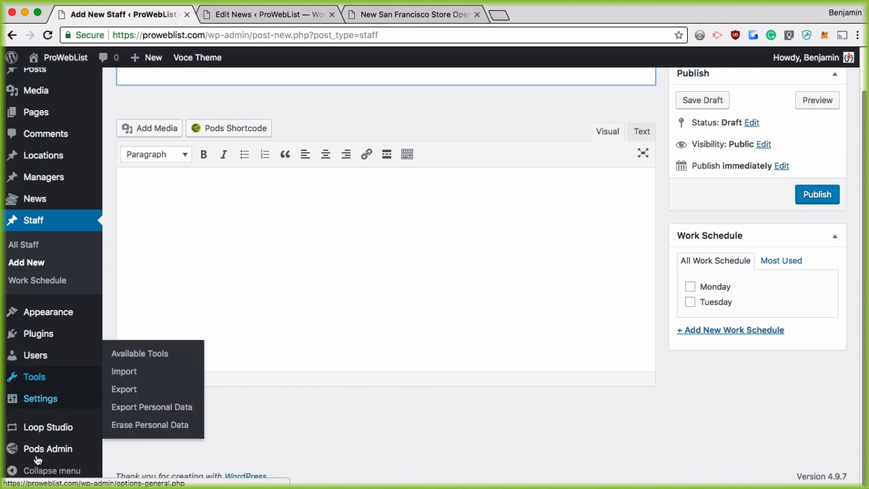
mouse_move(10, 452)
left_click(127, 334)
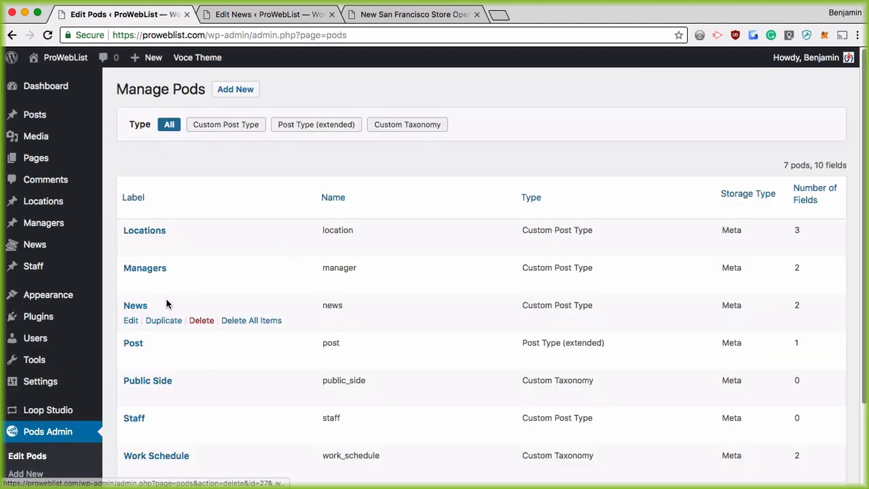
scroll(167, 305, "down", 1)
left_click(131, 320)
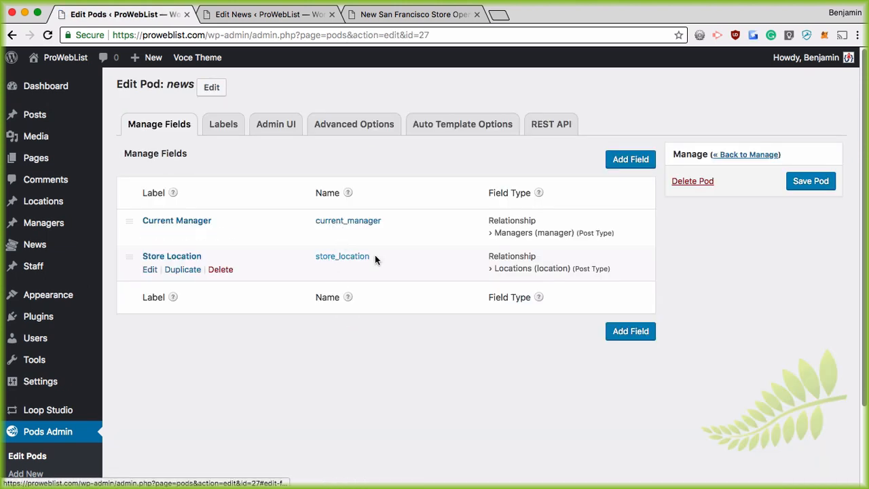
double_click(358, 256)
key("super+c")
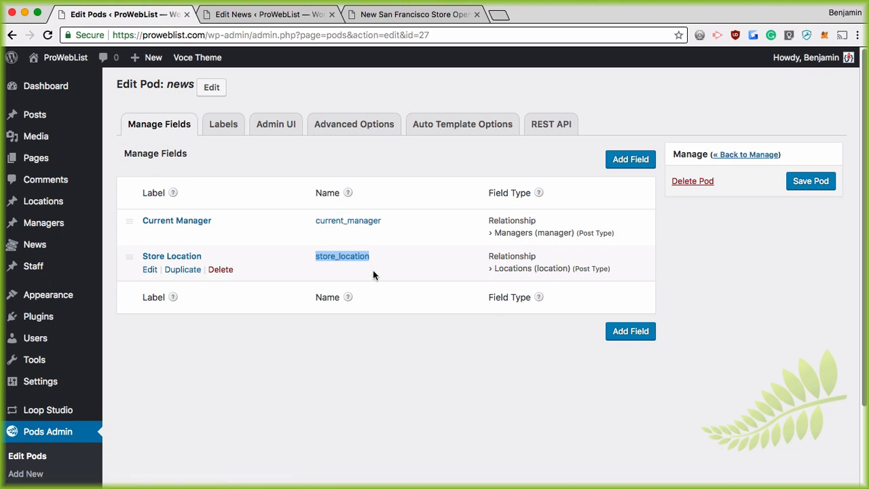
left_click(268, 14)
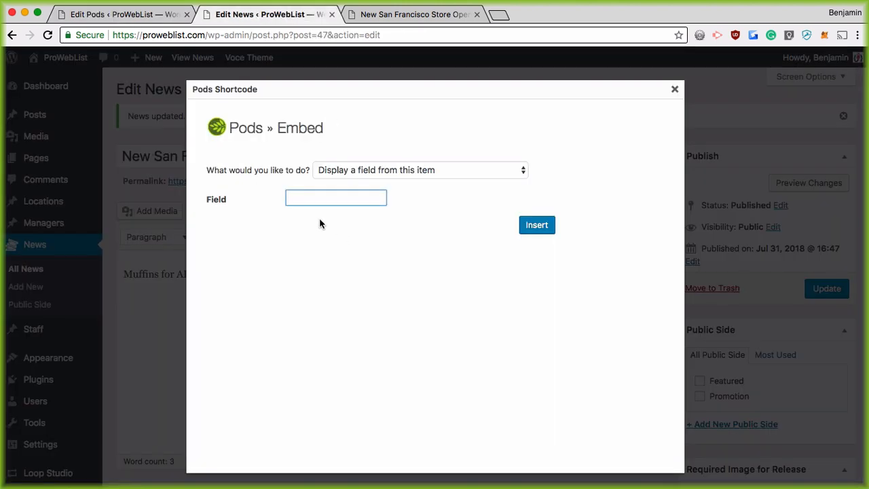
Insert the [pods field="store_location"] shortcode after a bold 'Store Location:' label and update the post
key("super+v")
left_click(544, 227)
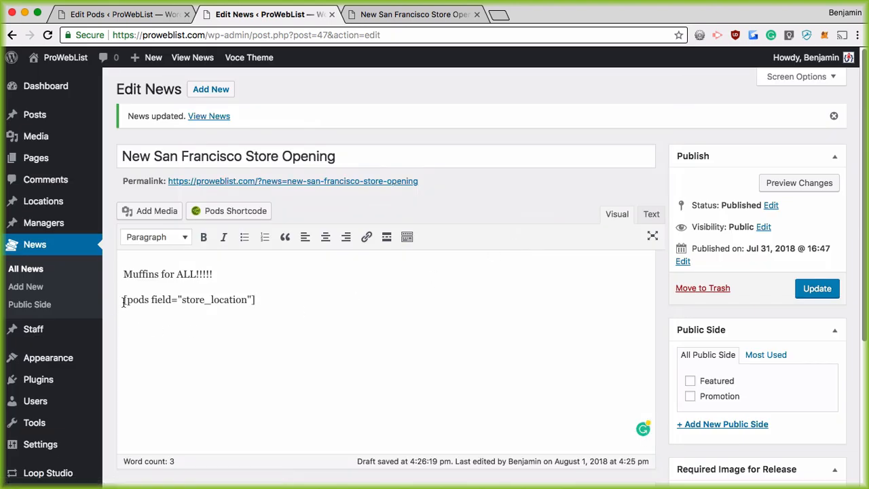
key("ctrl+b")
type("Store Locat")
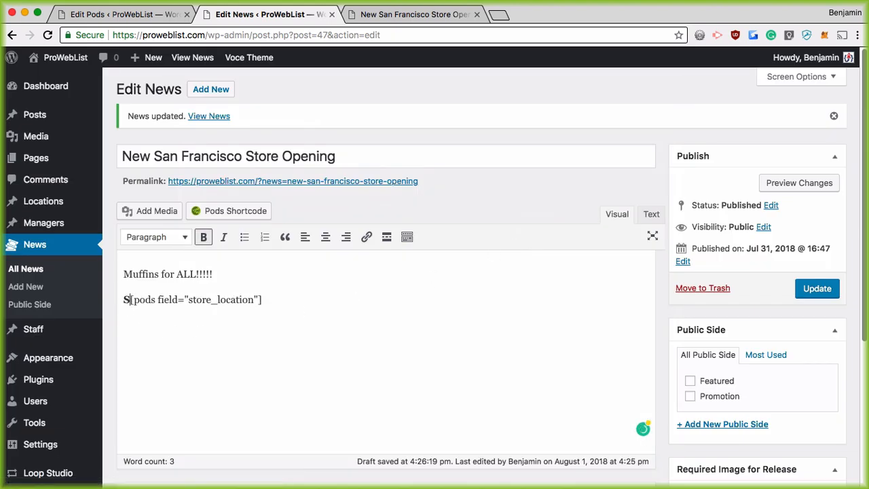
type("ion:")
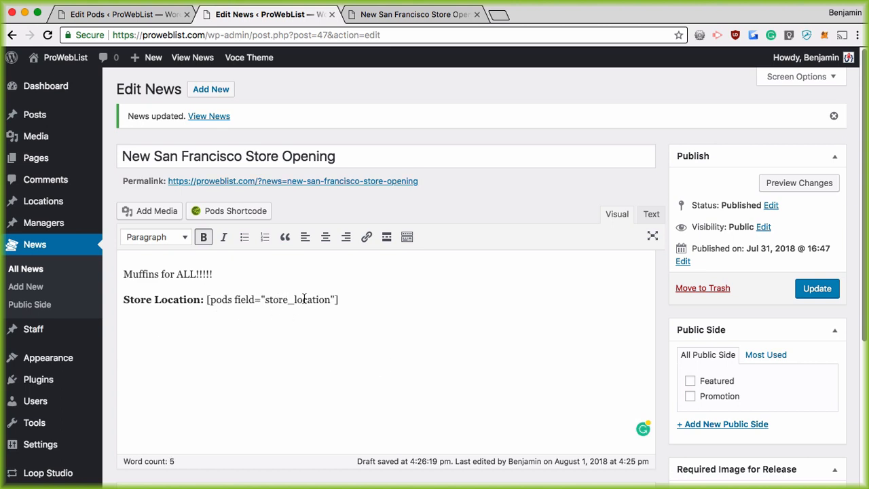
left_click(807, 291)
Reload the live post to check the store location, then go back to editing
left_click(413, 15)
left_click(125, 275)
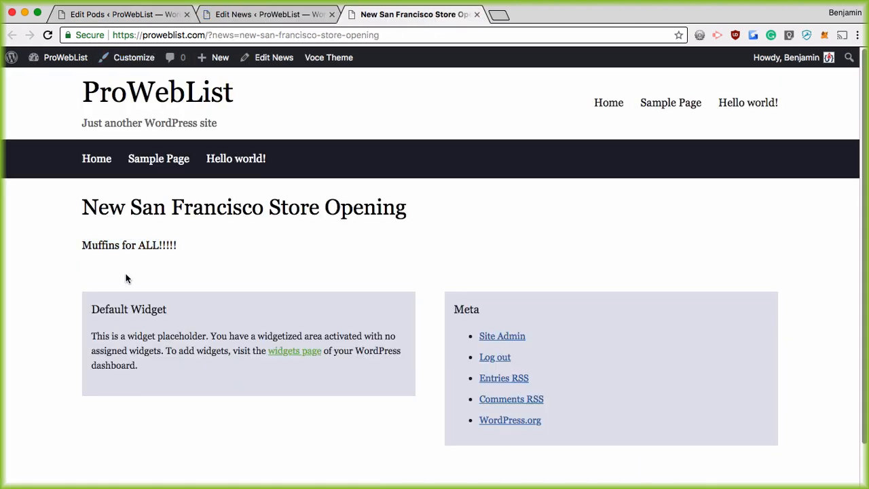
left_click(132, 57)
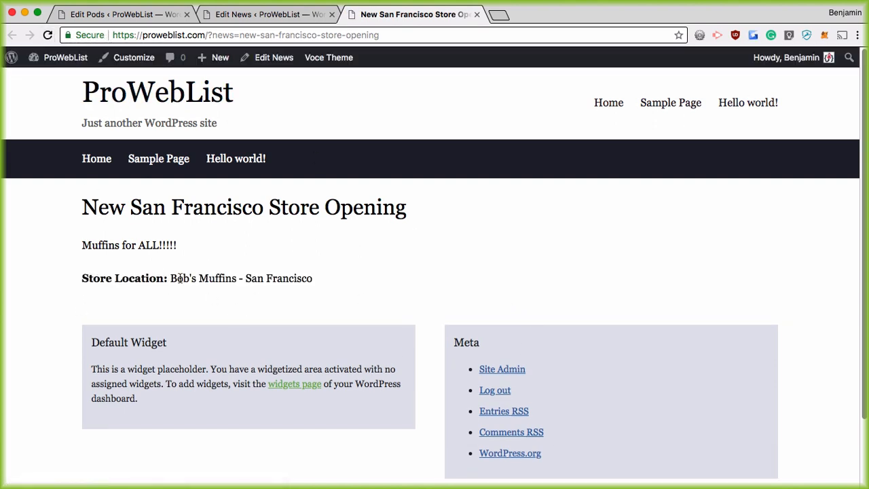
left_click(268, 15)
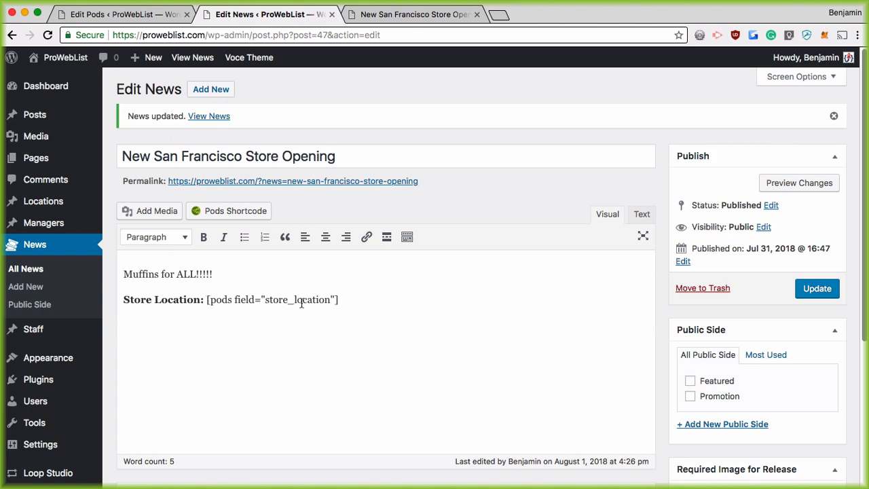
Change Store Location to Bob's Muffins – New York, update, and confirm it on the live post
scroll(375, 306, "down", 5)
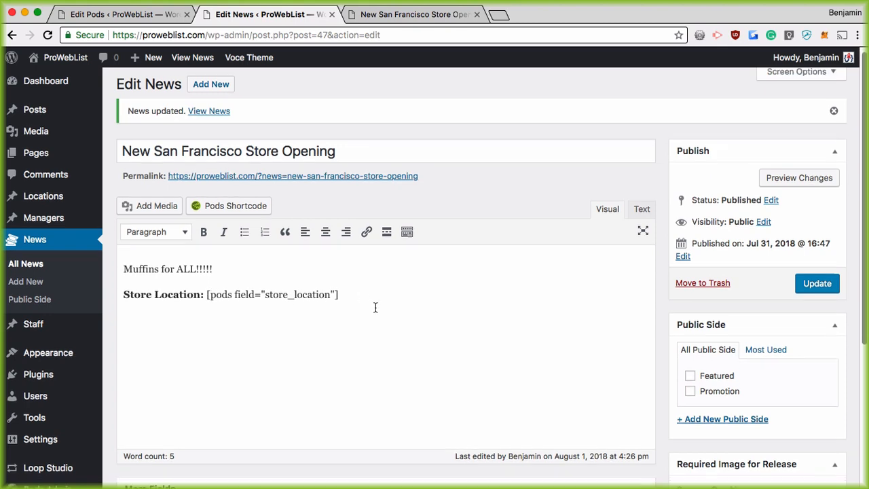
left_click(393, 429)
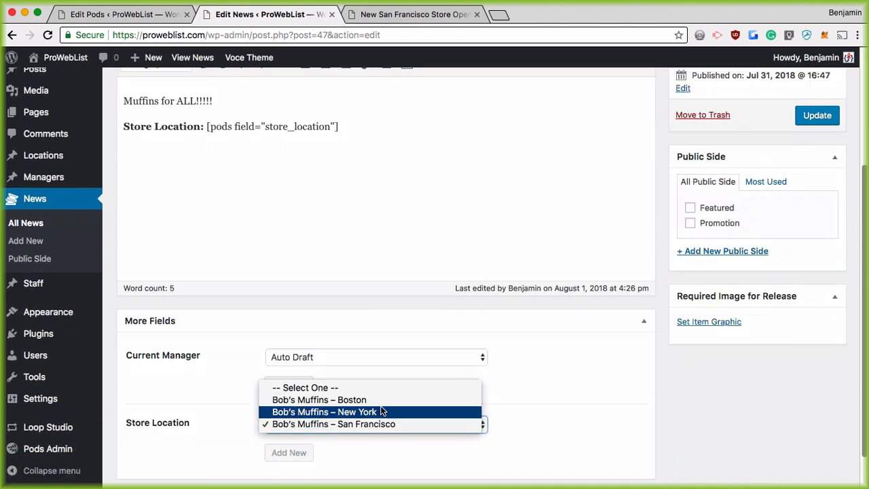
left_click(382, 411)
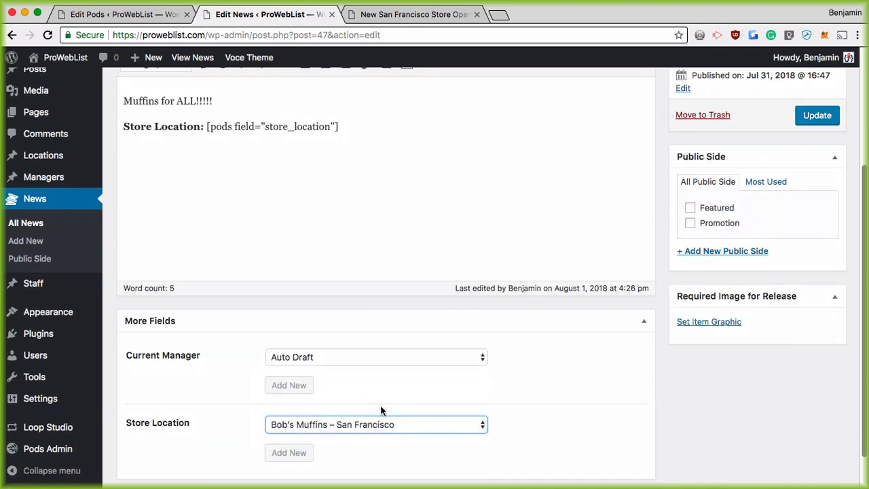
left_click(817, 115)
left_click(400, 21)
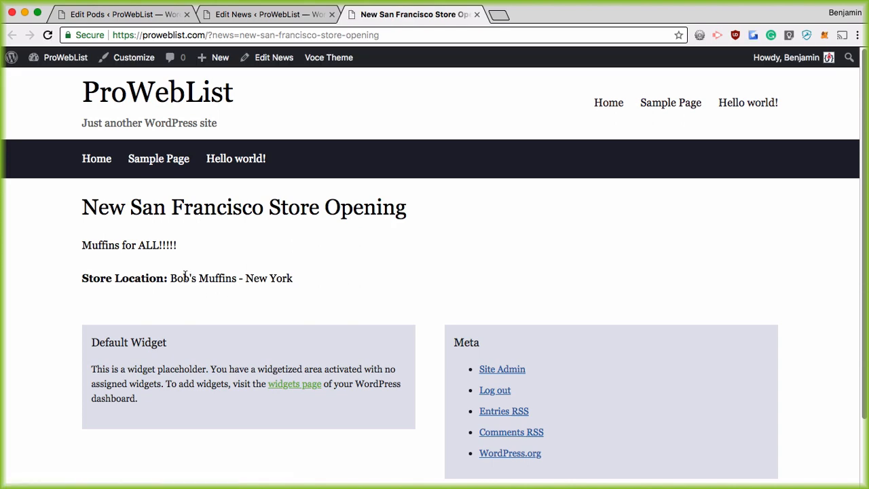
left_click(265, 13)
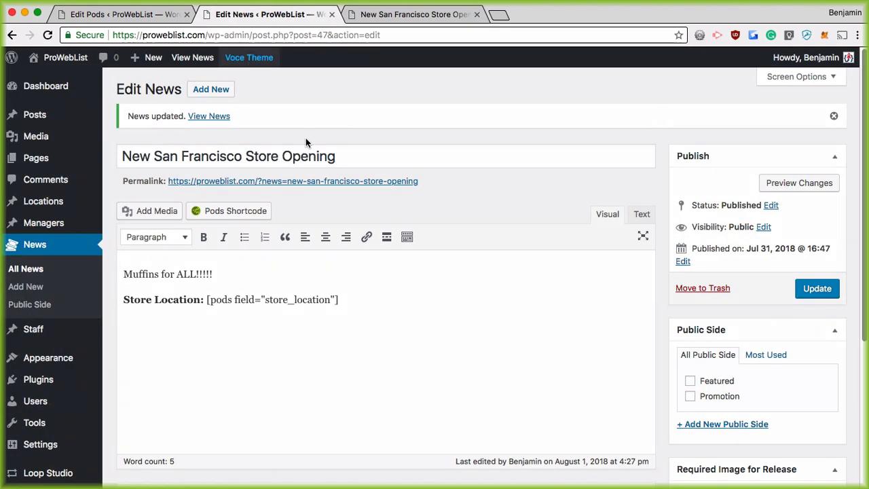
Review the Pods embed options, close the dialog unchanged, and return to the News pod's fields
scroll(395, 364, "down", 5)
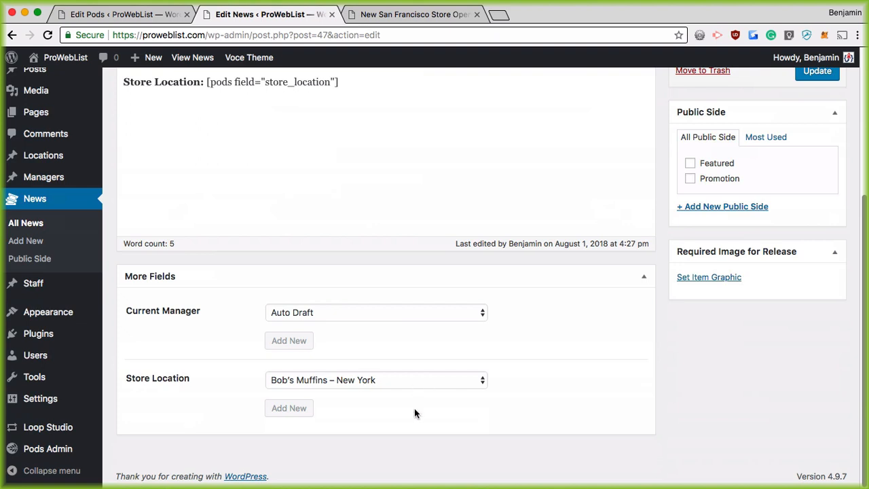
scroll(296, 243, "up", 2)
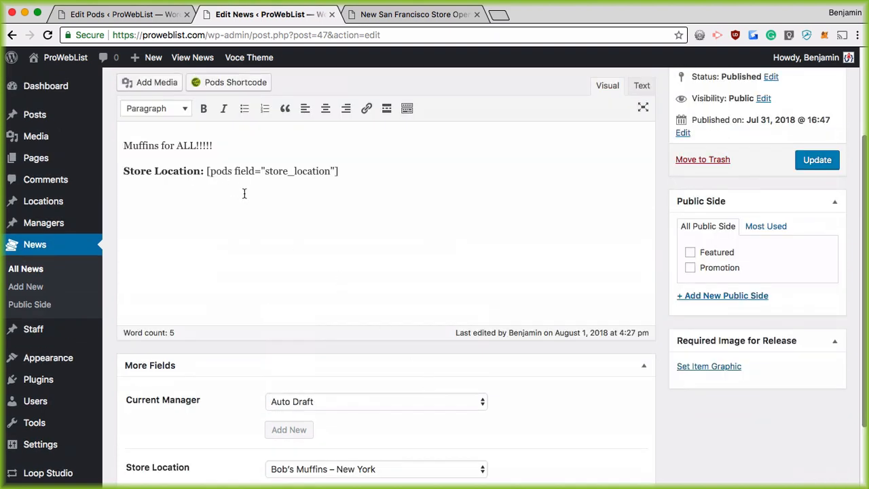
scroll(368, 251, "up", 2)
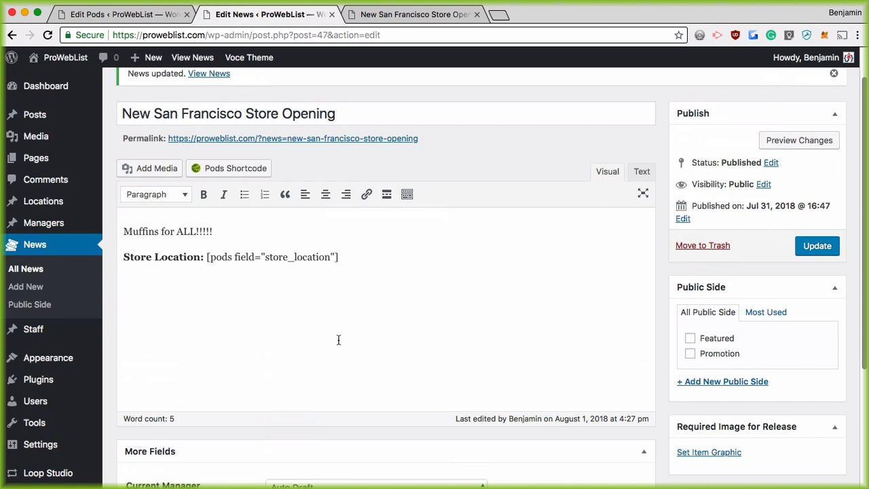
left_click(218, 167)
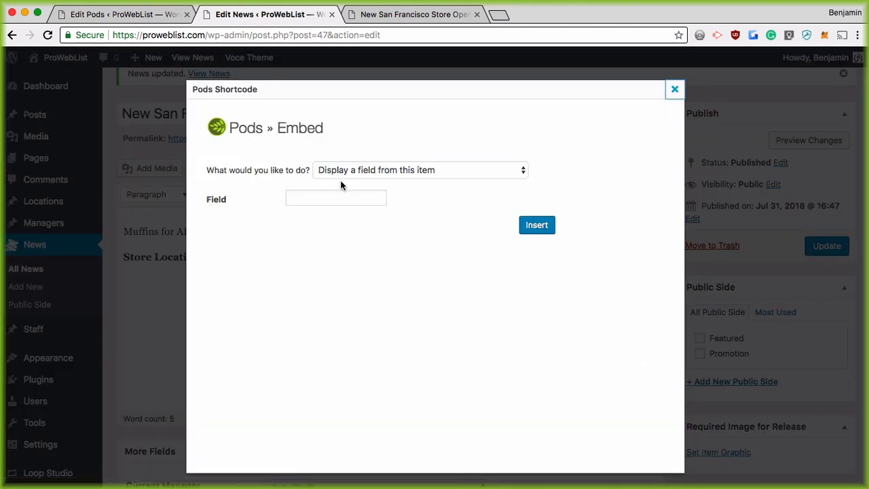
left_click(413, 172)
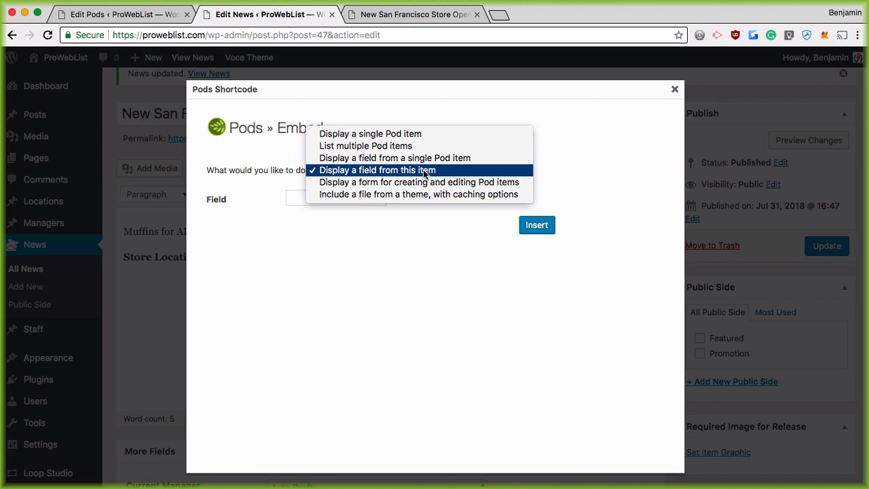
left_click(432, 170)
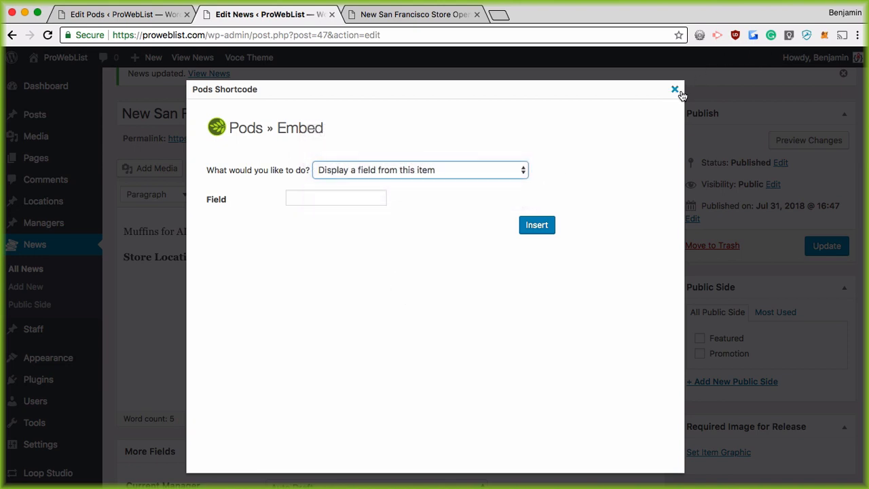
left_click(675, 89)
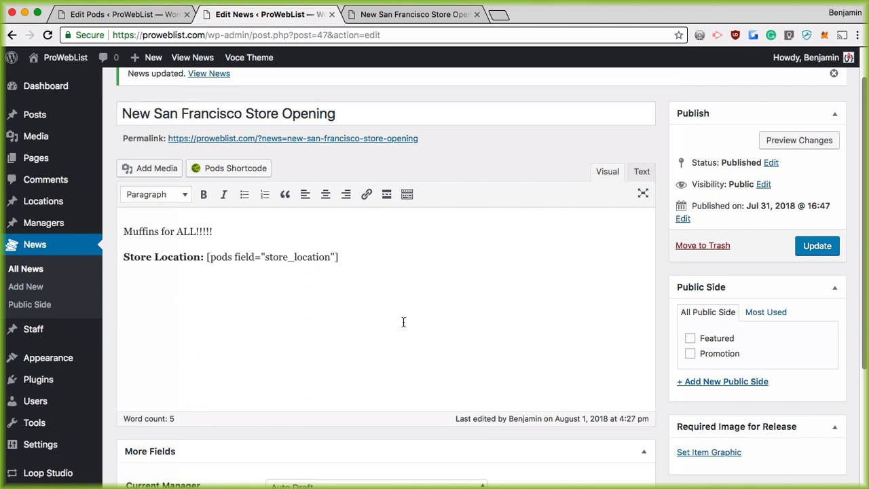
left_click(117, 13)
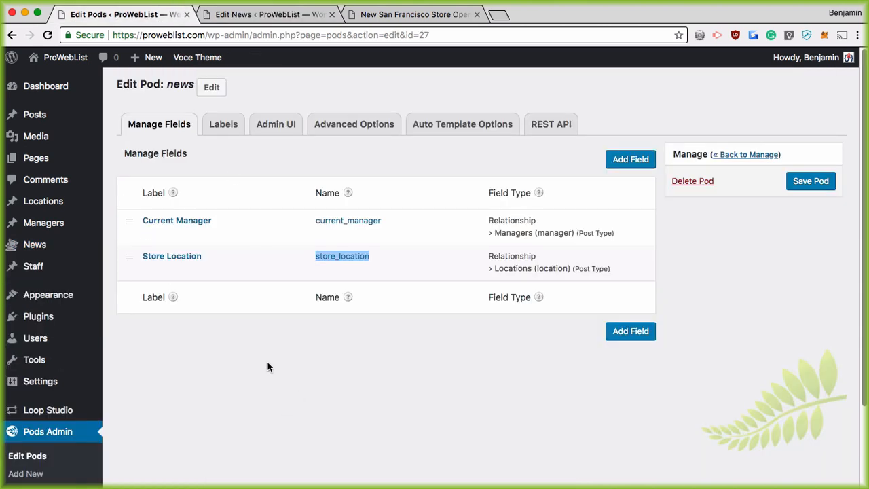
Go to Pods Admin > Templates and start a new Pod template with Add New
scroll(267, 365, "down", 3)
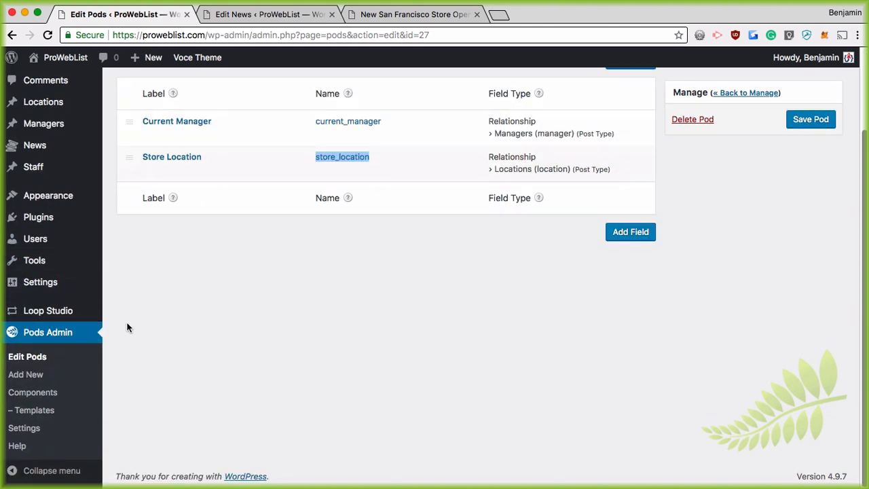
left_click(34, 411)
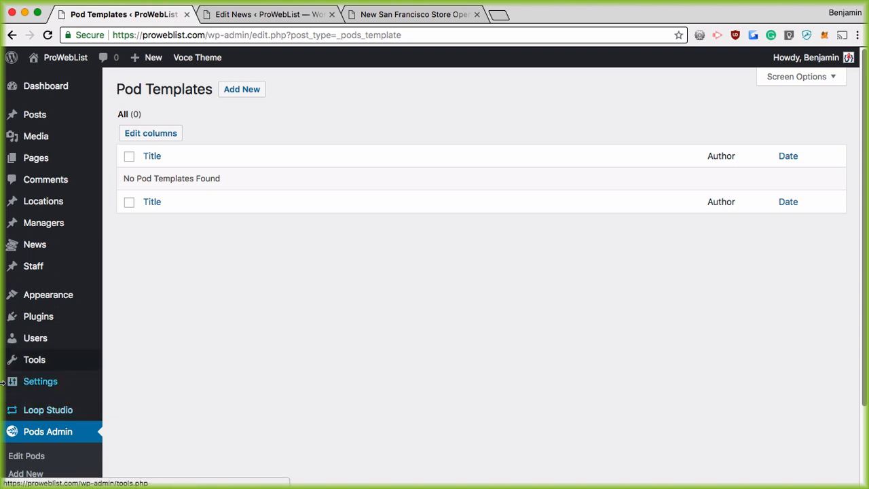
left_click(243, 93)
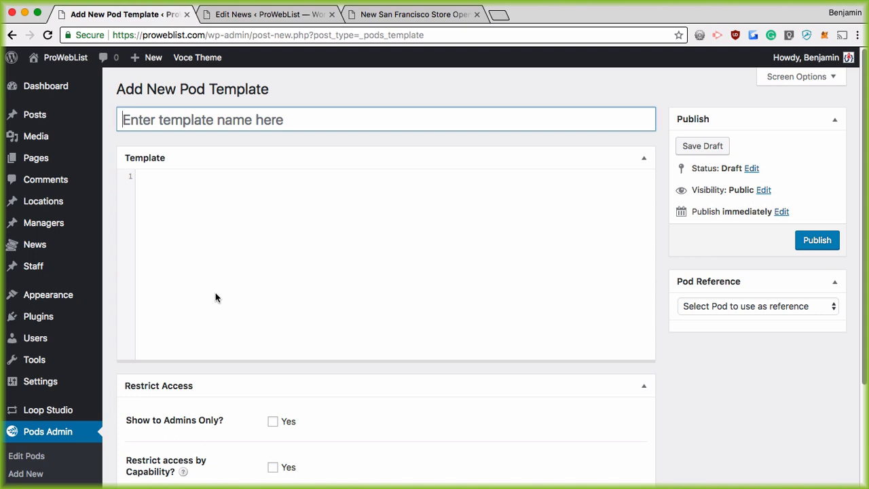
Title the new Pod template 'Post News Box' and place the cursor in its code editor
left_click(174, 120)
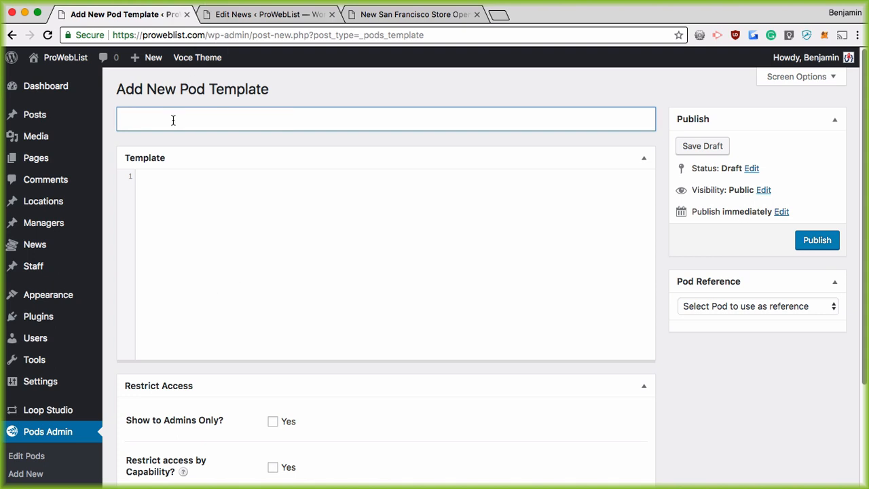
type("Post News Box")
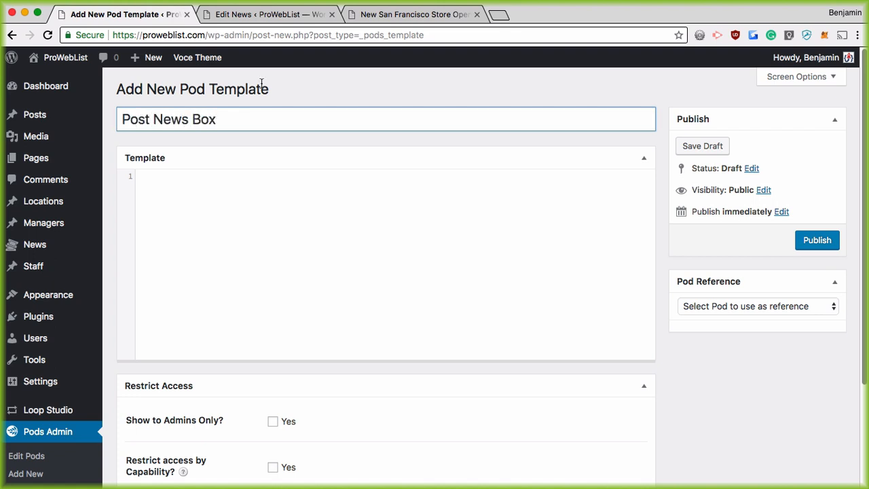
left_click(272, 193)
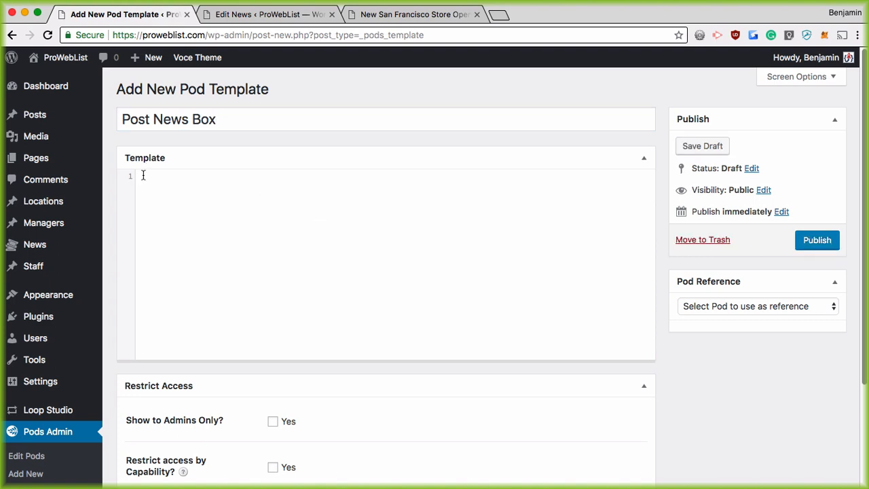
mouse_move(93, 201)
Choose News in the Pod Reference dropdown so its fields are listed for the template
left_click(748, 307)
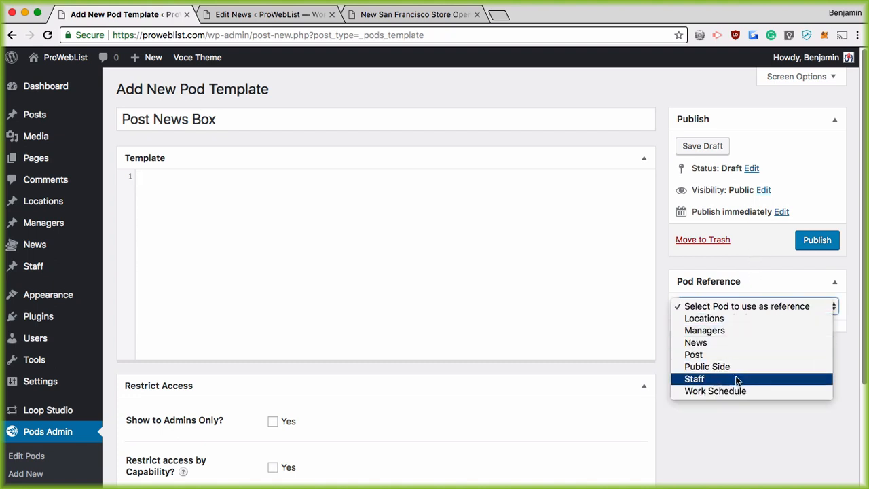
left_click(699, 343)
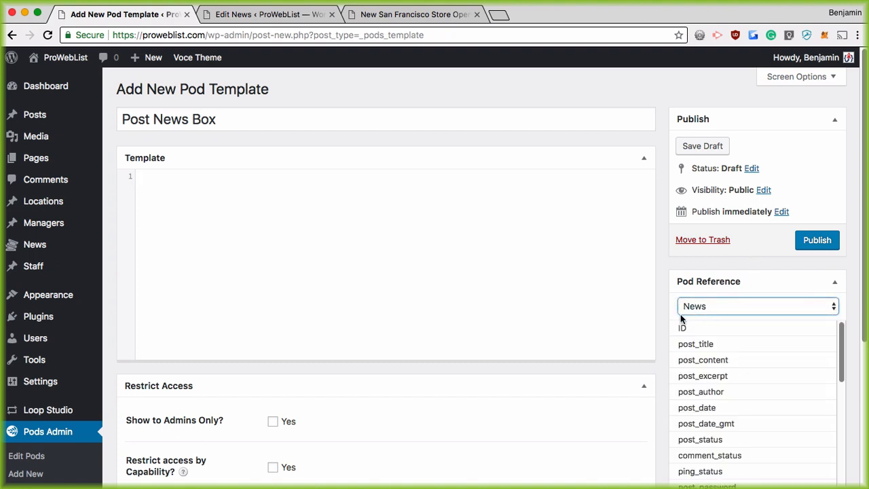
scroll(665, 319, "down", 5)
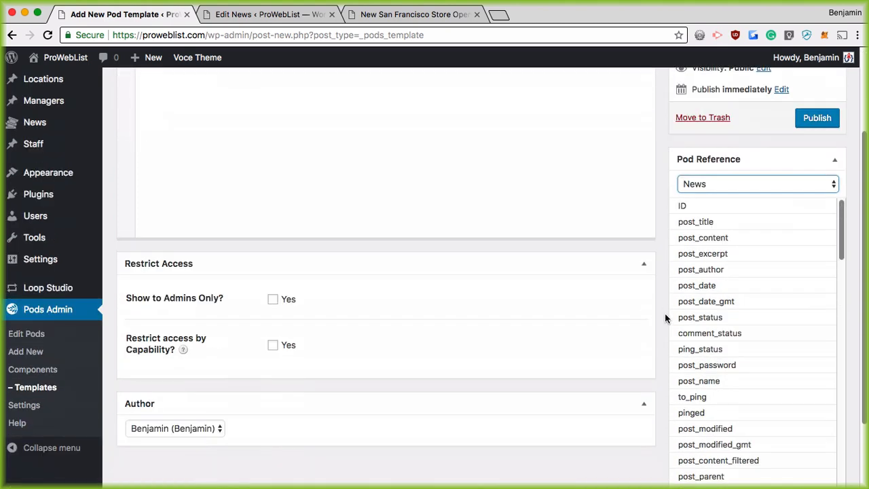
left_click_drag(839, 188, 840, 156)
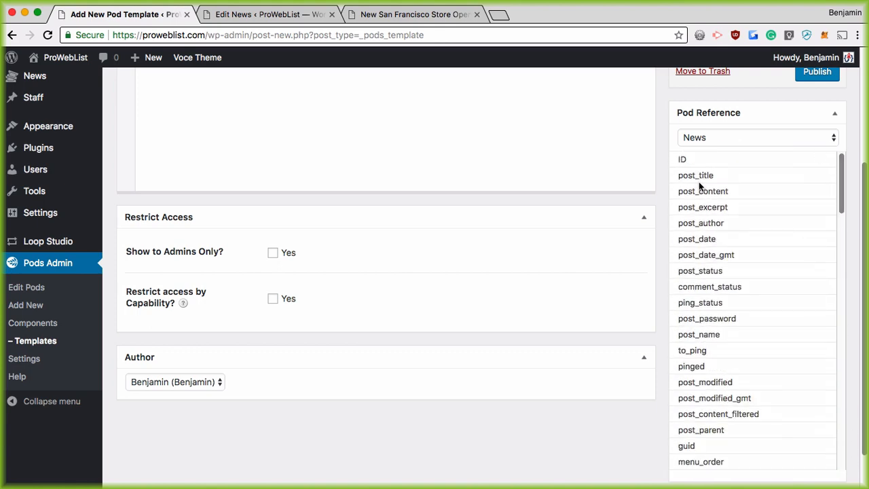
scroll(644, 213, "up", 5)
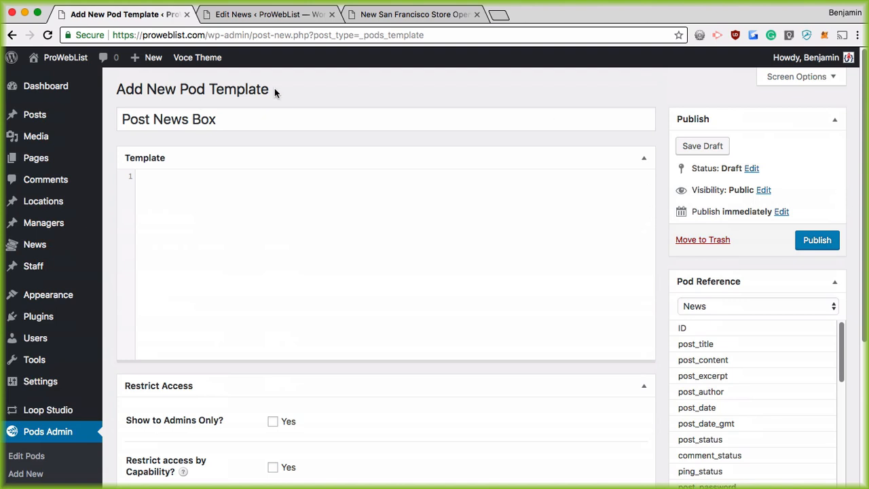
mouse_move(33, 245)
Write a div with display:block, 25px margin and padding, a 2px solid #ccc border, and its closing </div>
left_click(203, 187)
type("<div style=\"display:bl")
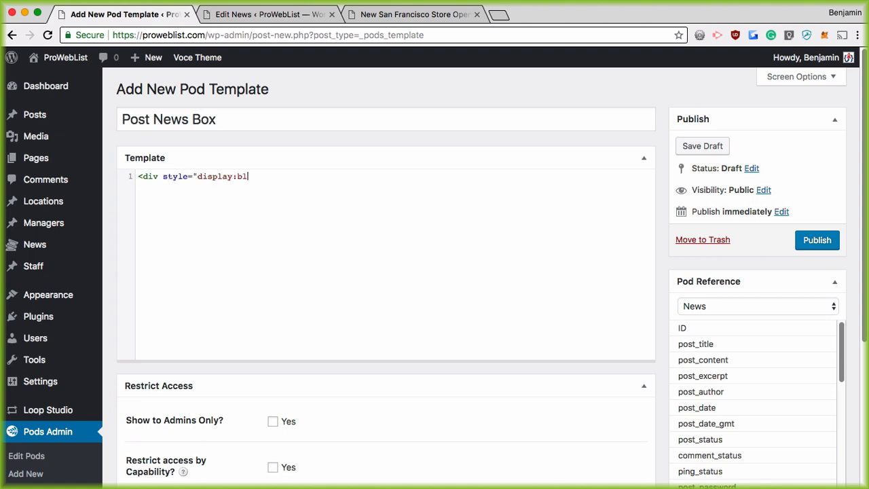
type("ock;margin:25px;padding")
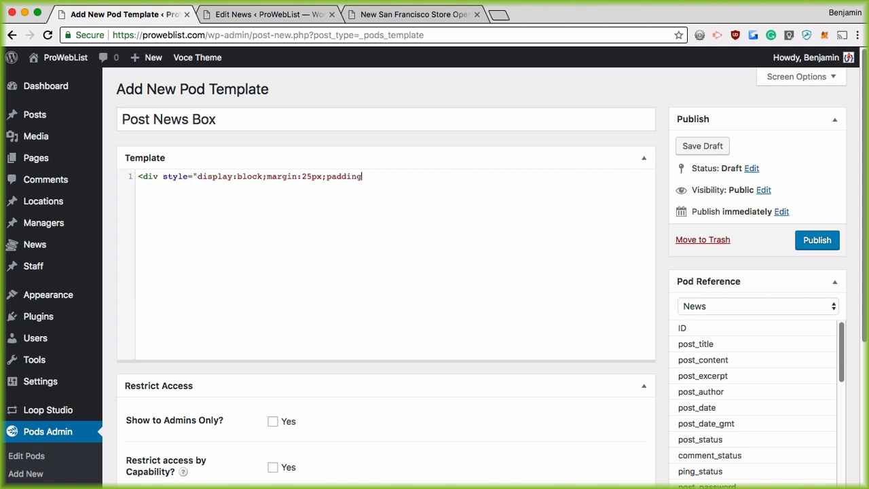
type(":25px;border:2px solid #cc")
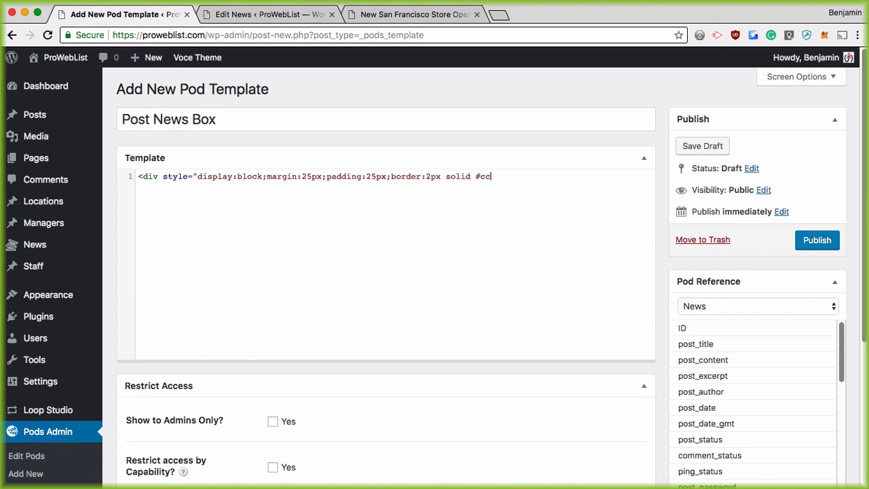
type("c;\">")
key("Return")
key("Return")
type("</div>")
Add a bold 'Store Location:' label inside the div, then begin a {@ field tag
key("Up")
type("<strong>Store Location")
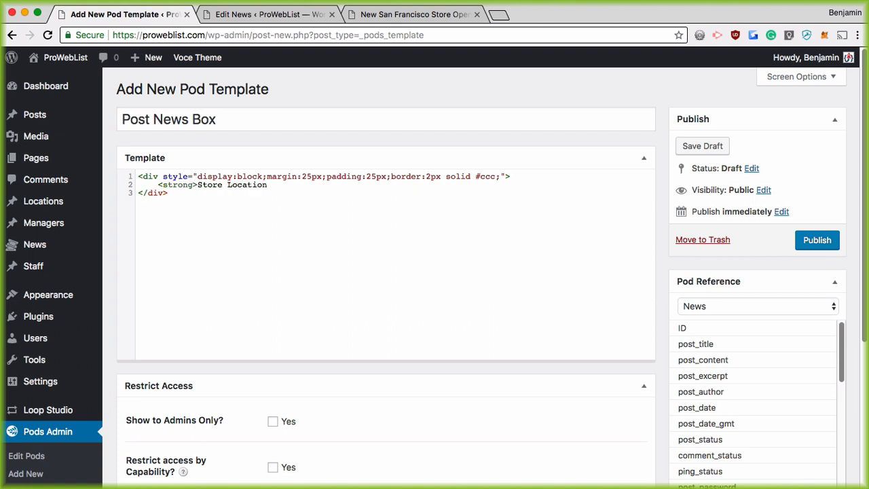
type(":</b")
key("BackSpace")
type("strong>")
left_click(294, 15)
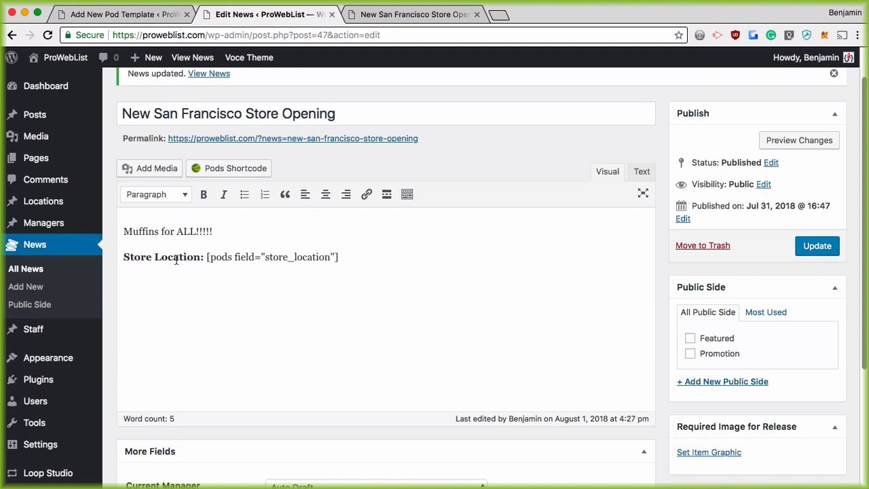
left_click(93, 13)
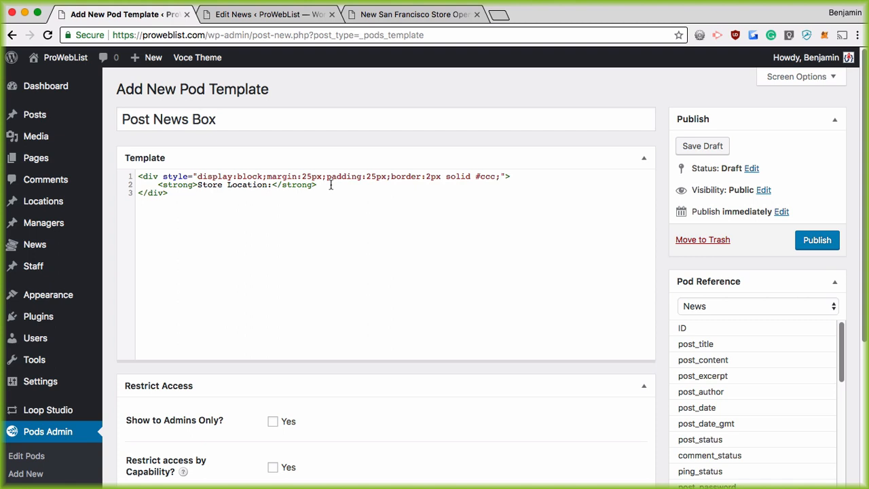
type("{@")
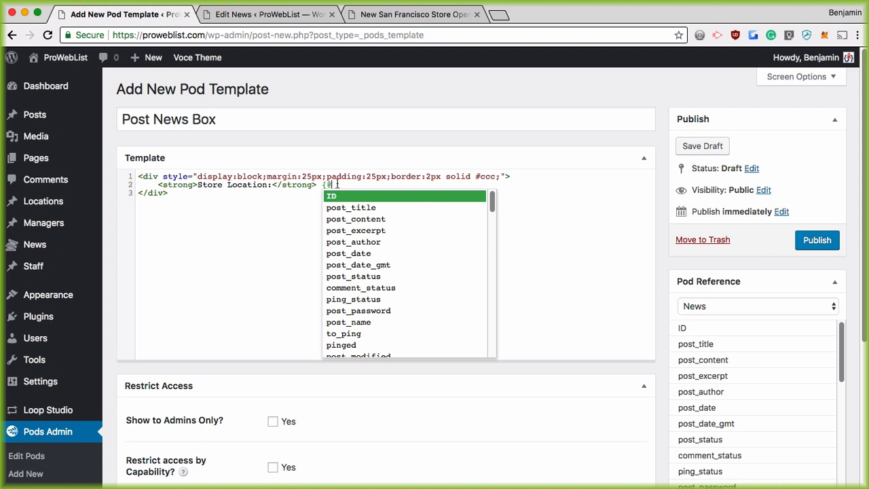
type("s")
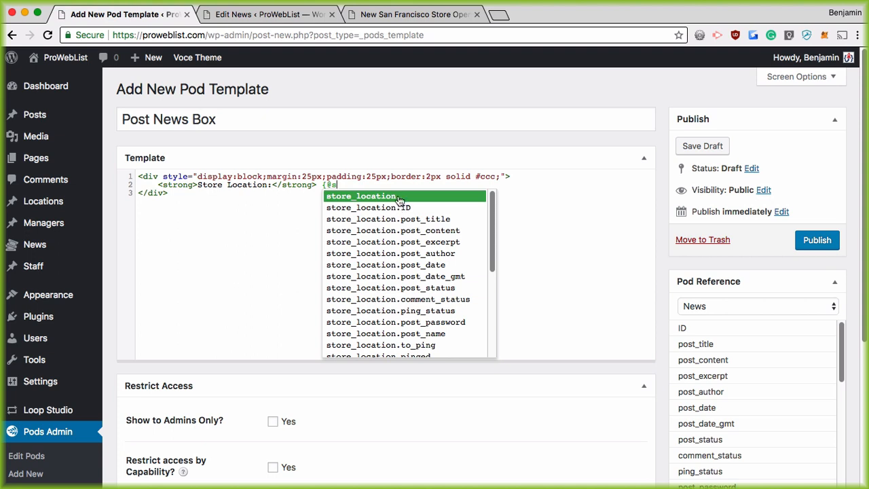
mouse_move(25, 205)
type("tore_location")
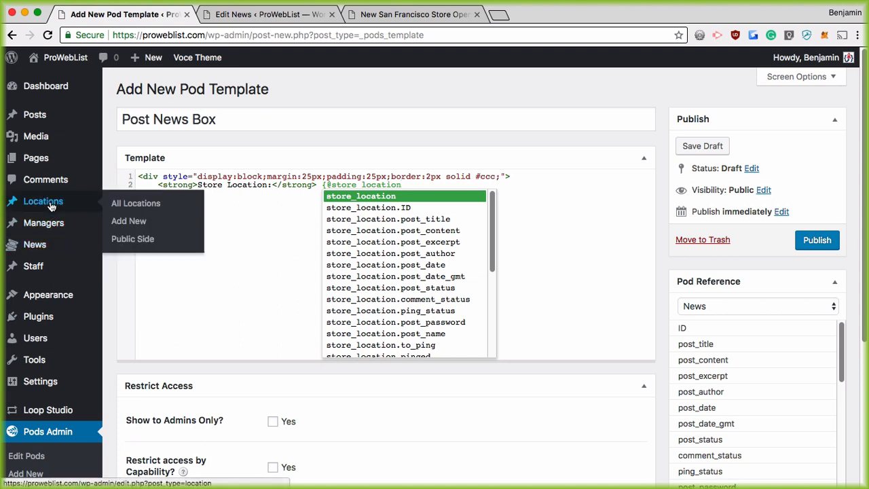
Open the All Locations list in a new browser tab, keeping the template page open
right_click(119, 204)
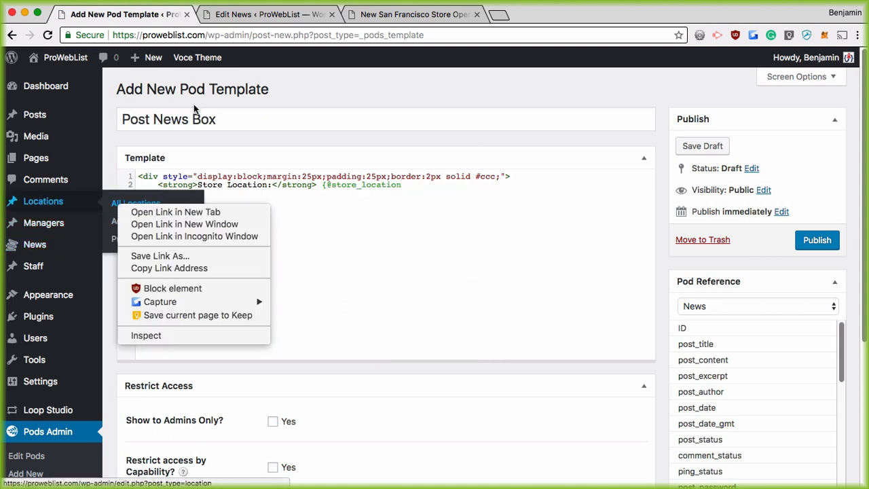
left_click(118, 203)
left_click(121, 204)
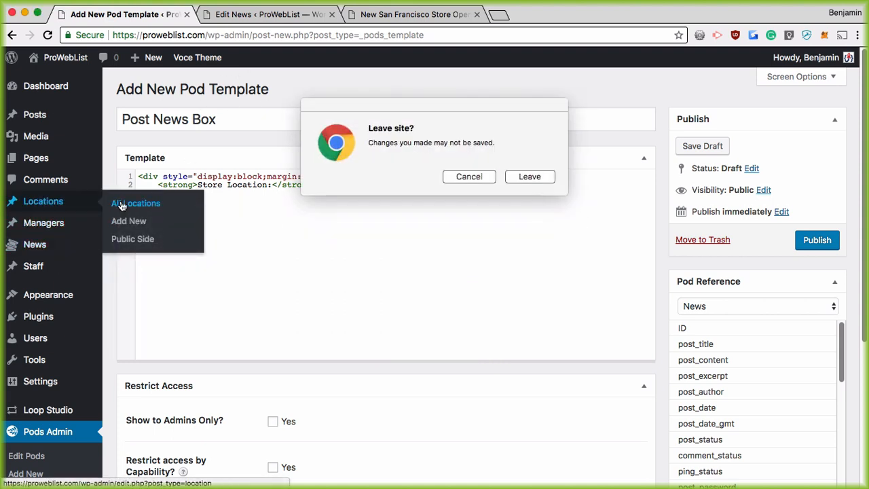
key("Escape")
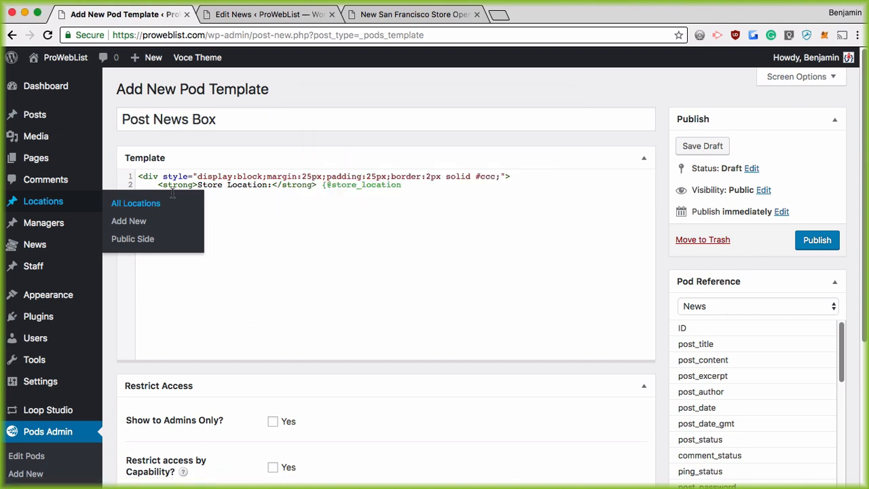
right_click(131, 206)
left_click(163, 209)
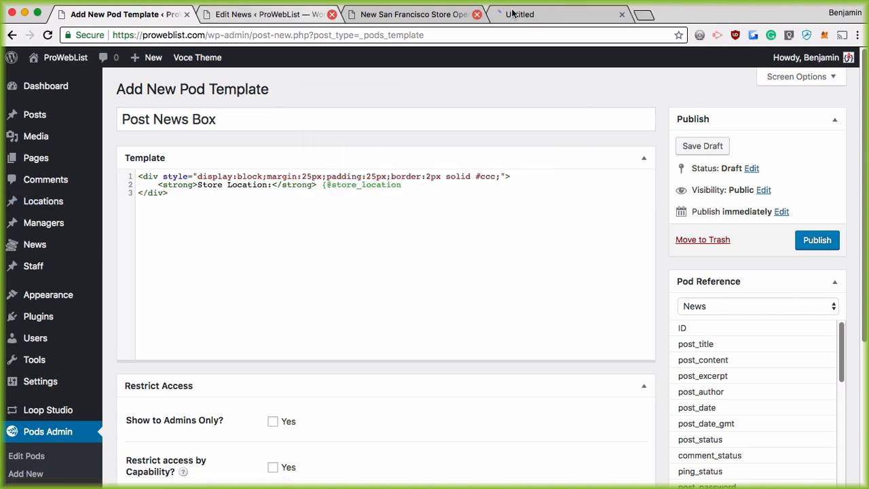
left_click(495, 23)
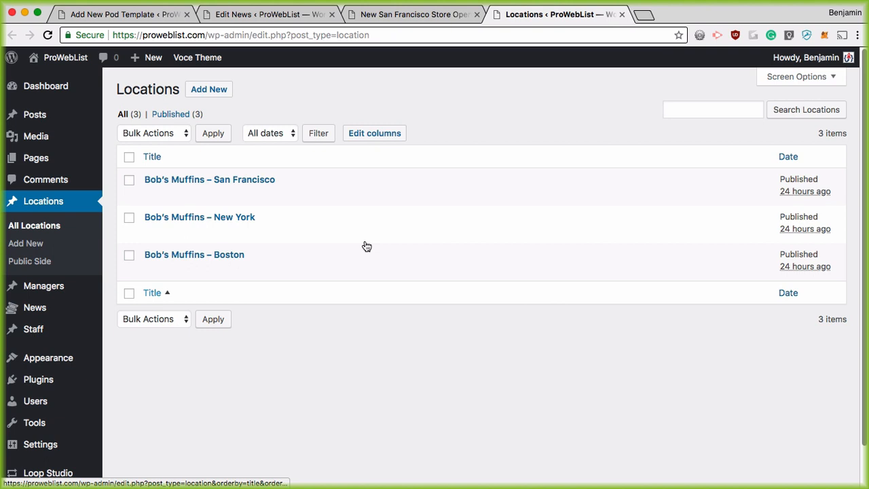
Give Bob's Muffins – San Francisco the Store Address 123 Main Street, update it, and return to the template
mouse_move(218, 189)
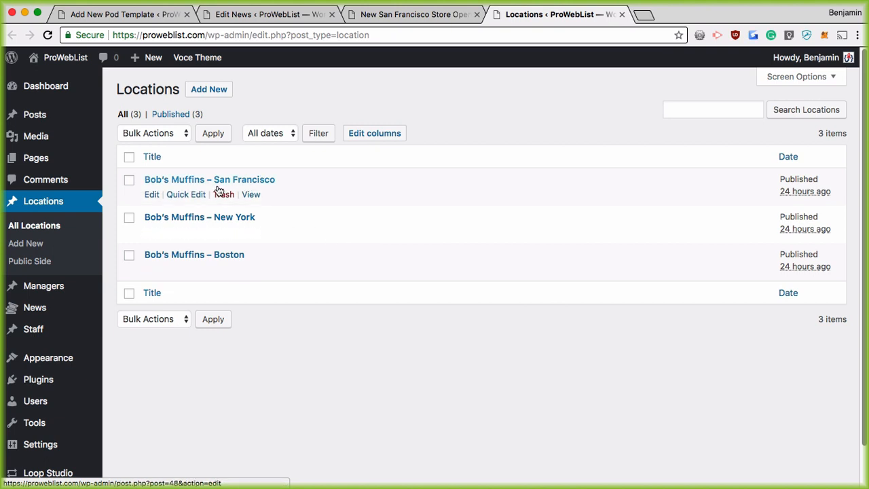
left_click(151, 195)
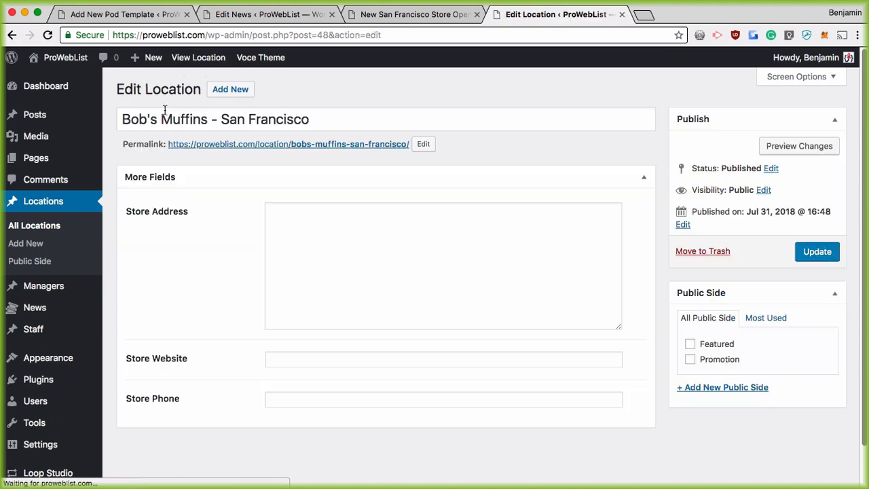
left_click_drag(126, 120, 344, 120)
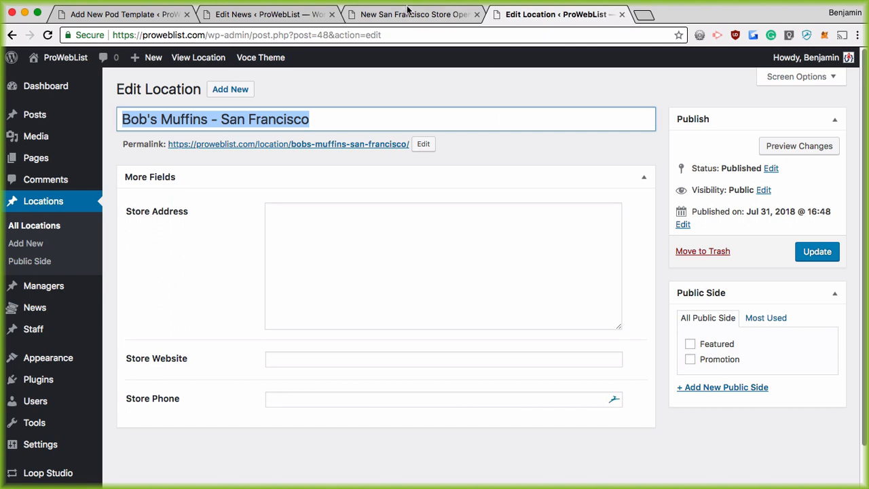
left_click(312, 258)
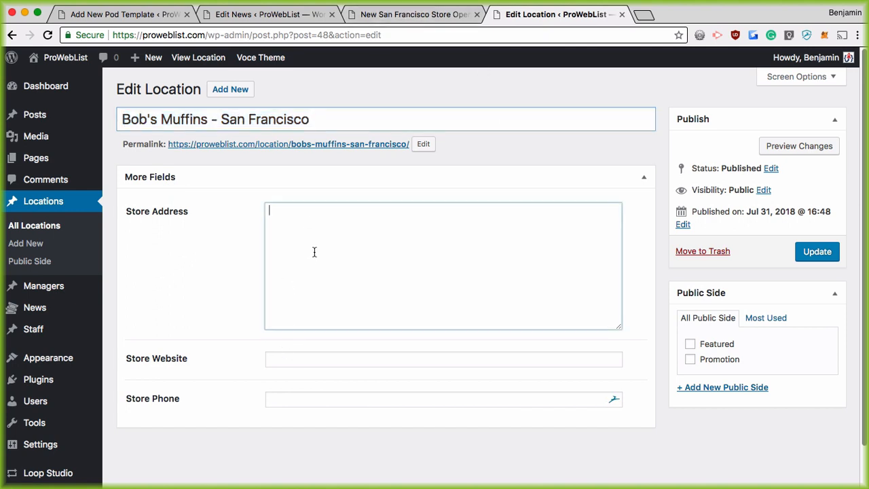
type("123 Main Street")
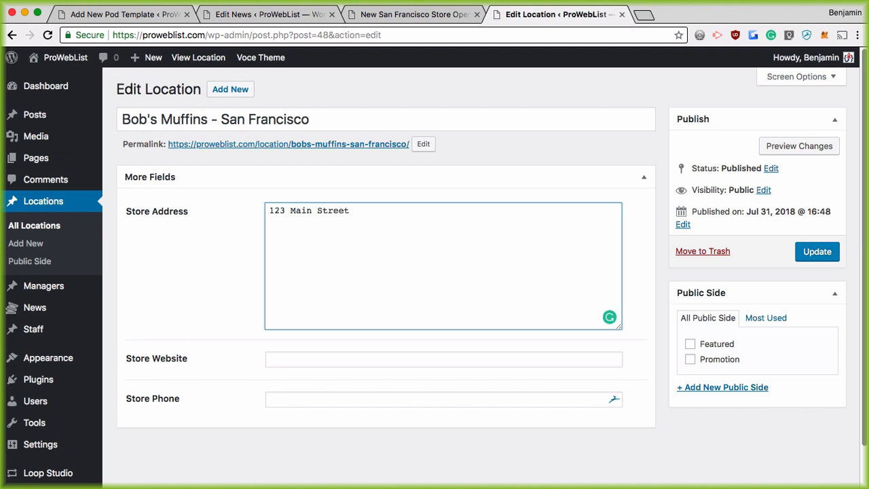
left_click(807, 258)
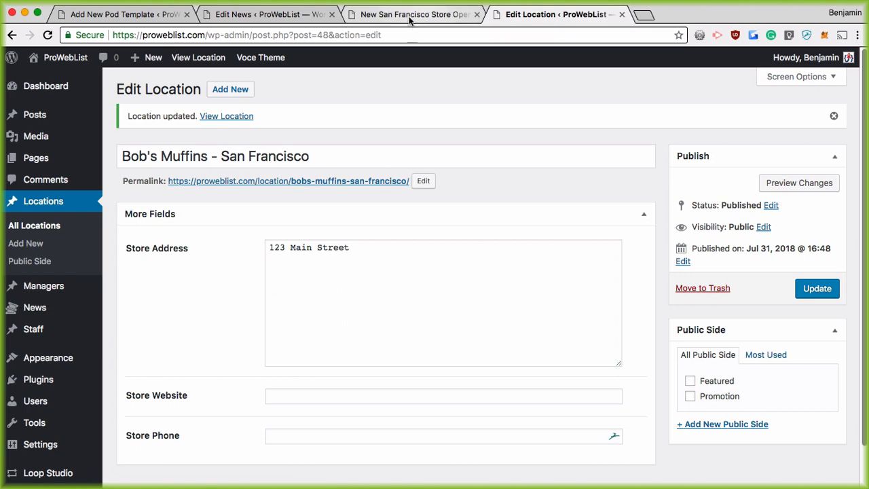
left_click(268, 14)
left_click(123, 14)
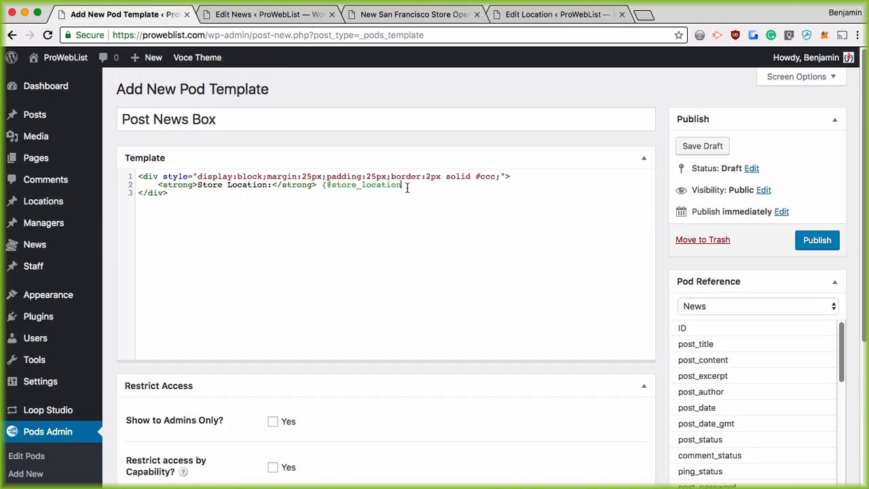
type(".")
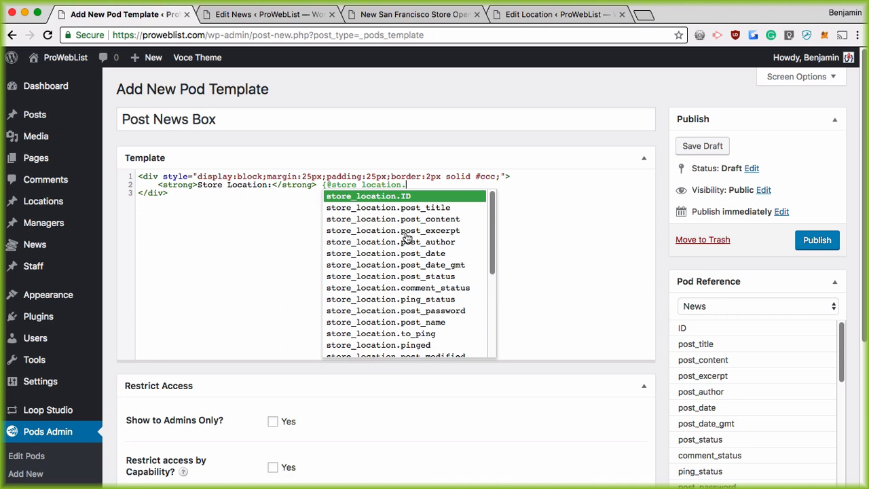
scroll(414, 217, "down", 1)
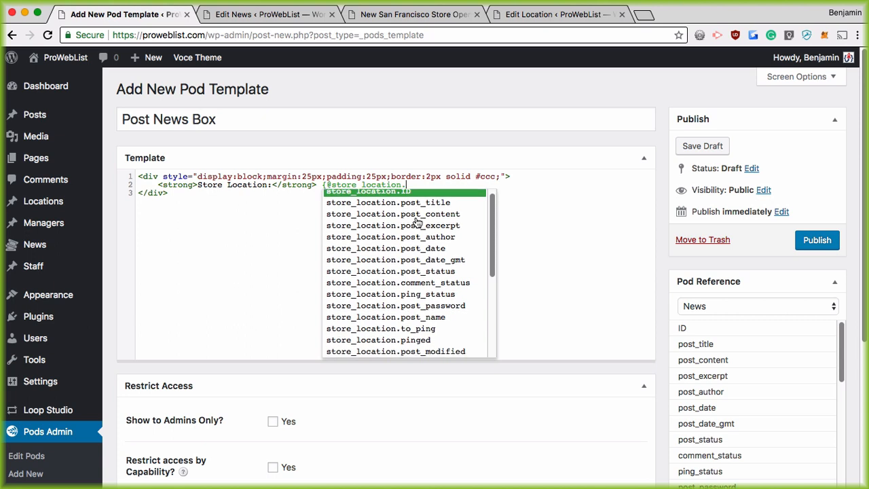
scroll(415, 314, "up", 1)
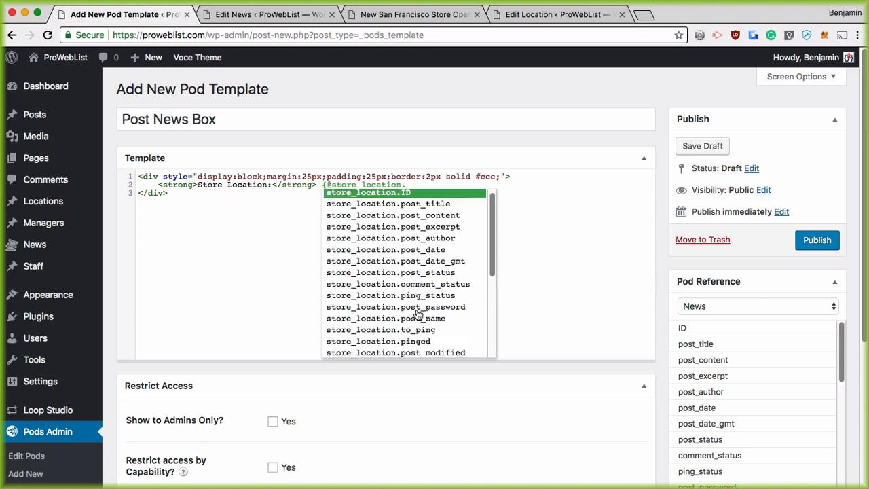
left_click(408, 206)
type("}<br")
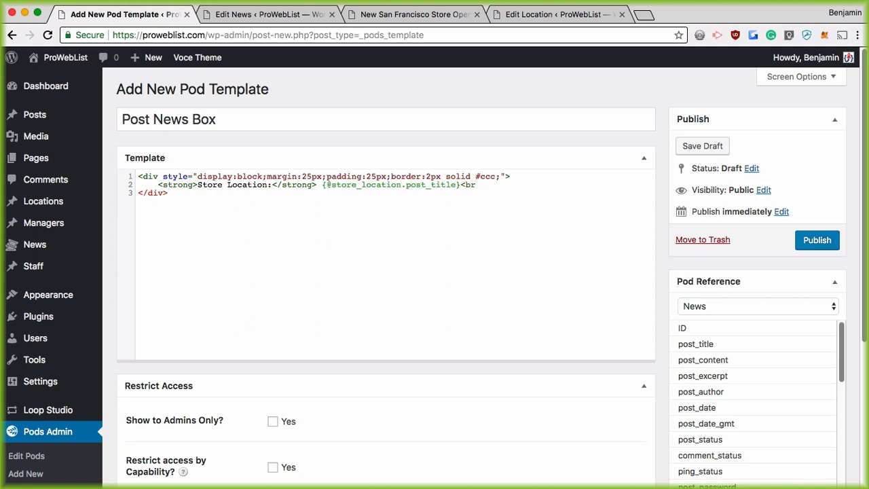
type(">")
key("Return")
type("{@stor")
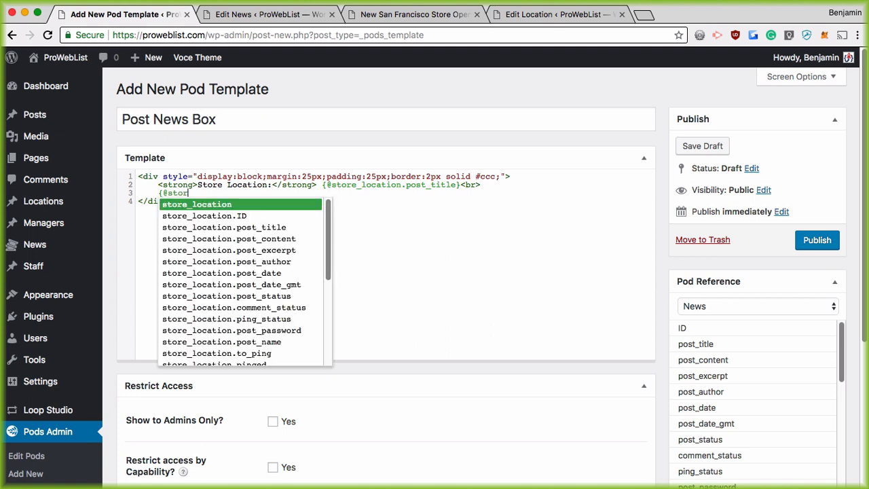
type("e_location.post")
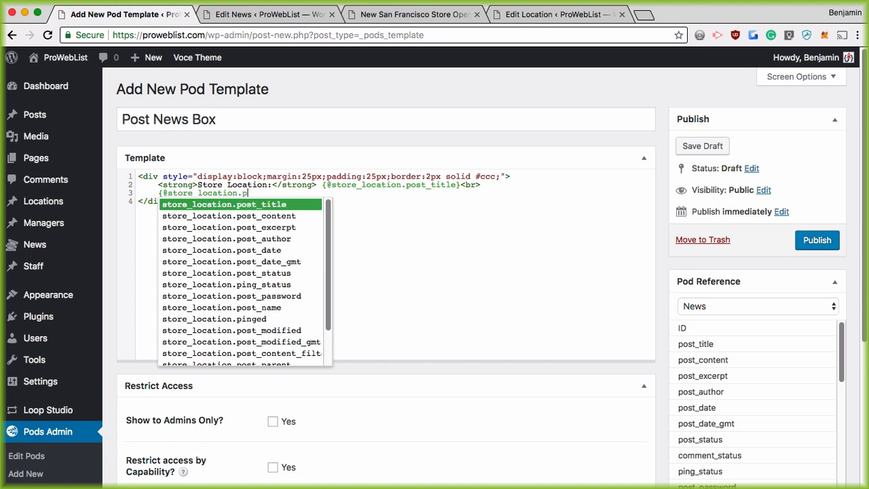
key("BackSpace")
key("BackSpace")
key("BackSpace")
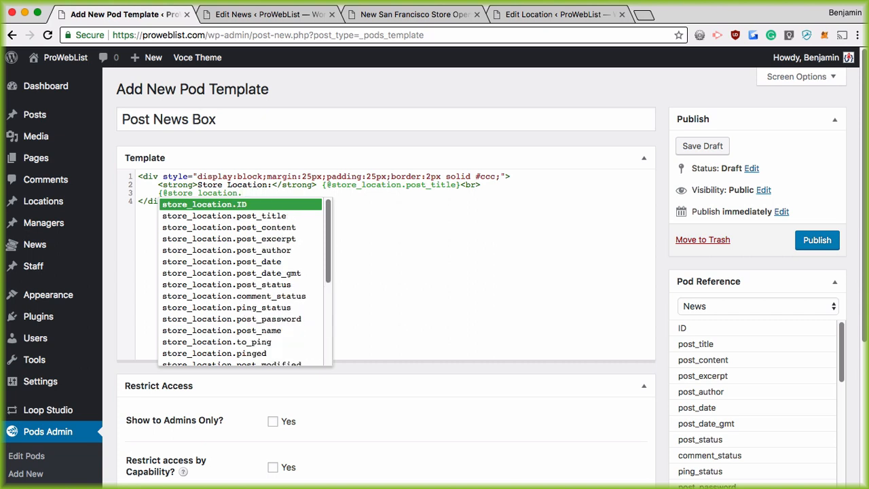
scroll(194, 306, "down", 5)
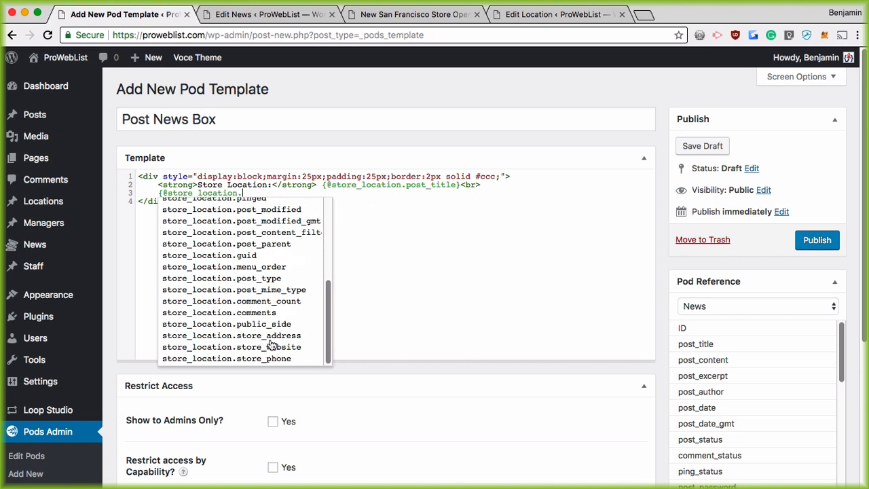
double_click(250, 336)
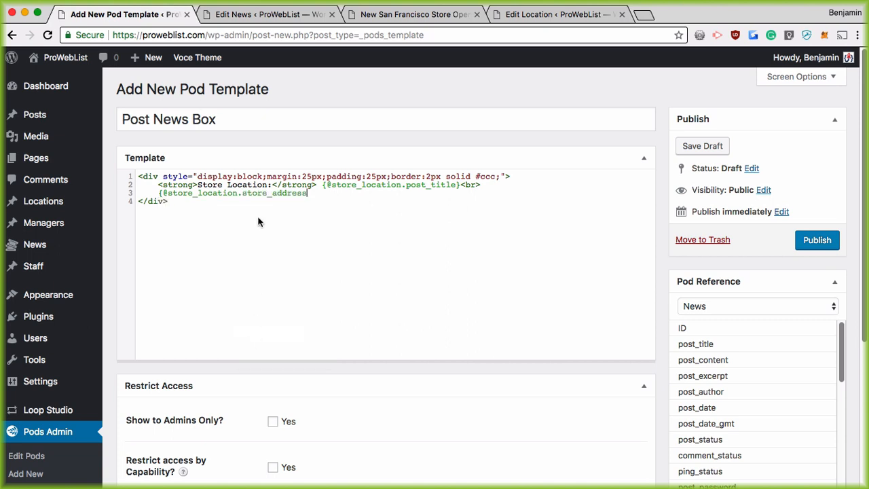
type("}")
key("Return")
type("<p>Manager: {")
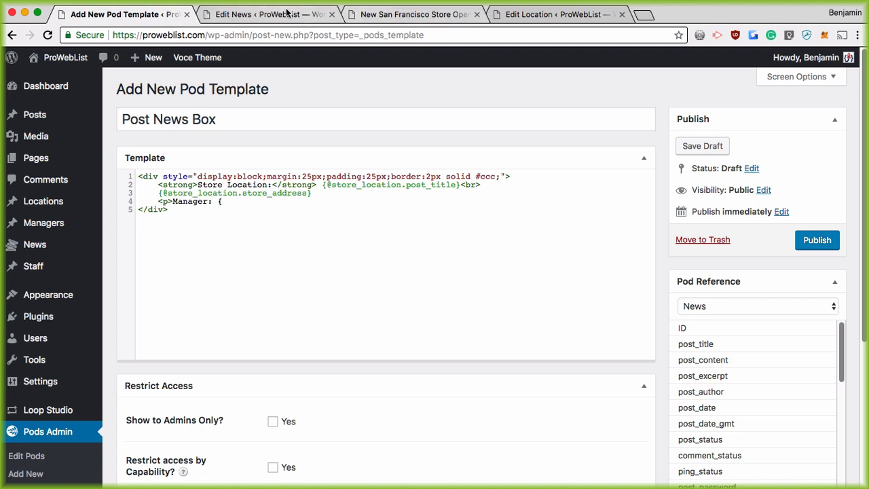
Check the New San Francisco Store Opening post's More Fields values, then return to the template
left_click(422, 14)
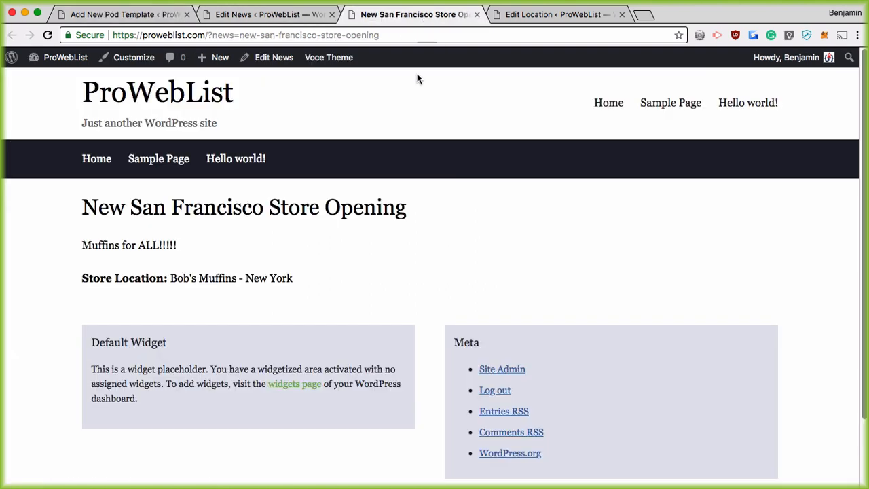
left_click(263, 9)
scroll(288, 279, "down", 3)
scroll(310, 242, "up", 5)
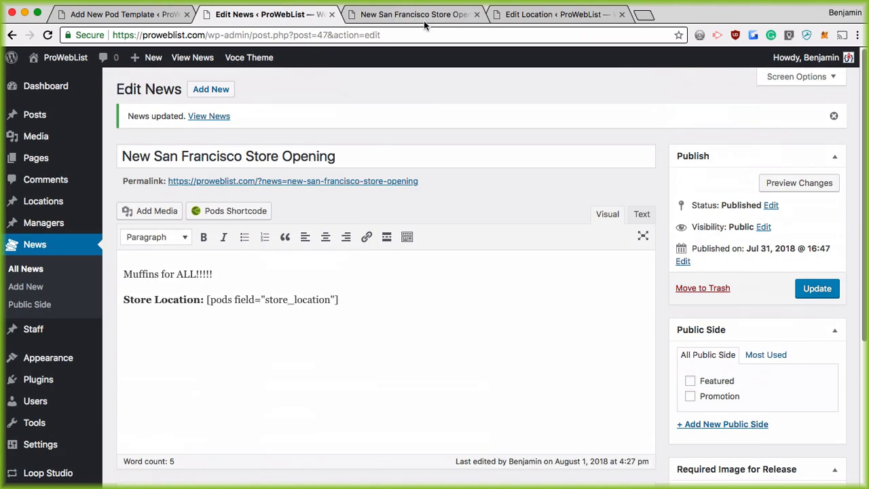
left_click(415, 14)
left_click(266, 59)
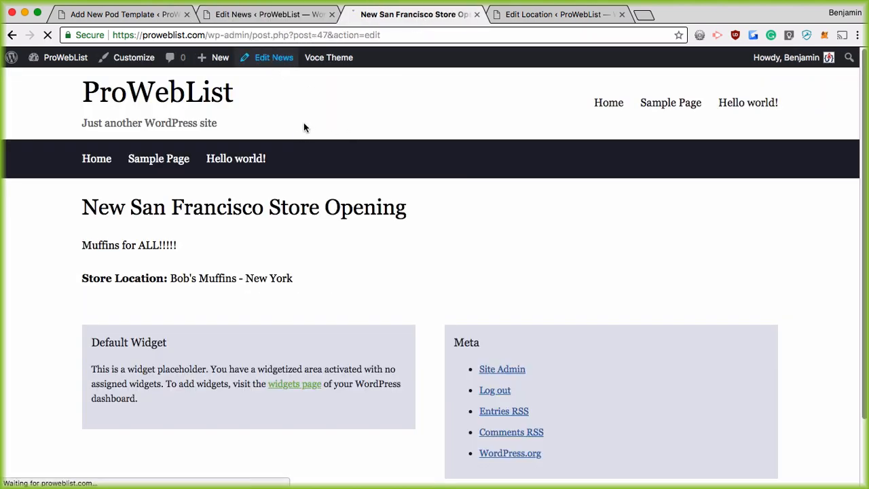
scroll(500, 233, "down", 4)
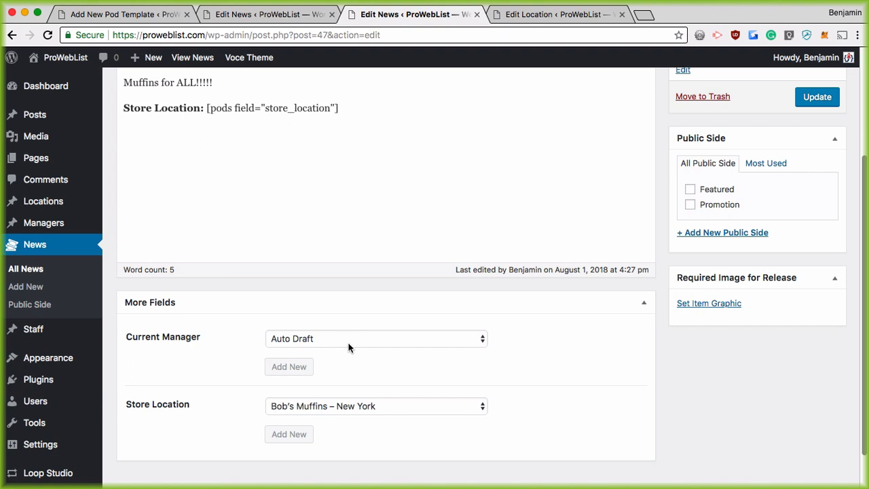
left_click(167, 17)
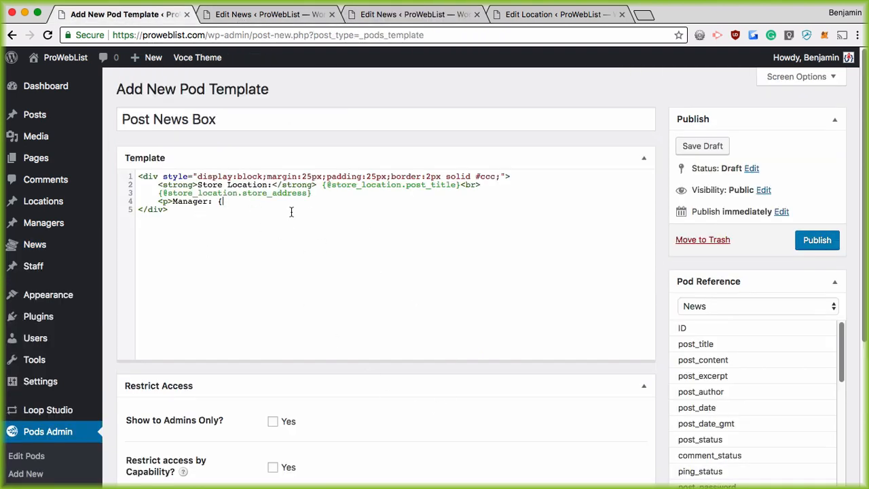
scroll(658, 328, "down", 3)
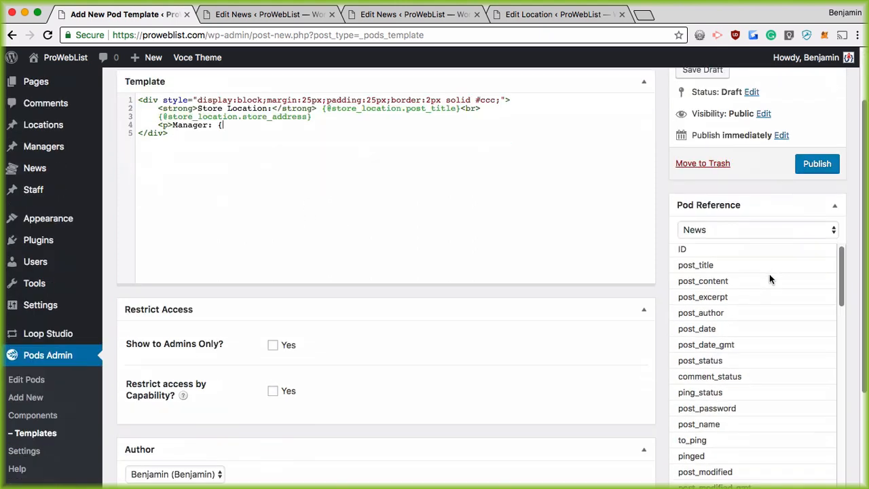
scroll(768, 278, "down", 2)
scroll(766, 285, "down", 10)
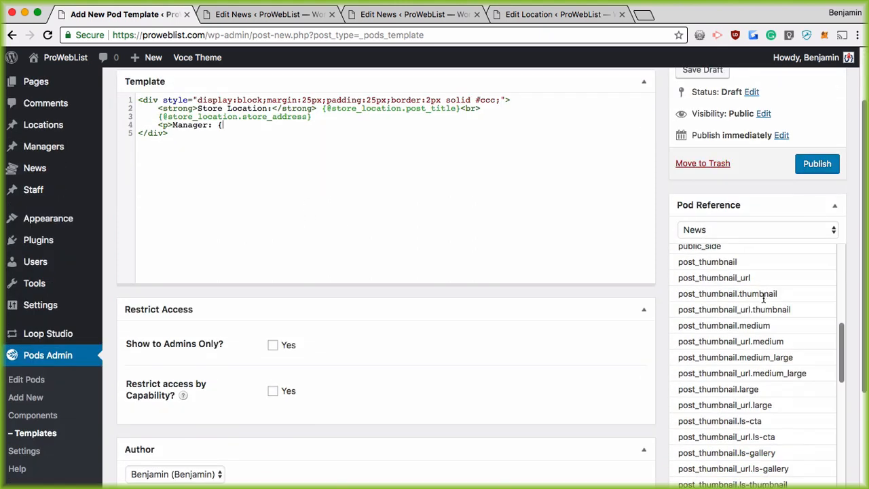
scroll(729, 325, "down", 10)
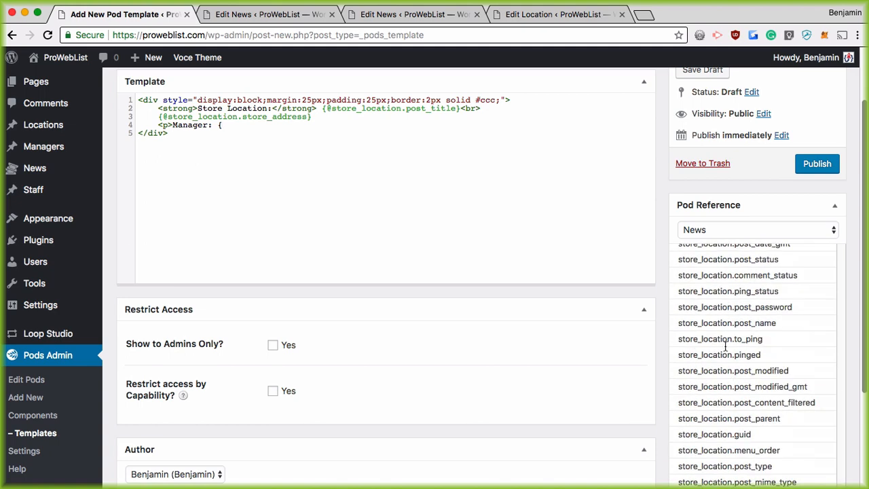
scroll(726, 347, "up", 7)
scroll(708, 292, "up", 3)
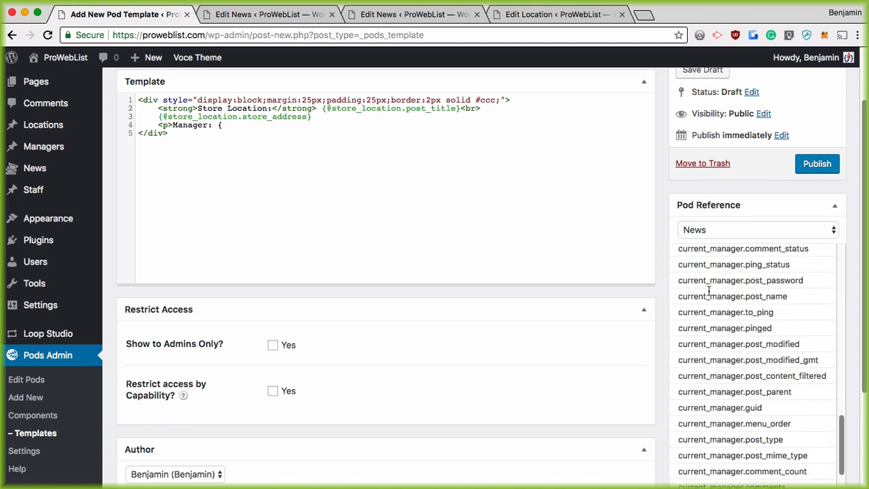
scroll(728, 335, "down", 7)
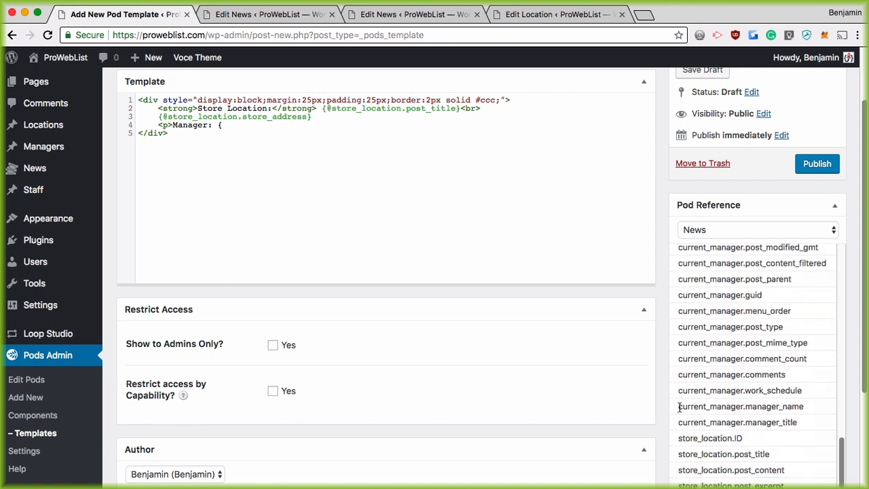
left_click_drag(677, 405, 806, 407)
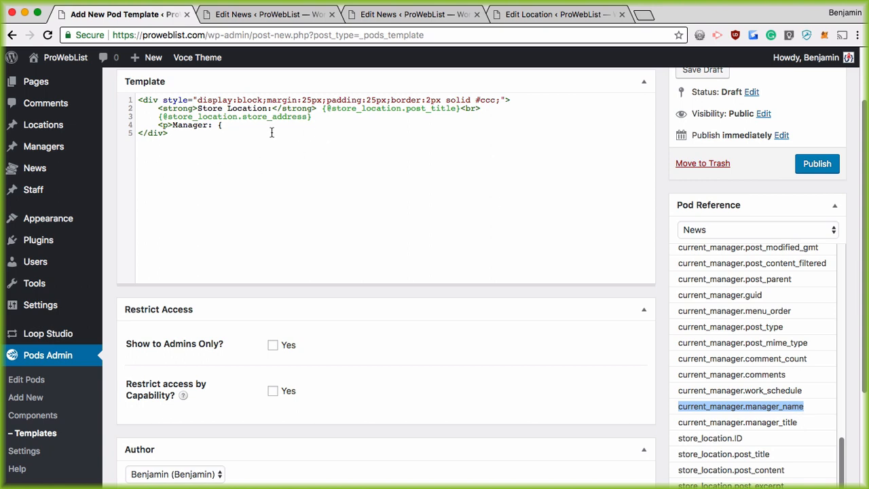
left_click(241, 126)
type("@")
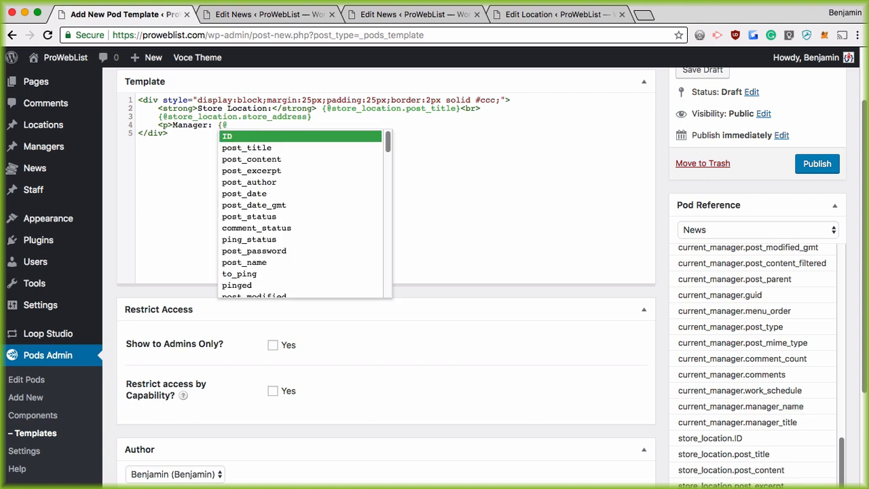
type("cur")
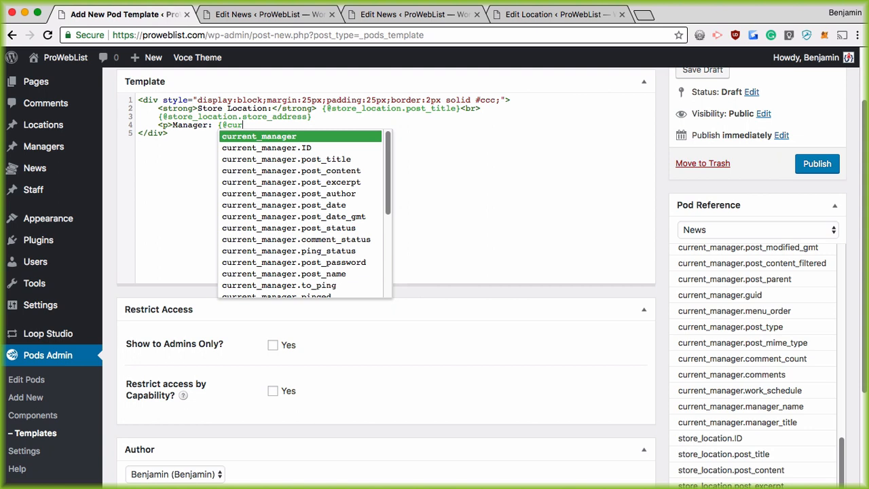
type("rent_manager.")
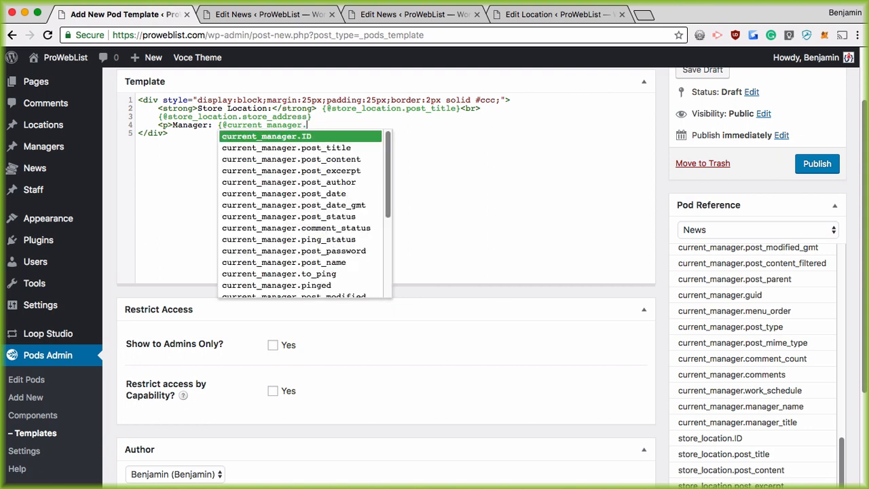
type("man")
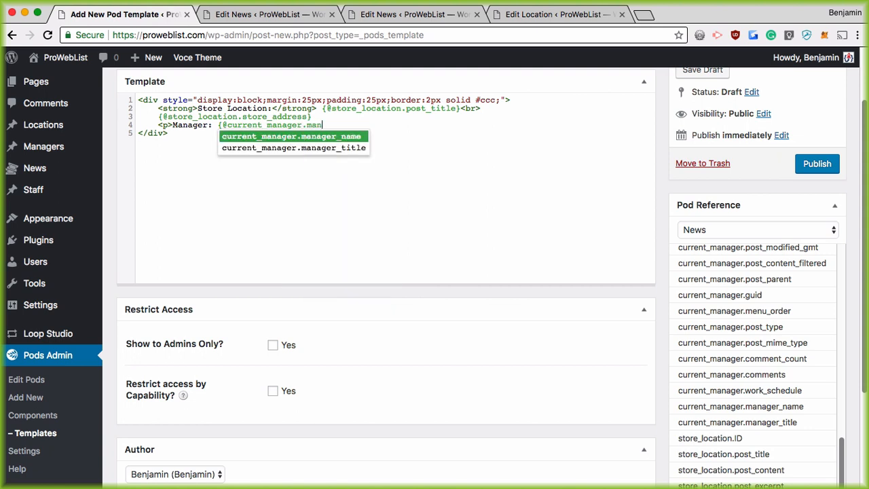
left_click(326, 138)
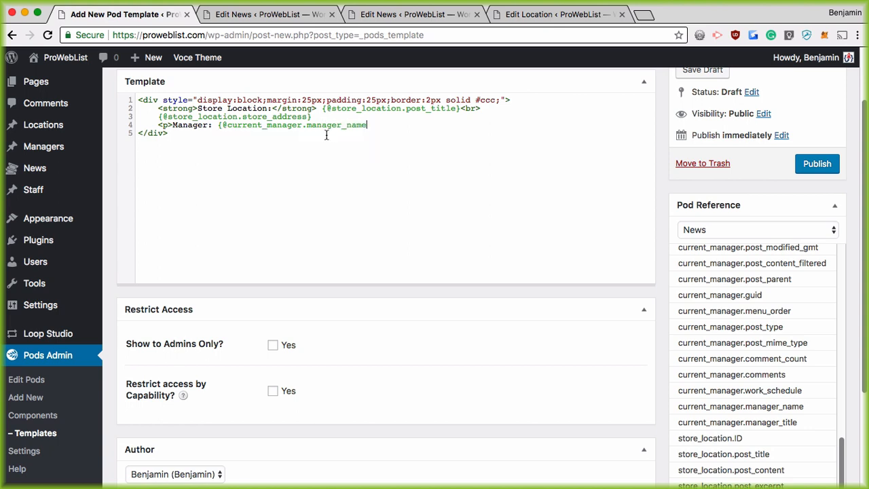
type("}</p>")
scroll(228, 213, "up", 3)
left_click(285, 209)
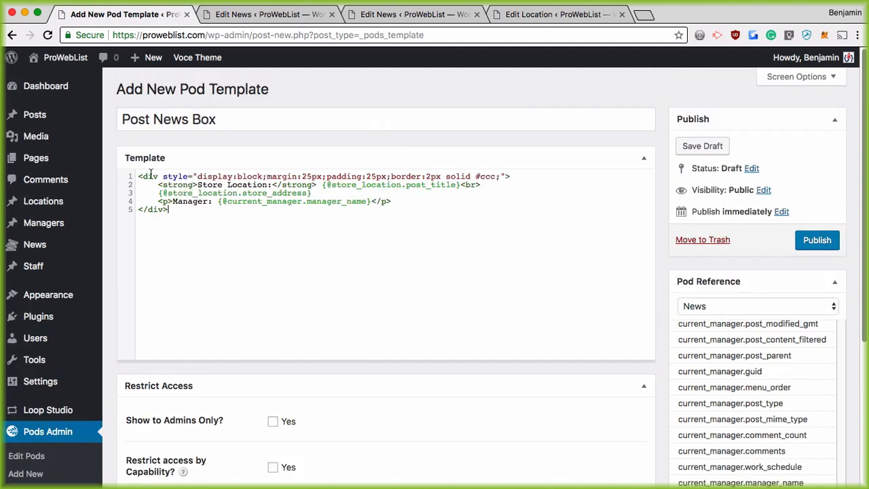
left_click_drag(150, 175, 433, 176)
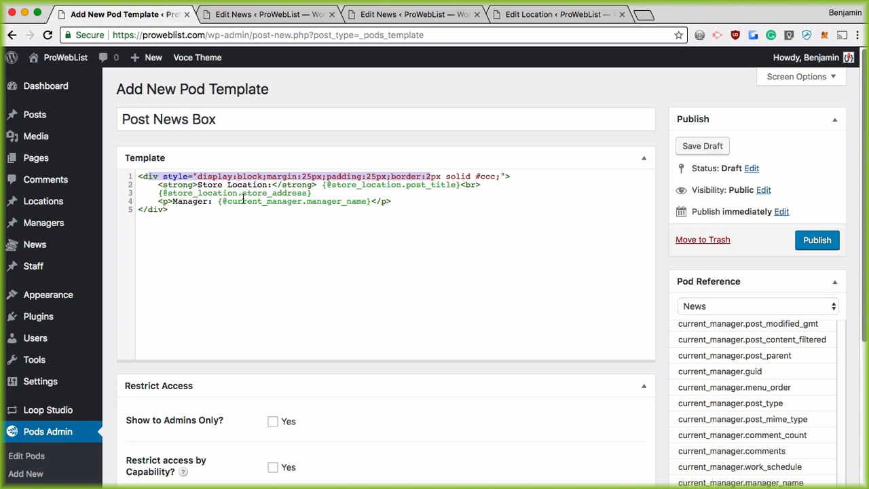
left_click(282, 193)
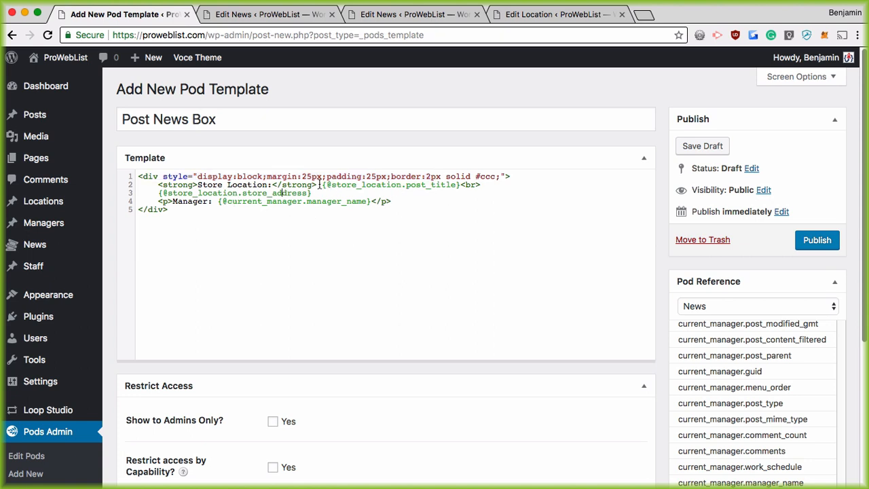
left_click_drag(319, 185, 460, 185)
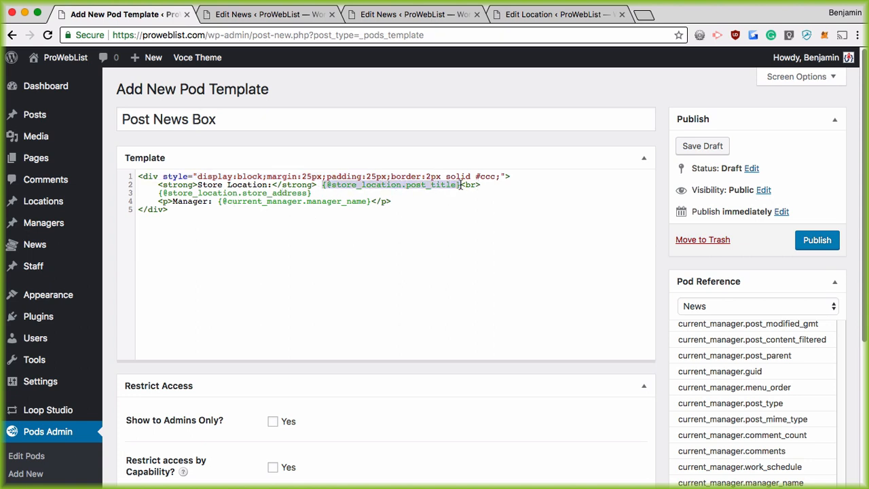
left_click(312, 193)
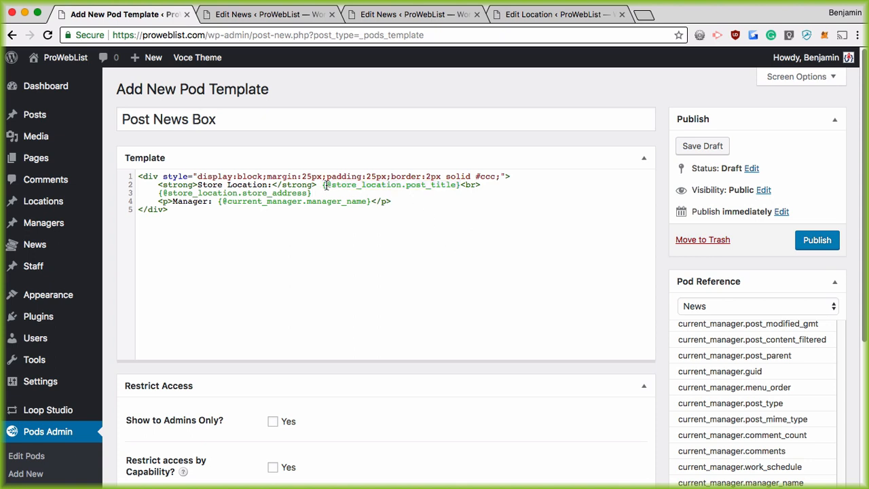
scroll(718, 333, "up", 10)
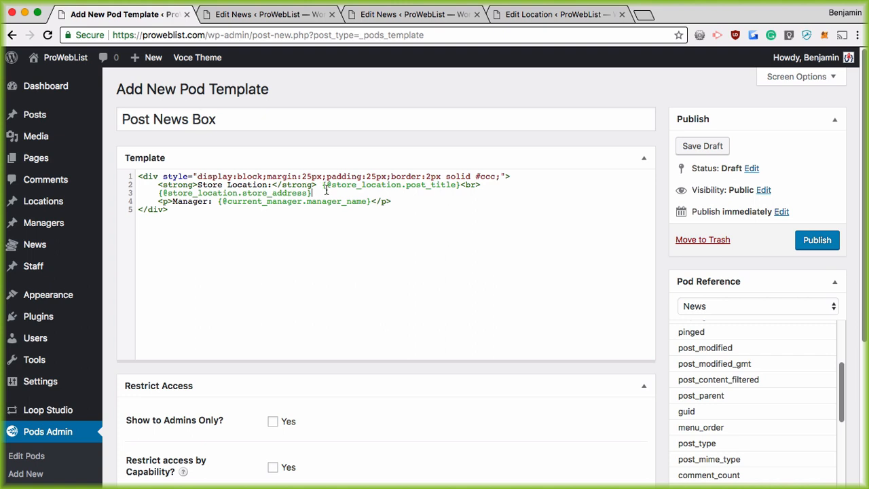
left_click_drag(324, 184, 458, 185)
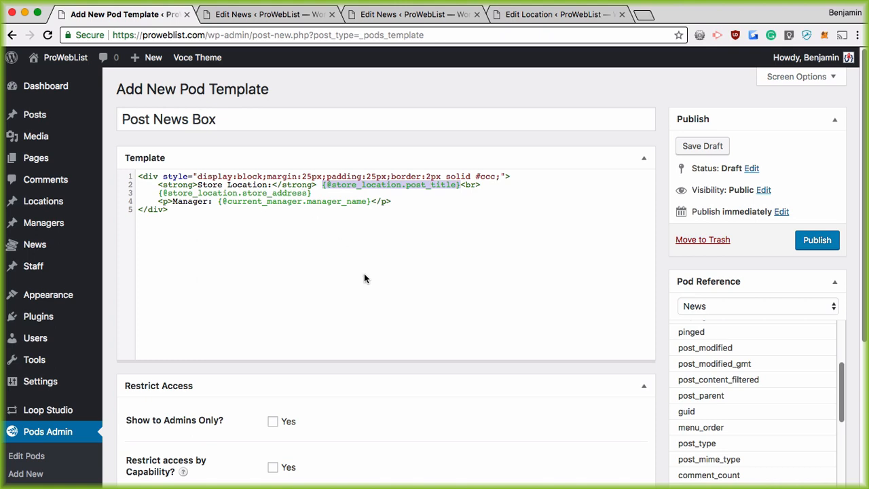
key("super+equal")
key("super+equal")
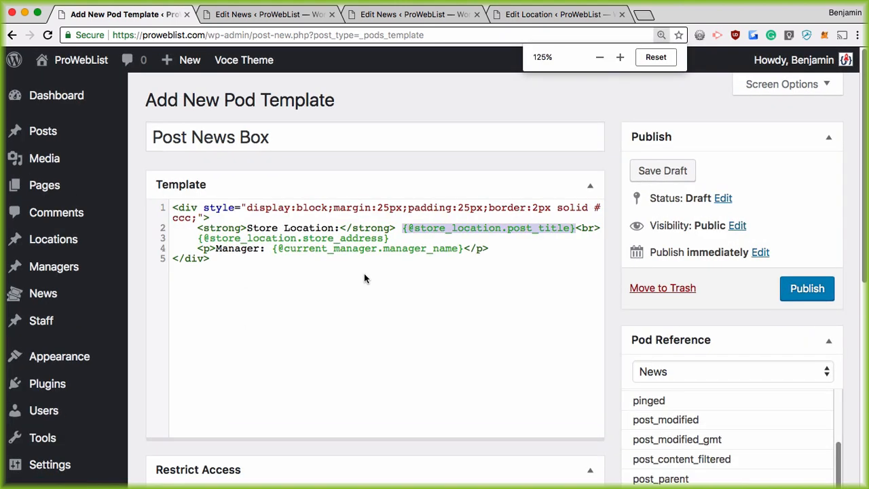
left_click(364, 299)
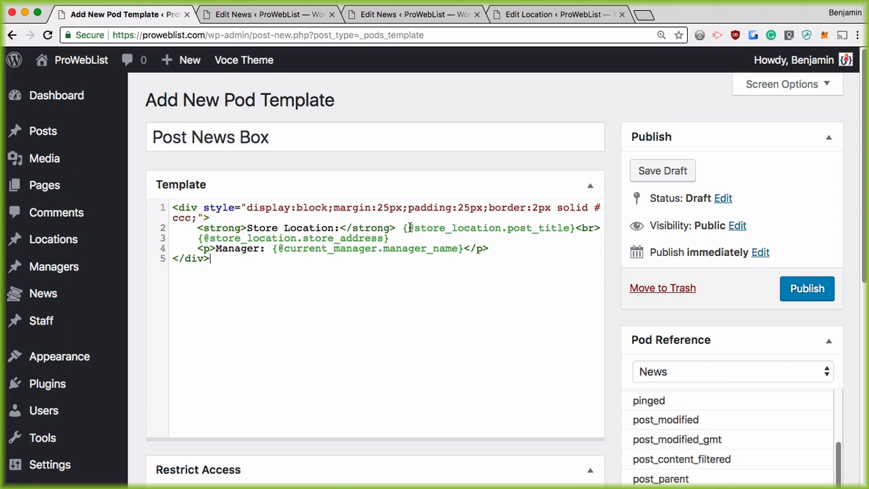
left_click_drag(408, 228, 557, 228)
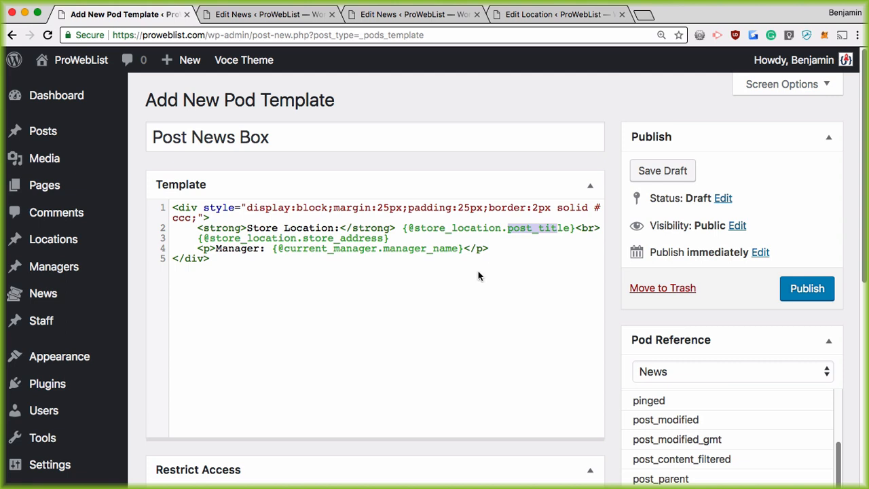
left_click(661, 35)
left_click(656, 57)
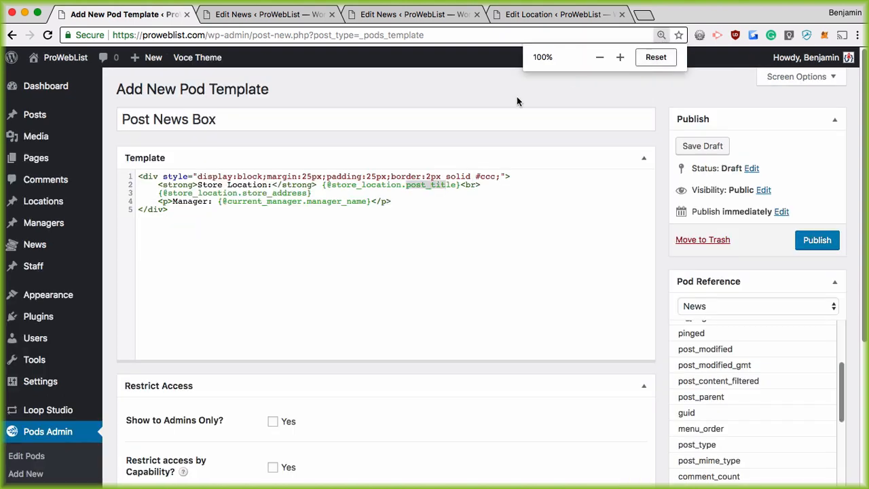
Publish the Post News Box template and return to the Pod Templates list
left_click(820, 240)
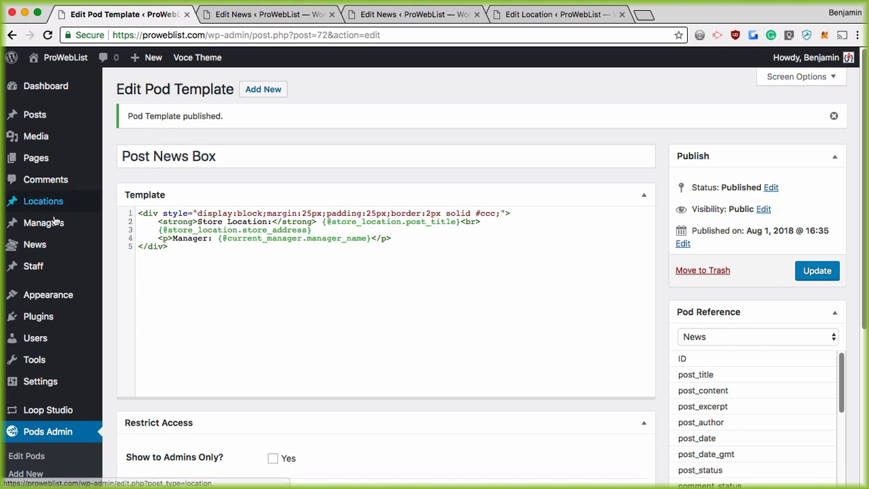
scroll(34, 381, "down", 4)
left_click(36, 416)
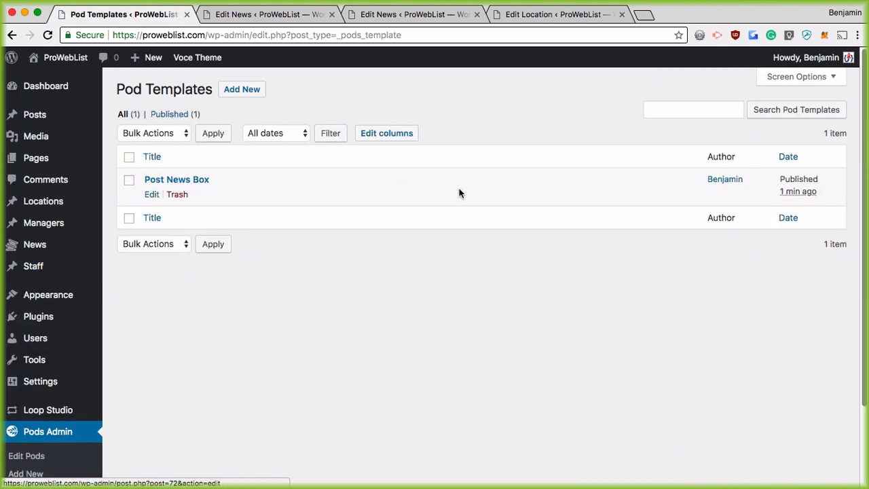
Open the News pod's edit page from Pods Admin > Edit Pods
scroll(50, 303, "down", 3)
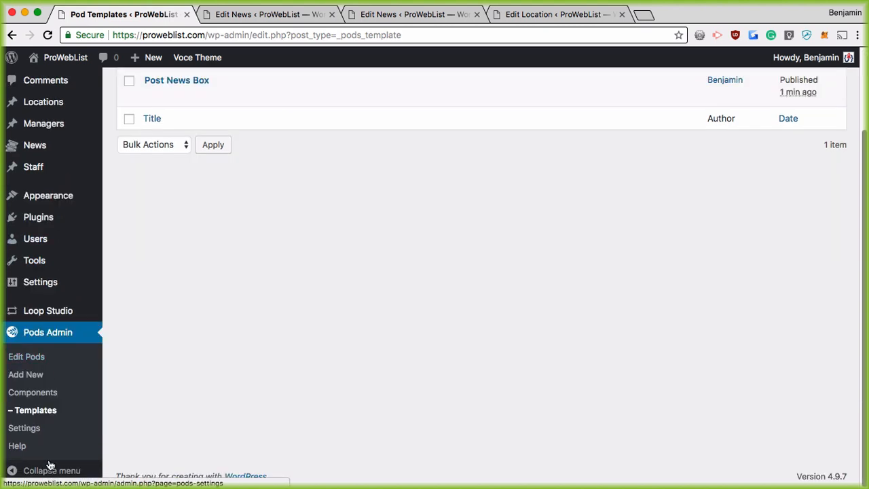
left_click(26, 357)
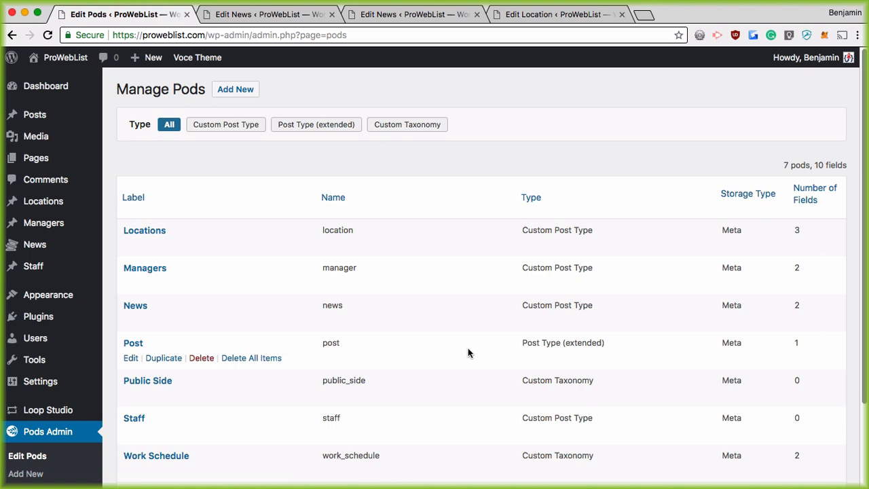
scroll(170, 271, "down", 1)
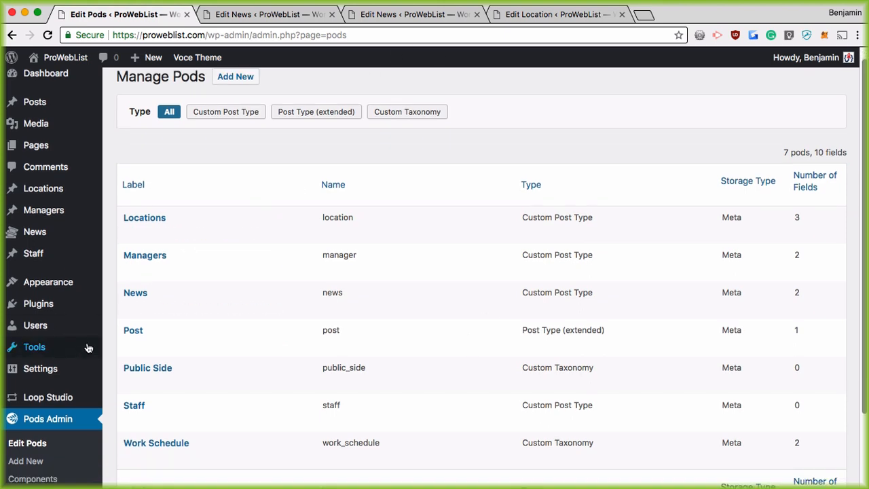
left_click(129, 308)
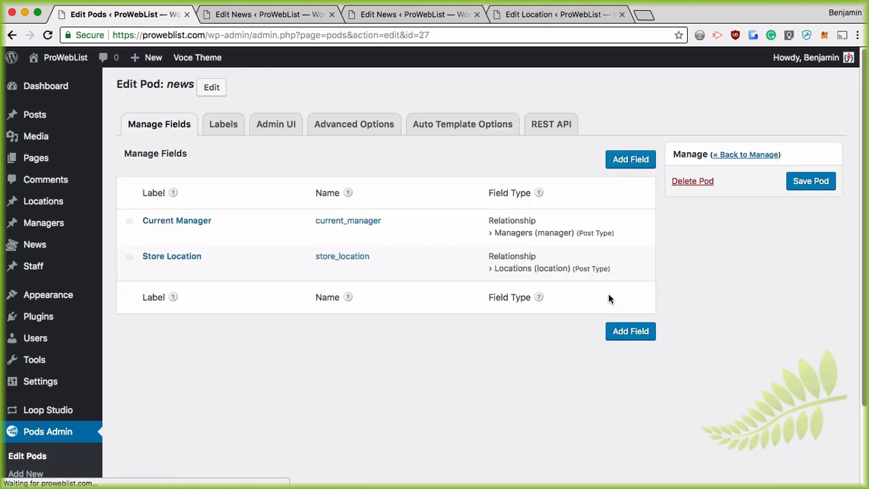
Enable automatic Pods templates for News, using Post News Box placed after the content
left_click(459, 129)
left_click(234, 159)
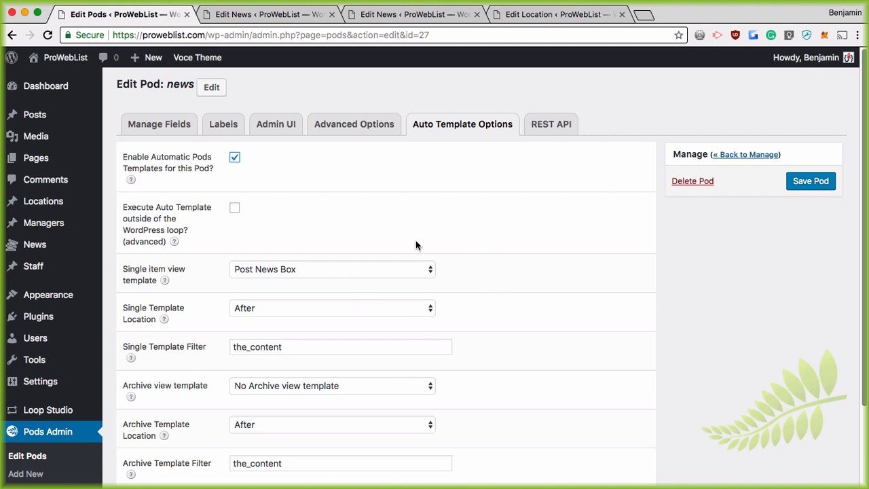
left_click(310, 270)
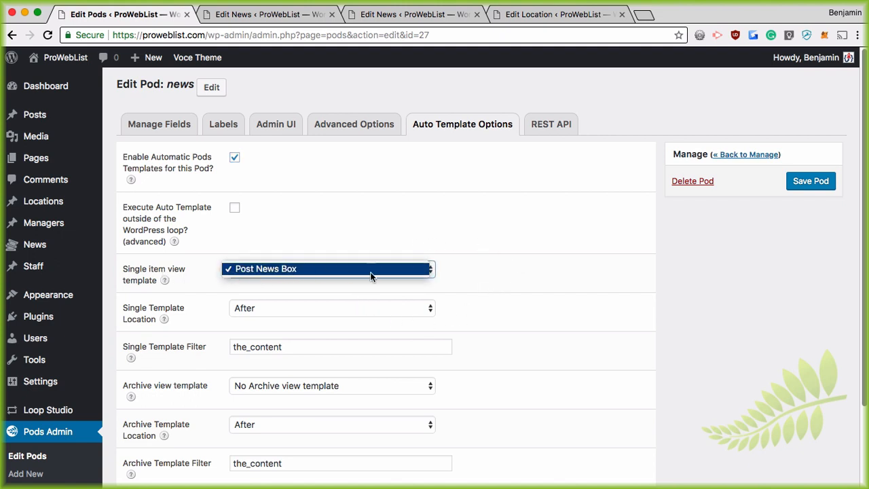
left_click(517, 274)
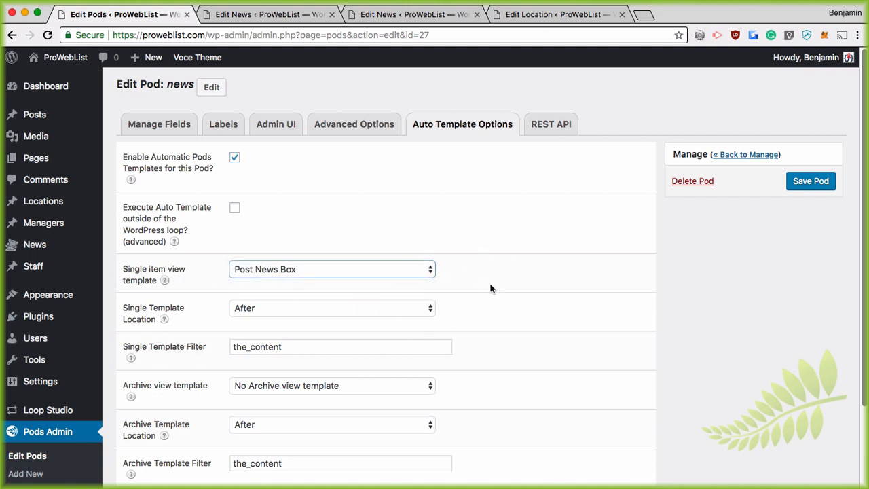
left_click(492, 288)
left_click(292, 313)
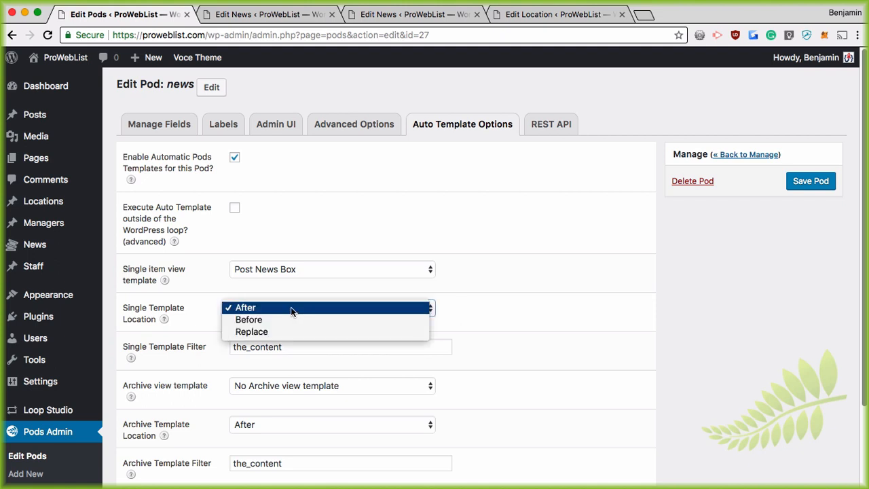
left_click(290, 306)
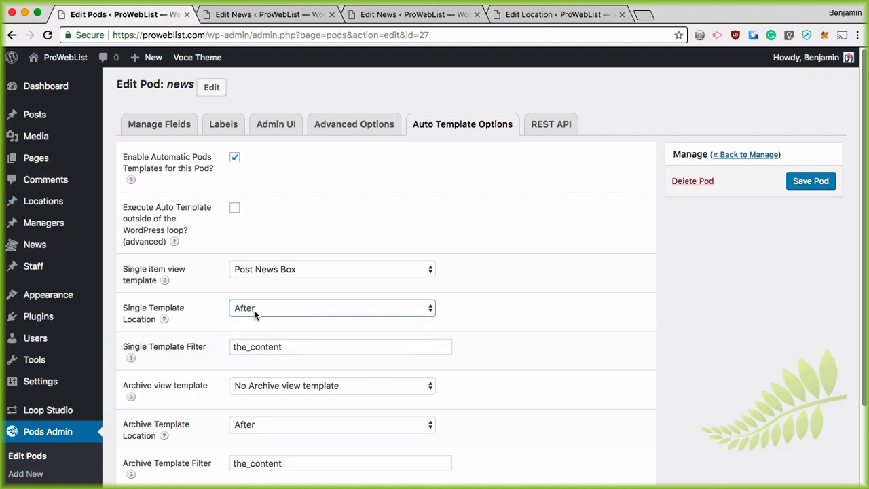
Keep the_content as the filter, save the News pod, and return to the News post
double_click(273, 353)
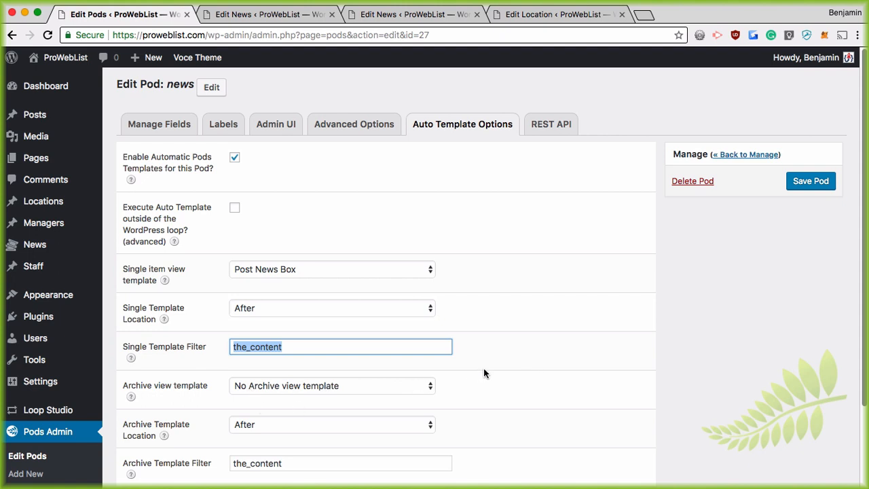
scroll(484, 369, "down", 1)
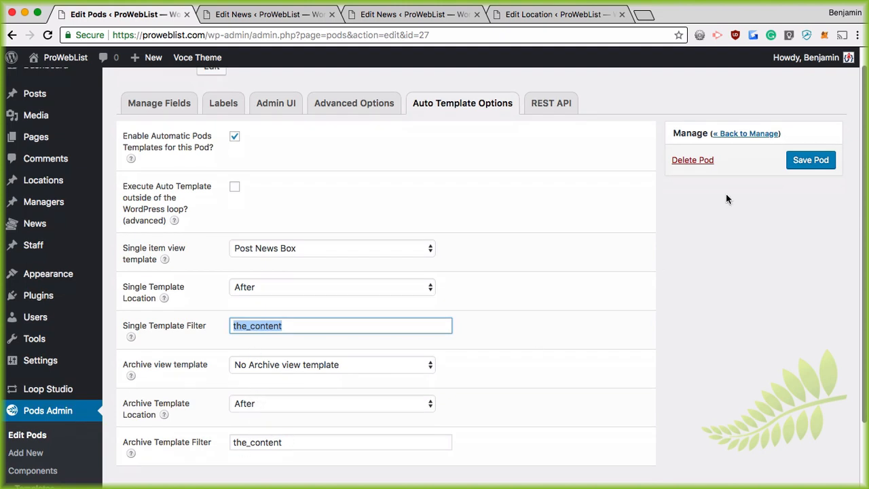
left_click(806, 160)
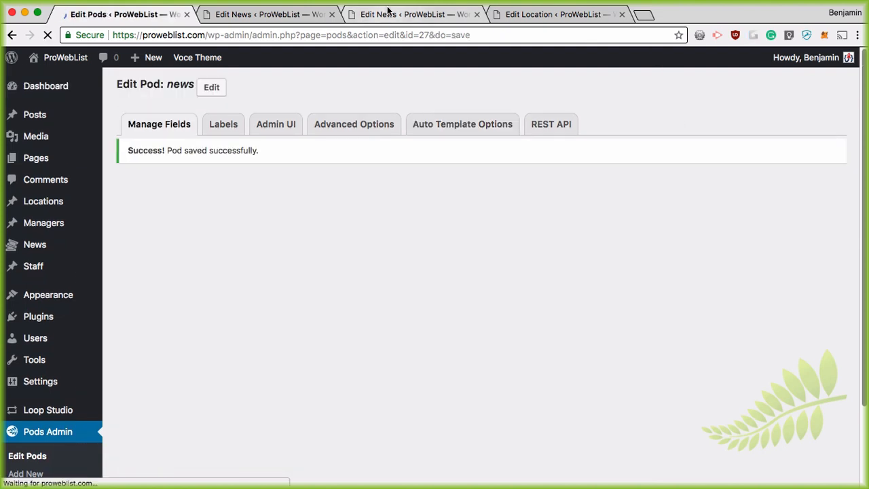
left_click(388, 10)
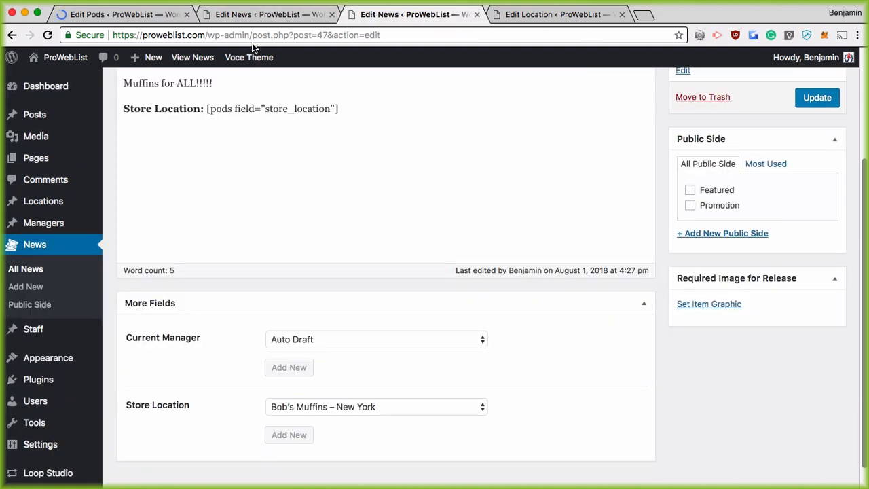
Reload the live post and compare the inline Store Location line with the bordered box's details
left_click(12, 35)
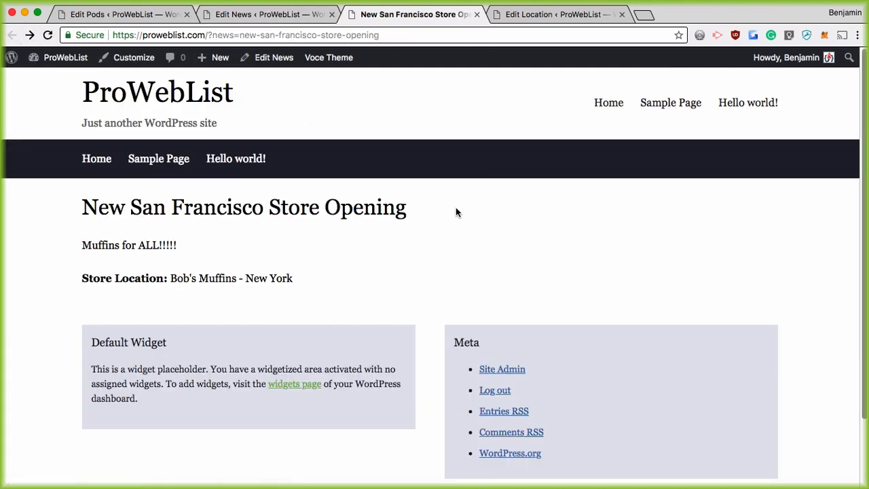
left_click(47, 34)
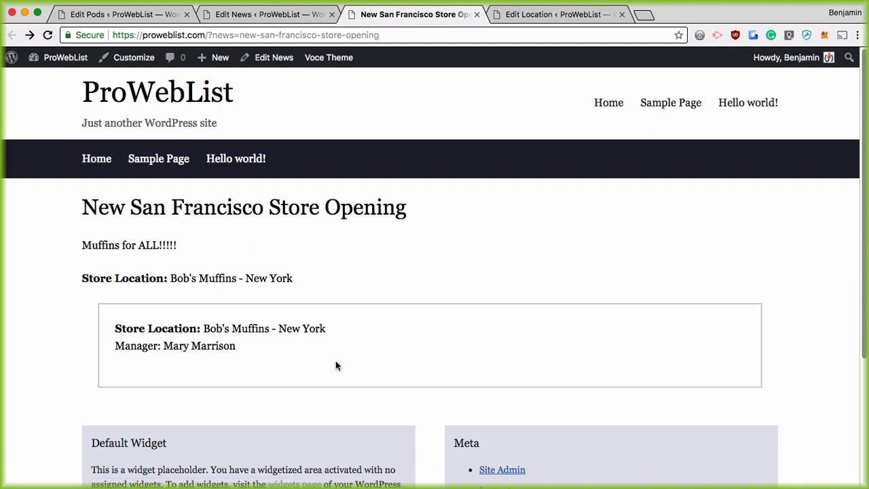
left_click_drag(88, 284, 330, 292)
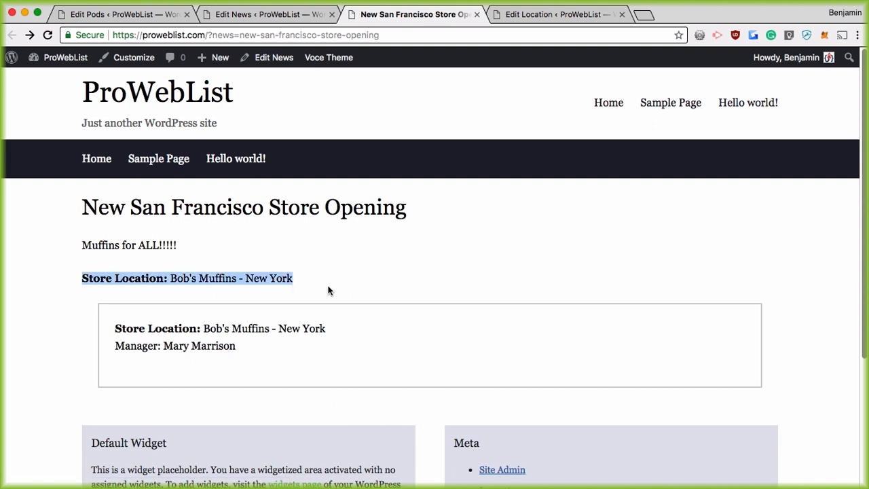
left_click_drag(115, 324, 293, 344)
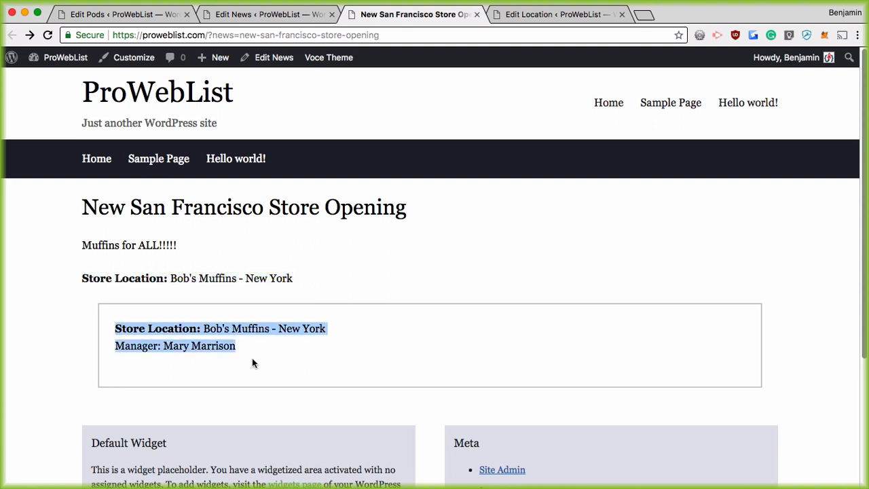
left_click(210, 370)
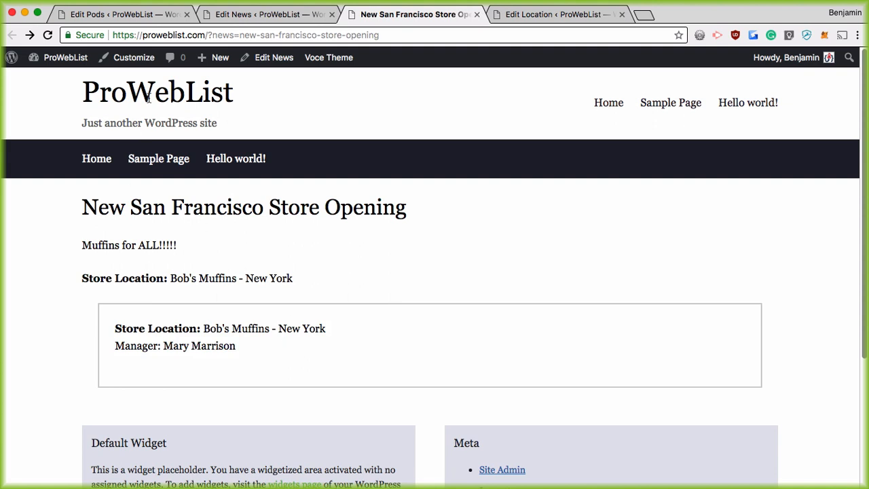
left_click(258, 15)
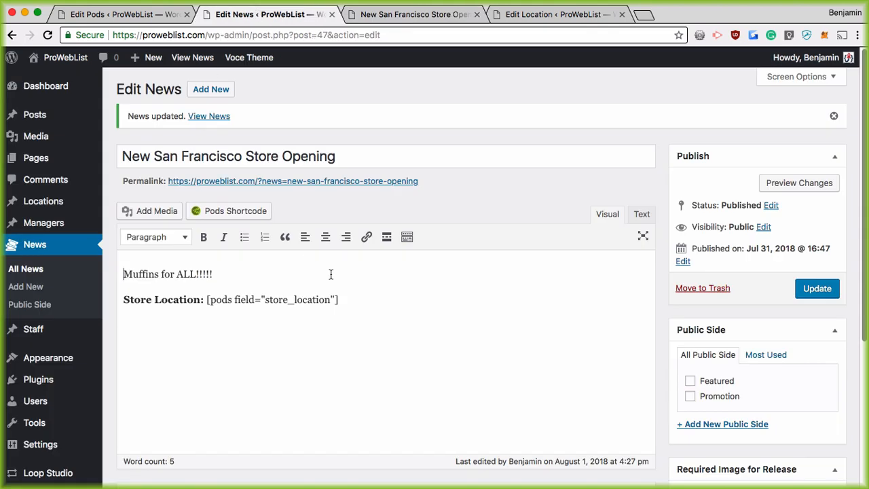
Set New San Francisco Store Opening's store location to Bob's Muffins – San Francisco and update it
left_click(43, 201)
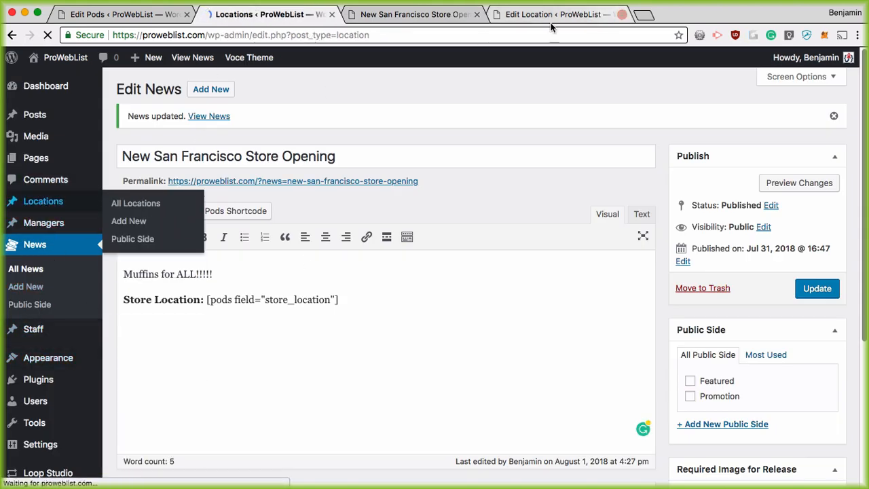
left_click(619, 14)
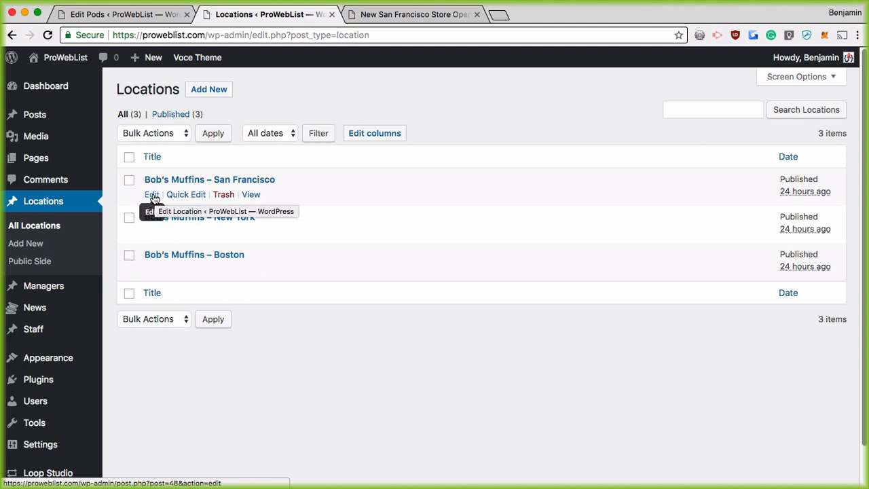
left_click(35, 309)
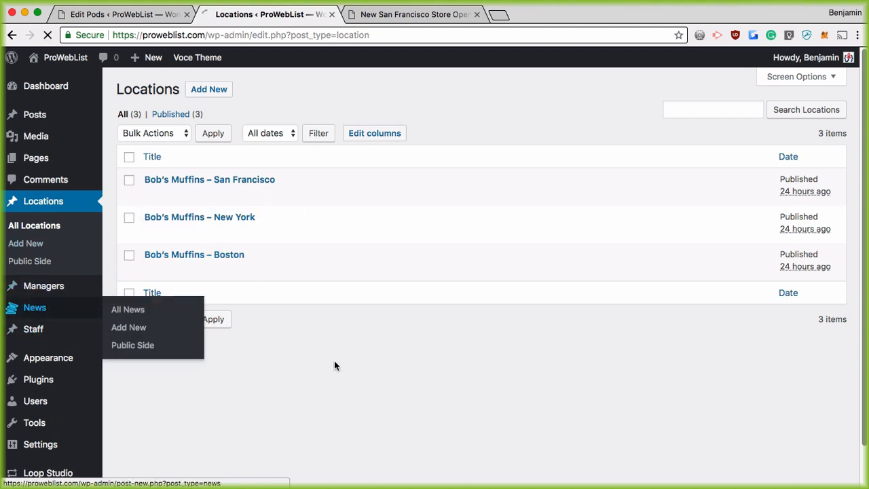
left_click(151, 233)
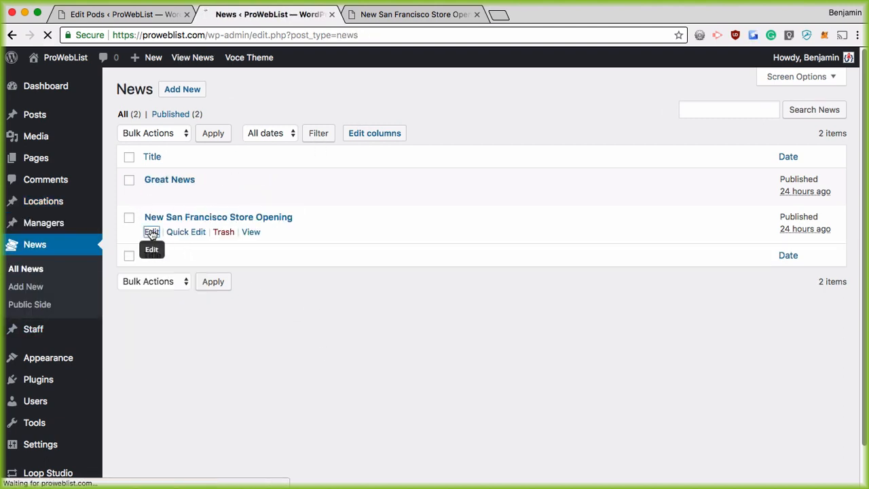
scroll(492, 395, "down", 3)
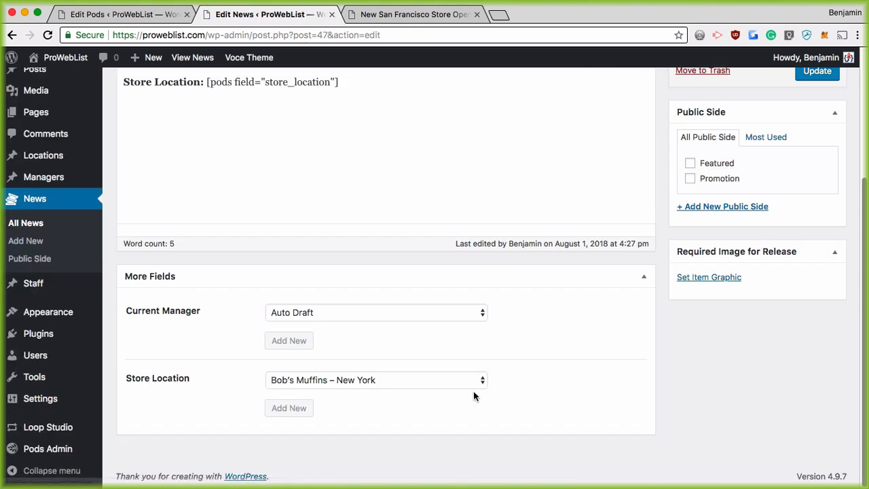
left_click(406, 407)
left_click(404, 417)
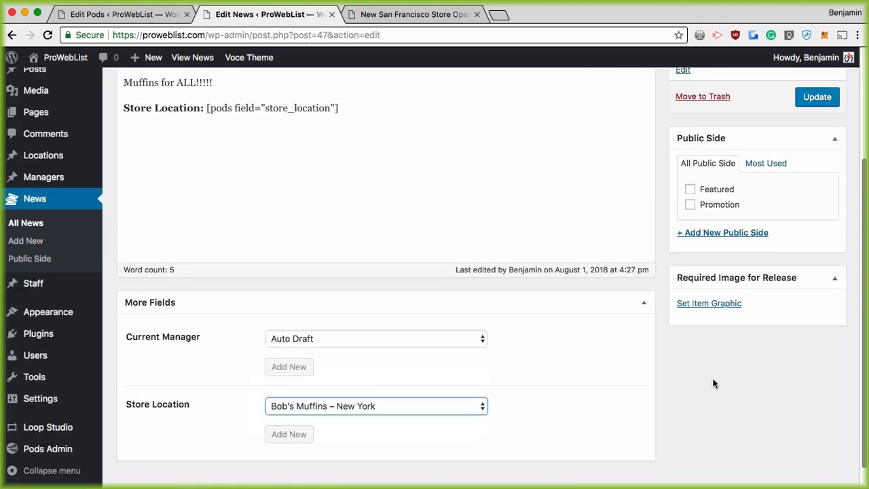
scroll(714, 382, "up", 3)
left_click(809, 209)
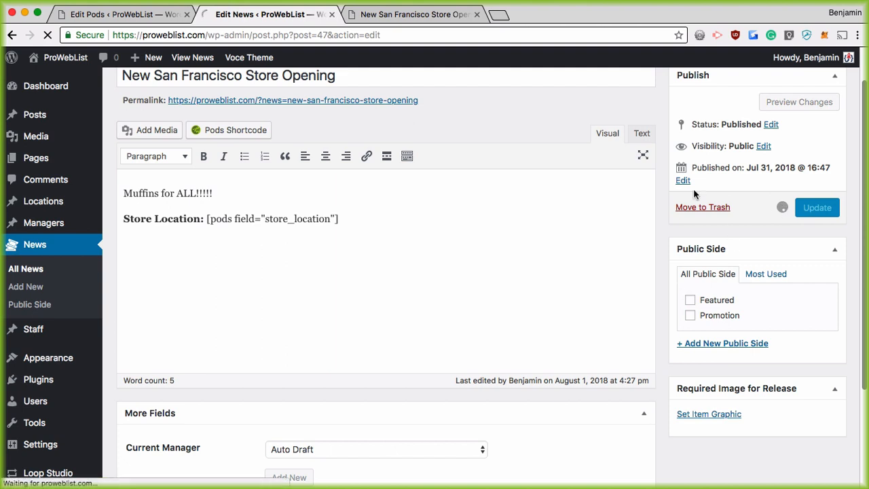
Reload the public post to see San Francisco and 123 Main Street, then return to Pods
left_click(414, 14)
left_click(47, 35)
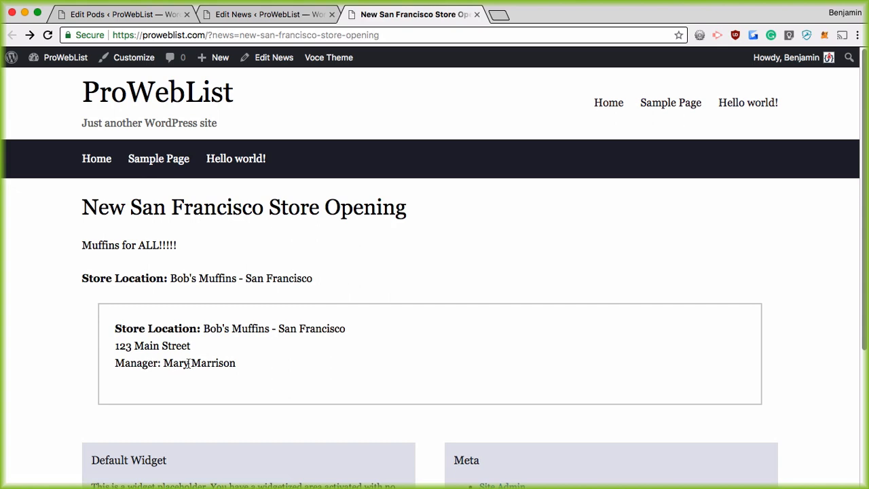
left_click(156, 14)
scroll(98, 355, "down", 3)
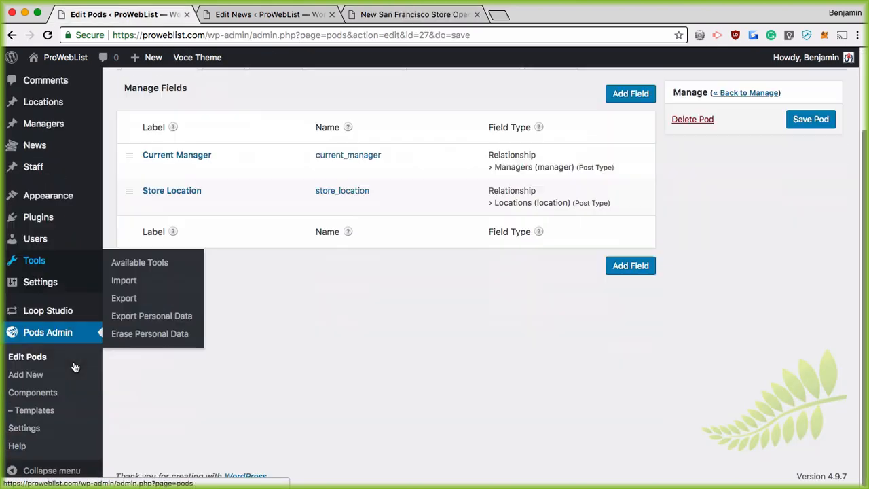
Open the Post News Box template editor and zoom in to read its code
left_click(37, 410)
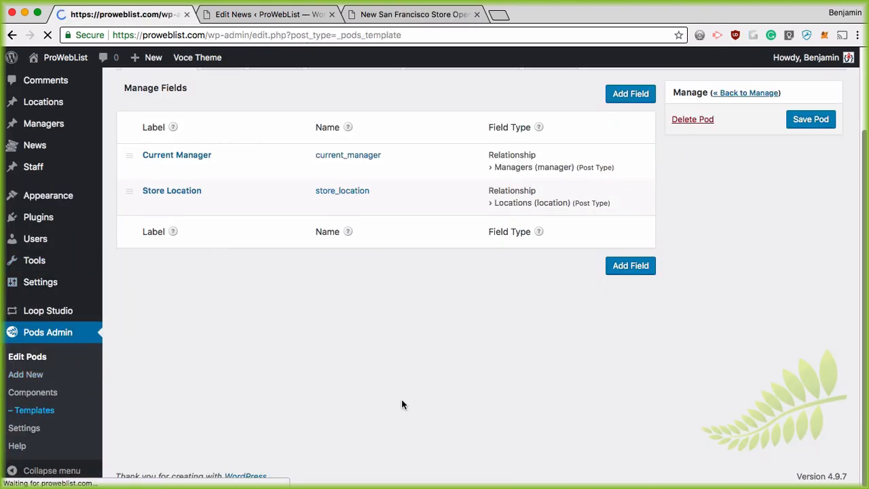
mouse_move(310, 193)
left_click(152, 195)
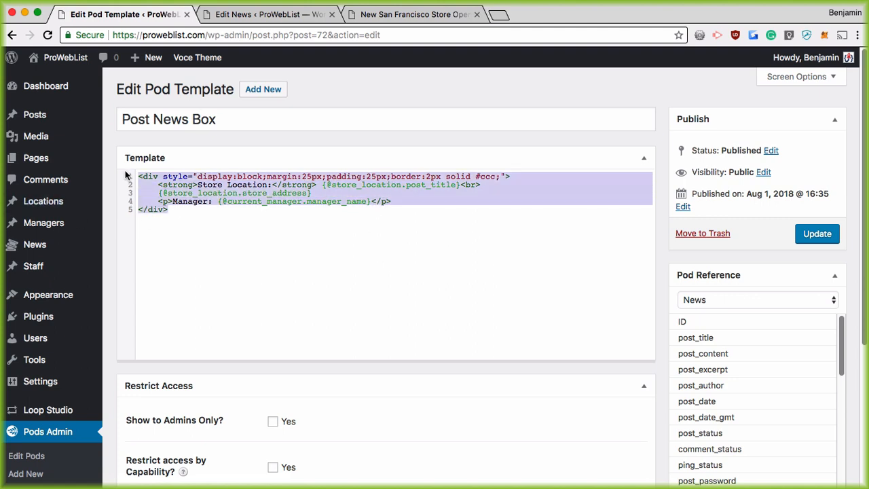
left_click_drag(175, 209, 126, 177)
key("super+equal")
key("super+equal")
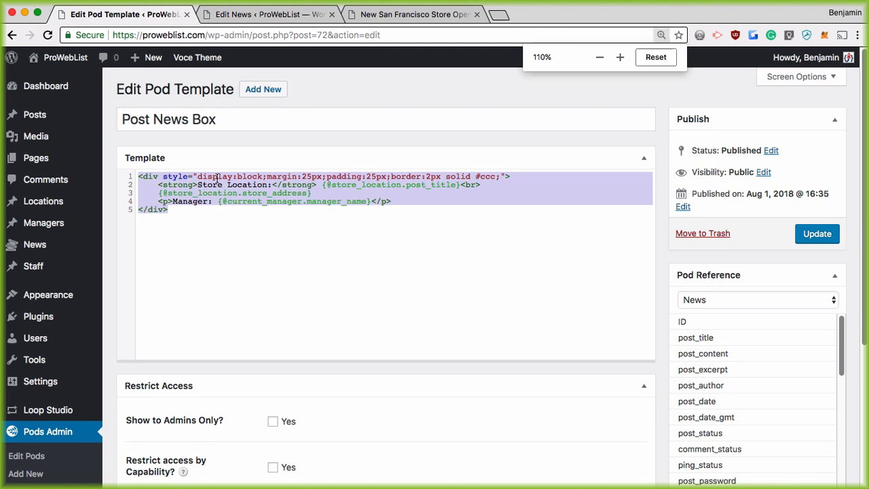
left_click(234, 207)
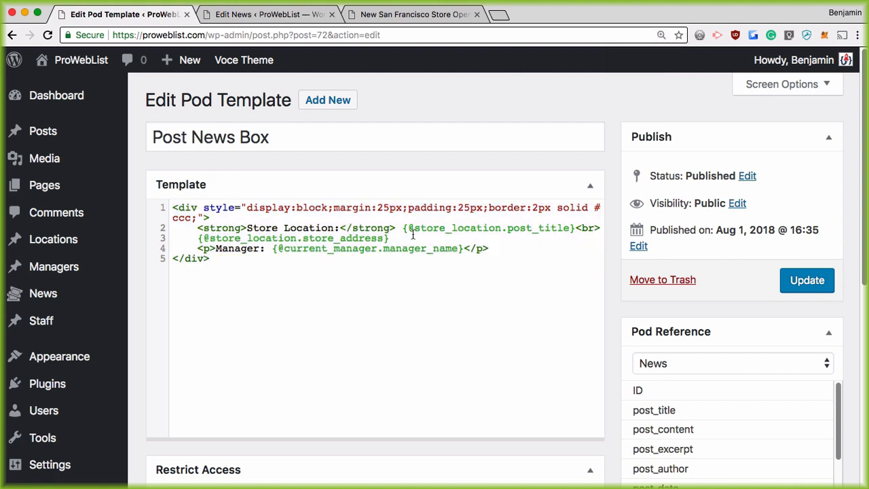
Review the store title, address and manager lines, then reset the page zoom to normal
left_click_drag(403, 229, 572, 230)
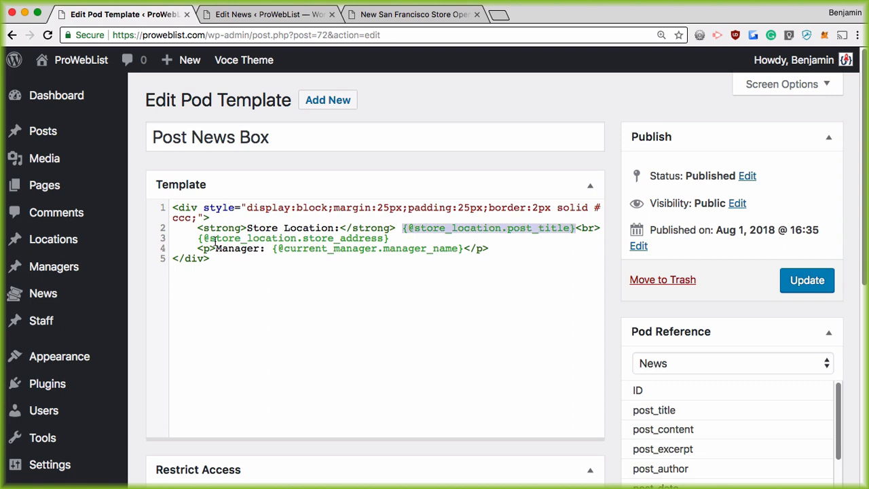
left_click_drag(200, 239, 405, 240)
left_click_drag(275, 251, 462, 261)
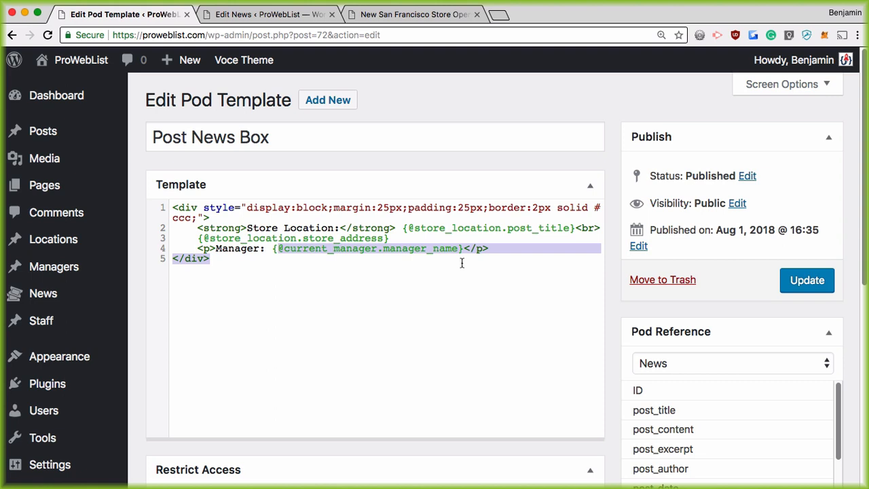
left_click(464, 264)
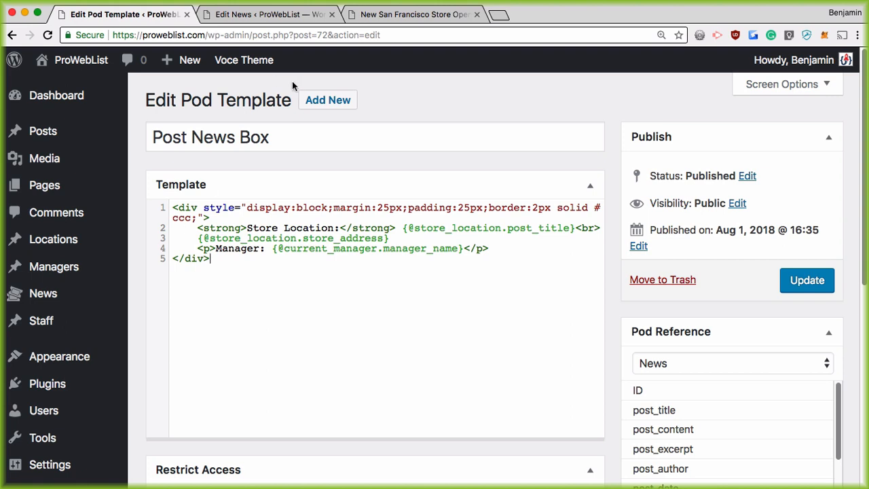
left_click(662, 34)
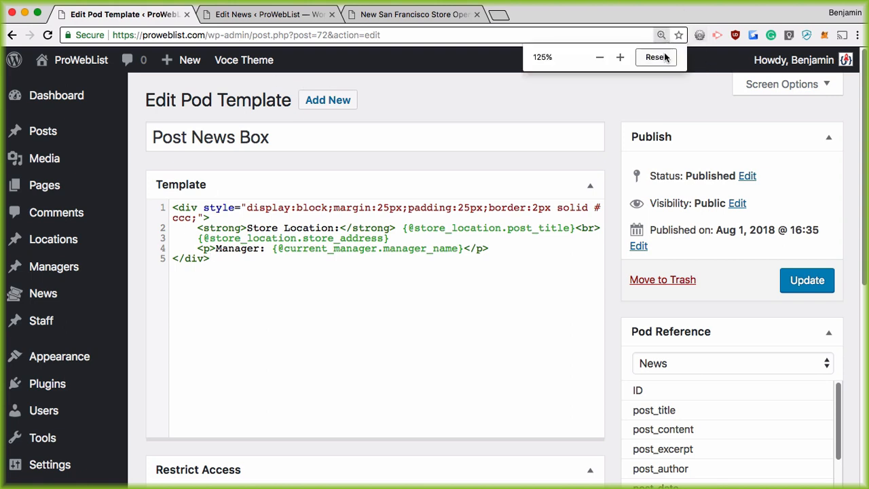
left_click(656, 57)
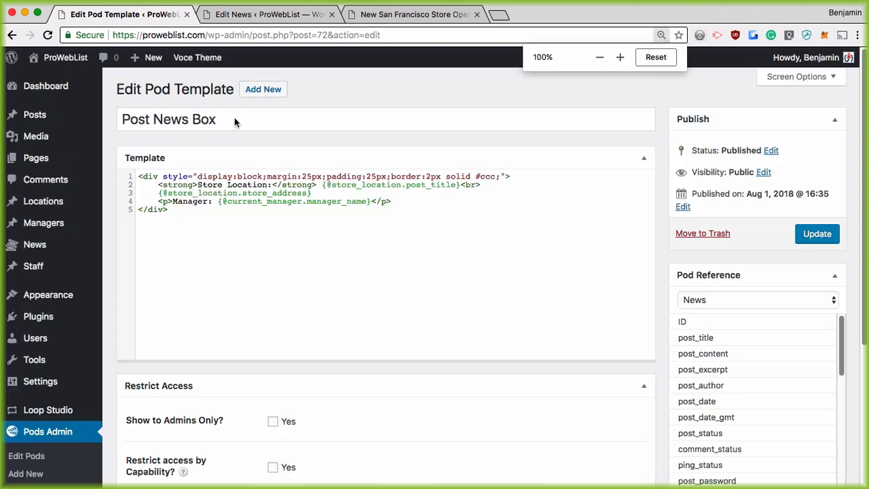
Review the store-opening post's title and content on the live site, then return to its editor
left_click(31, 249)
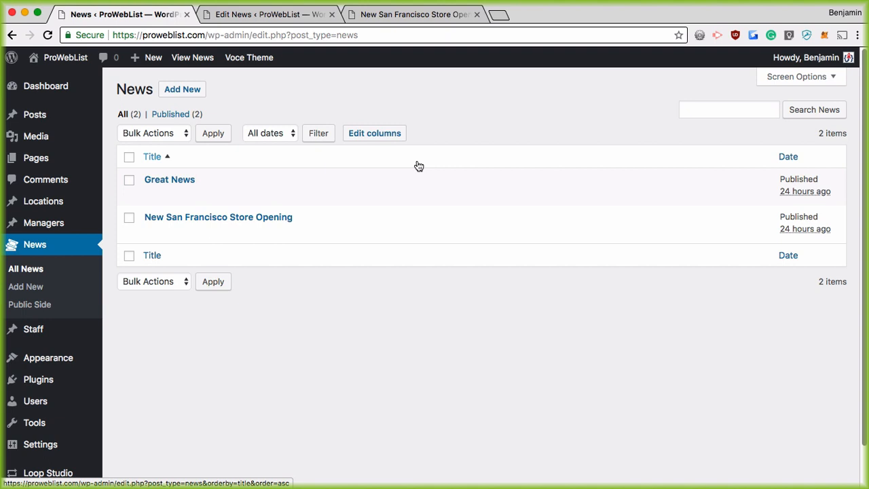
left_click(365, 14)
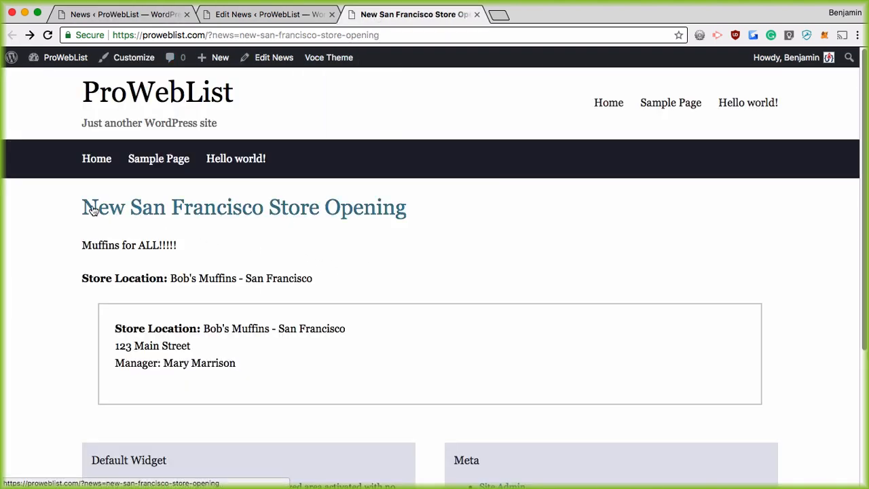
left_click_drag(64, 200, 316, 252)
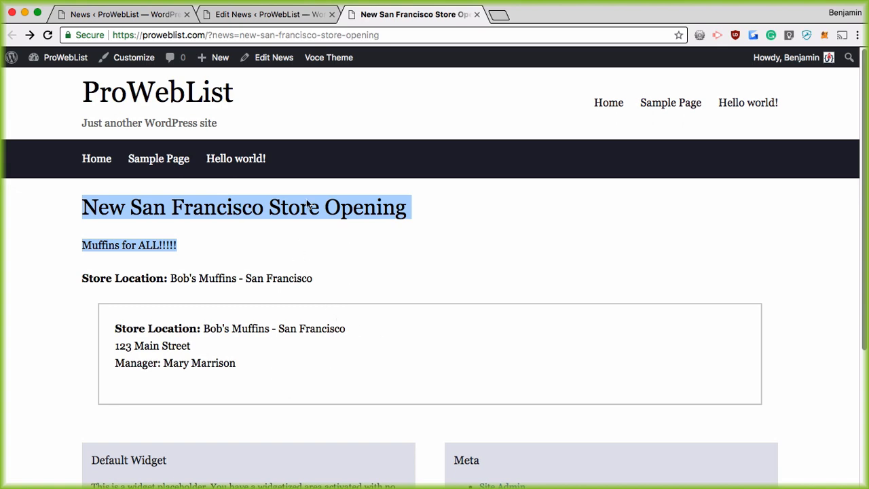
left_click(251, 14)
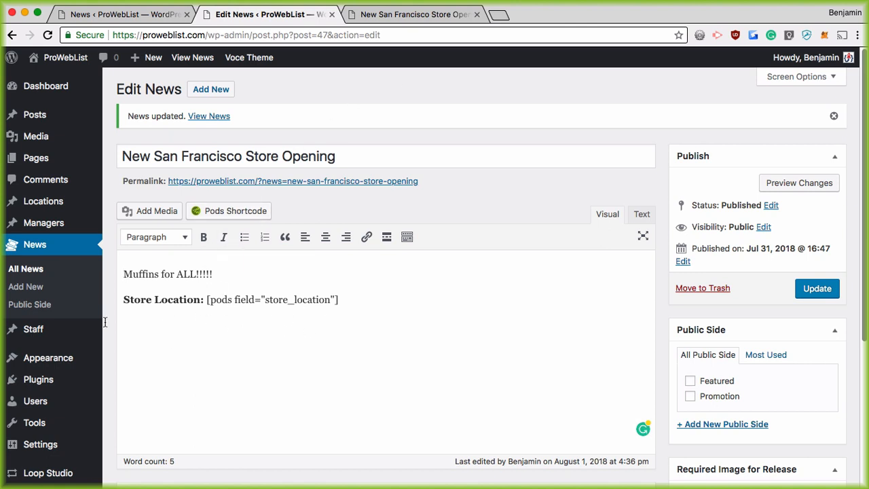
Go to Pods Admin and open the News pod's settings
mouse_move(60, 355)
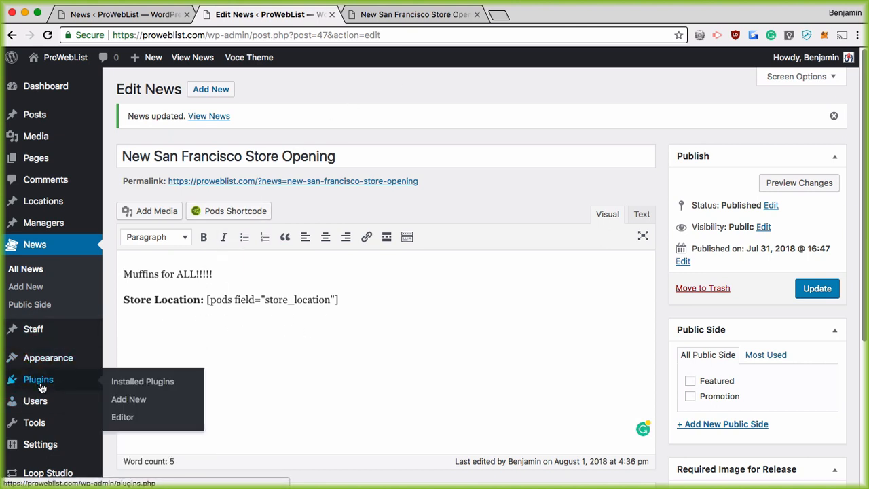
scroll(48, 453, "down", 4)
mouse_move(27, 450)
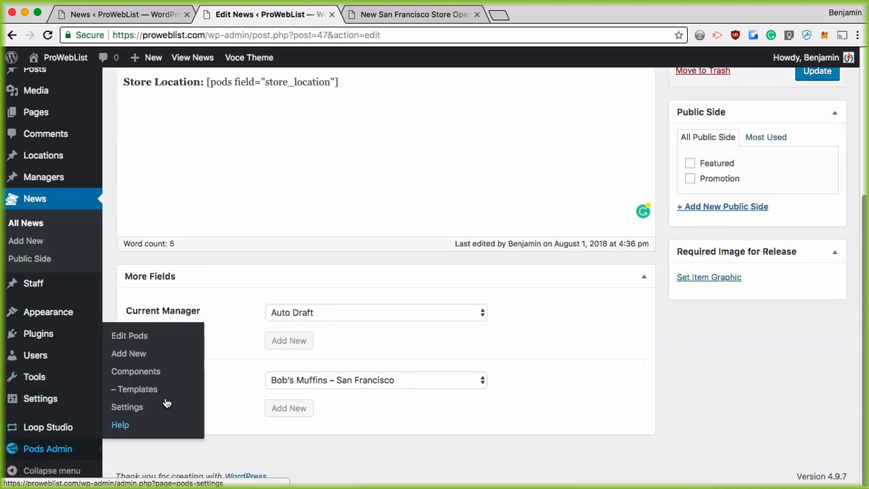
left_click(131, 337)
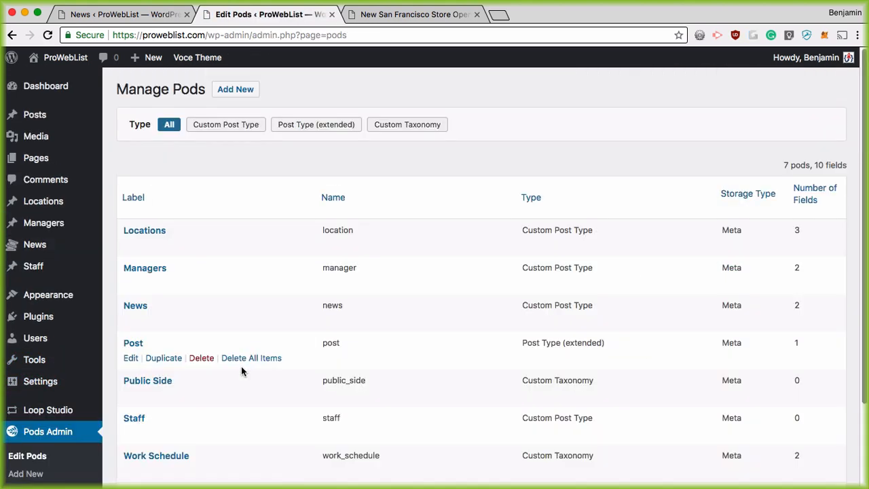
left_click(130, 320)
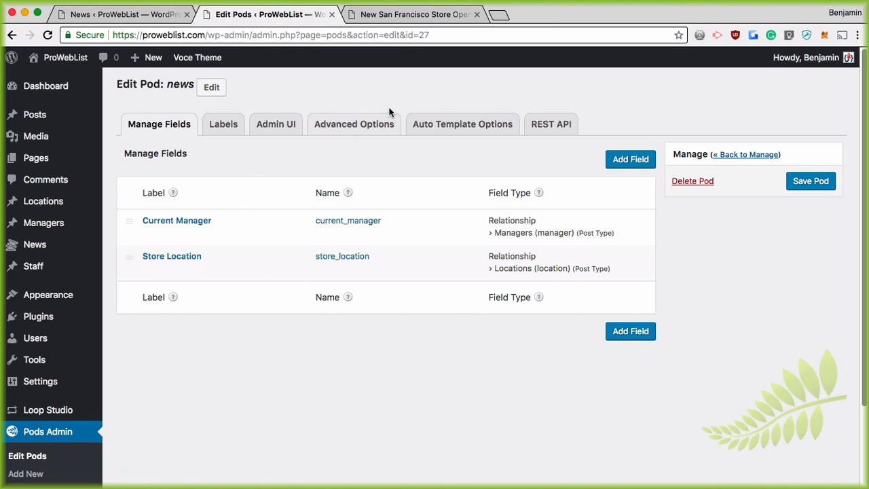
Show the News pod's Advanced Options and read the Archive Page help tips
left_click(335, 128)
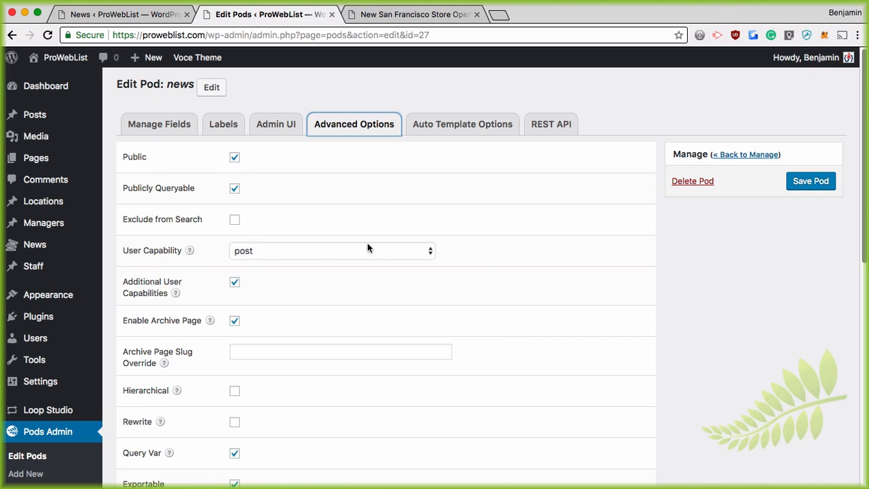
mouse_move(209, 323)
scroll(284, 394, "down", 5)
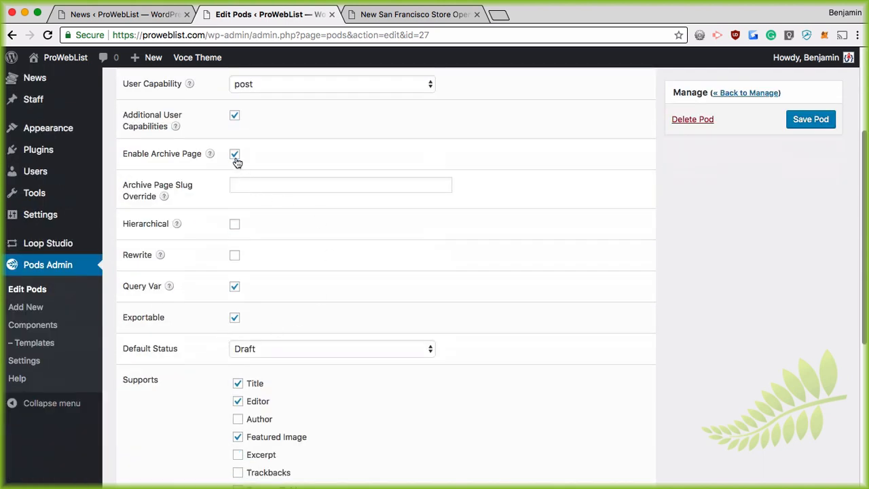
mouse_move(163, 198)
scroll(234, 163, "down", 1)
scroll(234, 163, "up", 5)
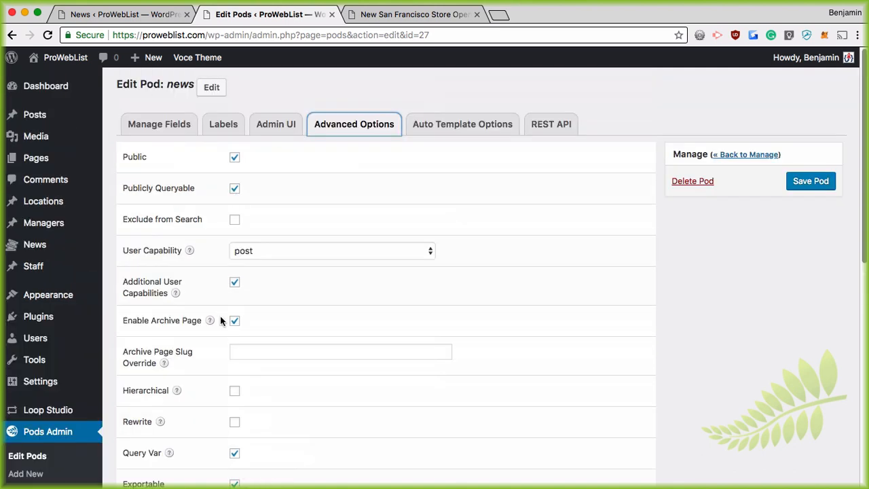
Enter news-feed as the Archive Page Slug Override and save the News pod
left_click(246, 351)
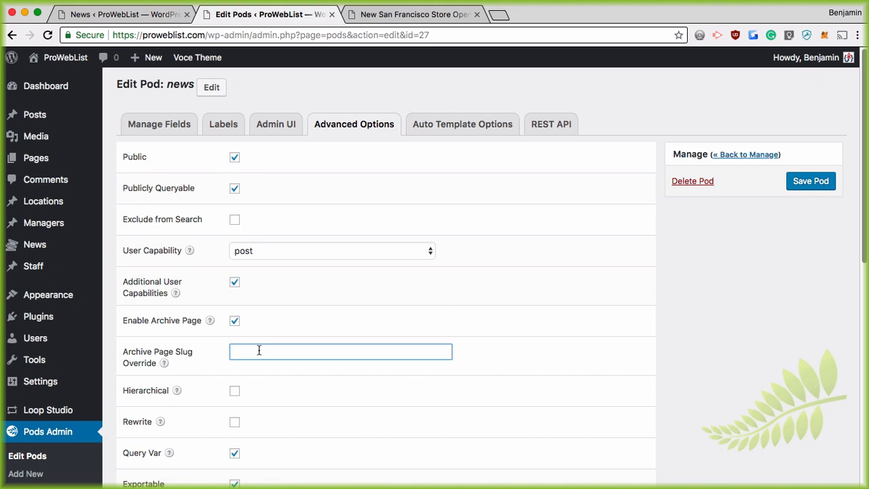
type("news-feed")
left_click(816, 188)
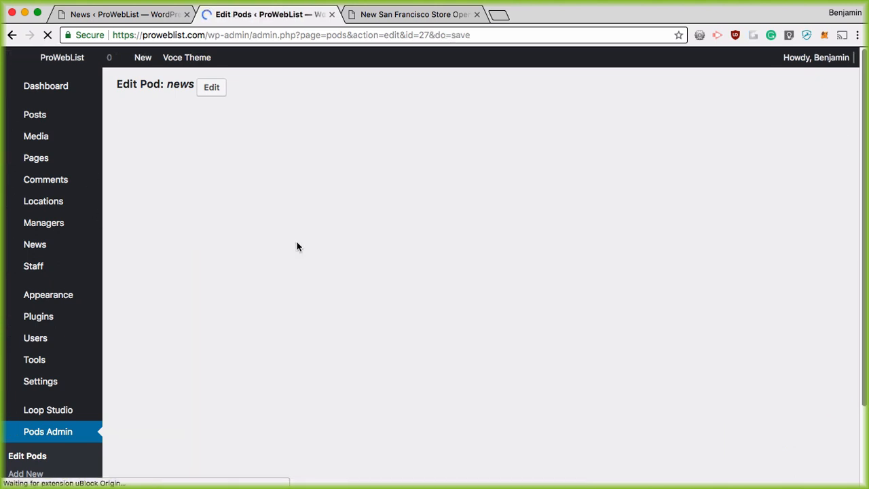
View the New San Francisco Store Opening post on the site and select its URL's query part
mouse_move(28, 249)
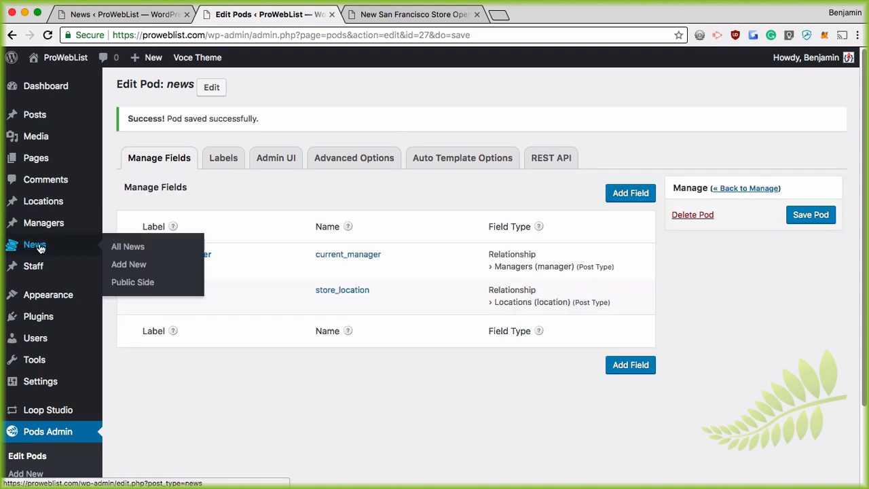
left_click(118, 247)
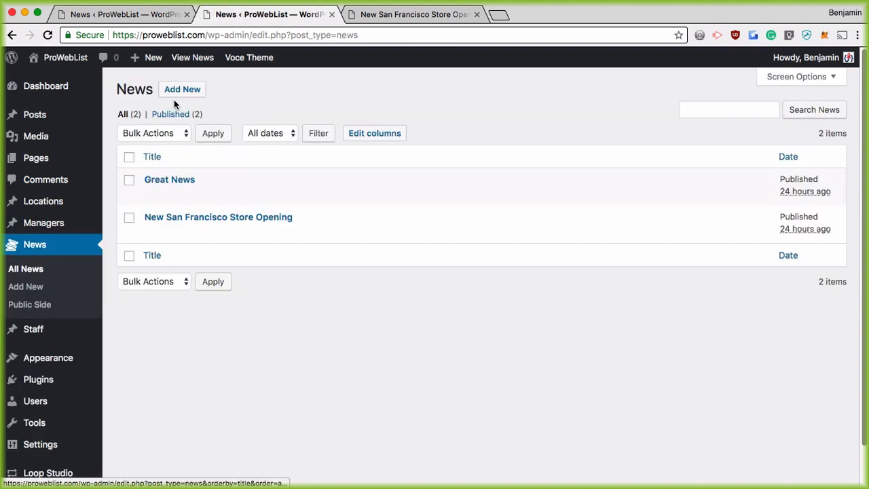
mouse_move(157, 216)
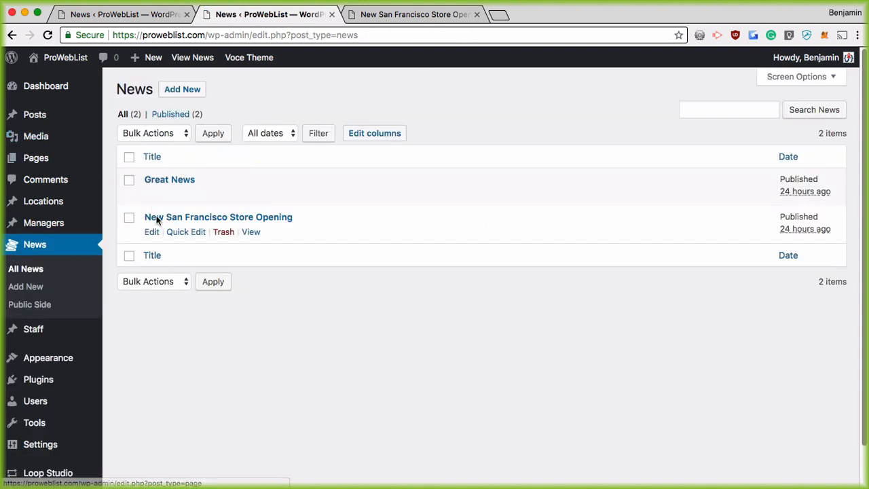
left_click(251, 232)
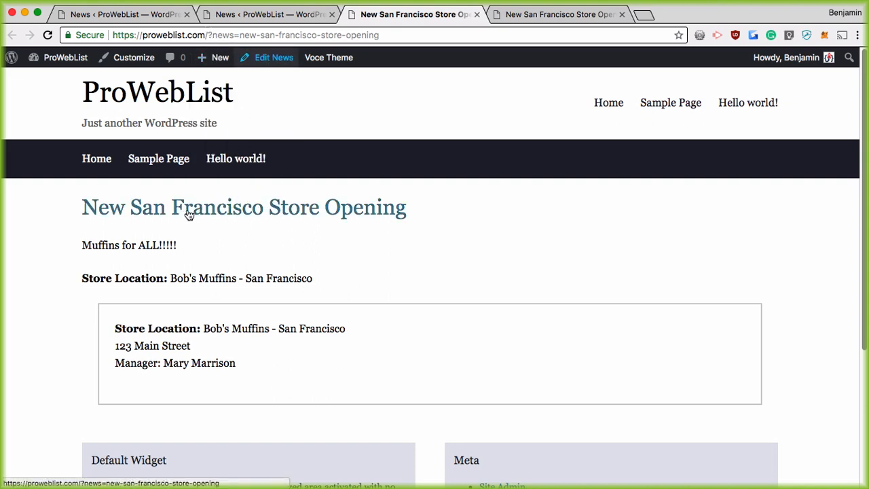
mouse_move(212, 41)
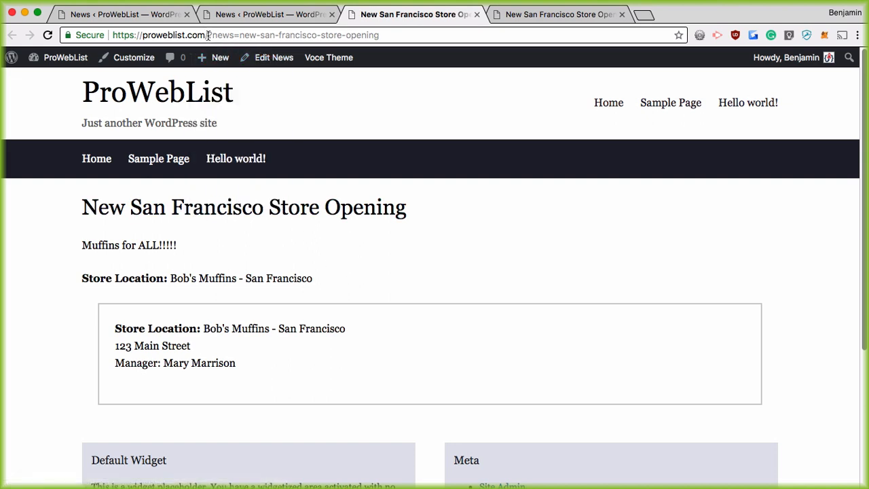
key("super+r")
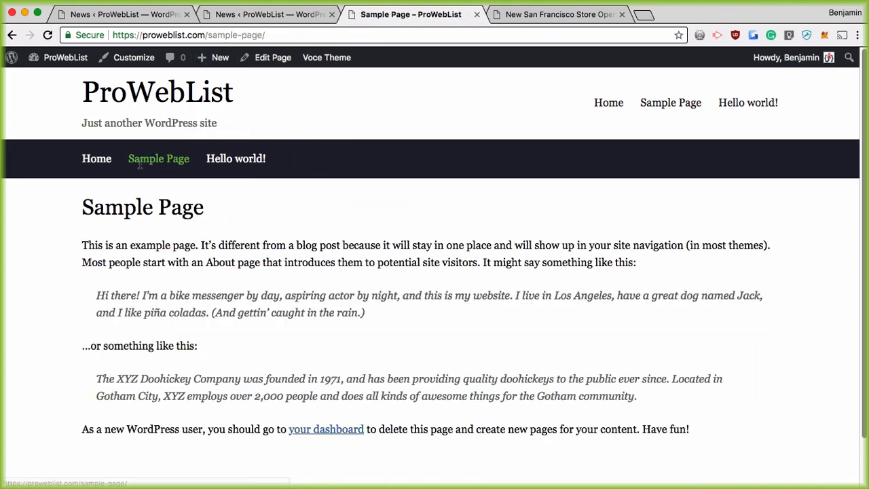
left_click(12, 35)
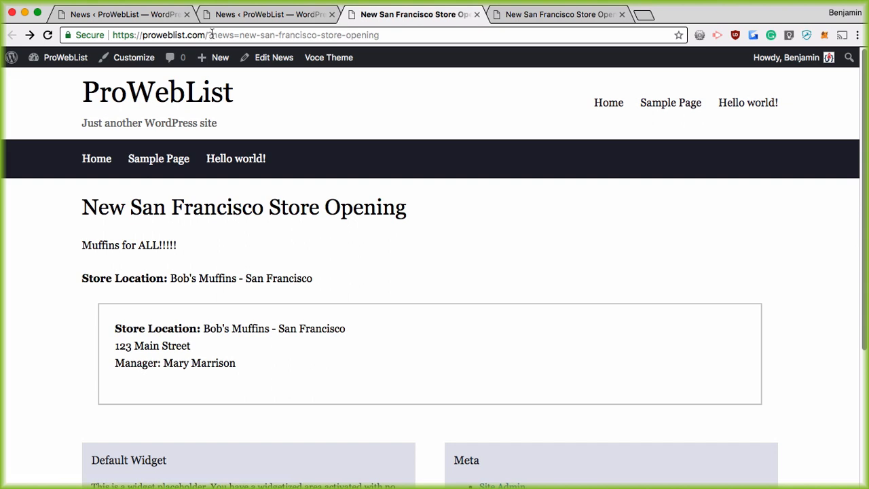
left_click_drag(212, 34, 207, 35)
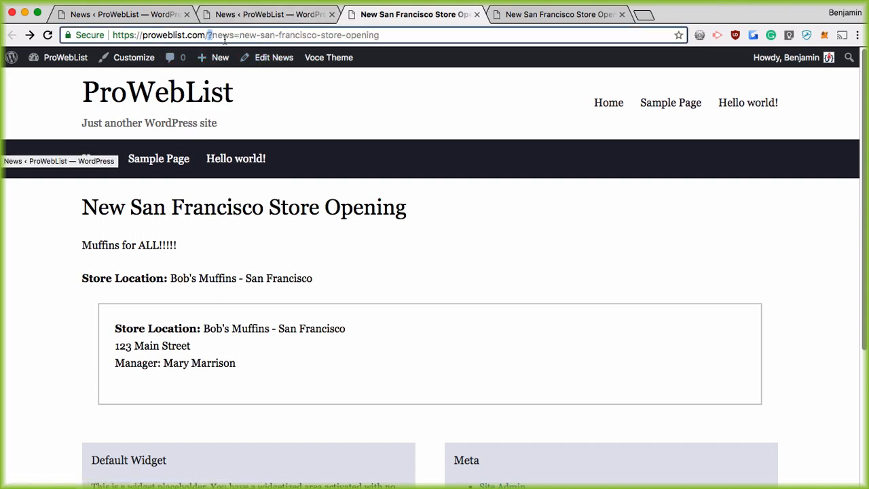
left_click_drag(207, 34, 399, 32)
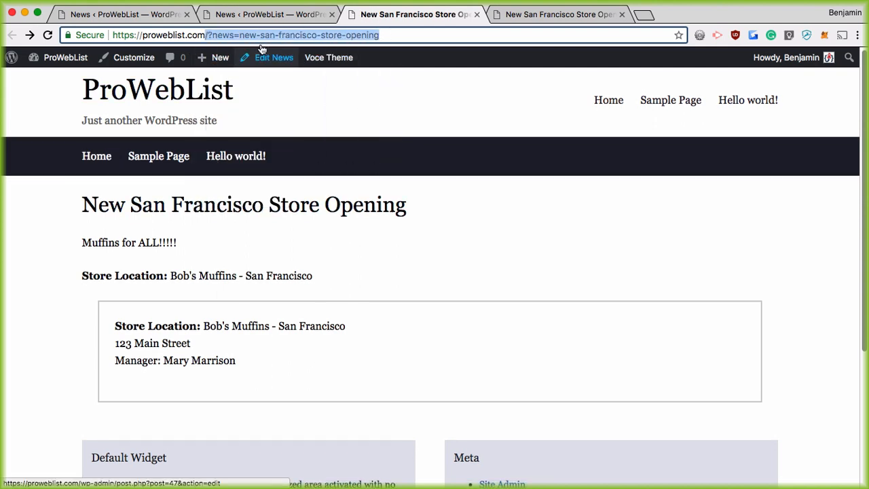
Return to the News admin pages and open the Manage Pods list
left_click(268, 15)
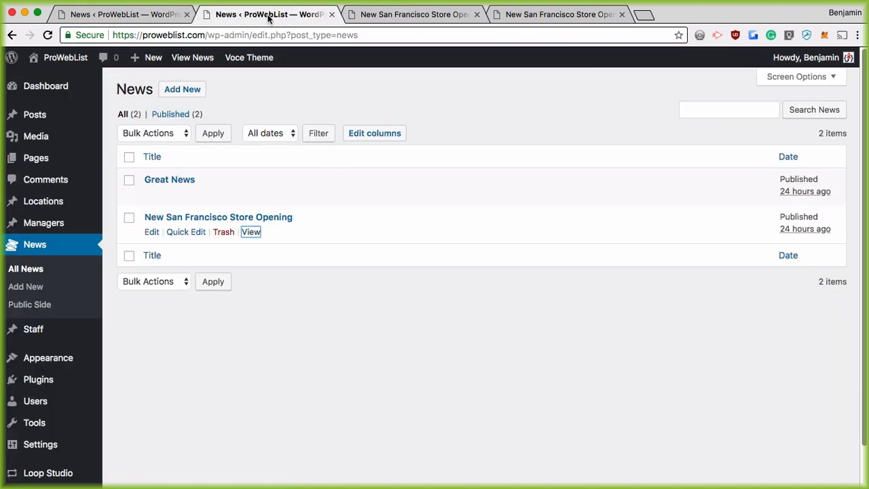
left_click(145, 11)
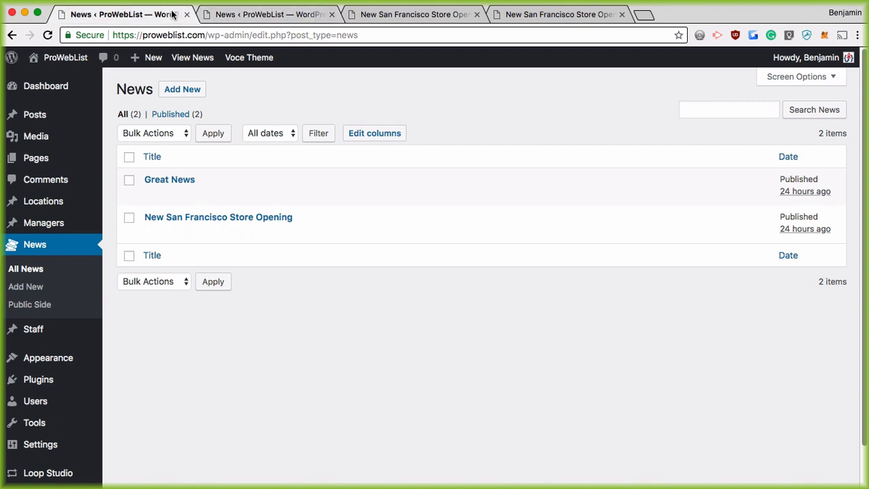
scroll(24, 393, "down", 2)
left_click(49, 450)
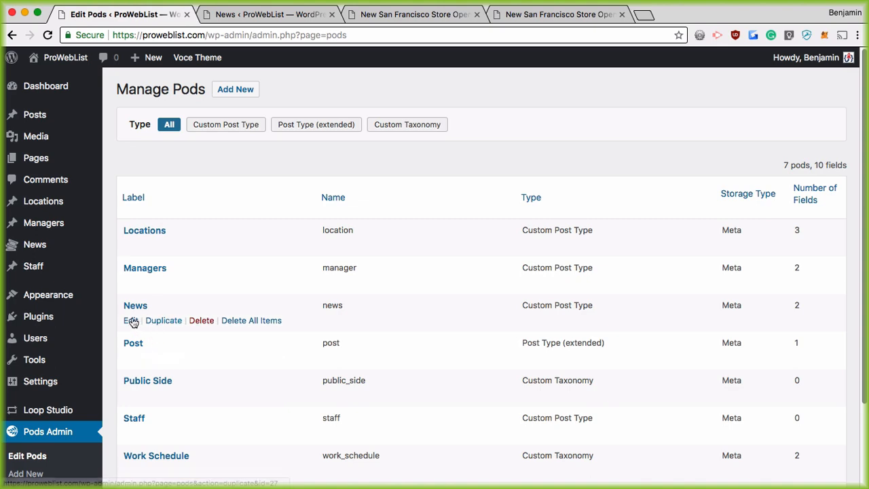
Edit the News pod, compare with the post page, and show its Advanced Options
left_click(131, 322)
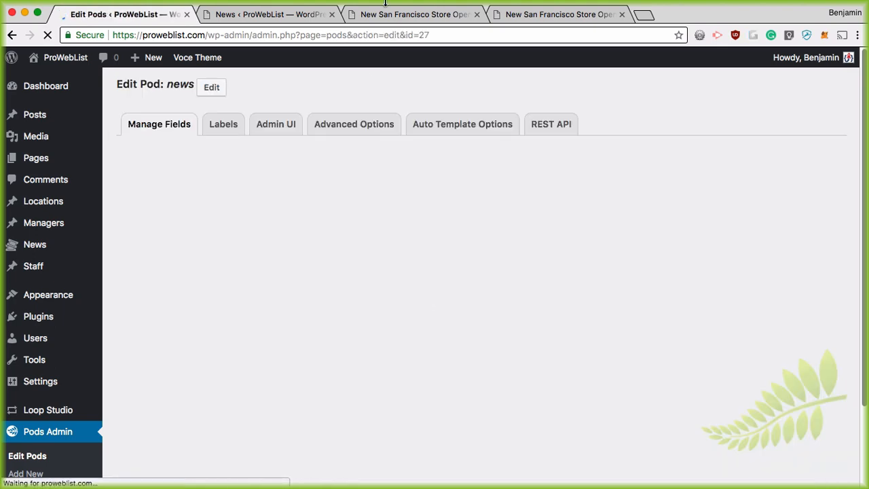
left_click(402, 14)
left_click(302, 20)
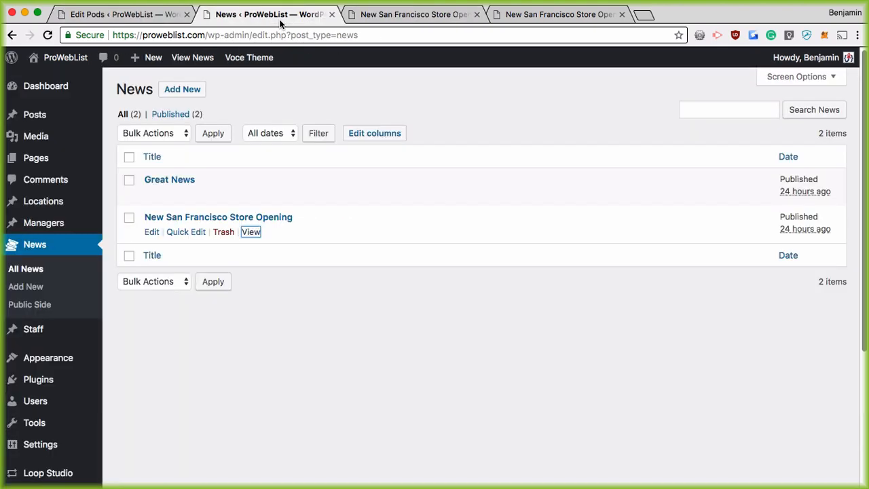
left_click(384, 14)
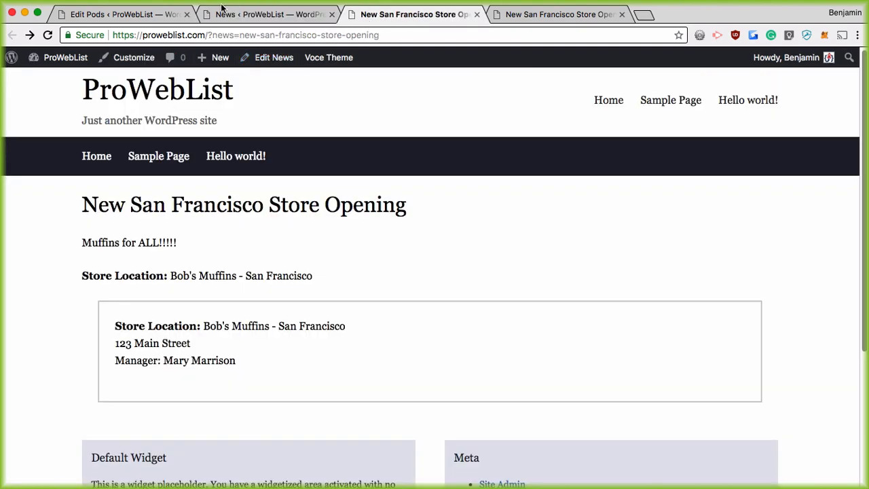
left_click(136, 14)
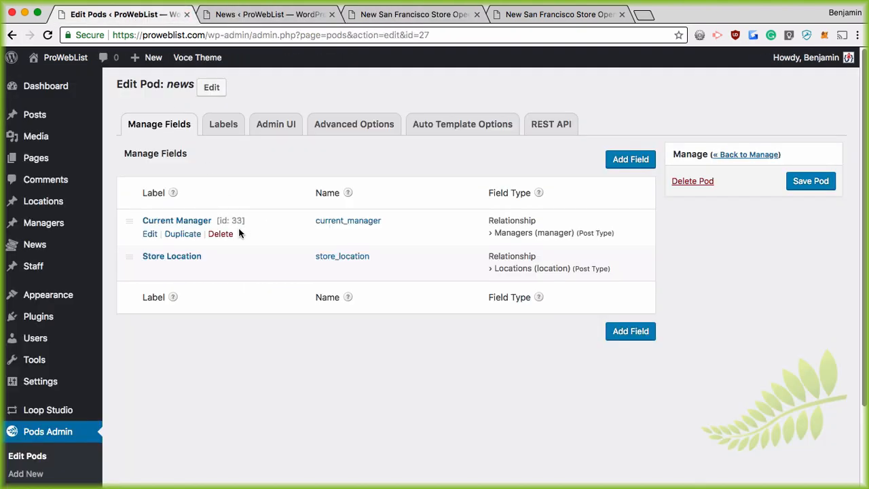
left_click(360, 126)
Toggle Rewrite on and back off, leaving URL rewriting disabled with archive slug news-feed
scroll(404, 248, "down", 5)
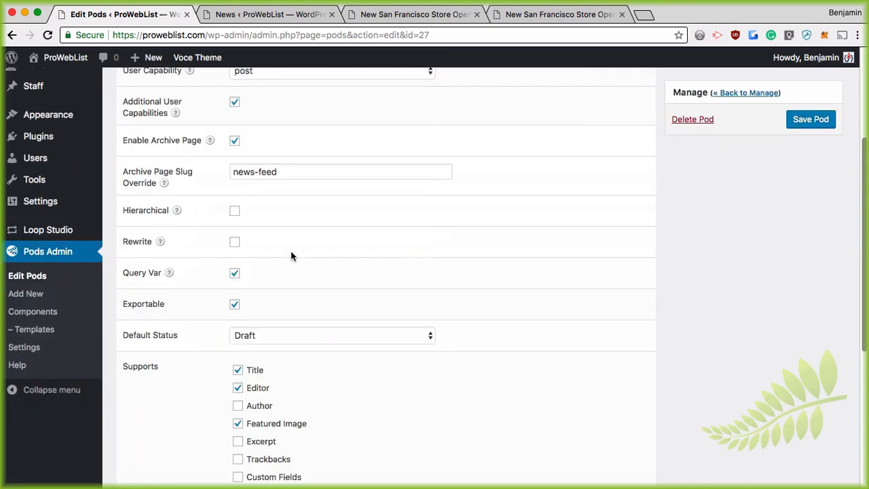
scroll(290, 264, "up", 1)
scroll(290, 265, "up", 1)
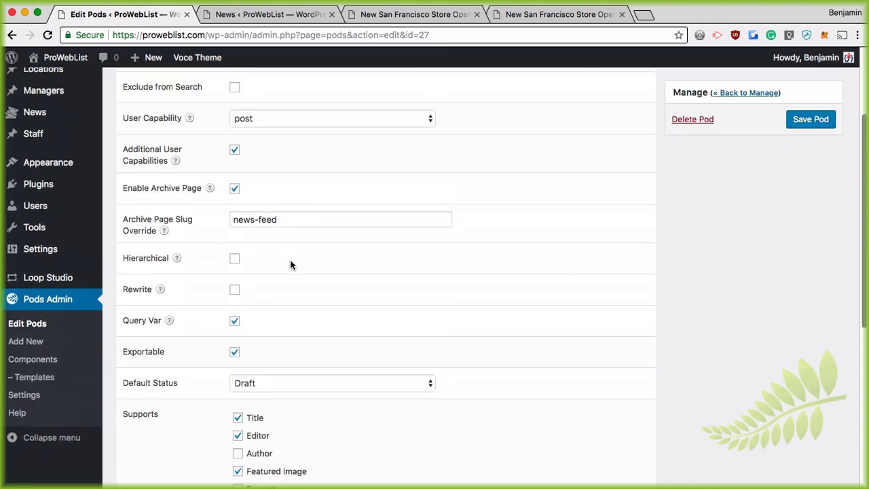
scroll(236, 180, "up", 5)
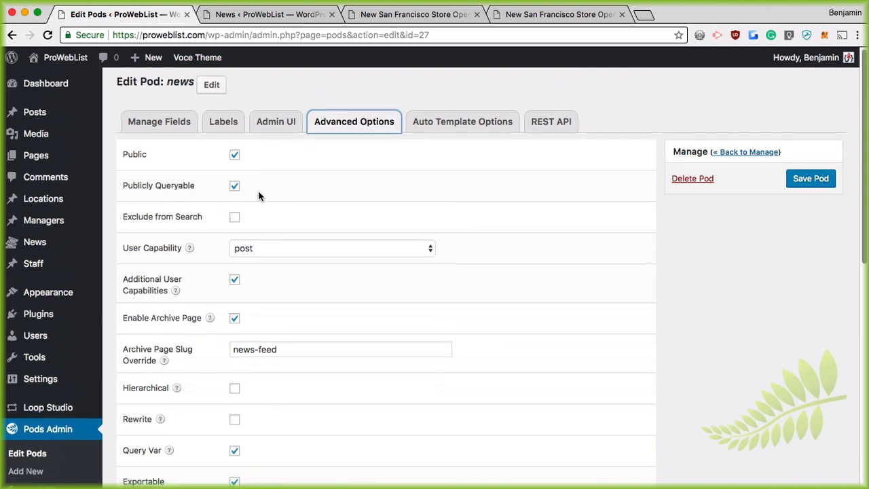
scroll(260, 195, "down", 2)
scroll(262, 255, "down", 1)
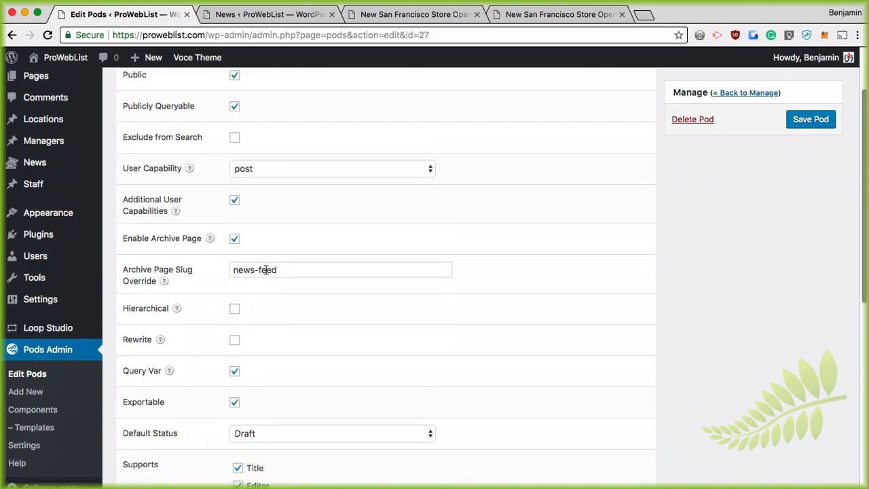
left_click(234, 341)
scroll(265, 374, "down", 3)
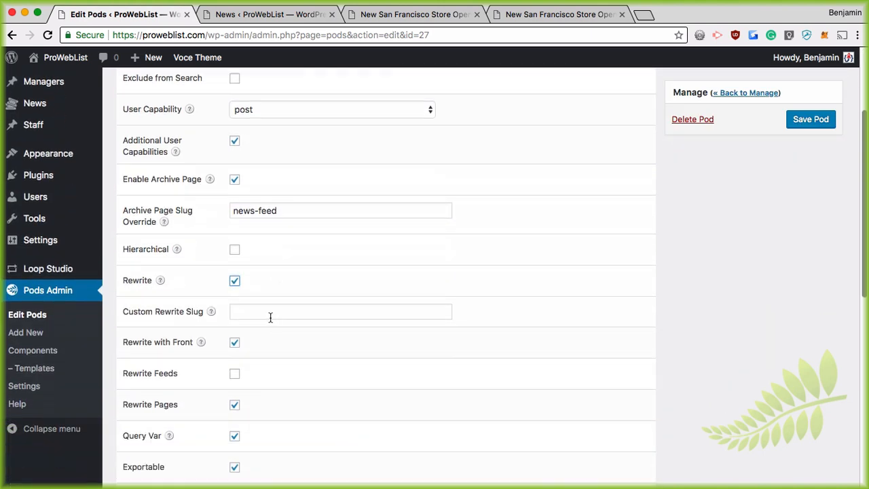
left_click(235, 283)
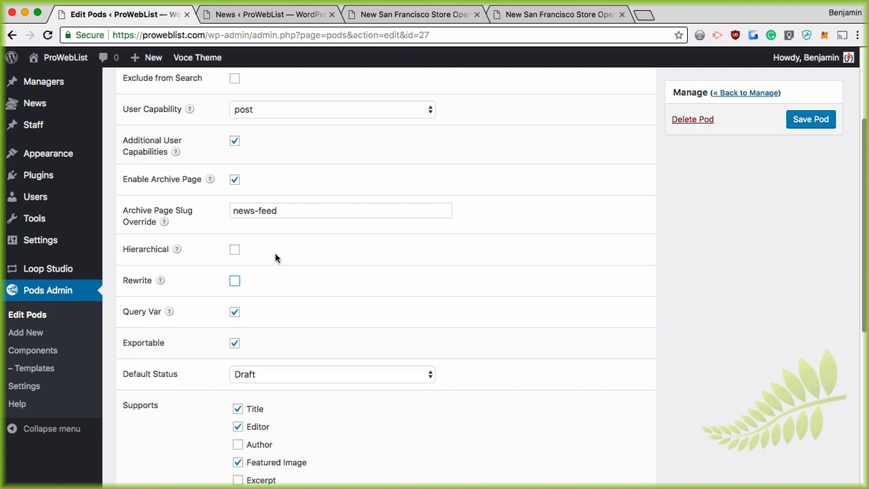
Enable Rewrite in the News pod's Advanced Options, save the pod, and return to the News list
left_click(234, 282)
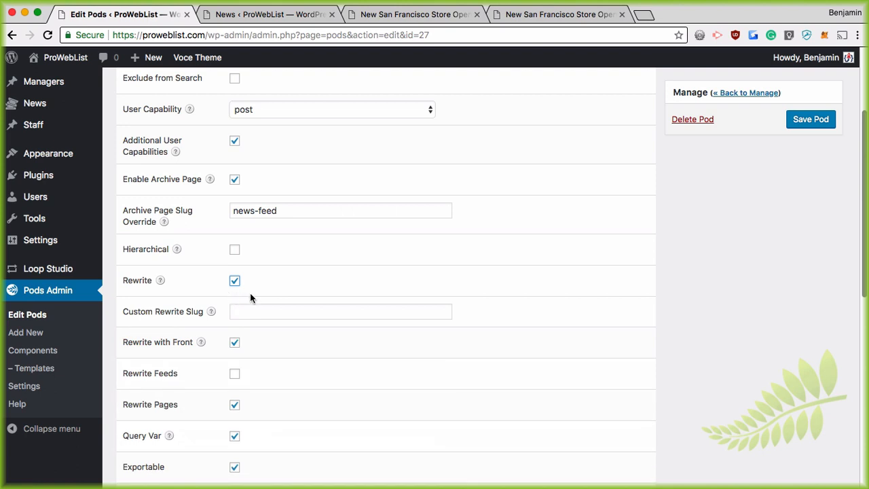
left_click(802, 122)
left_click(244, 16)
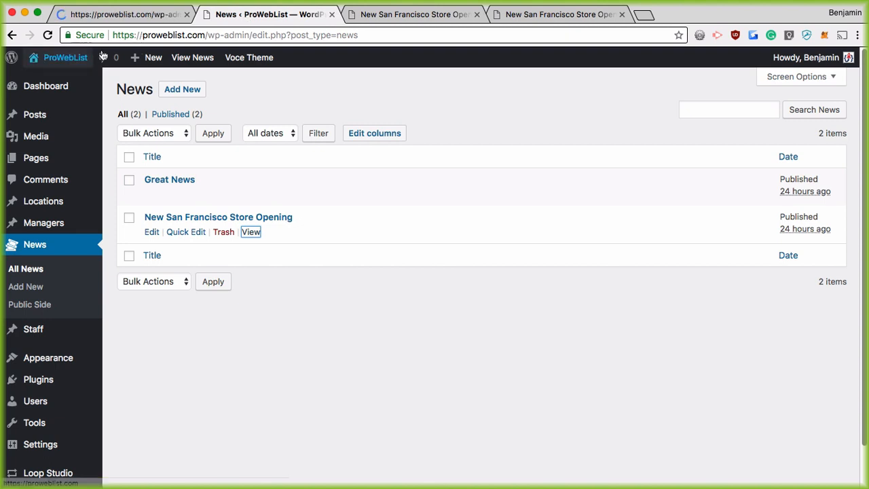
Reload the San Francisco store post and examine its query-string address
left_click(407, 14)
left_click(48, 35)
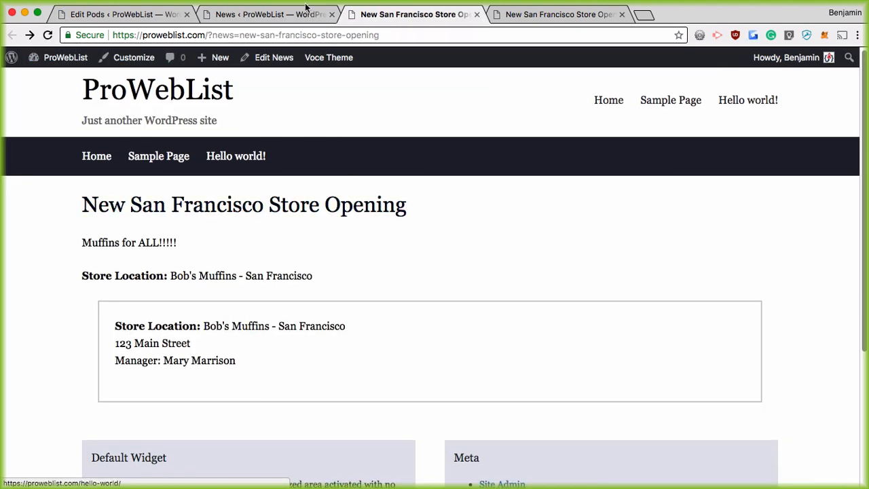
left_click_drag(212, 35, 388, 35)
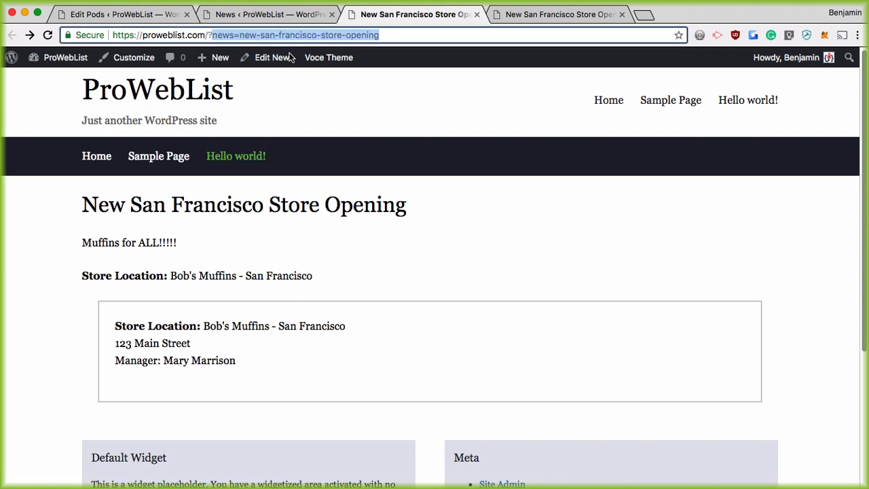
From the refreshed News list, view the store post and inspect its /news/new-san-francisco-store-opening/ address
left_click(290, 14)
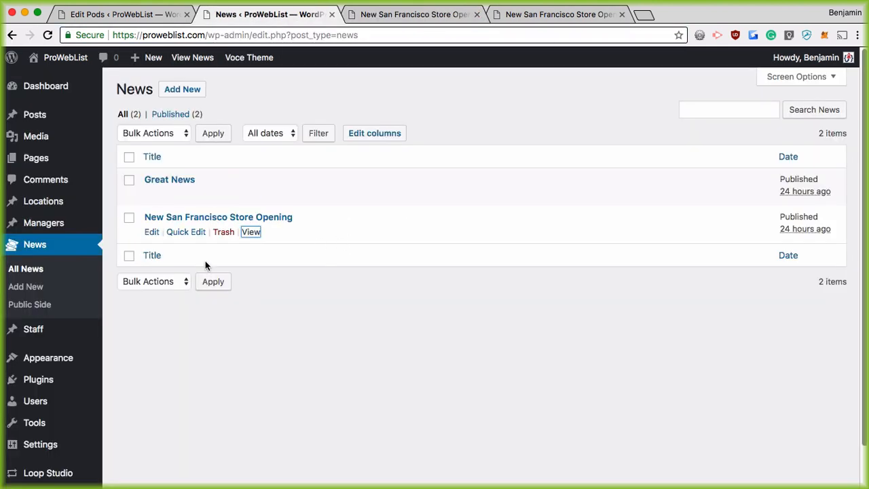
left_click(47, 36)
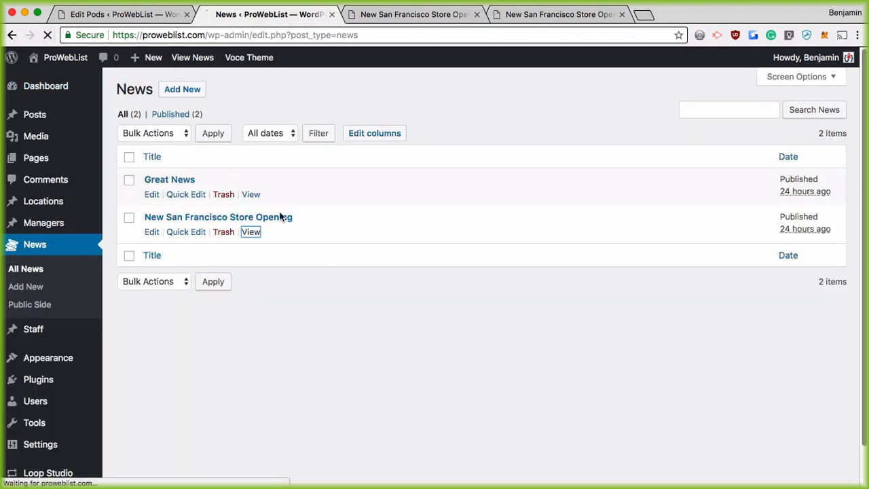
left_click(251, 233)
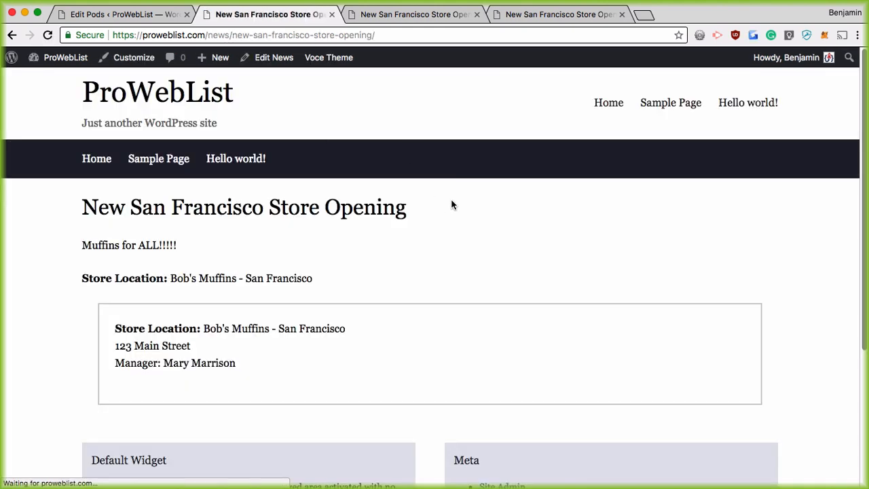
left_click_drag(205, 35, 230, 36)
left_click(213, 36)
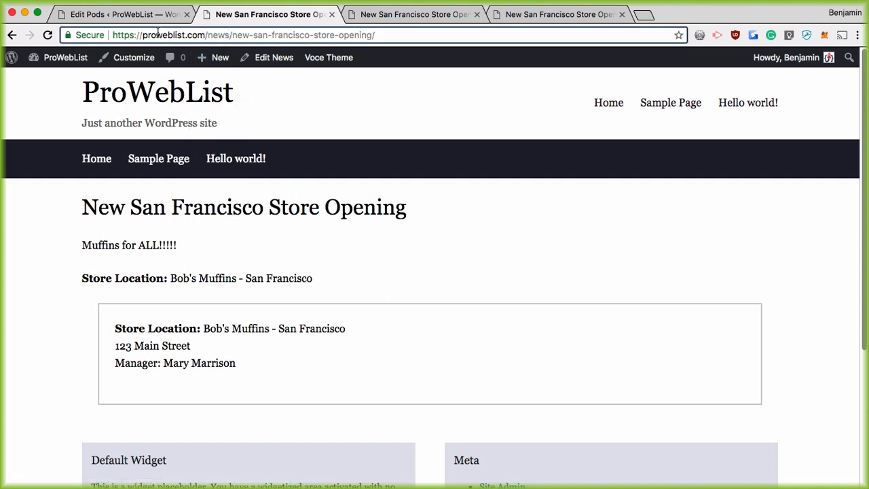
left_click_drag(156, 35, 379, 36)
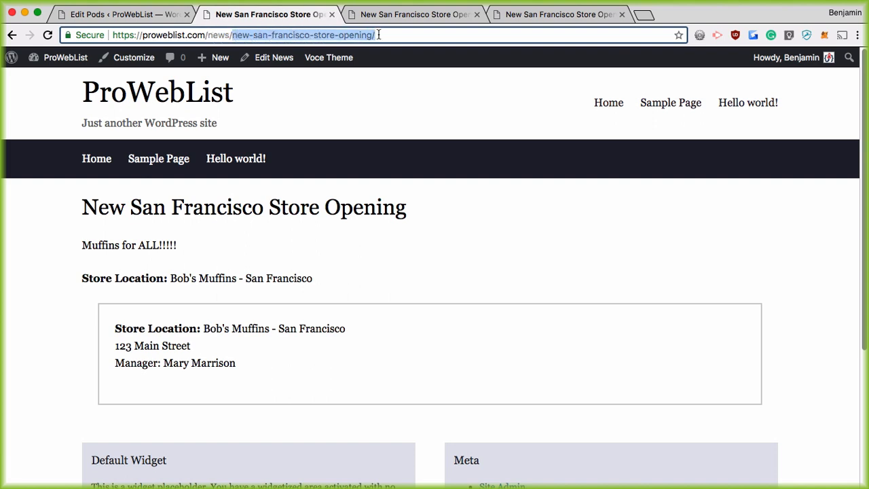
left_click(184, 32)
left_click_drag(165, 36, 308, 37)
left_click(110, 17)
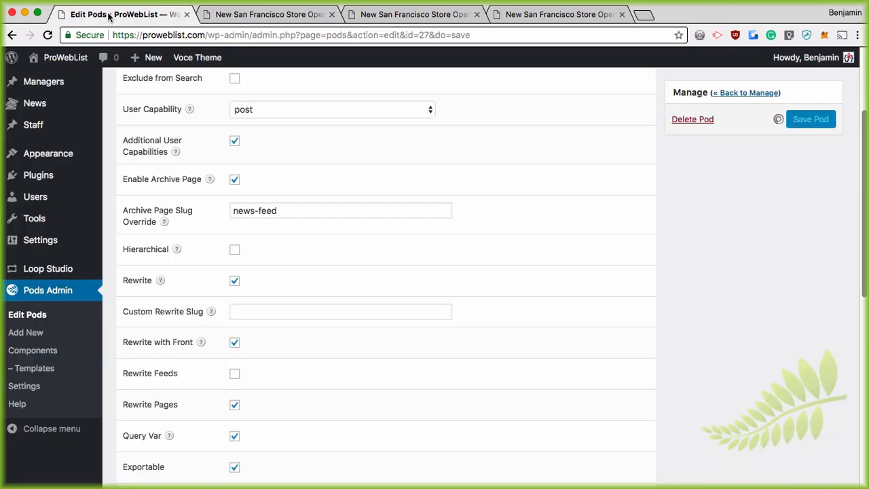
Delete the news-feed archive slug override, keep the archive page enabled, and save the News pod
left_click(346, 160)
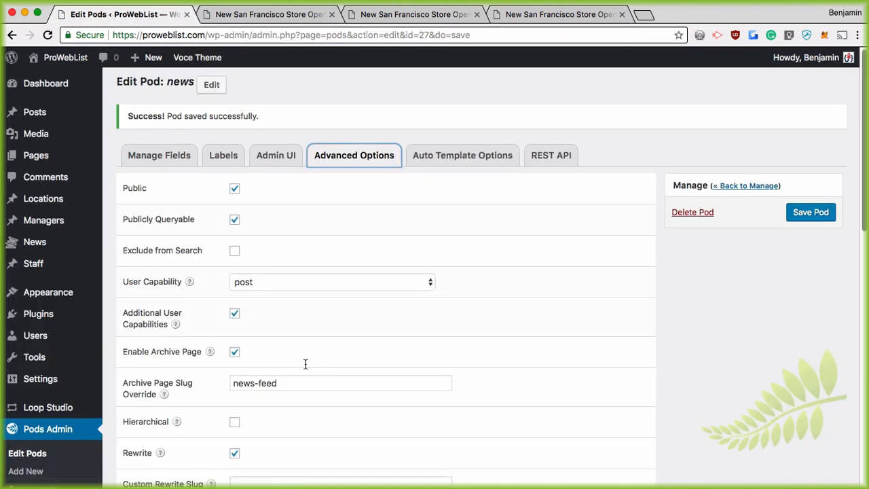
scroll(271, 363, "down", 2)
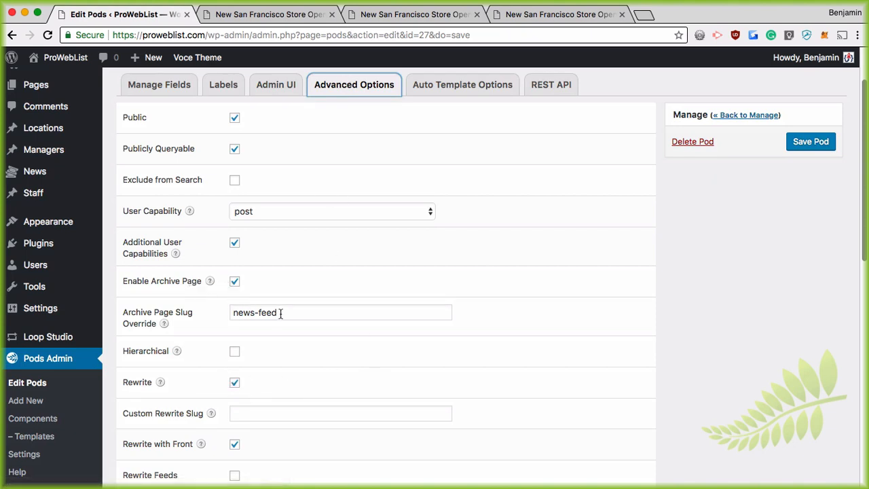
left_click(233, 281)
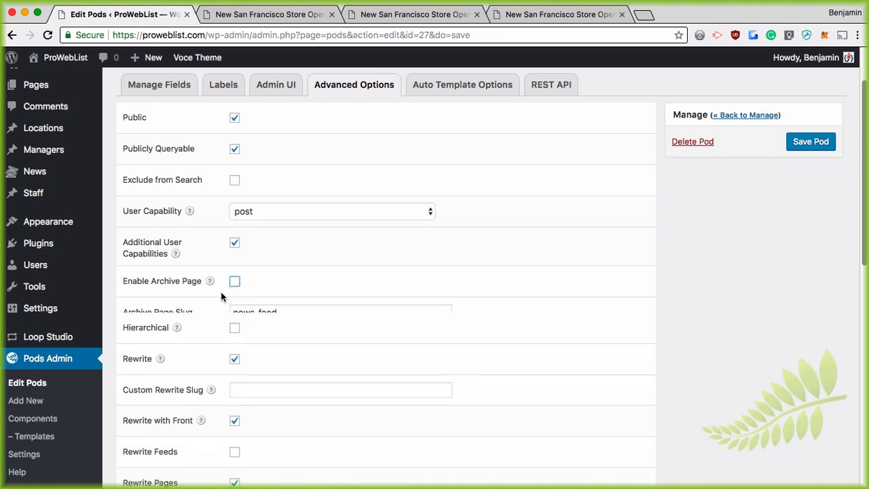
left_click(233, 282)
left_click_drag(278, 312, 208, 312)
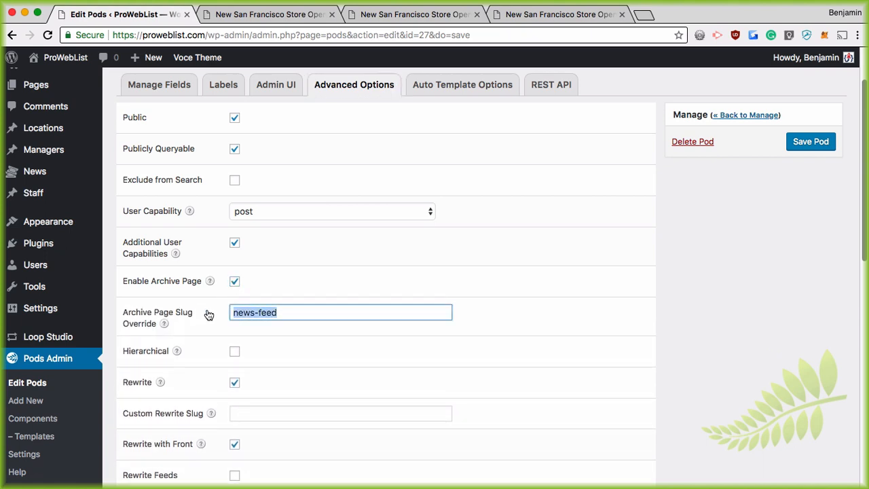
key("BackSpace")
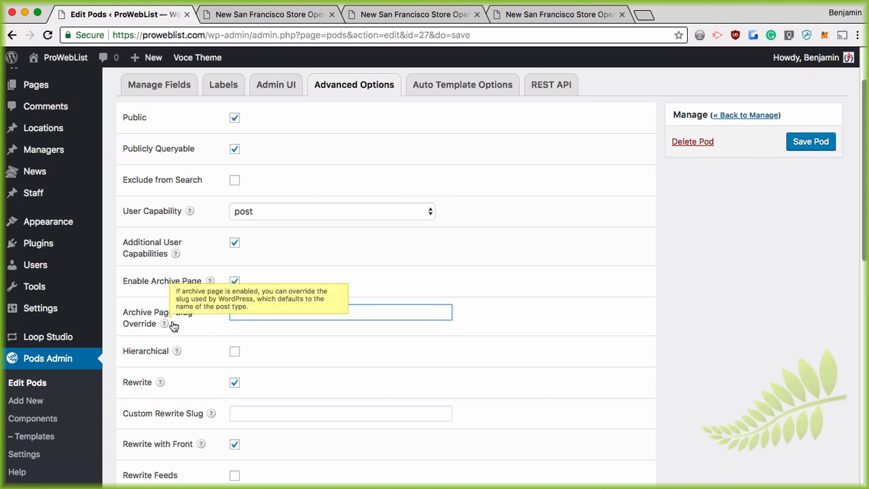
left_click(804, 144)
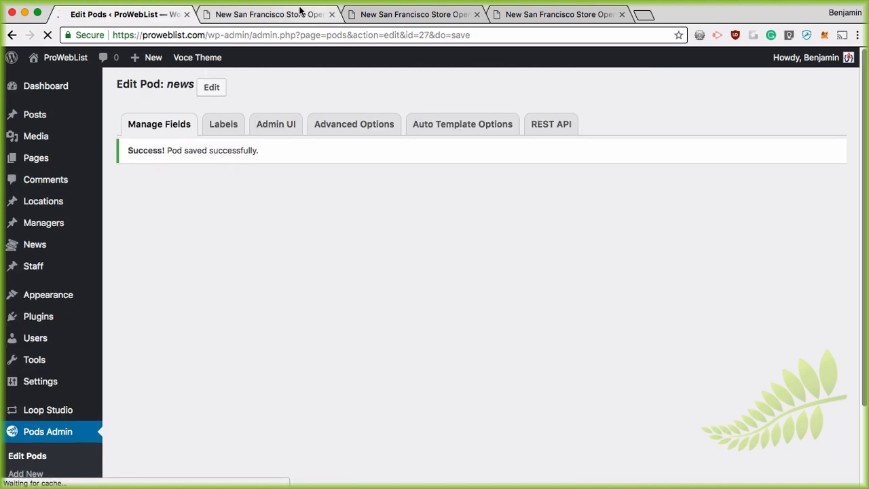
left_click(283, 15)
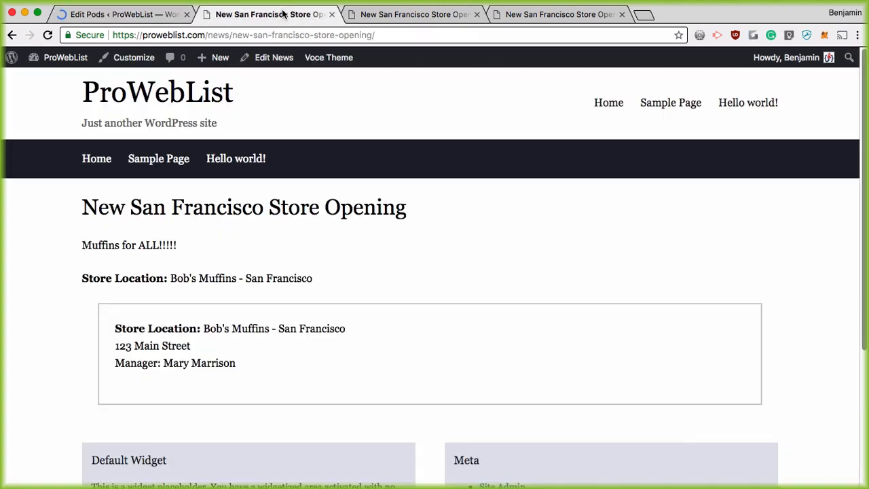
Trim the store post's slug from the address to load the /news/ archive page
left_click(240, 35)
left_click_drag(240, 34, 493, 36)
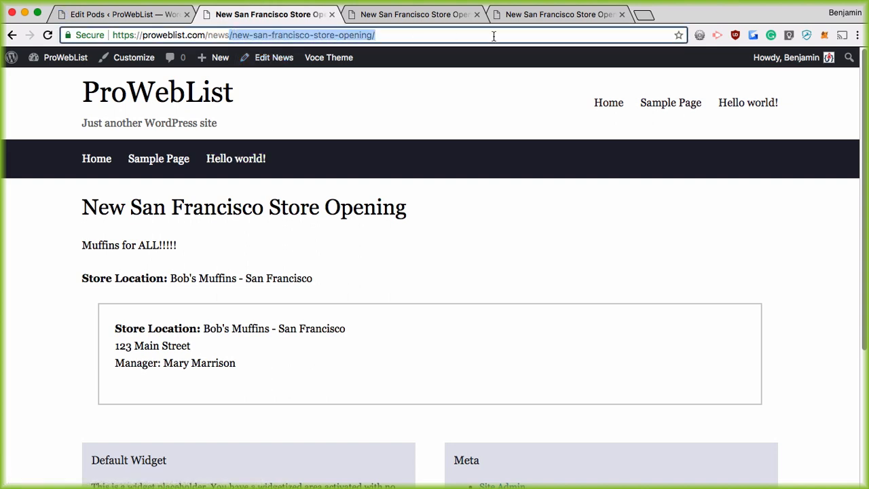
key("BackSpace")
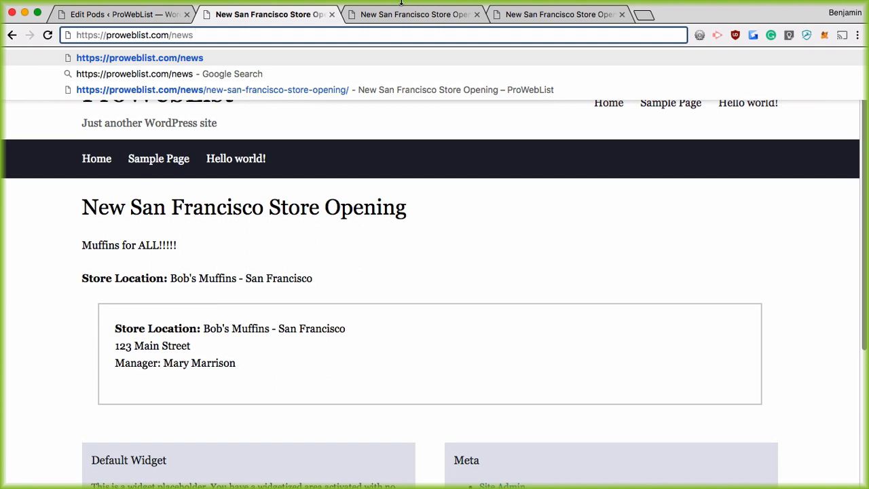
key("Return")
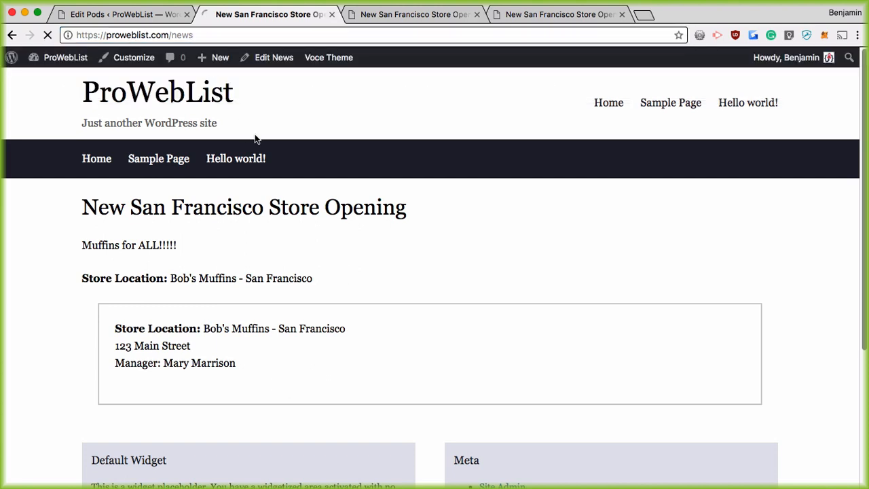
Review the archive listing the Great News and San Francisco store opening entries
scroll(448, 258, "down", 1)
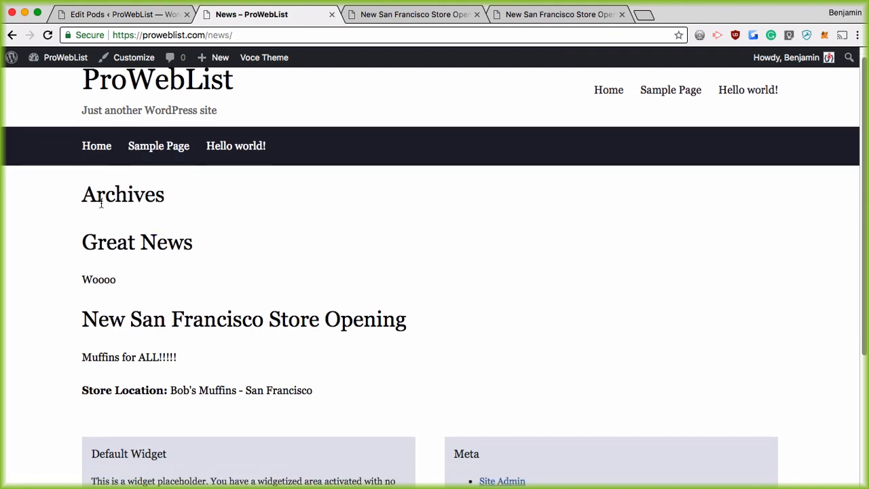
left_click_drag(86, 193, 209, 192)
scroll(204, 285, "down", 5)
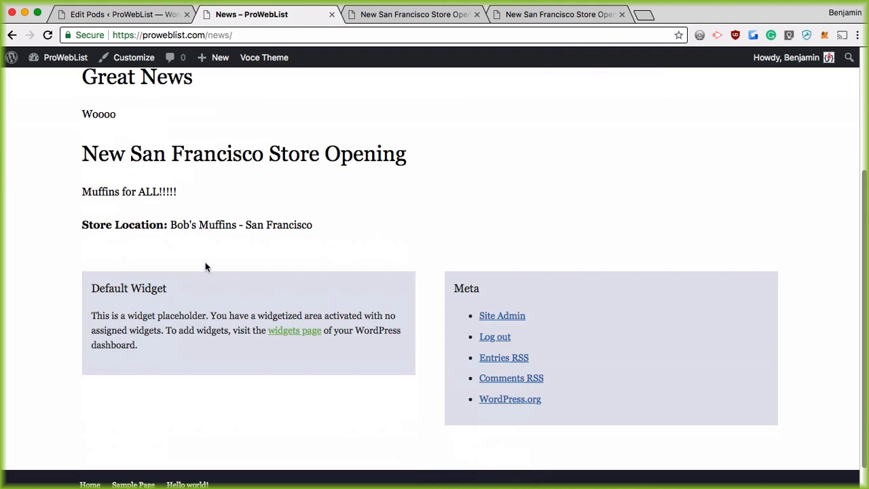
scroll(206, 265, "up", 3)
left_click_drag(80, 174, 209, 227)
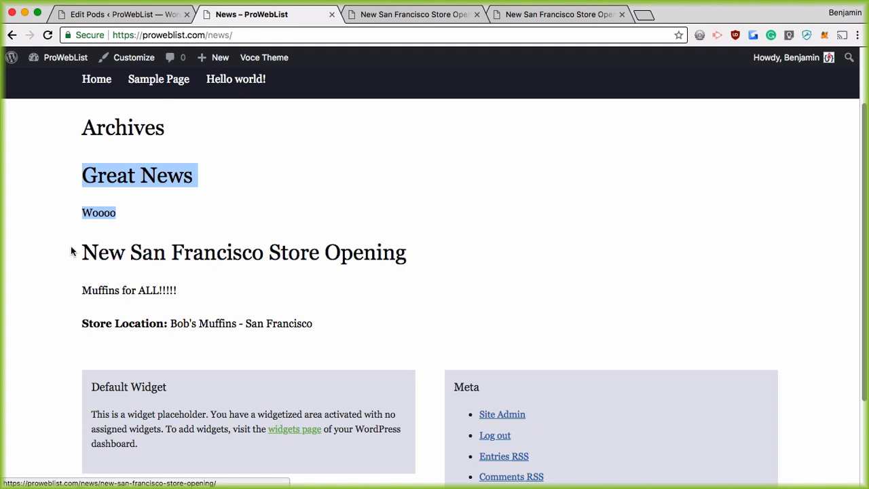
left_click_drag(71, 252, 364, 349)
left_click(377, 311)
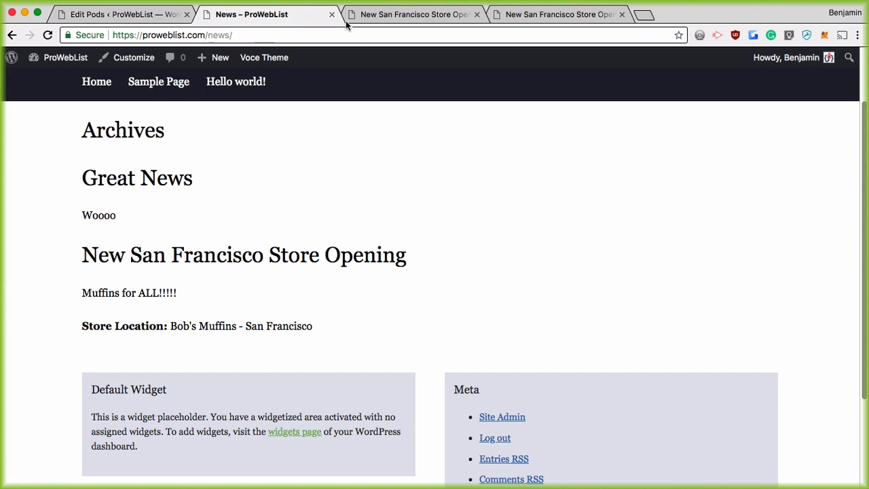
left_click(140, 14)
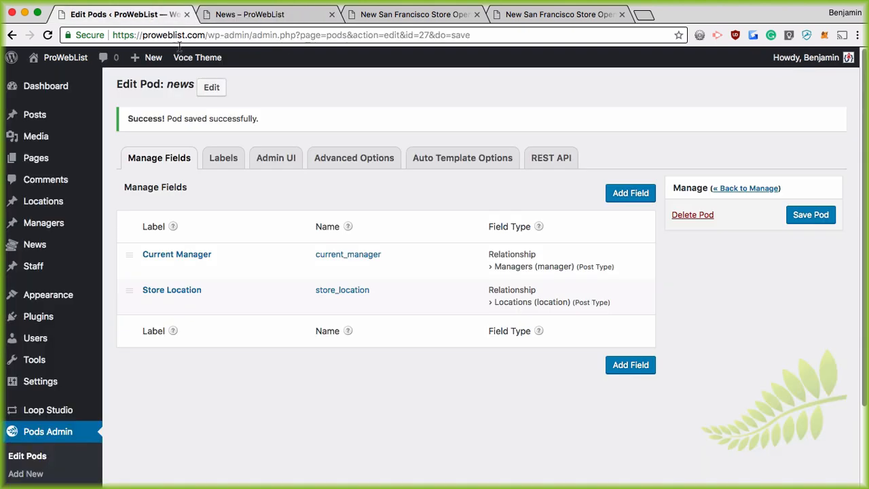
Set the News pod's archive page slug override to news-feed and save
left_click(353, 158)
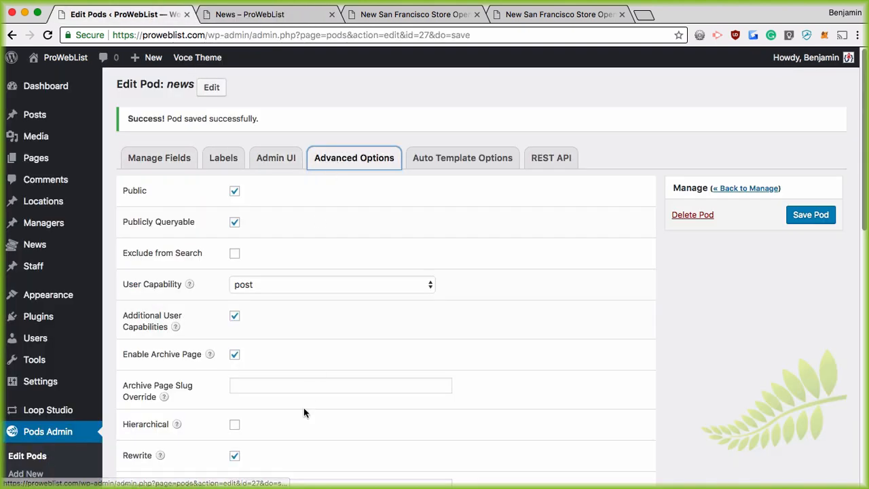
left_click(245, 386)
type("new")
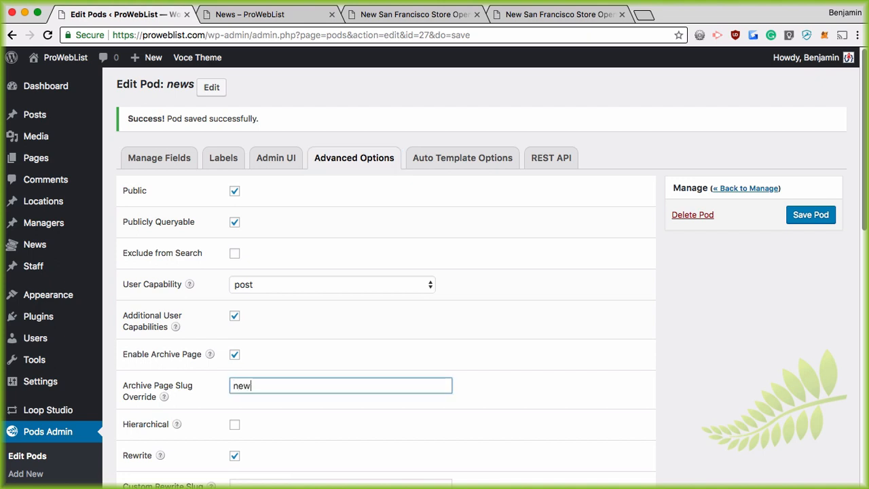
type("s-feed")
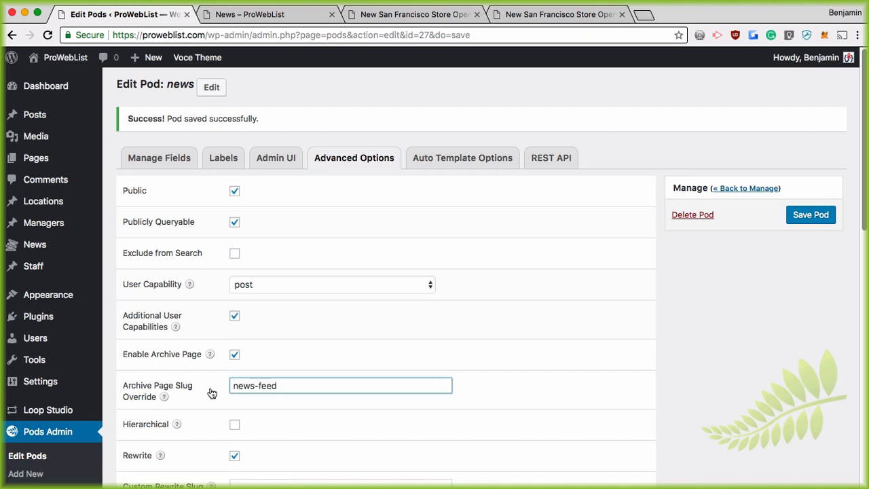
left_click(816, 219)
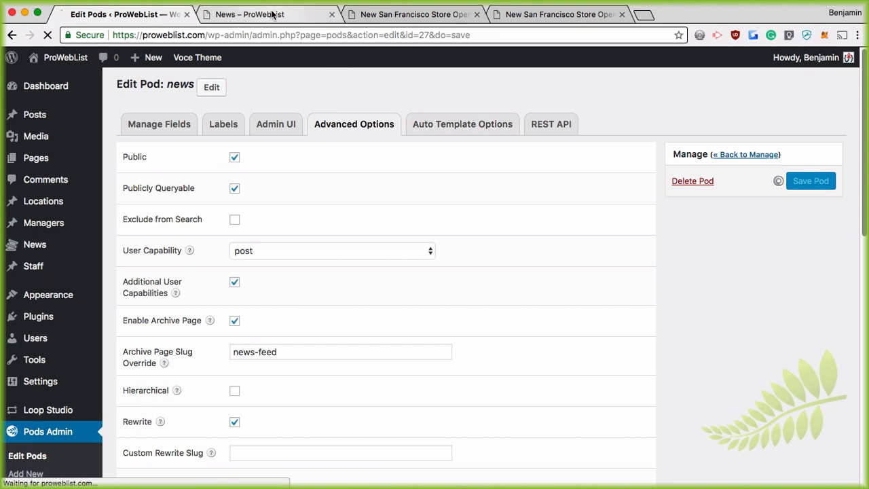
Load the archive at /news-feed/ and open the New San Francisco Store Opening post
left_click(250, 13)
mouse_move(220, 53)
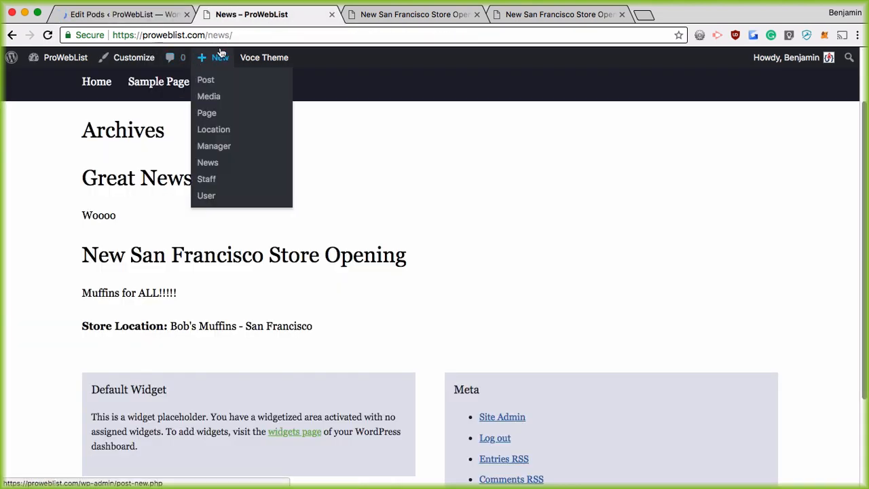
left_click(49, 35)
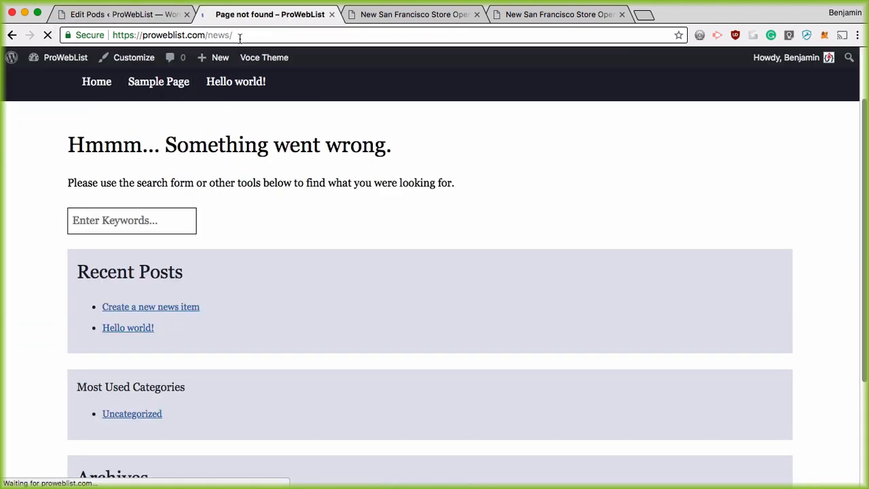
left_click_drag(224, 35, 254, 36)
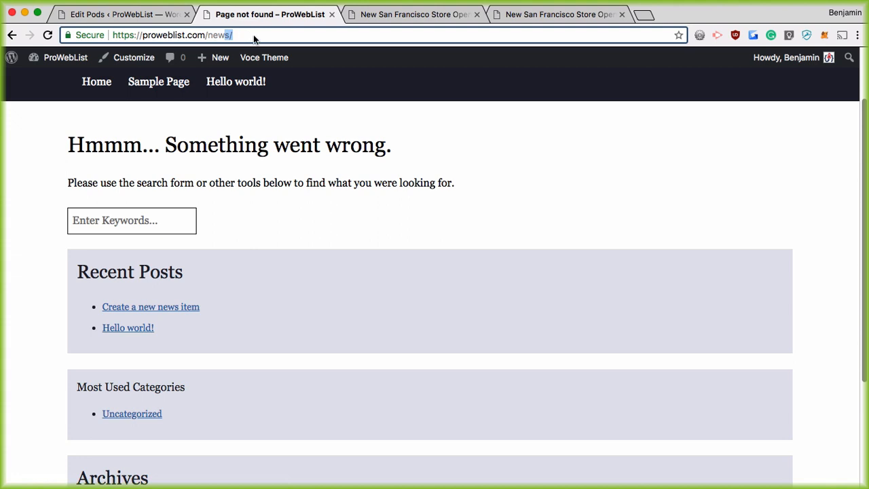
type("s-feed/")
key("Return")
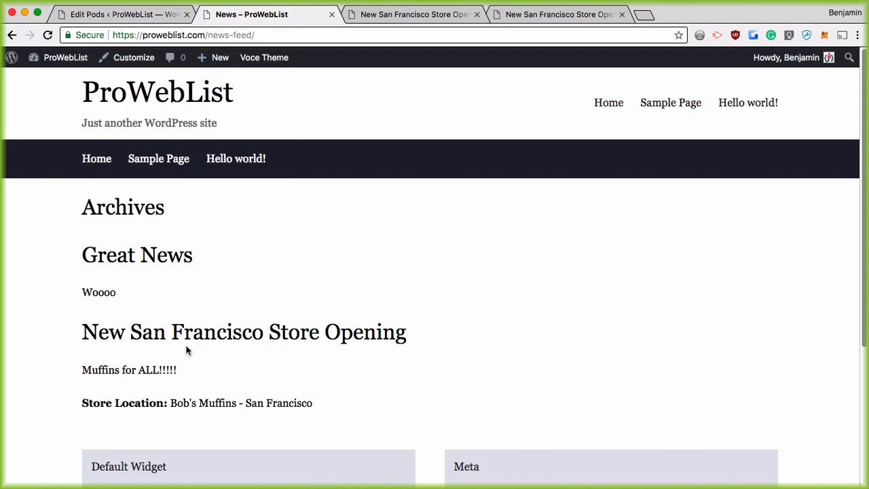
left_click(203, 332)
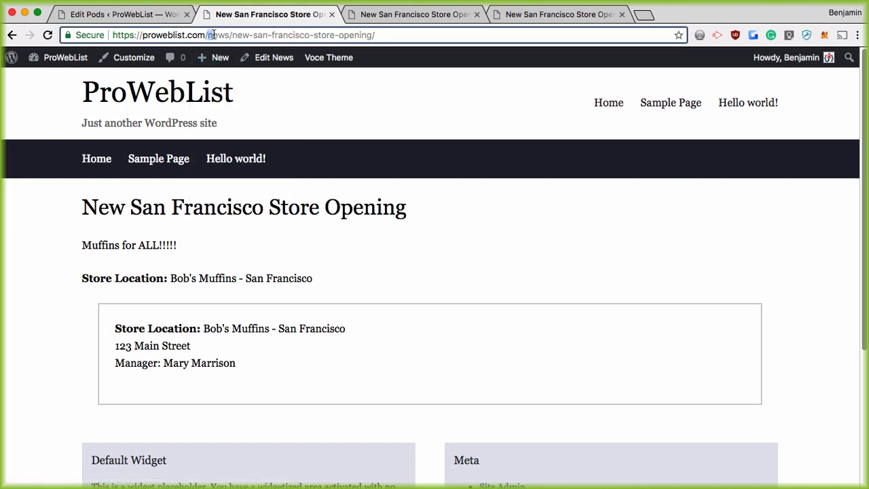
left_click_drag(207, 35, 228, 37)
left_click(72, 15)
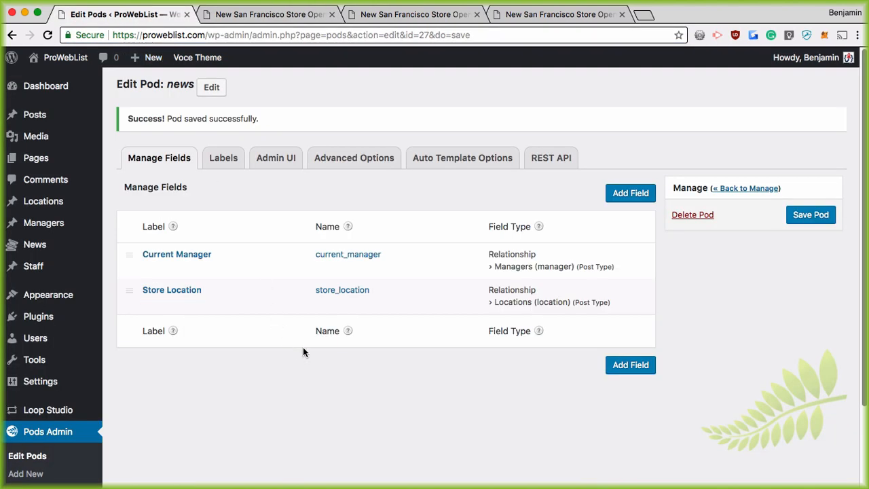
left_click(354, 157)
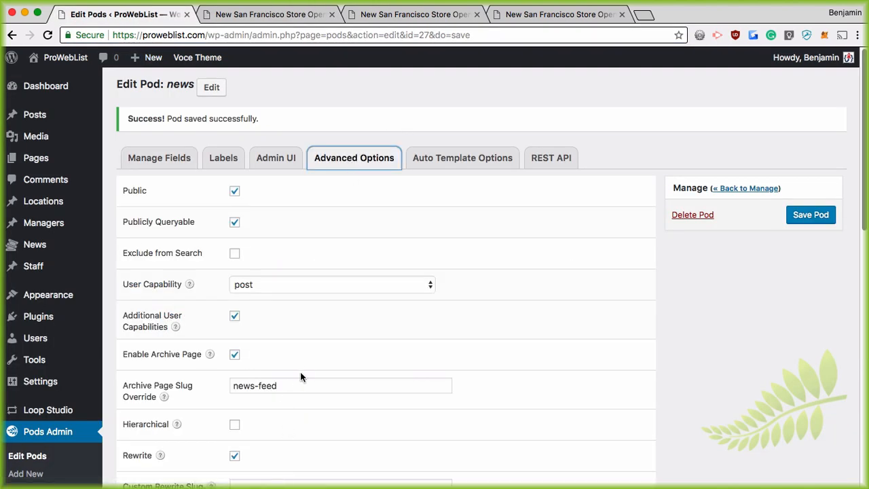
scroll(298, 374, "down", 5)
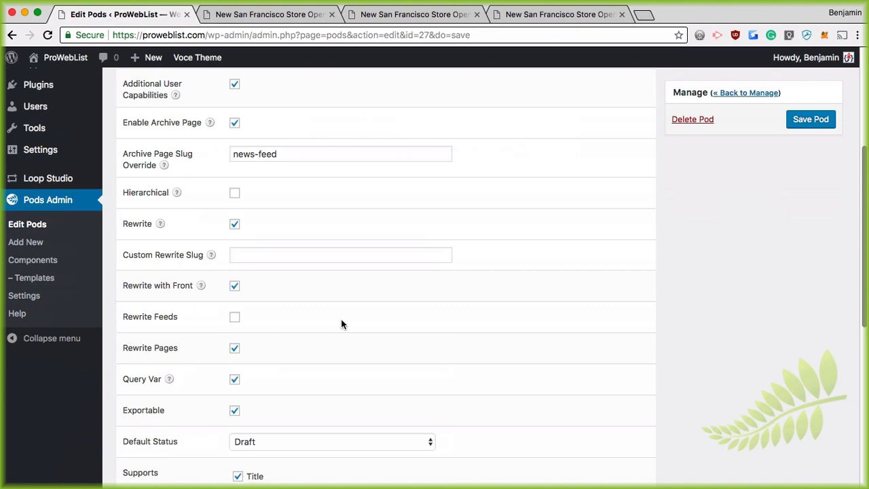
scroll(339, 319, "up", 5)
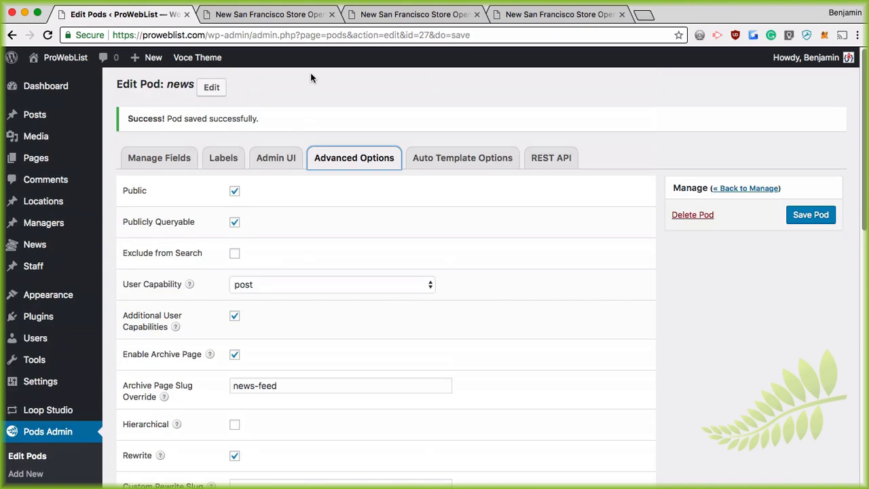
left_click(272, 14)
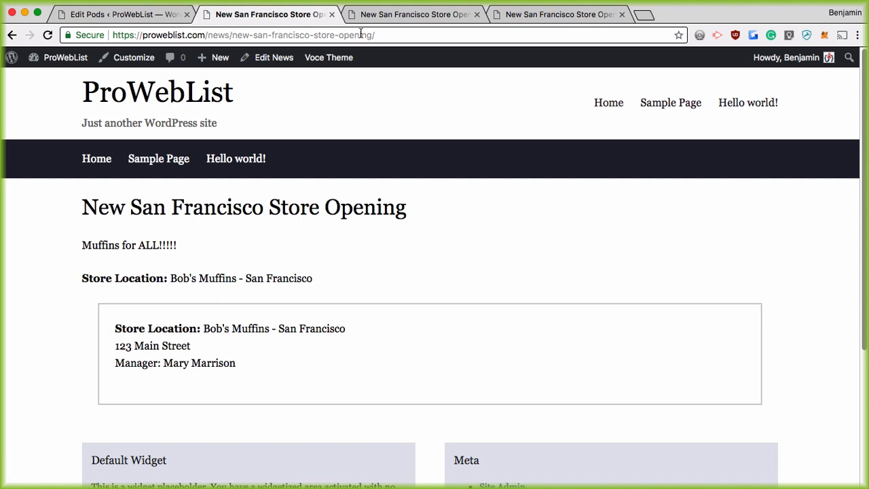
left_click_drag(209, 35, 227, 35)
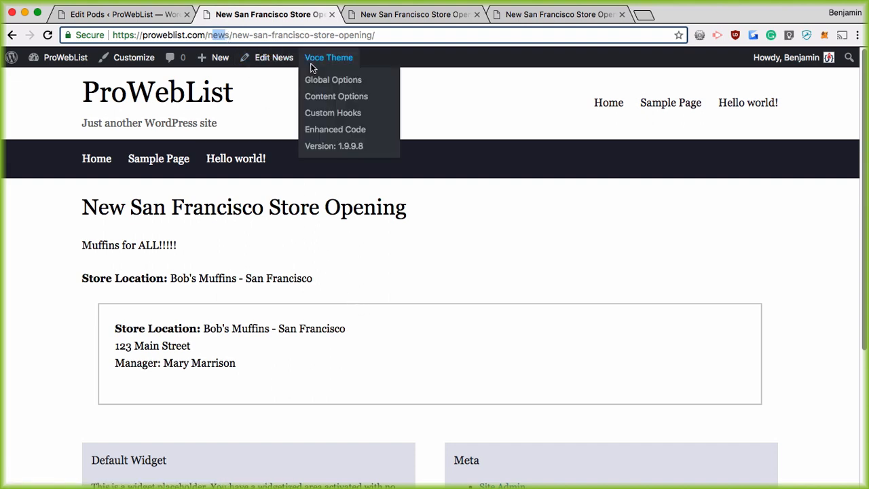
Edit the store post's address down to /news-feed/ to show the archive with both posts
left_click_drag(232, 35, 504, 36)
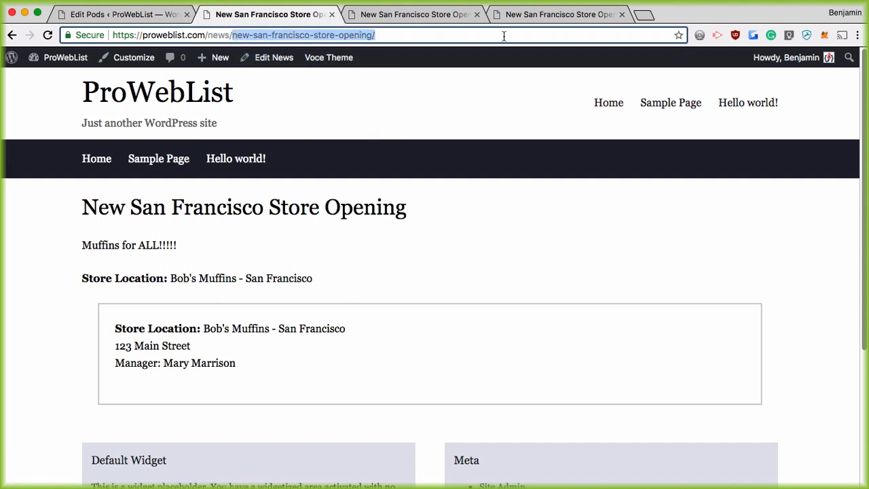
key("BackSpace")
key("BackSpace")
type("-")
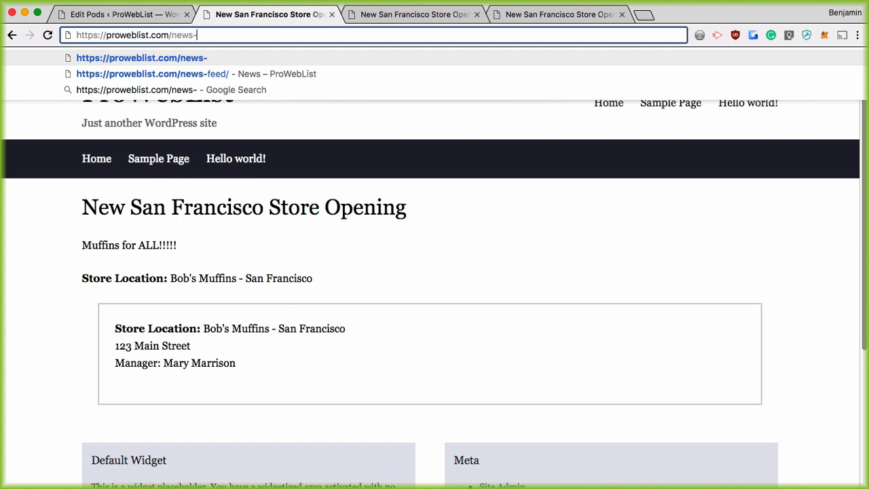
type("feed")
key("Return")
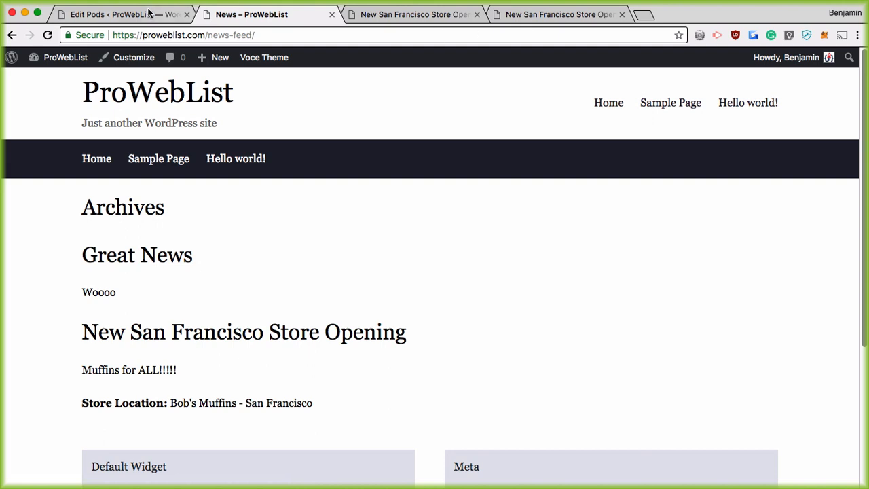
Check the News pod's Auto Template Options: Post News Box for single items, no archive template
left_click(122, 14)
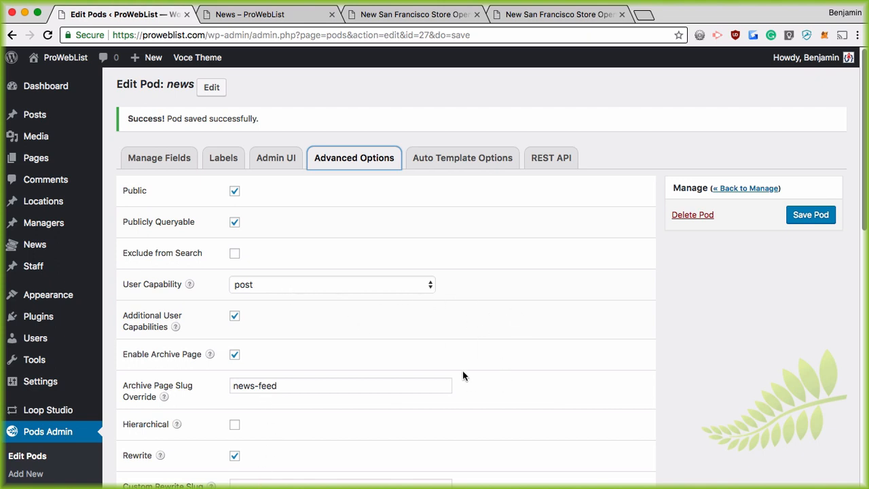
left_click(437, 159)
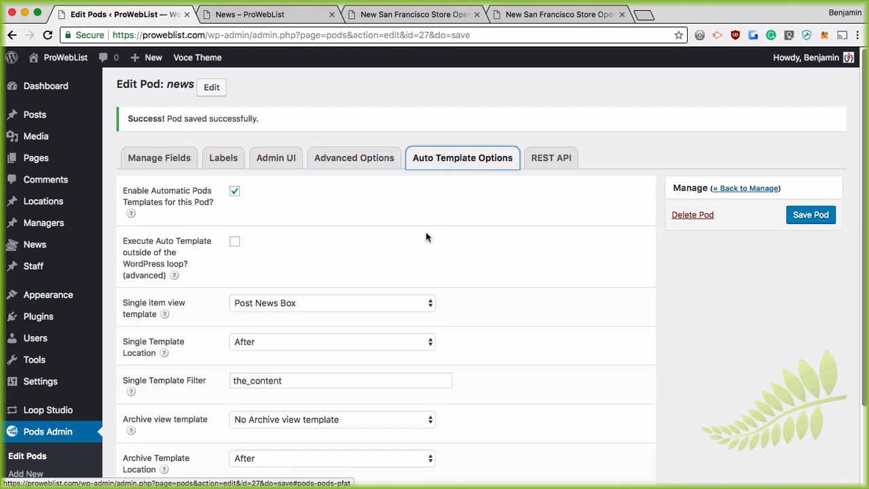
scroll(426, 237, "down", 3)
left_click(254, 323)
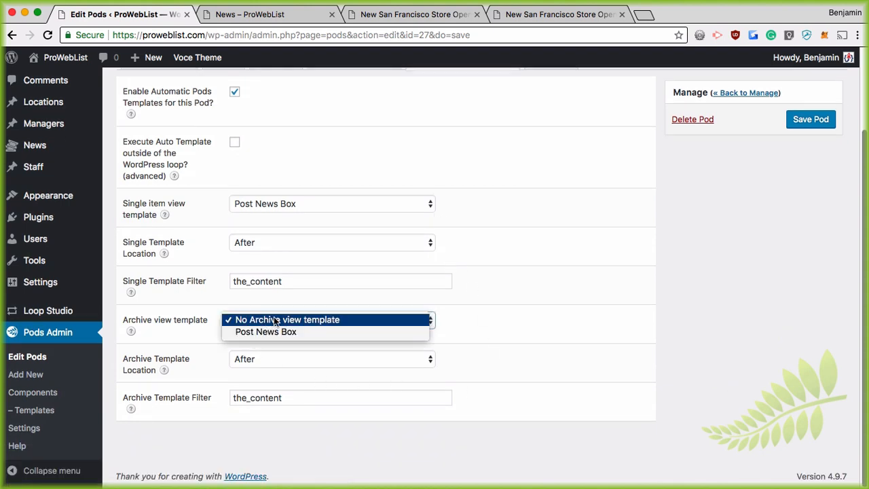
left_click(503, 318)
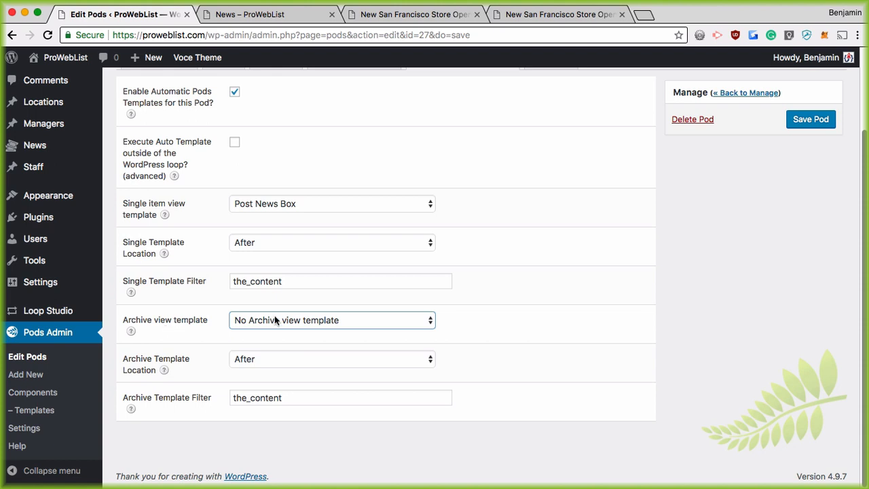
Leave the pod settings for Pods Admin > Templates and add a new Pod template
left_click(34, 410)
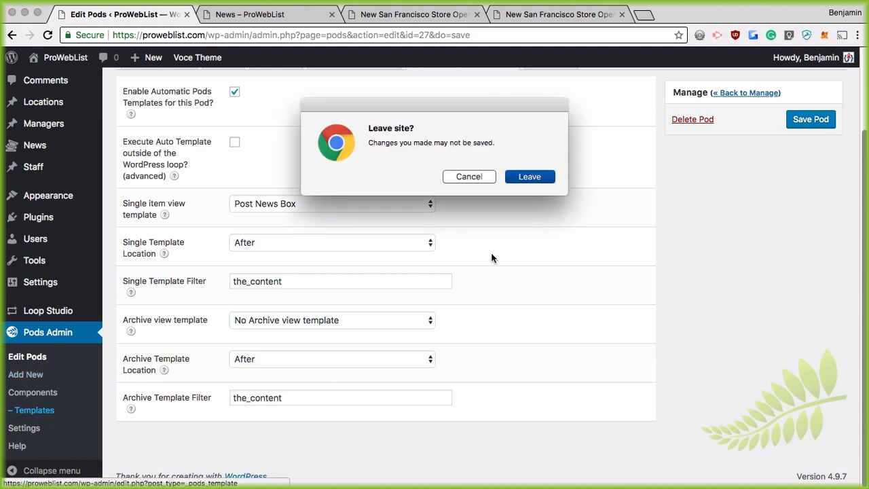
left_click(529, 177)
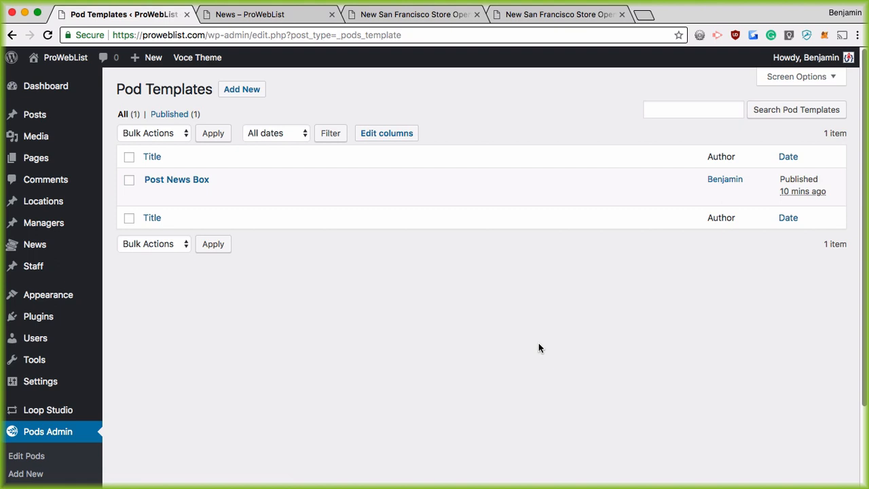
left_click(241, 89)
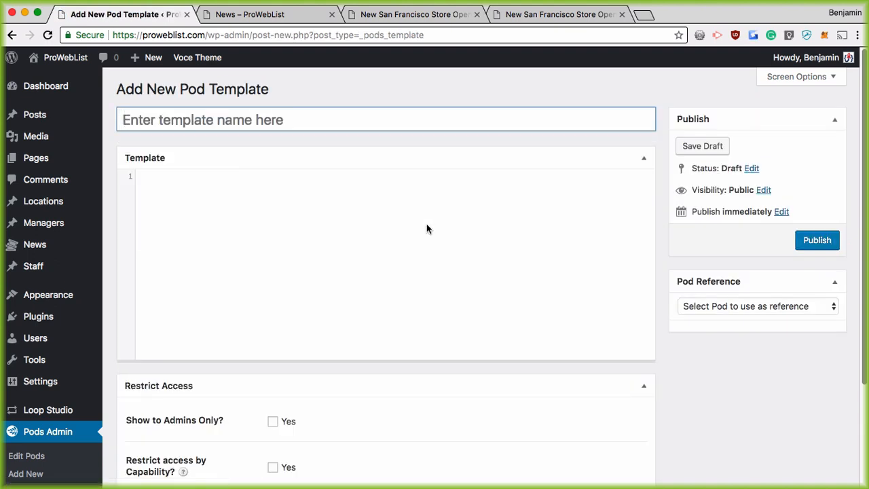
Title the new Pod template 'Archive News Thingy'
left_click(173, 119)
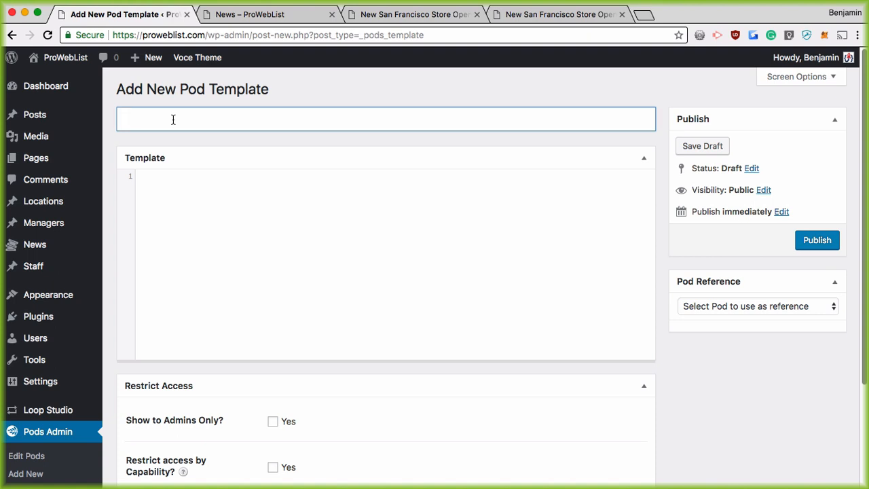
type("Archive")
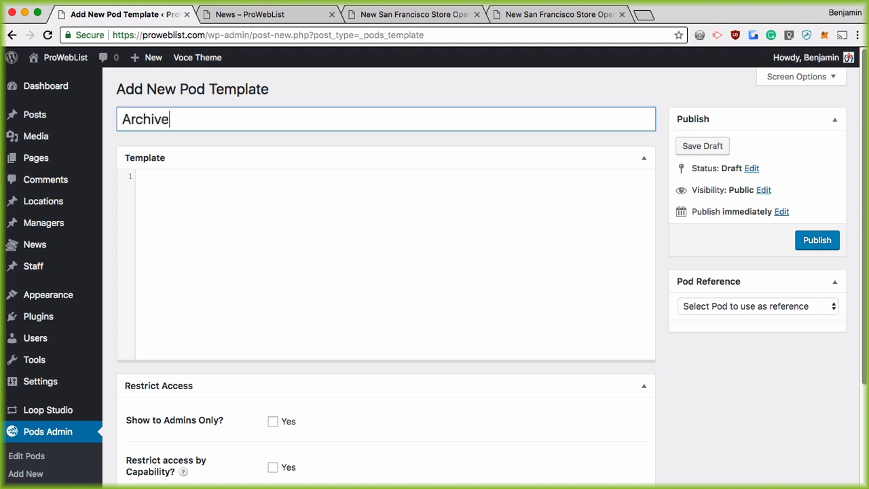
type(" News Thingy")
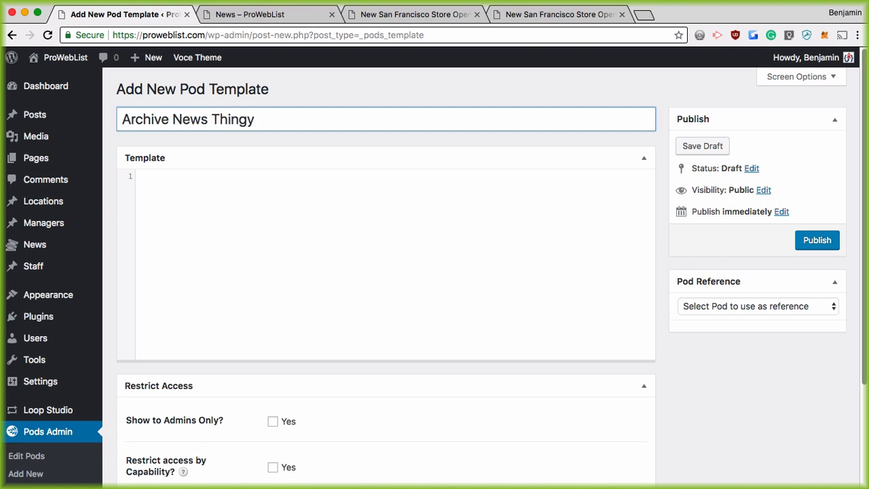
left_click(272, 251)
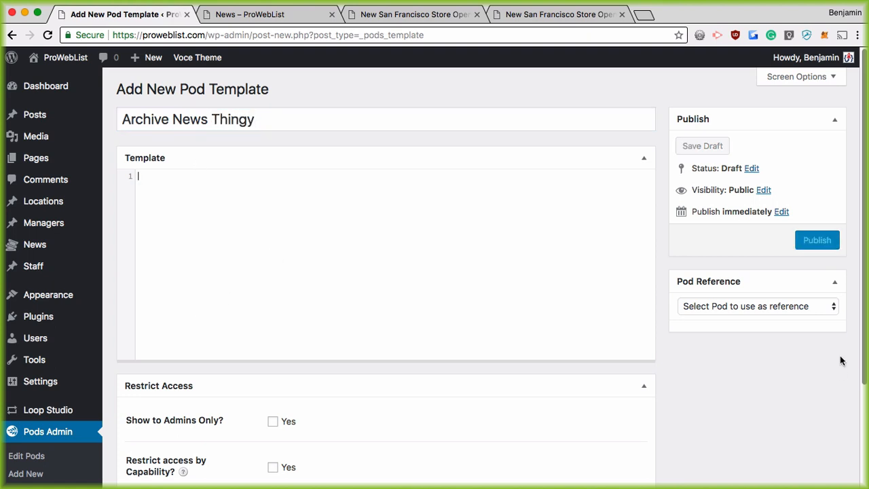
Choose News as the reference pod and begin the template code with a div tag
left_click(778, 308)
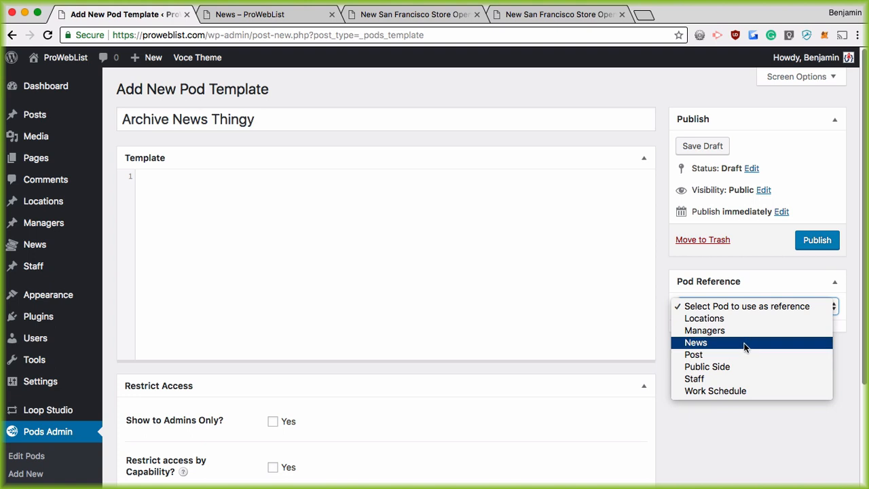
left_click(692, 342)
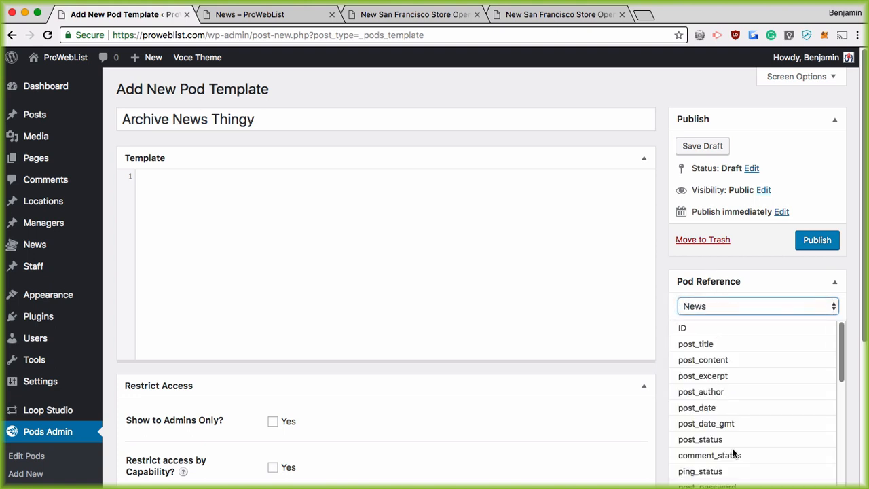
left_click(203, 195)
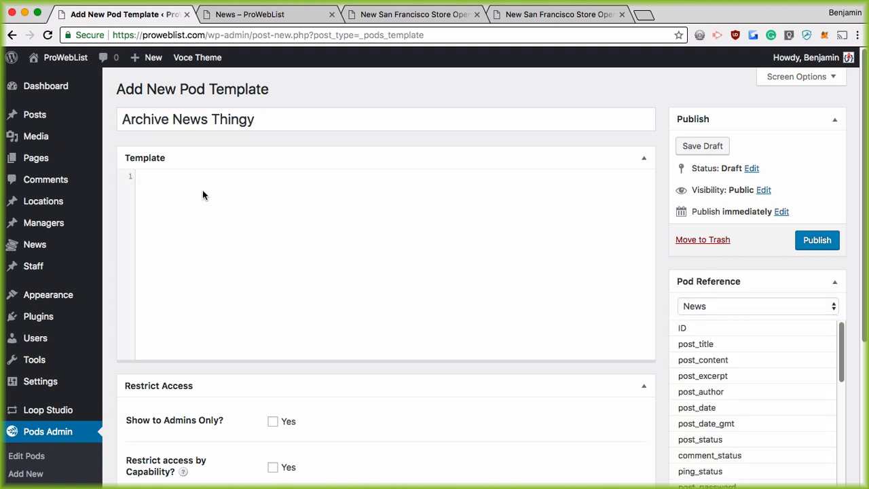
type("<div s")
Open a div styled width:45%, float:left, margin:25px, padding:25px, border:2px dashed #ccc
key("super+plus")
key("super+plus")
key("super+plus")
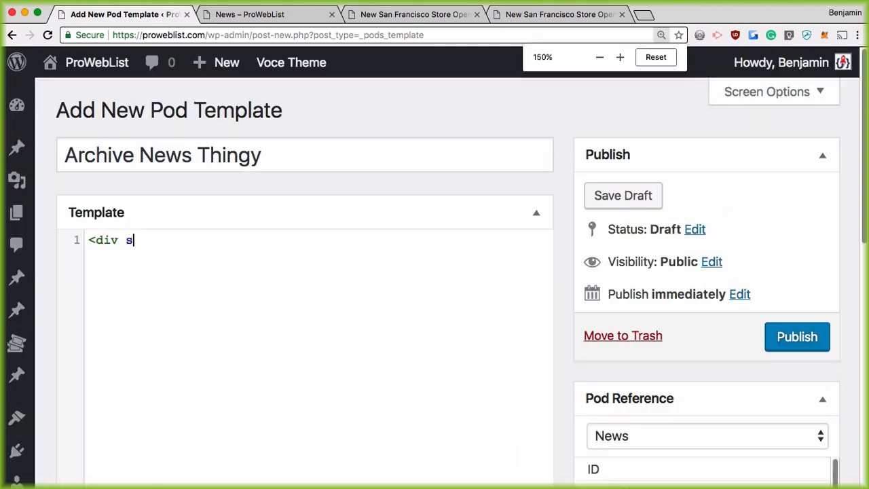
key("super+minus")
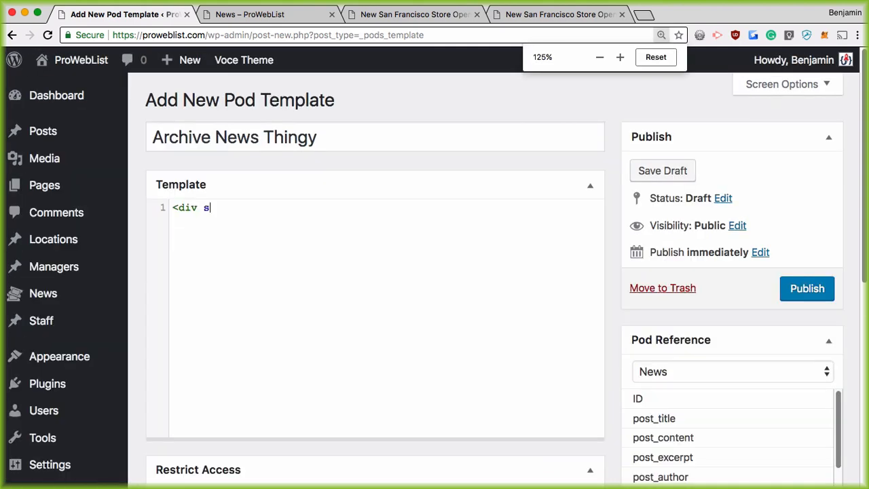
type("tyle=")
key("BackSpace")
key("BackSpace")
key("BackSpace")
key("BackSpace")
key("BackSpace")
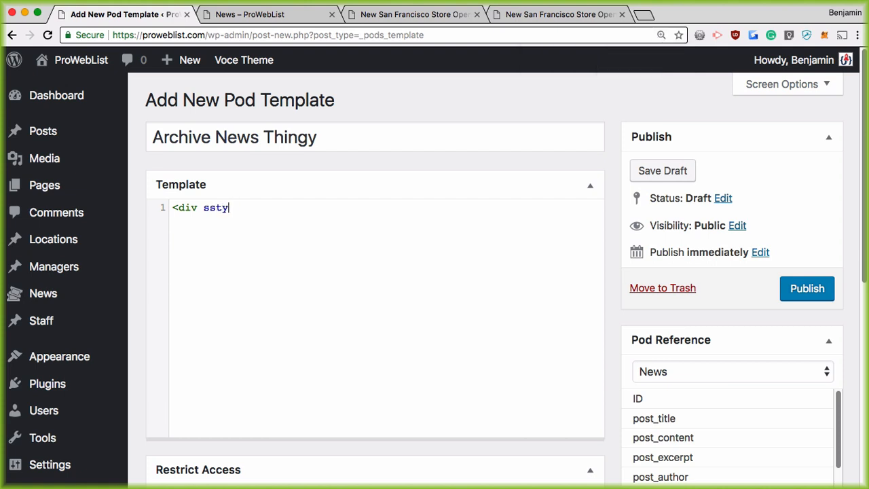
type("tyle=\"width")
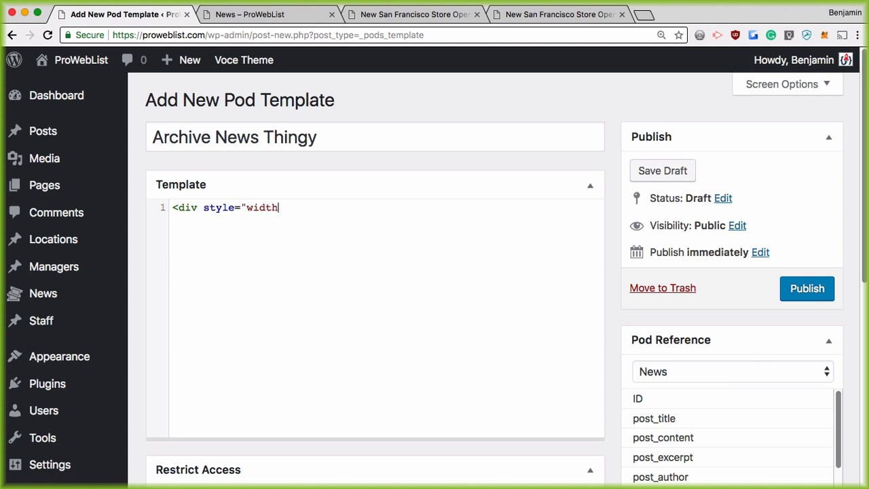
type(":45%;float:left;")
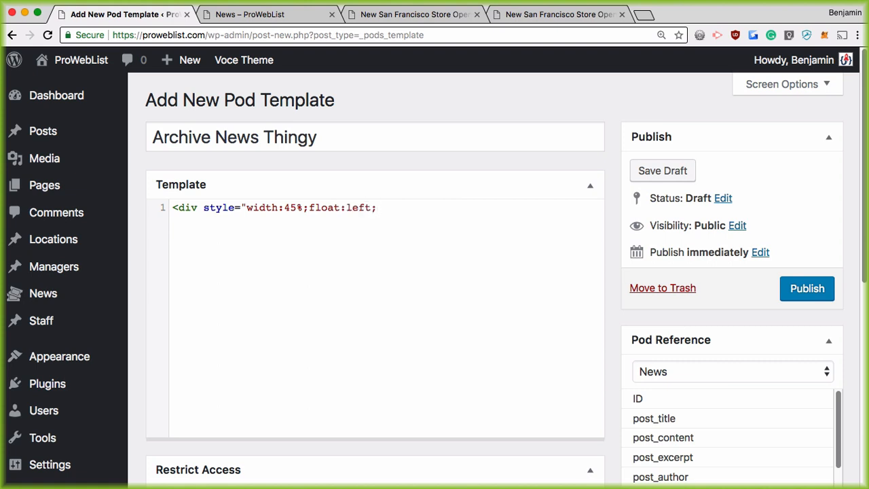
type("margin:25px")
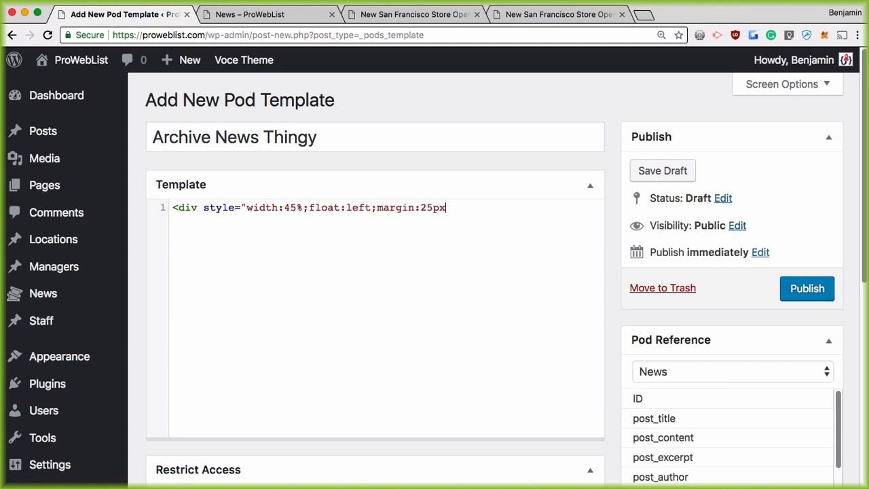
type(";padding:25px;")
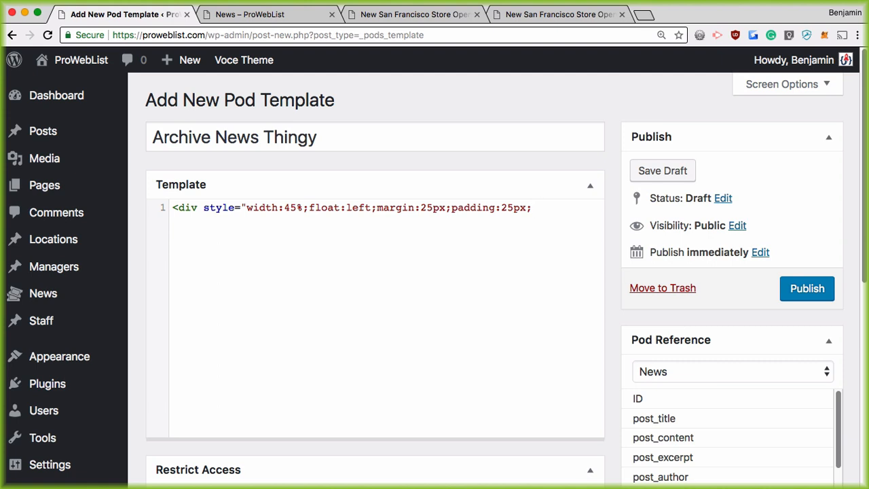
type("border:2px dash")
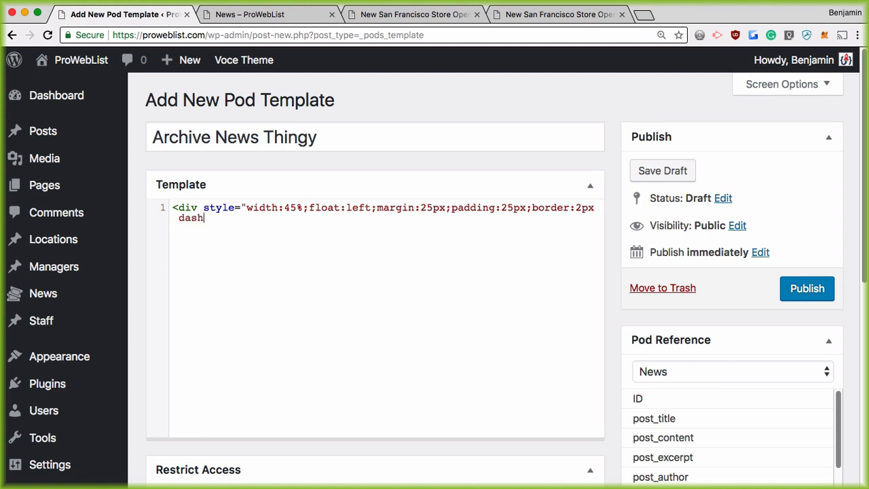
type("ed #ccc;\">")
key("Return")
key("Return")
type("</")
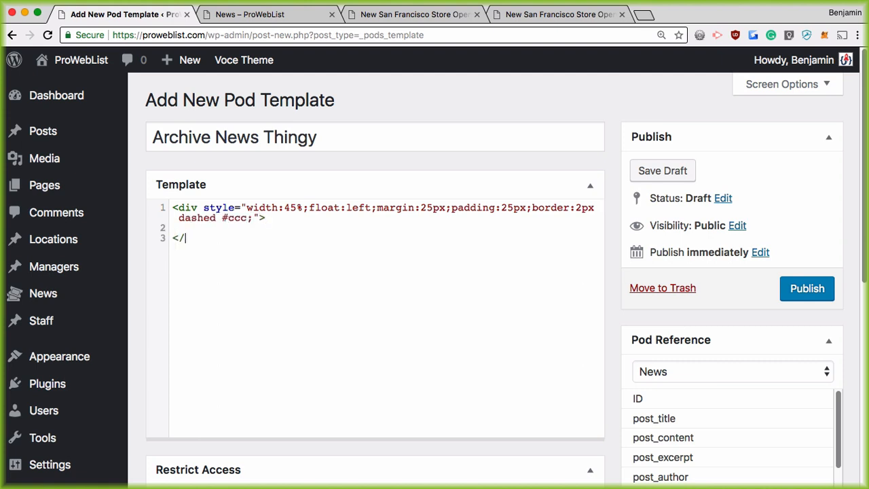
type("div>")
key("Up")
type("<h2>{@po")
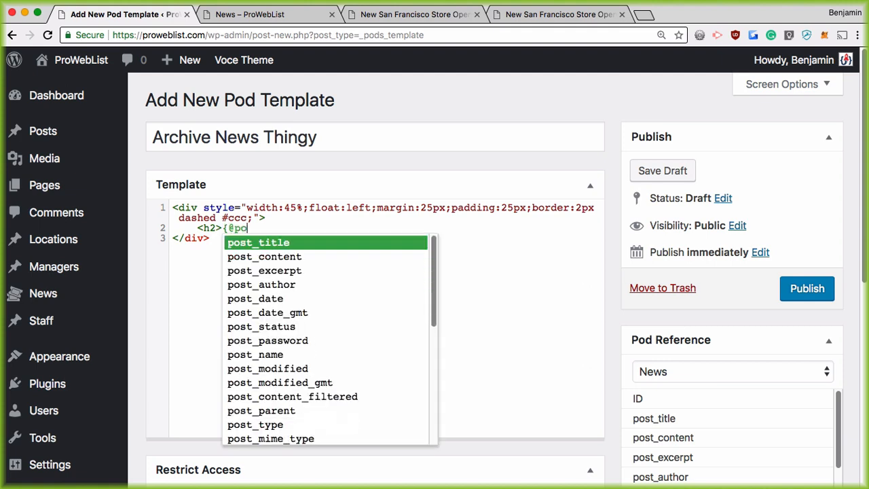
type("st_title}</")
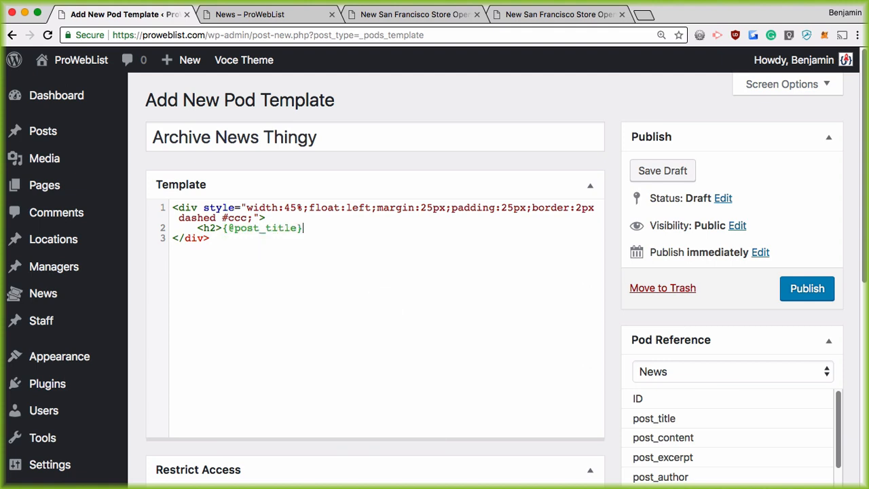
type("h2>")
key("Return")
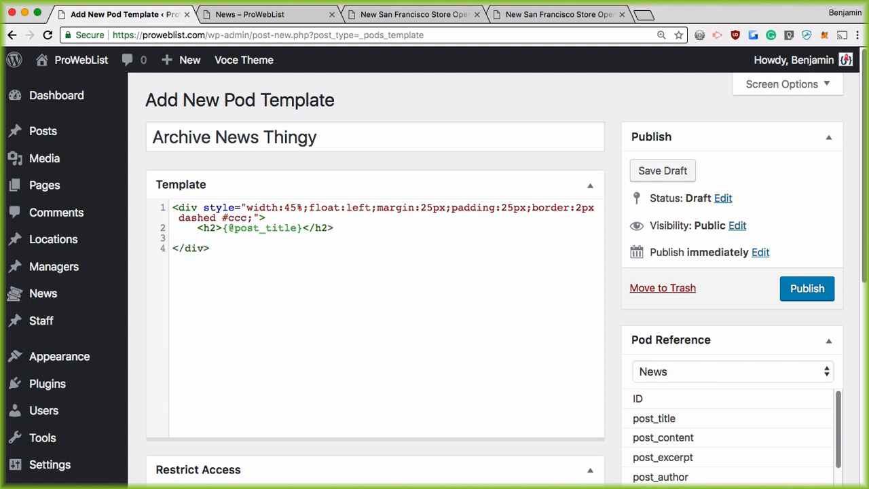
type("<")
type("p>")
key("BackSpace")
key("BackSpace")
type("div >{@pos")
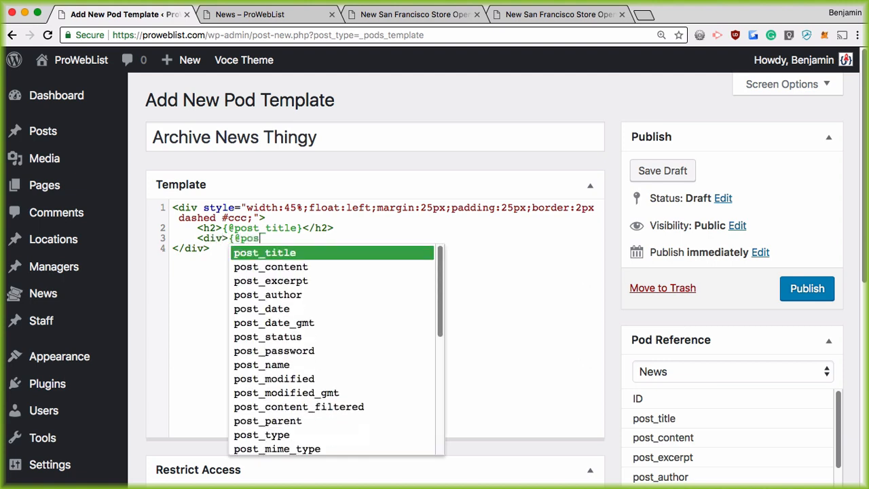
type("t_content")
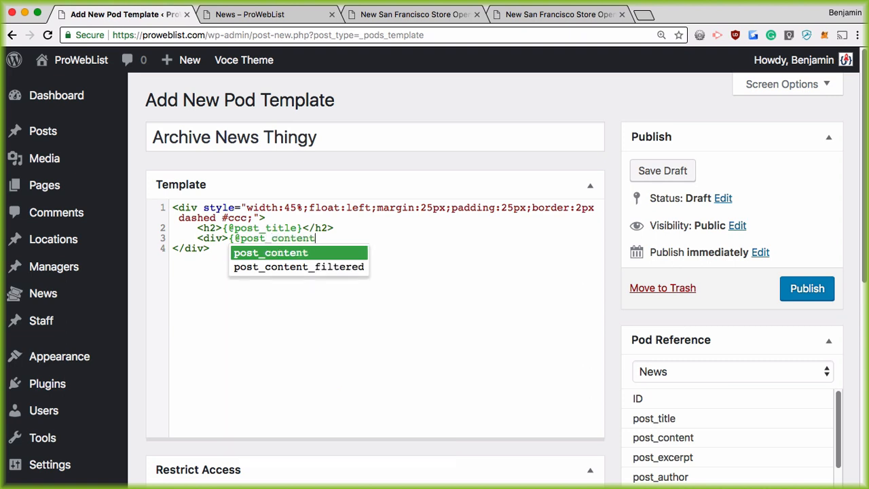
type("}<")
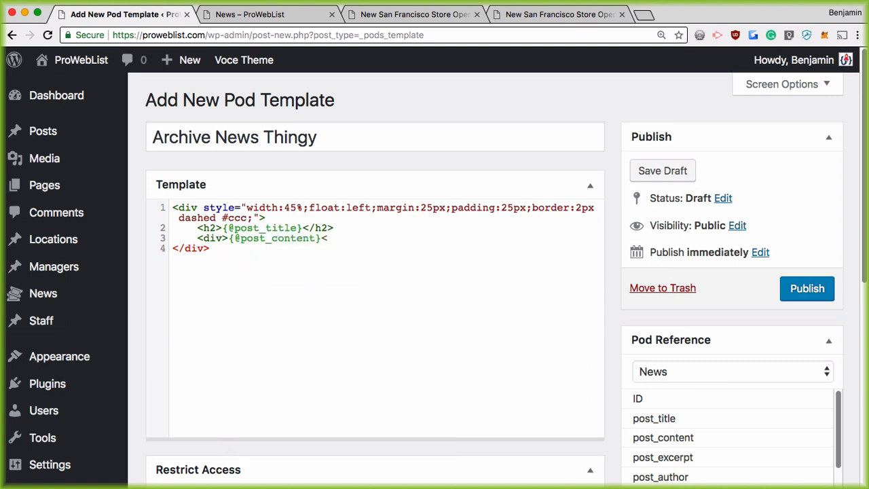
type("/div>")
Publish the Archive News Thingy pod template and reset the page zoom to 100%
left_click(807, 288)
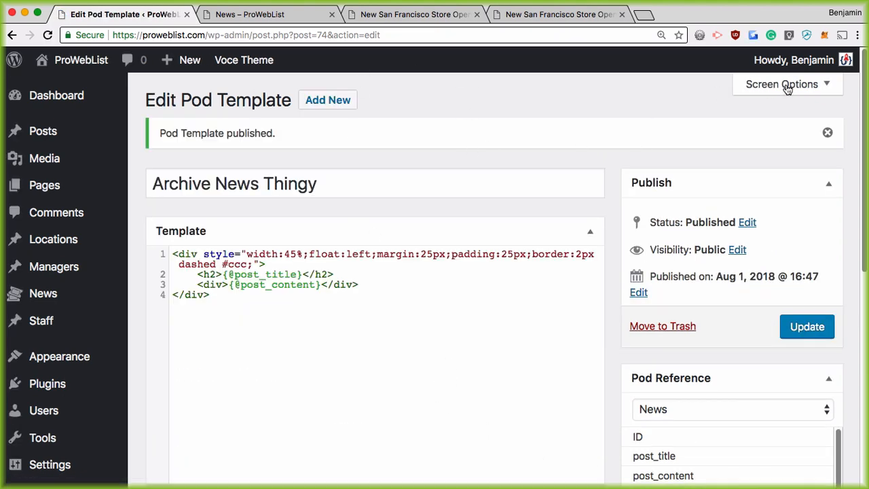
left_click(661, 34)
left_click(660, 57)
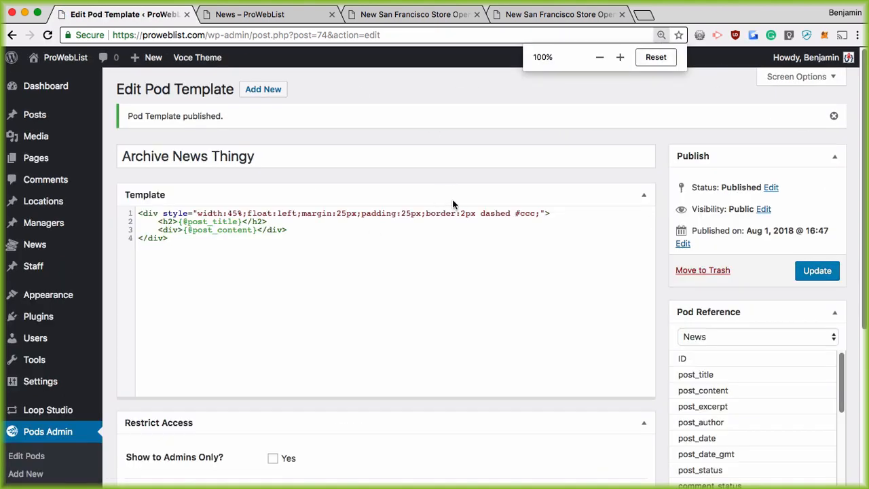
Glance at the news feed tab, then open the News pod from the Pods list for editing
left_click(256, 14)
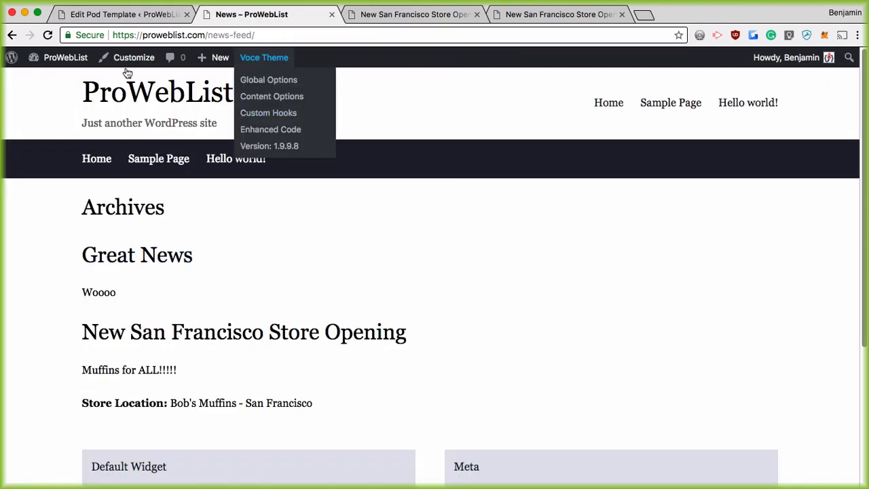
left_click(86, 14)
scroll(141, 322, "down", 5)
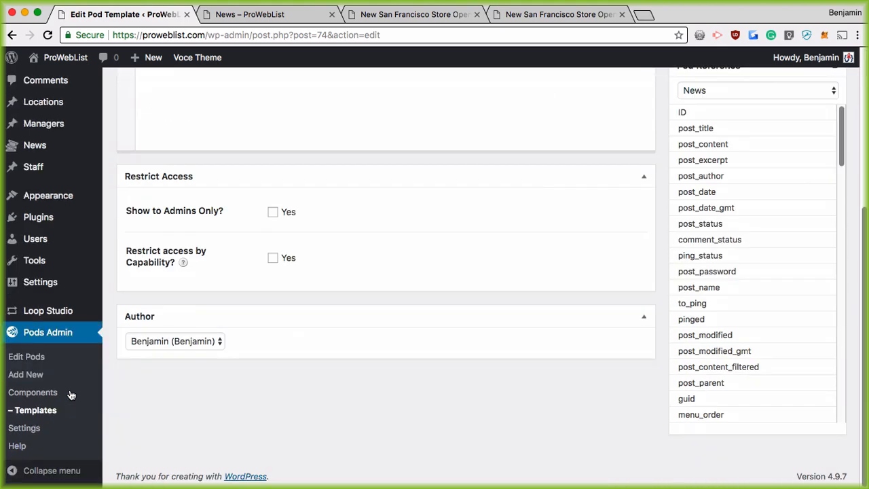
left_click(26, 357)
mouse_move(132, 395)
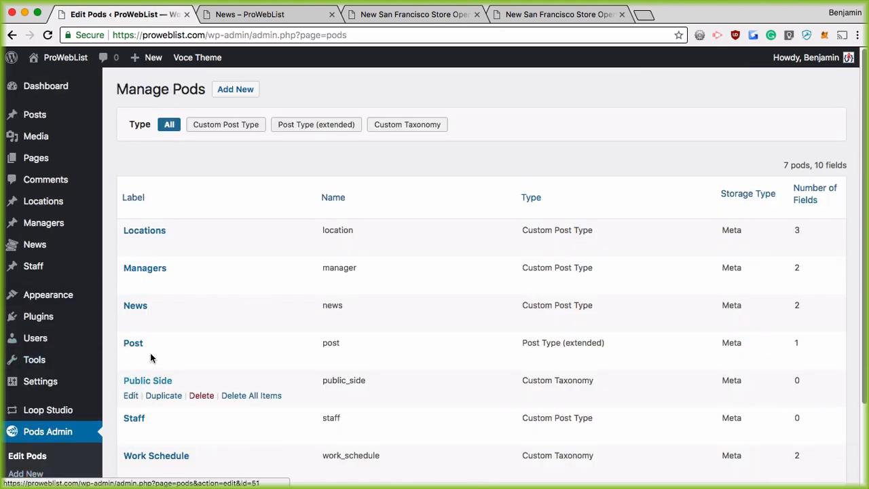
scroll(132, 299, "down", 3)
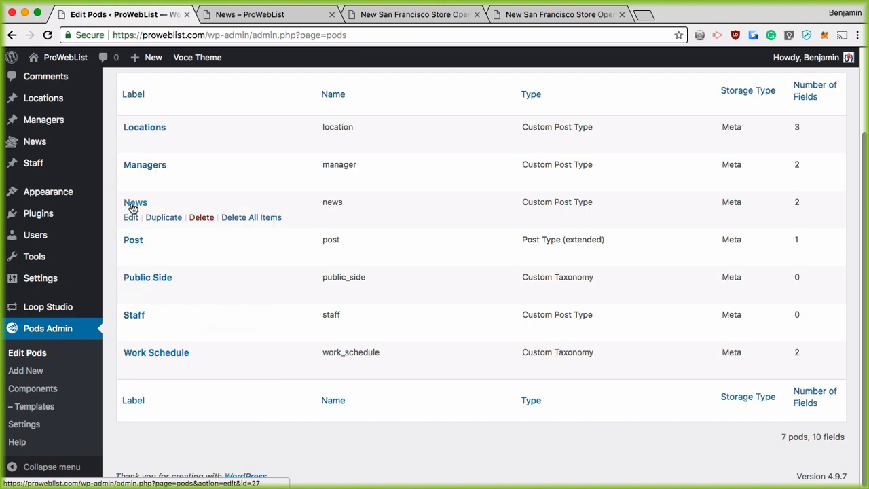
left_click(130, 217)
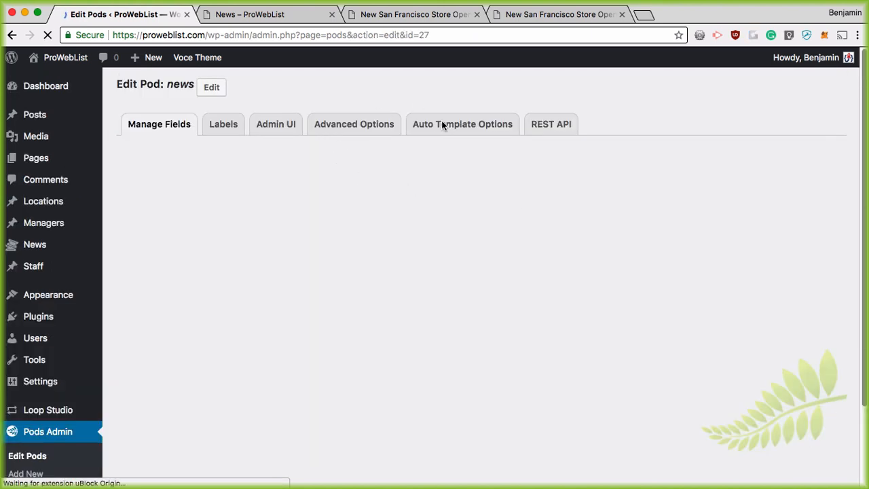
In the News pod's auto template settings, choose Archive News Thingy as the archive template
left_click(463, 127)
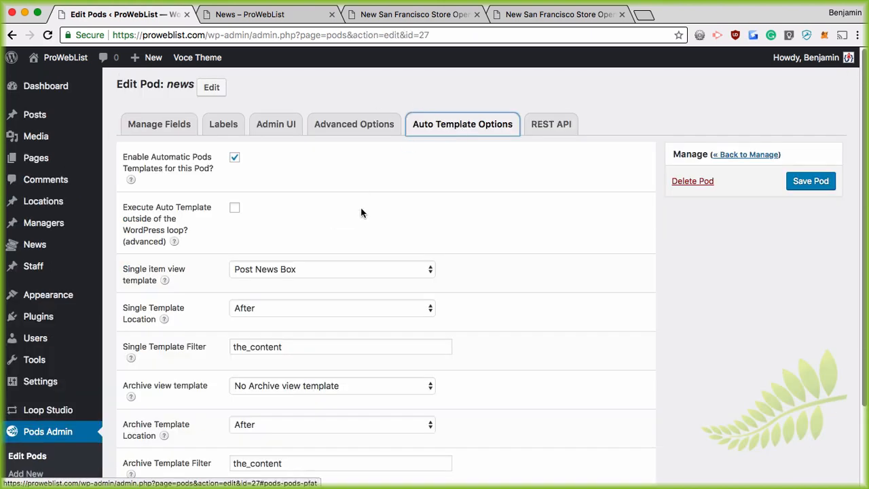
scroll(370, 271, "down", 3)
left_click(302, 286)
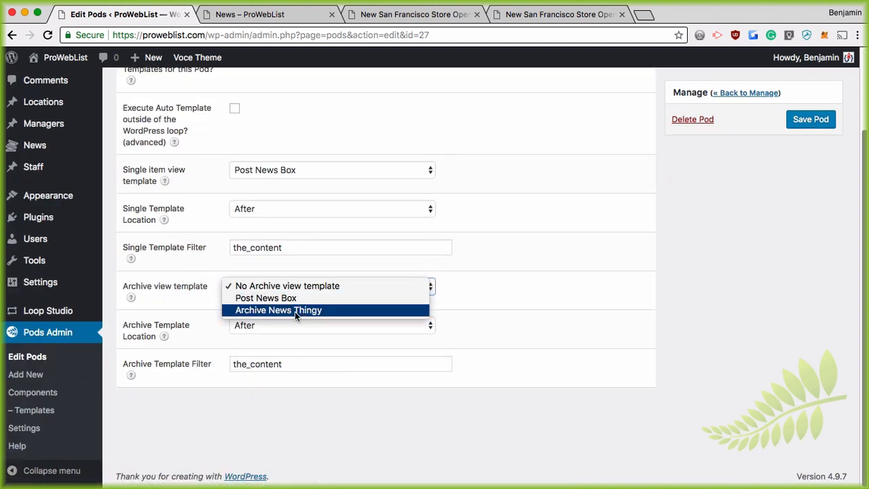
left_click(294, 311)
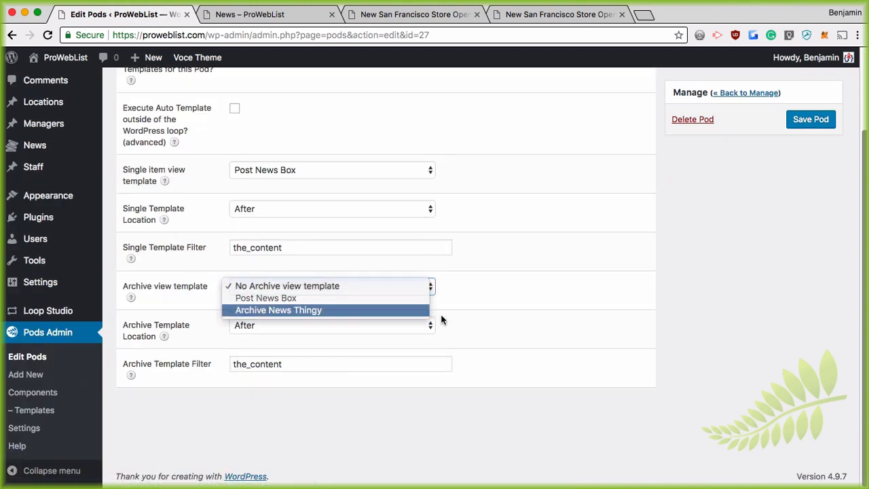
Set the archive template location to Replace, after trying After and Before, and save the pod
left_click(325, 329)
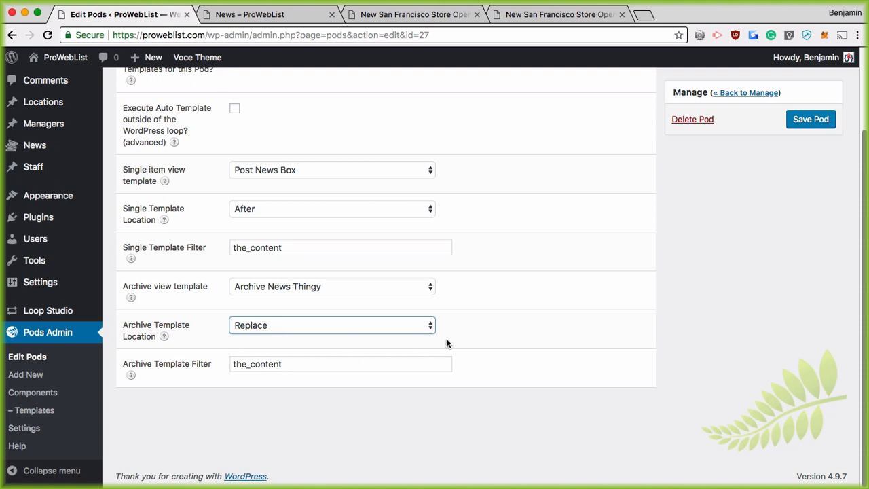
left_click(280, 326)
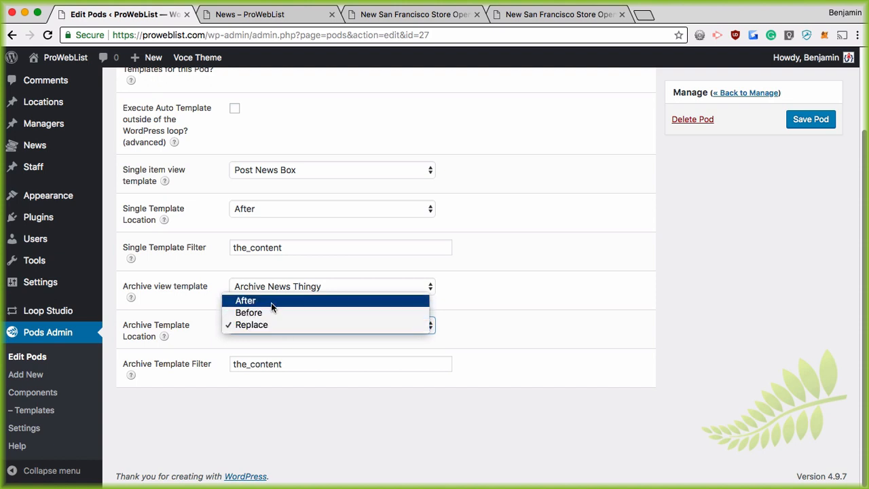
left_click(270, 302)
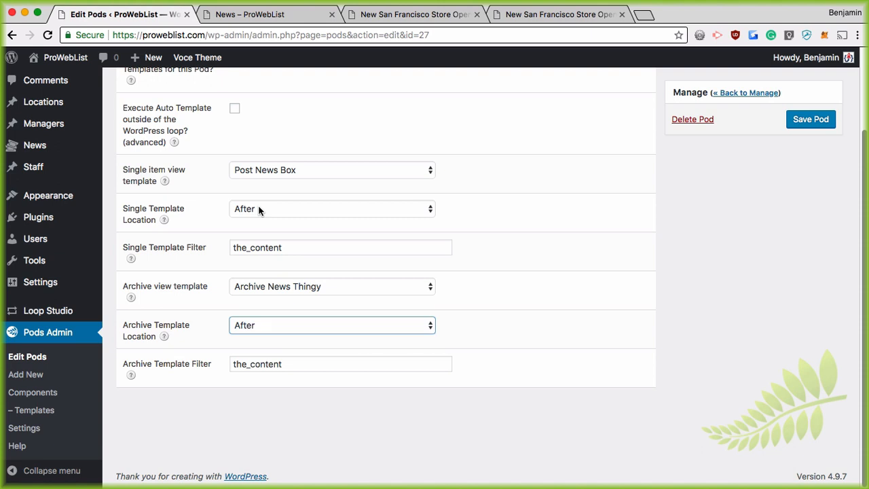
left_click(262, 326)
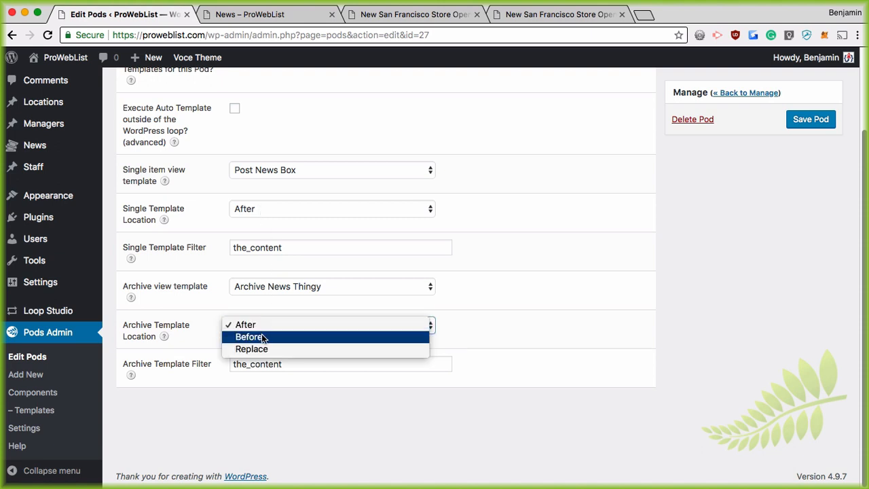
left_click(262, 338)
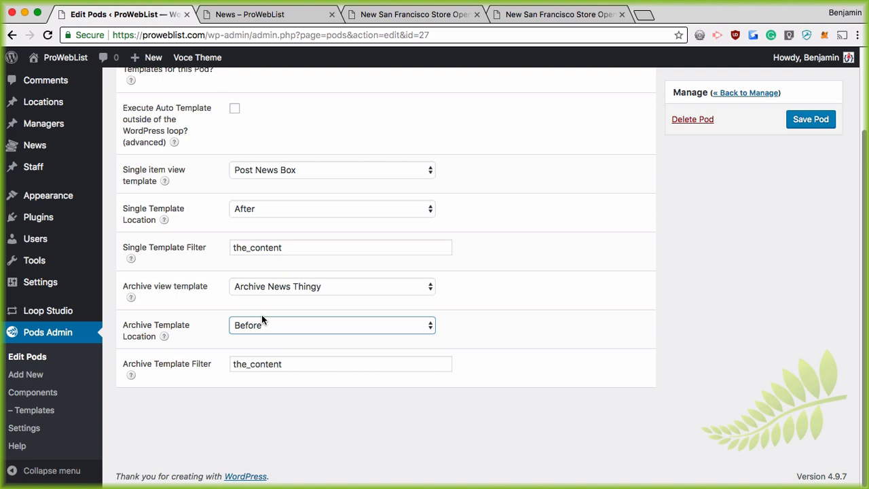
left_click(255, 326)
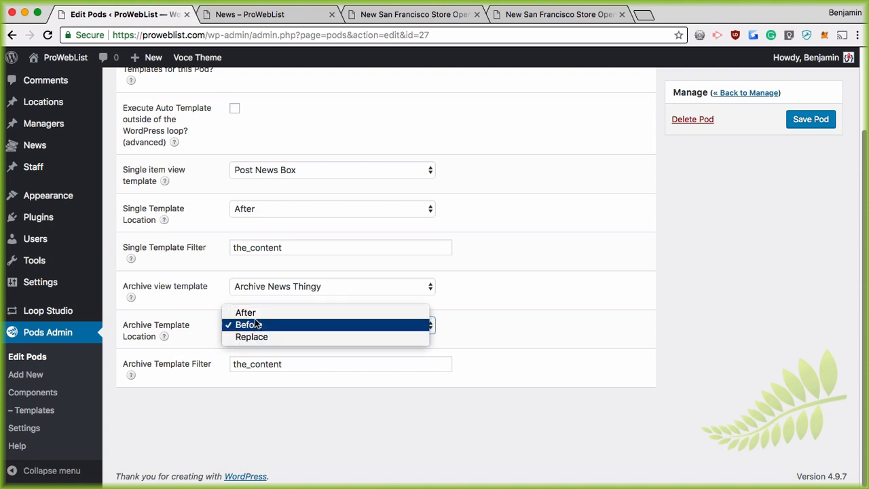
left_click(251, 337)
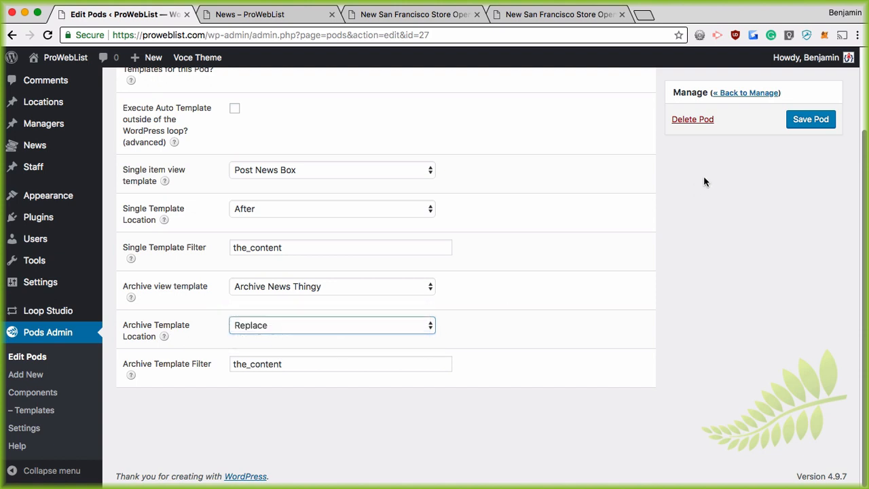
left_click(808, 119)
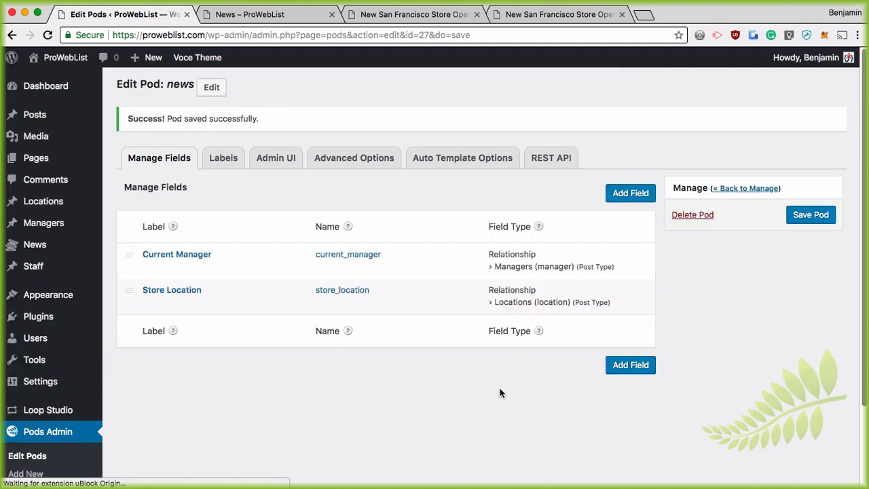
left_click(265, 14)
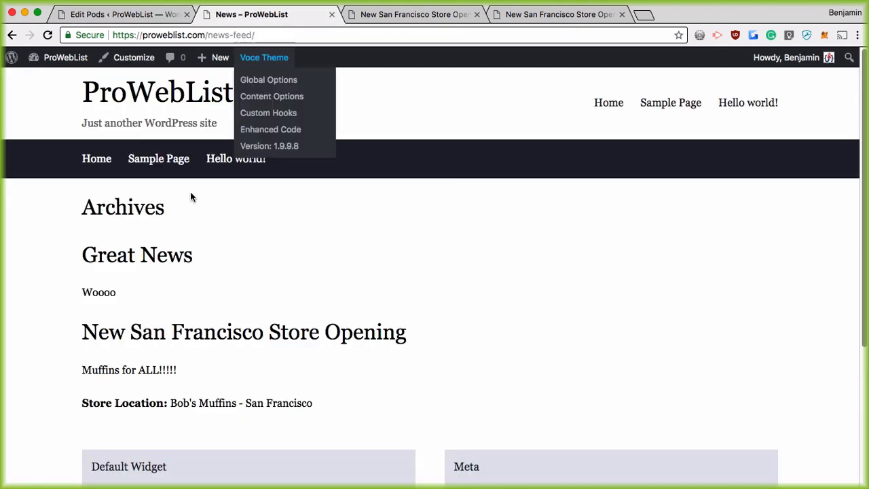
Reload the news-feed page to confirm both posts show in dashed boxes, then return to the pod editor
left_click(47, 34)
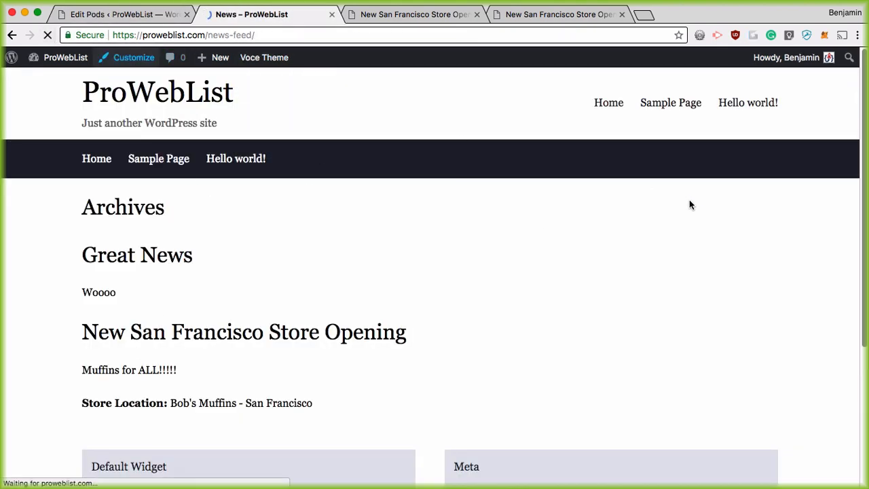
scroll(682, 200, "down", 3)
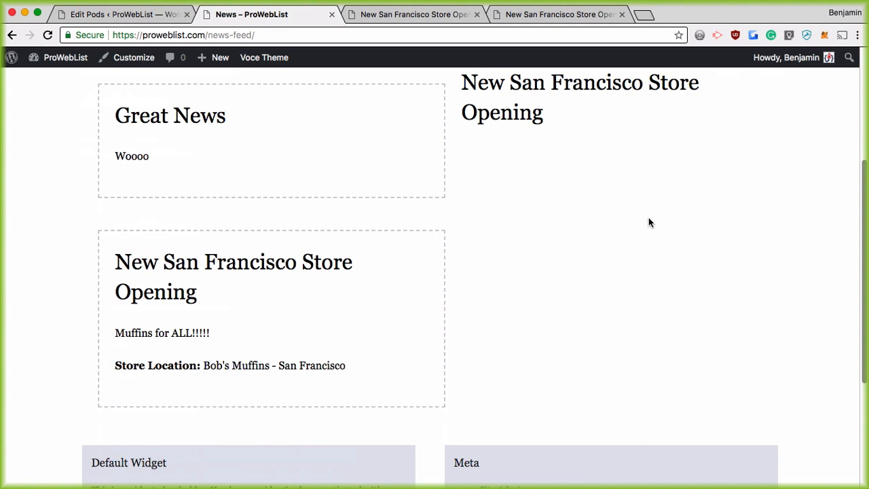
scroll(648, 222, "up", 2)
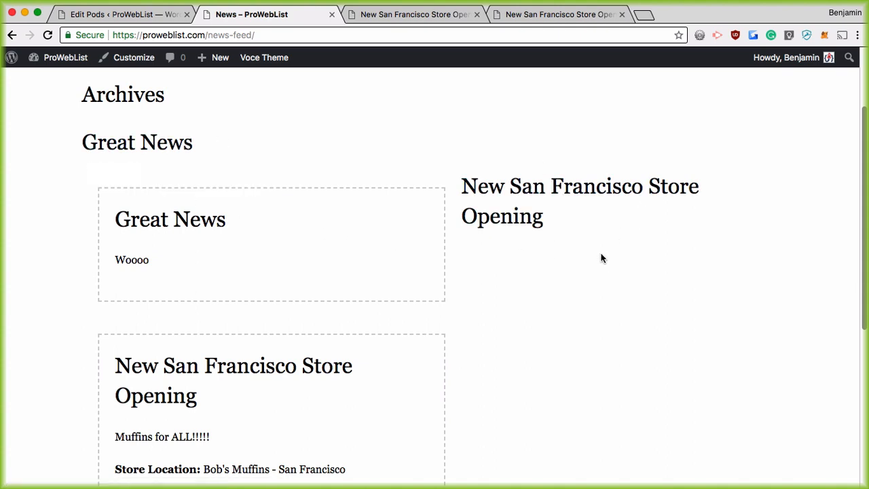
scroll(587, 250, "down", 1)
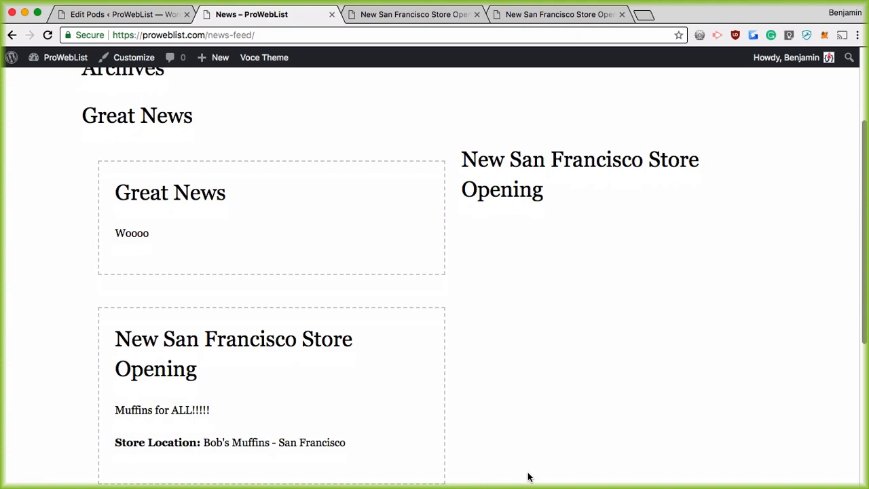
scroll(301, 394, "up", 4)
scroll(303, 395, "down", 4)
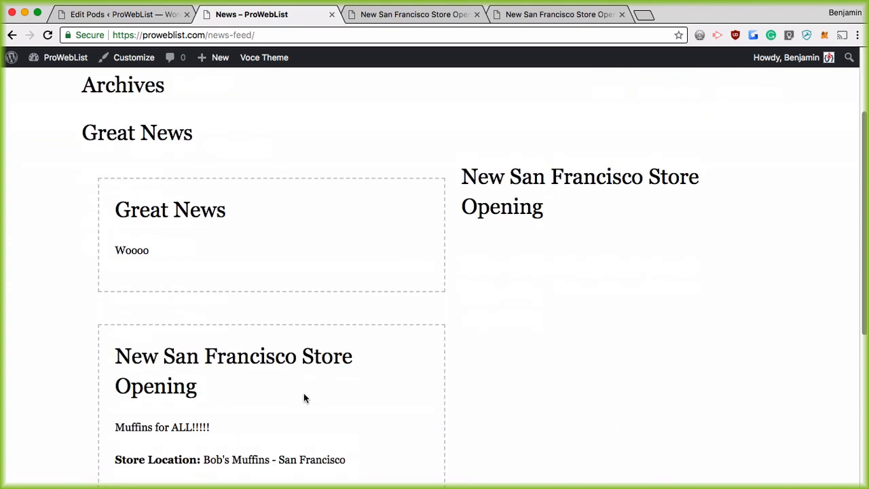
scroll(304, 394, "up", 4)
left_click(125, 15)
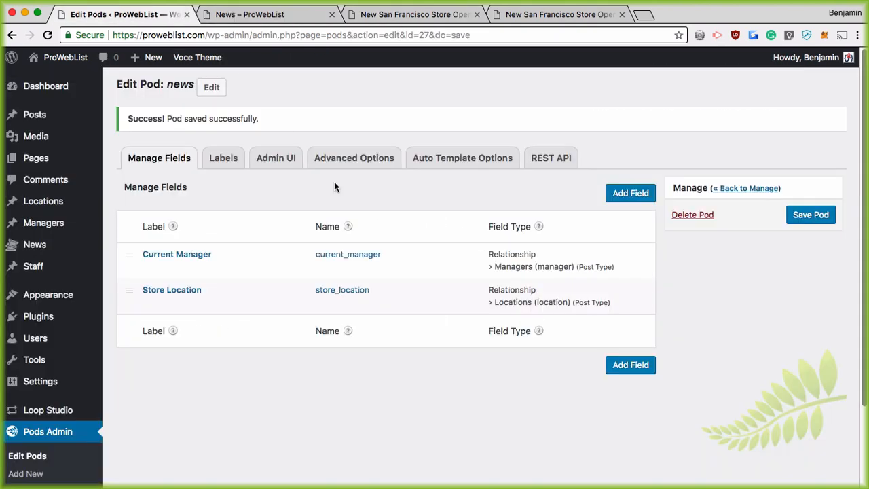
Review the News pod's auto templates: Post News Box after single items, Archive News Thingy replacing archives
left_click(476, 160)
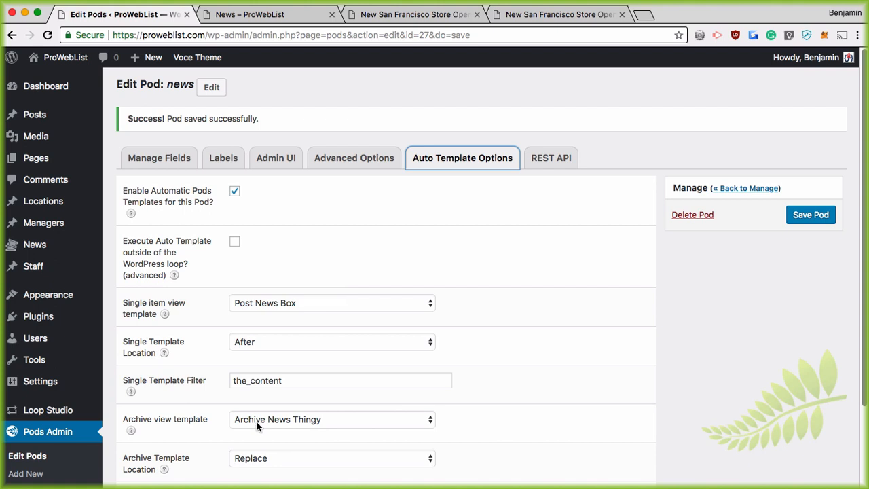
scroll(251, 408, "down", 1)
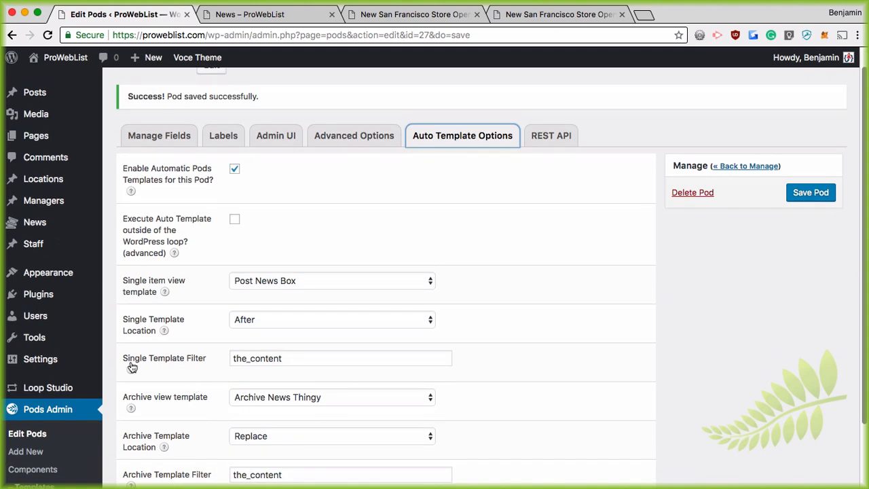
mouse_move(133, 368)
scroll(163, 144, "up", 1)
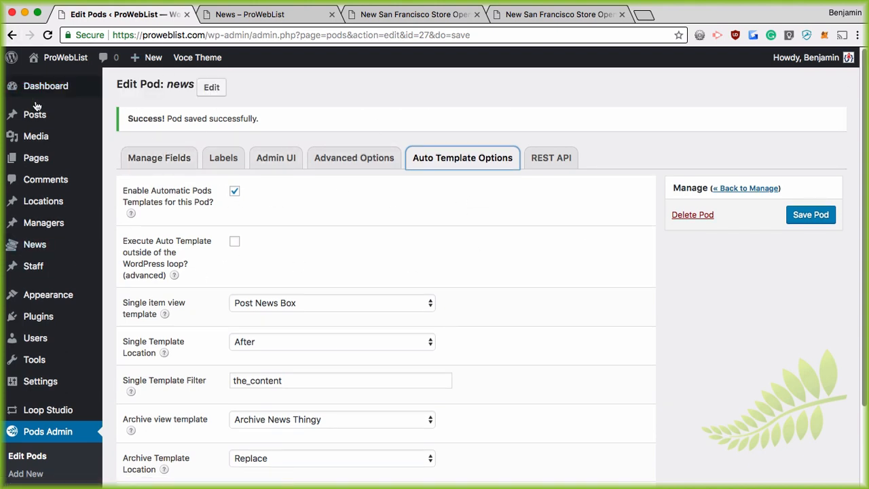
Start a new page titled 'Homepage' with the body text 'This is the homepage'
mouse_move(38, 158)
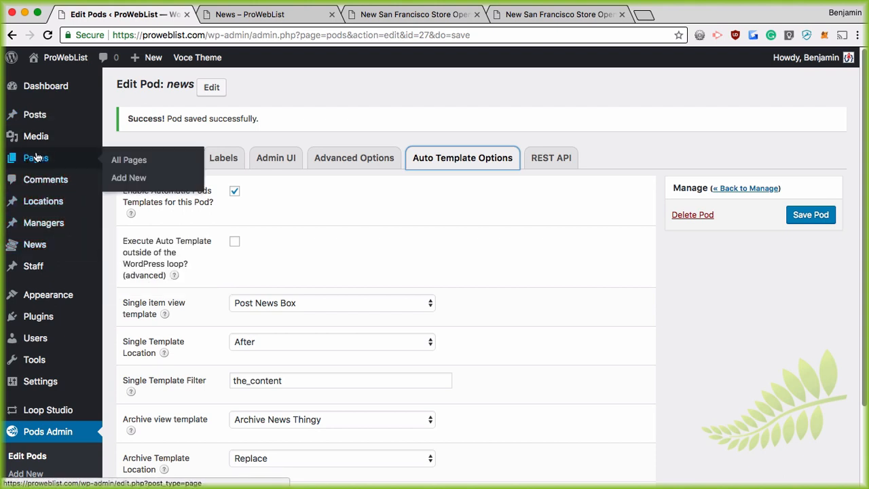
left_click(128, 178)
left_click(533, 177)
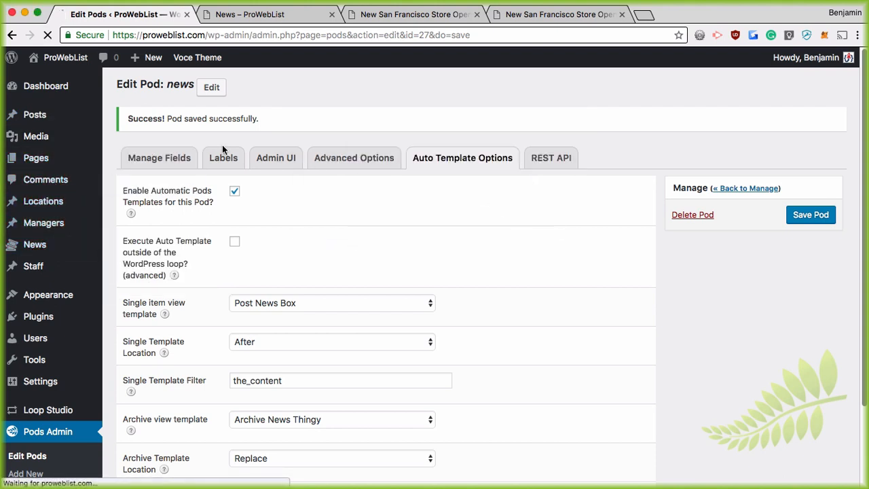
left_click(207, 115)
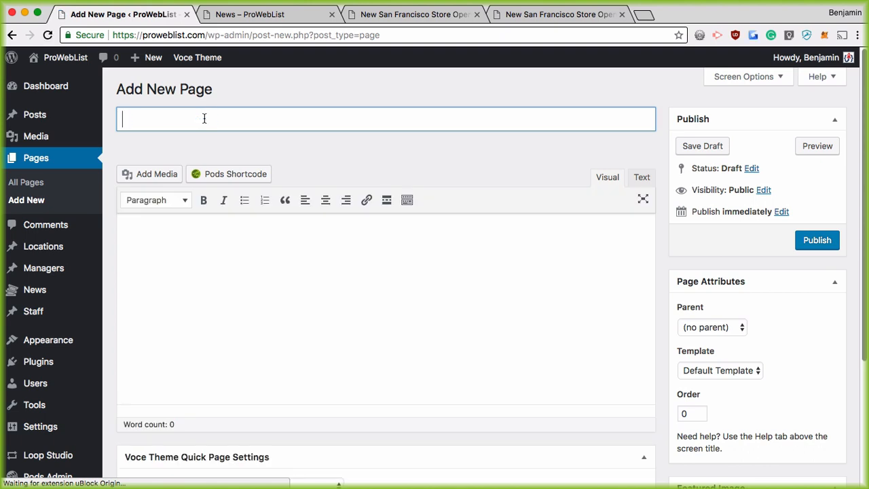
type("Homepage")
key("Tab")
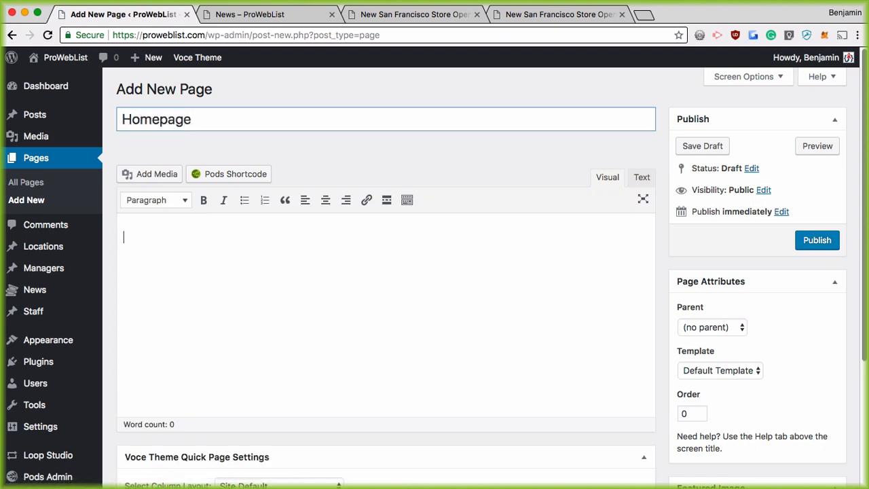
type("This is the homepat")
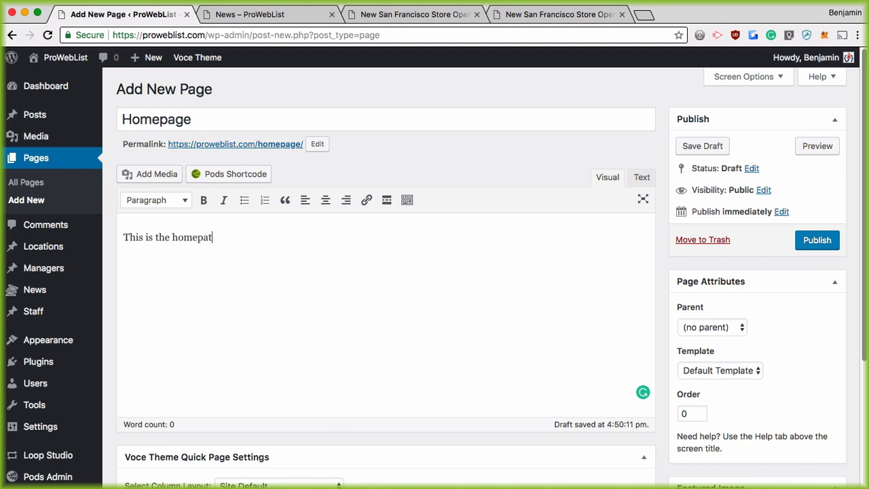
key("BackSpace")
type("ge")
key("Return")
Tick Remove Page Title and publish the Homepage page
scroll(308, 342, "down", 5)
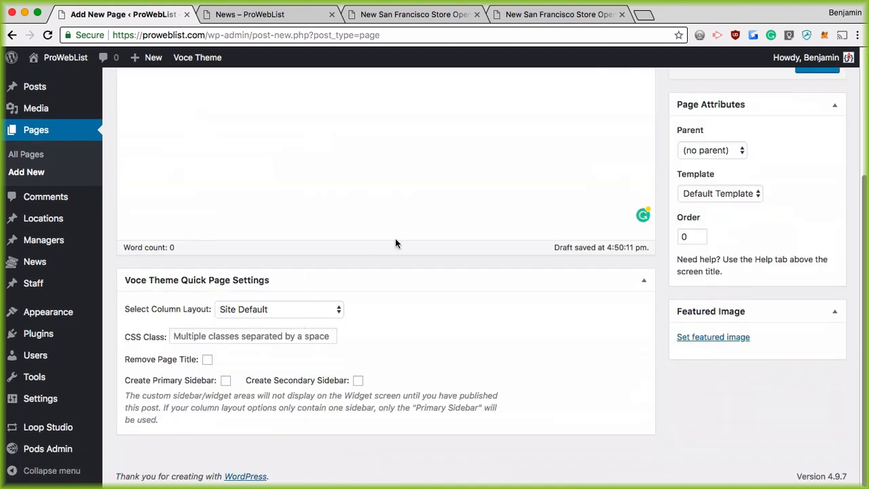
left_click(207, 360)
scroll(740, 472, "up", 3)
left_click(816, 190)
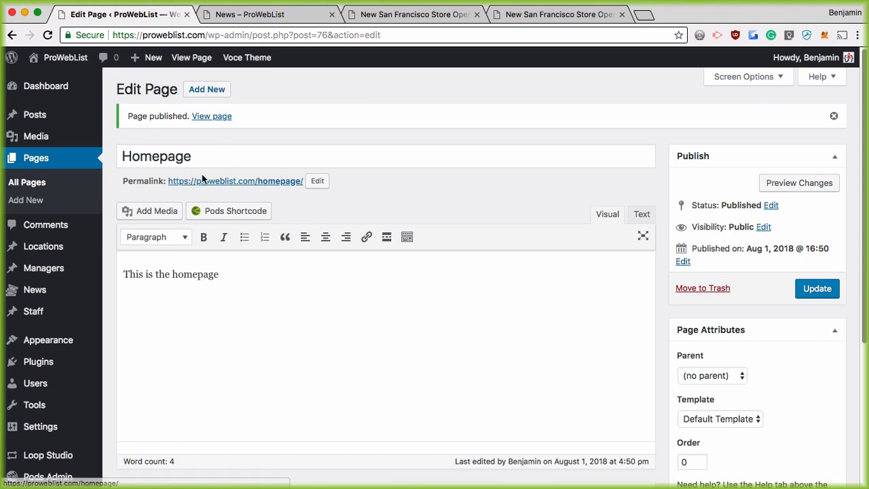
scroll(52, 369, "down", 2)
mouse_move(28, 398)
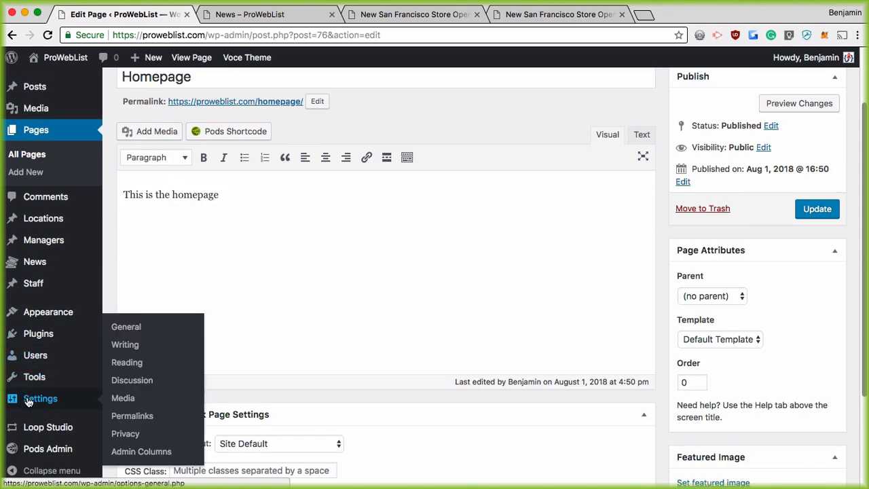
In Reading Settings, set the front page to the static page 'Homepage' and save the changes
left_click(132, 362)
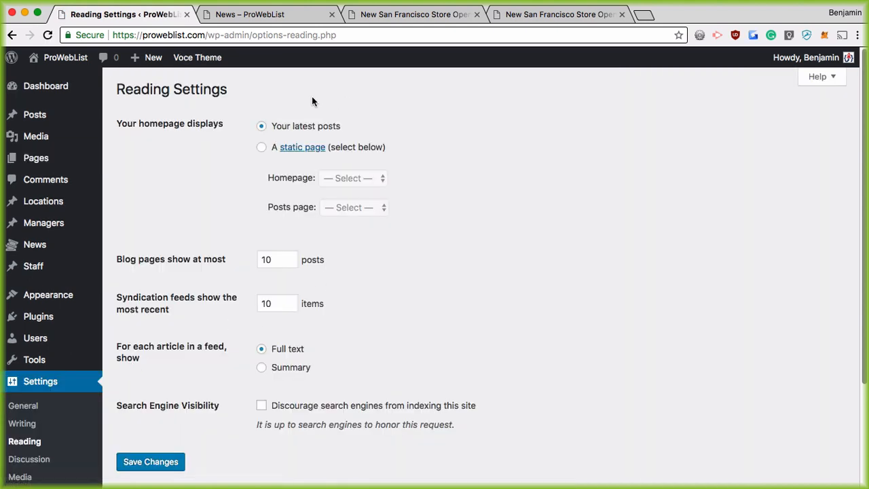
left_click(263, 148)
left_click(364, 180)
key("Return")
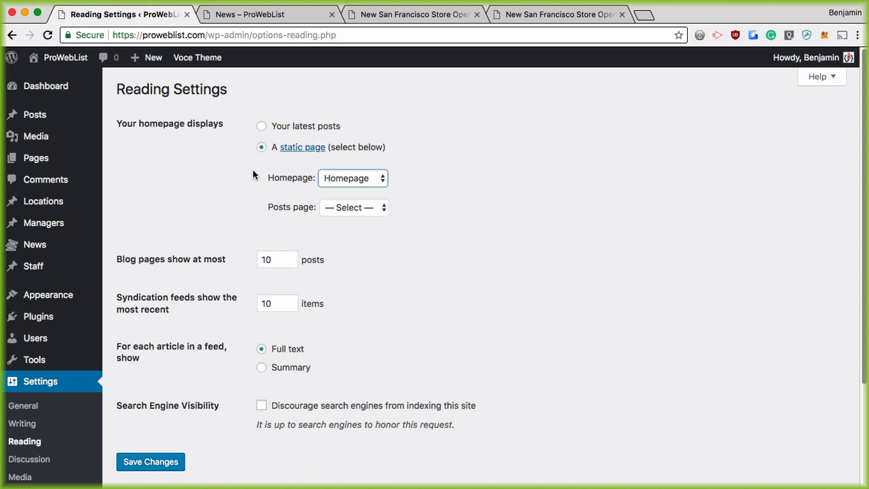
scroll(219, 352, "down", 3)
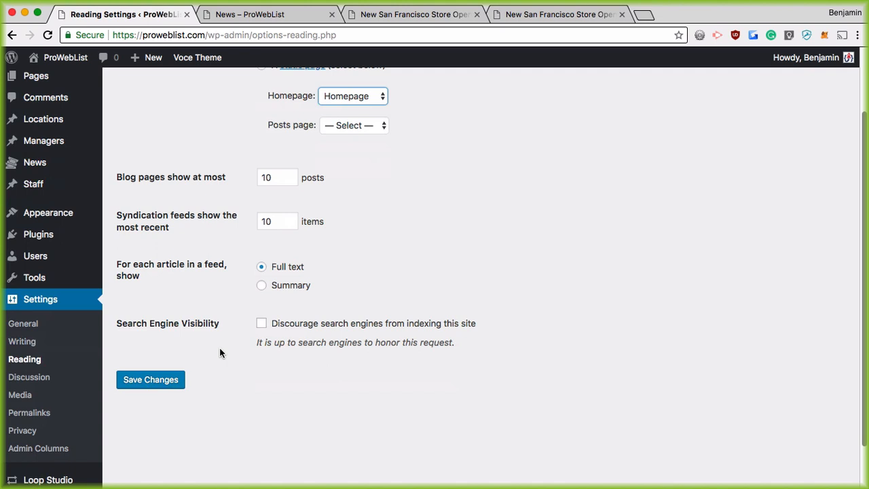
left_click(151, 380)
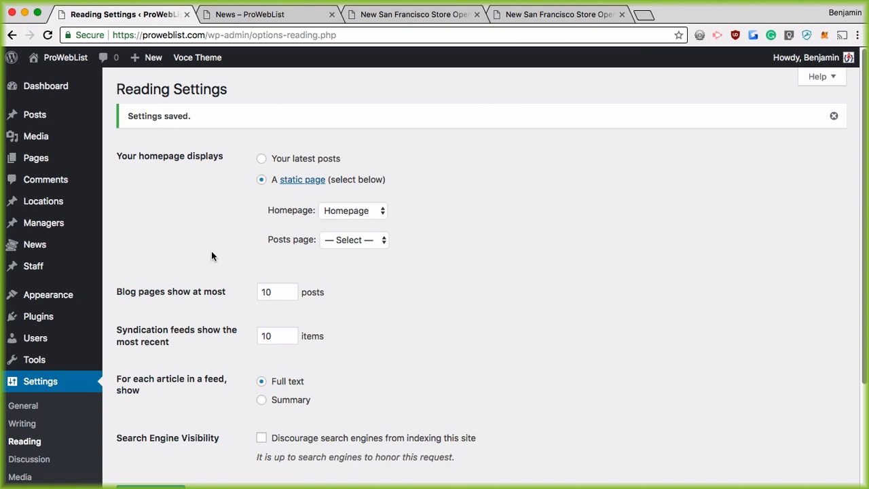
scroll(250, 255, "down", 4)
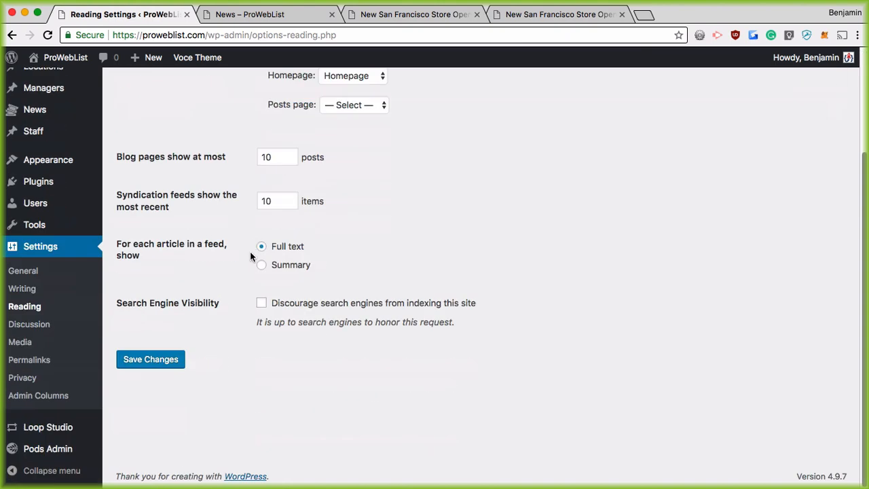
left_click(151, 359)
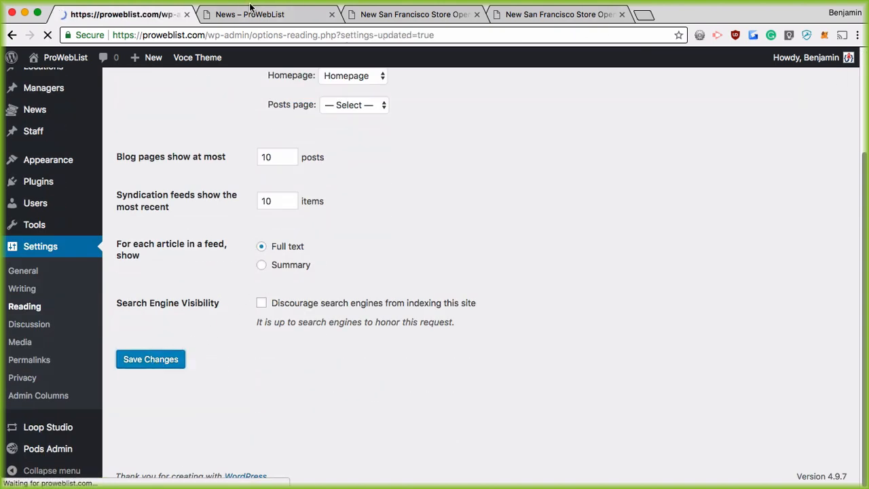
left_click(249, 15)
View the front page showing 'This is the homepage', then go to the admin list of all pages
left_click(145, 103)
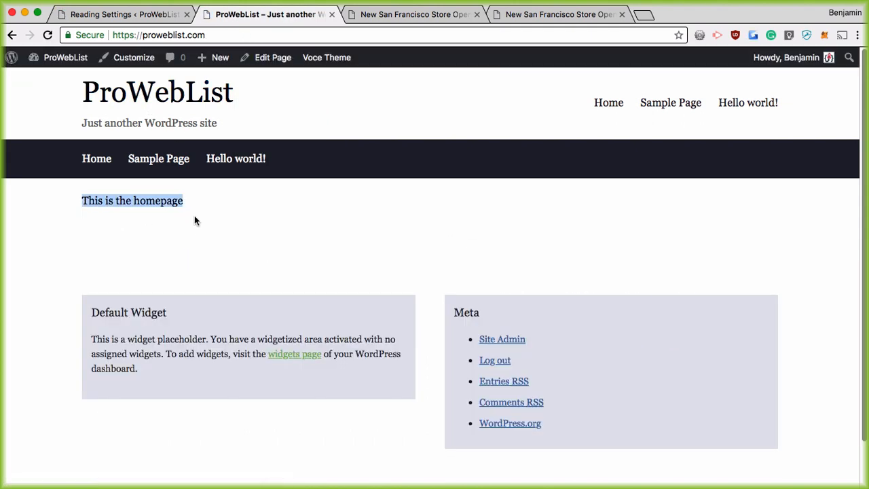
left_click(197, 256)
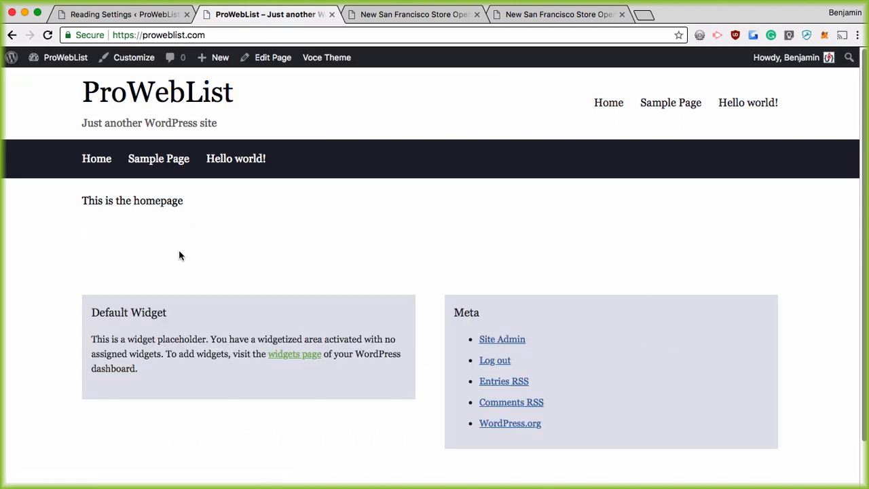
left_click(132, 15)
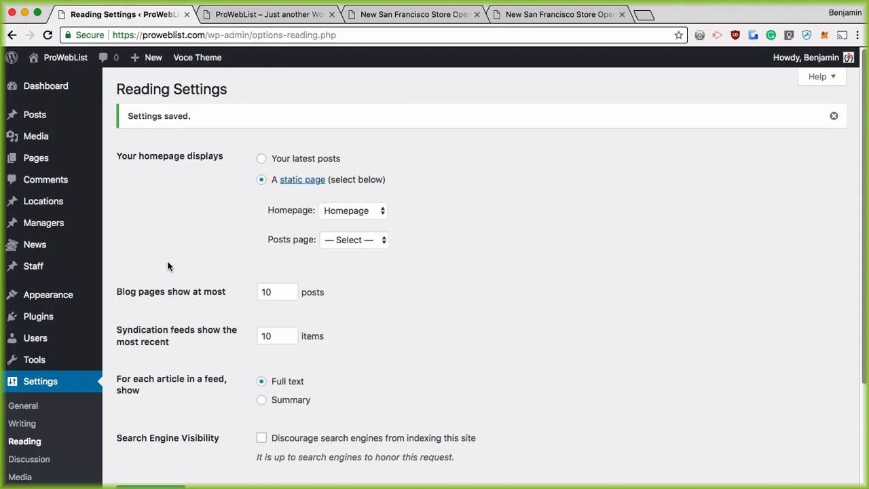
mouse_move(37, 160)
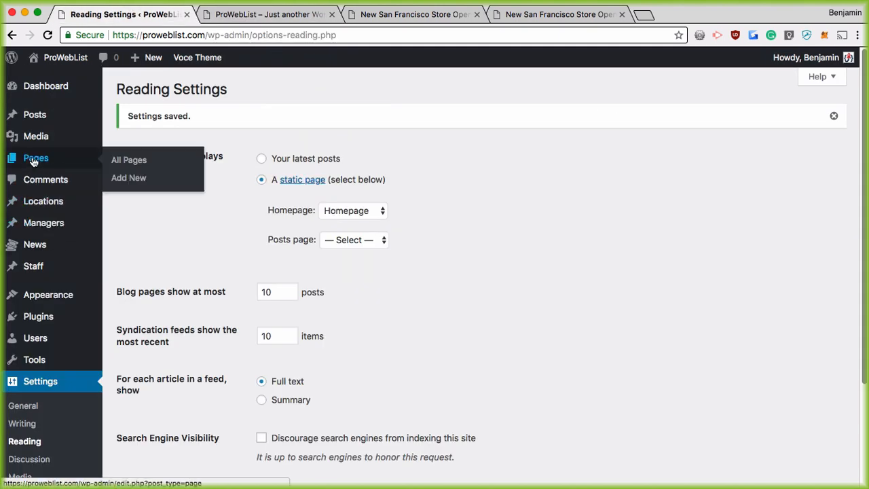
left_click(132, 162)
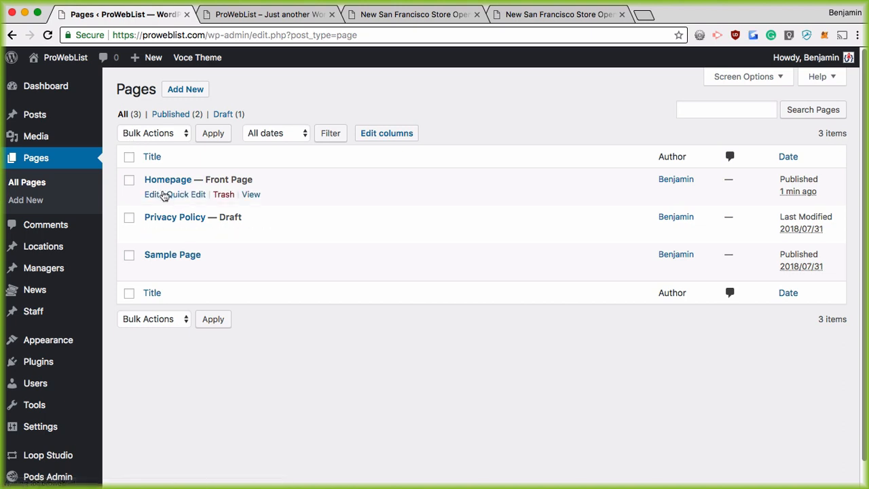
Edit the Homepage page, add a new line after its text, and bring up the Pods Shortcode dialog
left_click_drag(211, 177, 258, 178)
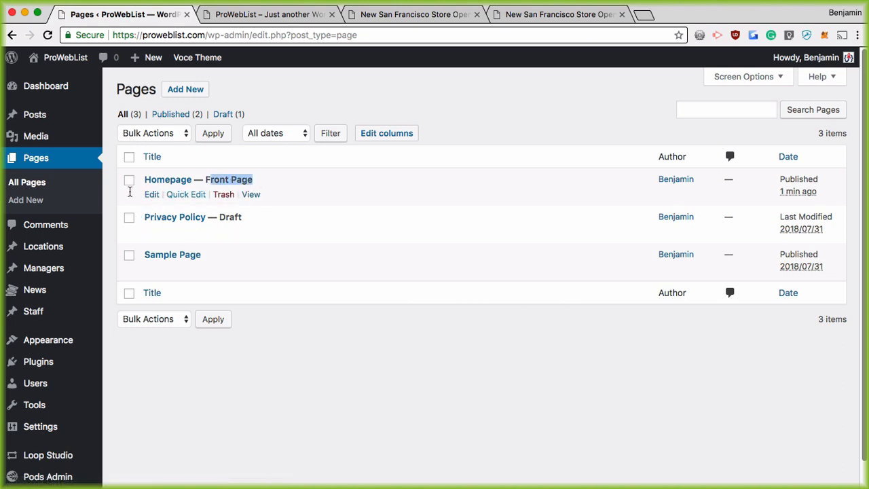
left_click(151, 194)
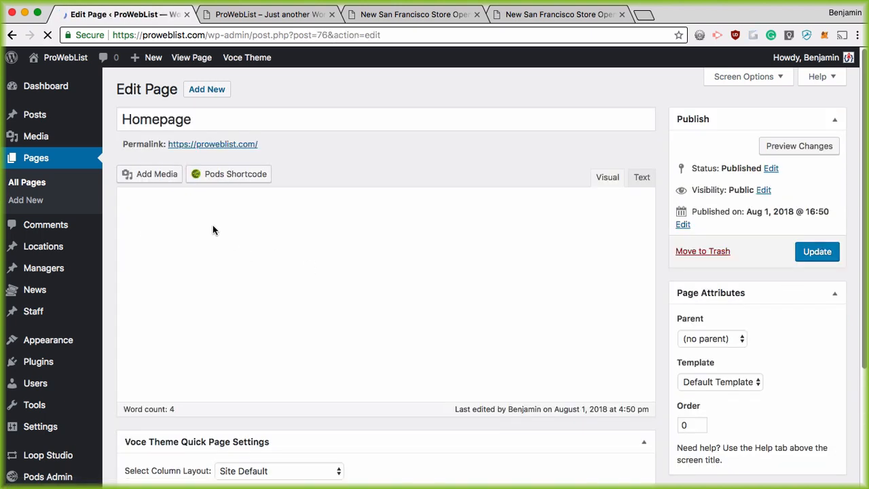
left_click(246, 238)
type("\\")
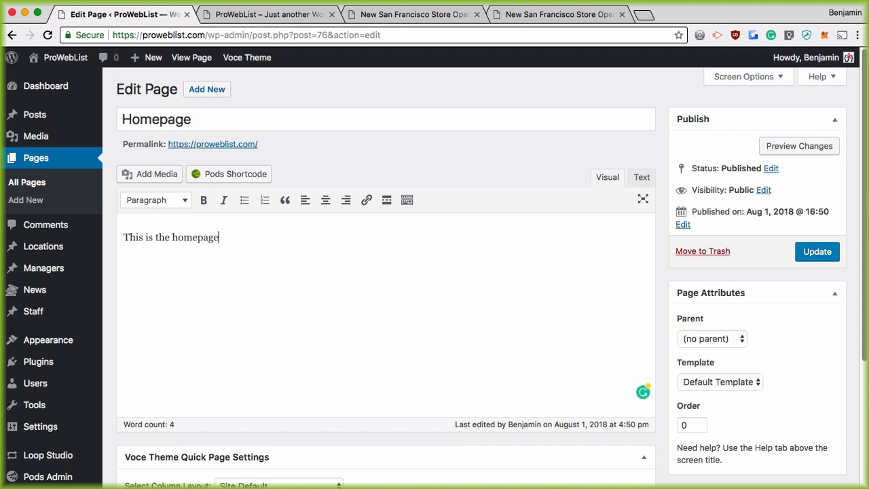
key("Return")
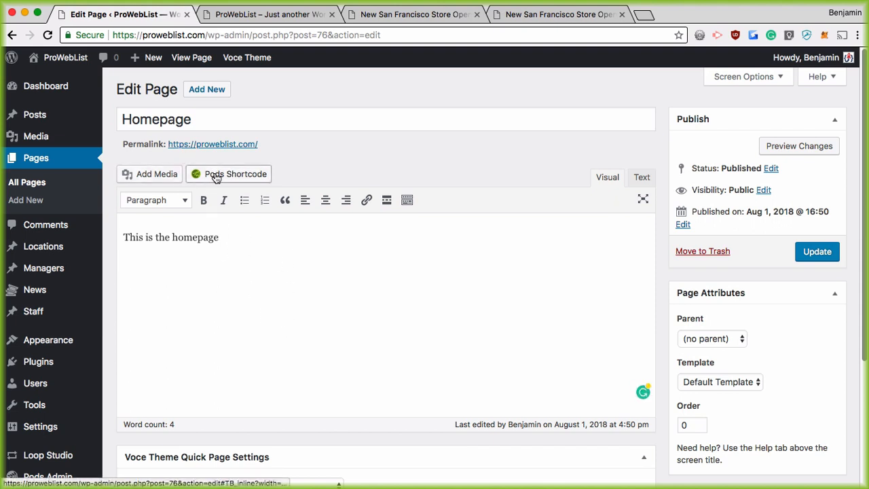
left_click(215, 177)
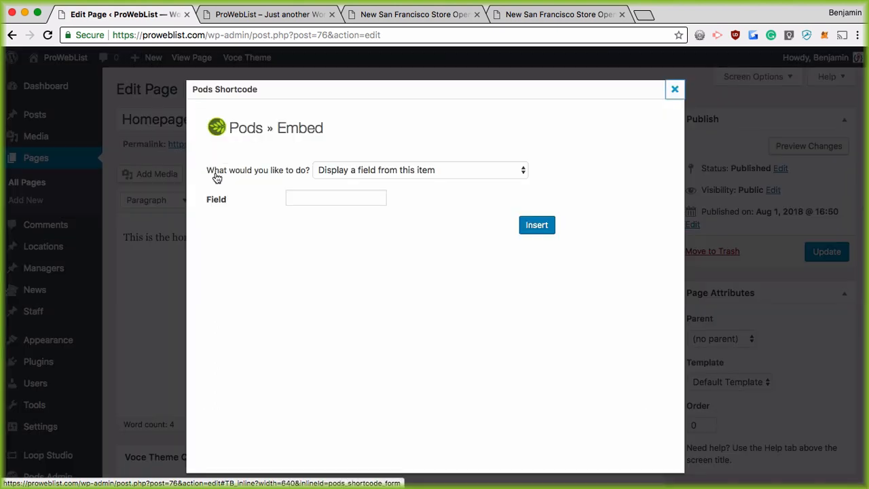
Configure the shortcode to list multiple items from the News pod using the Archive News Thingy template
left_click(413, 172)
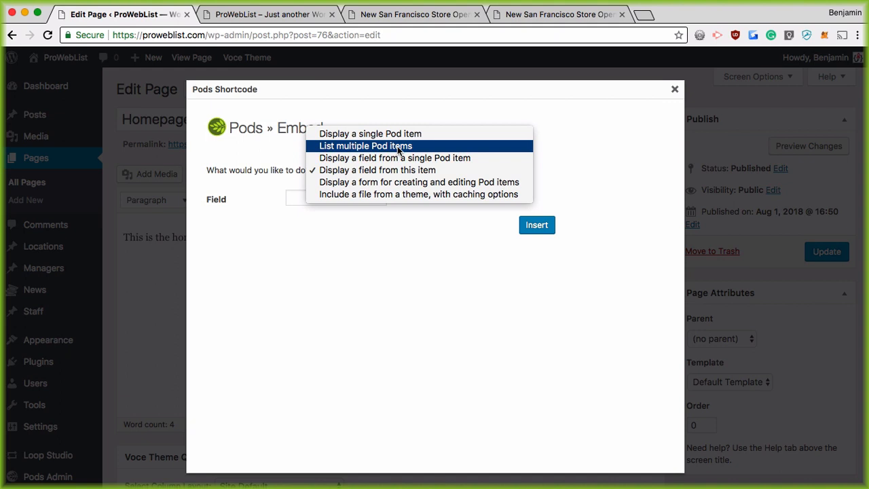
left_click(397, 149)
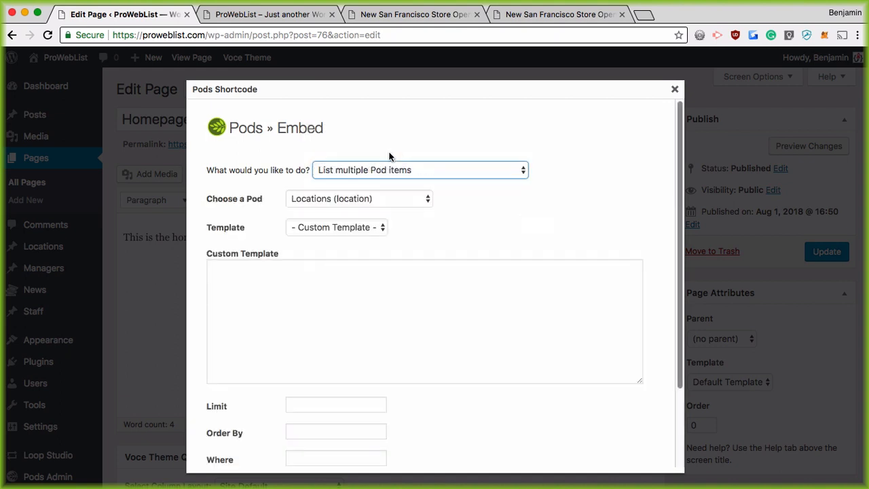
left_click(382, 199)
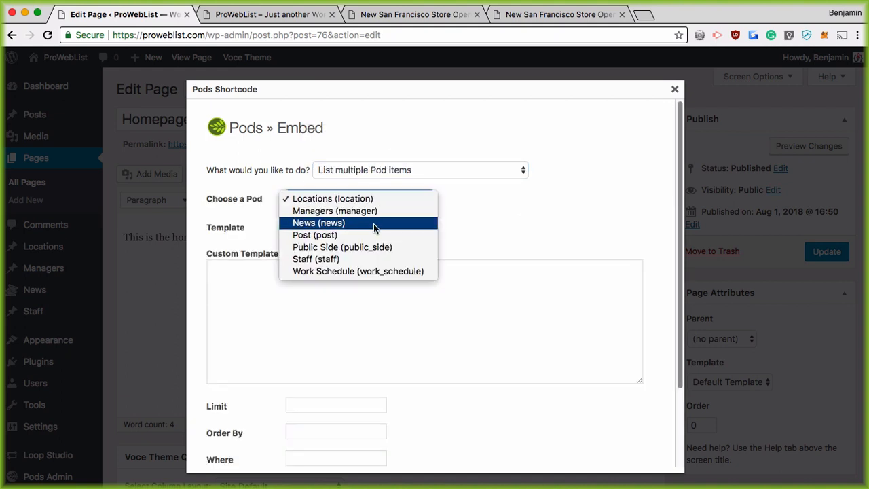
left_click(373, 224)
left_click(336, 231)
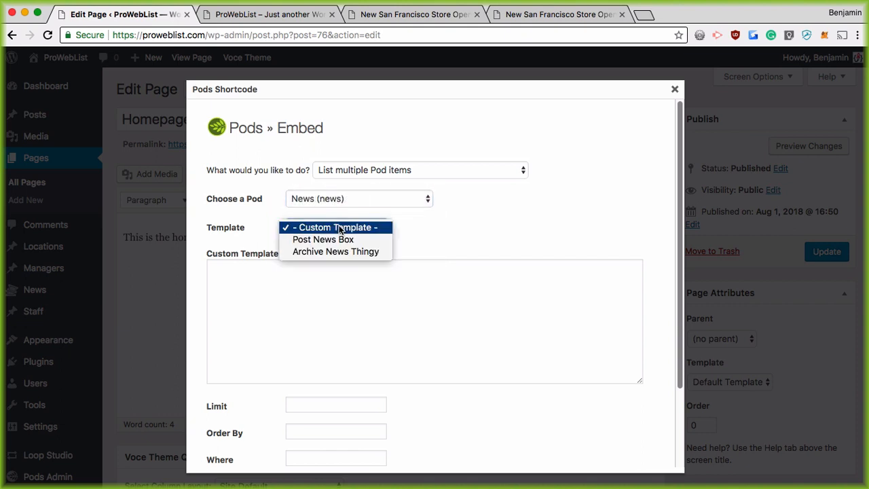
key("Escape")
left_click(365, 256)
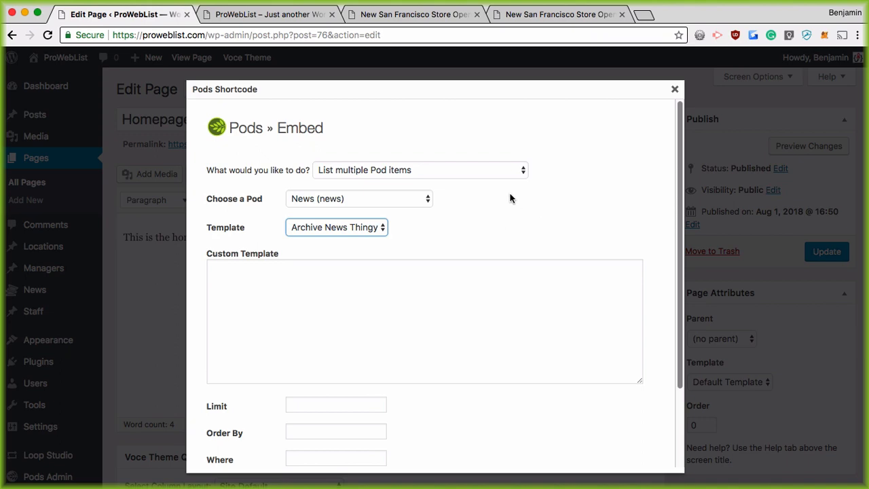
Set the item limit to 4 and insert the shortcode into the page
scroll(454, 219, "down", 3)
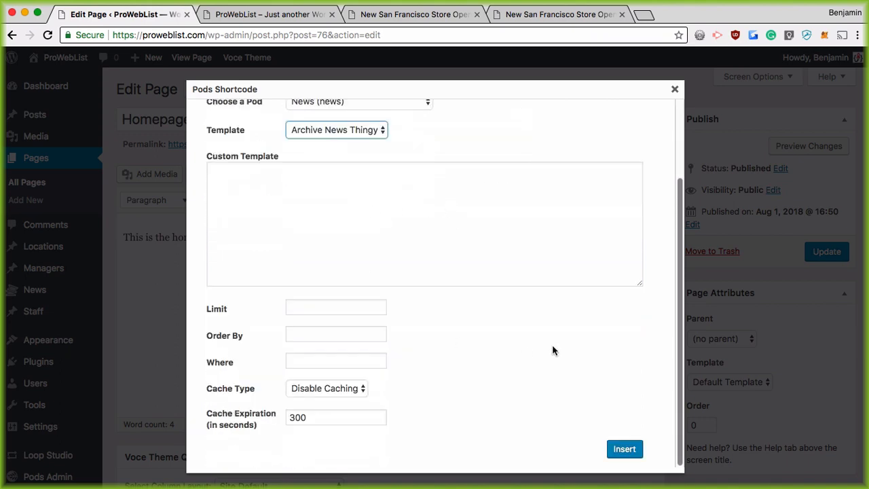
scroll(342, 349, "up", 1)
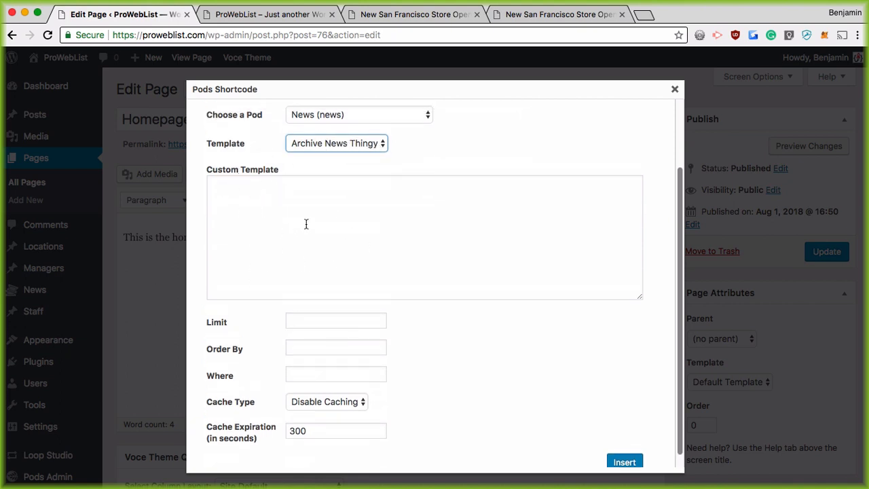
scroll(278, 226, "down", 1)
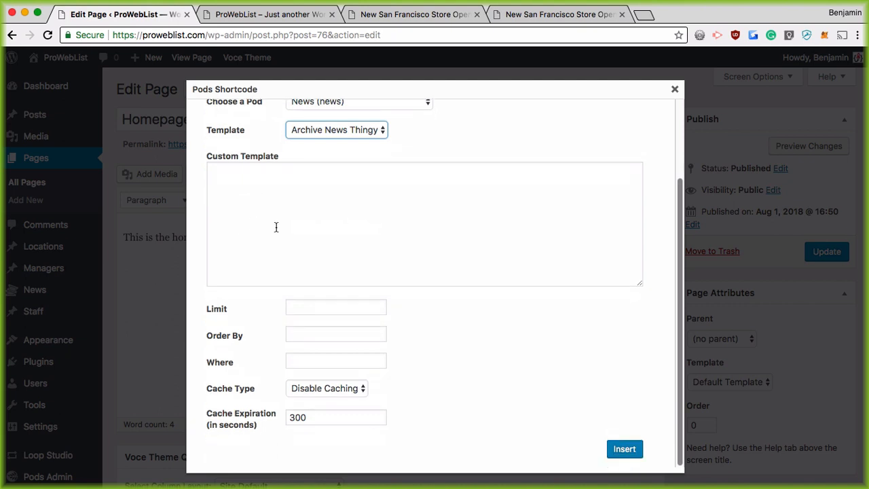
left_click(297, 308)
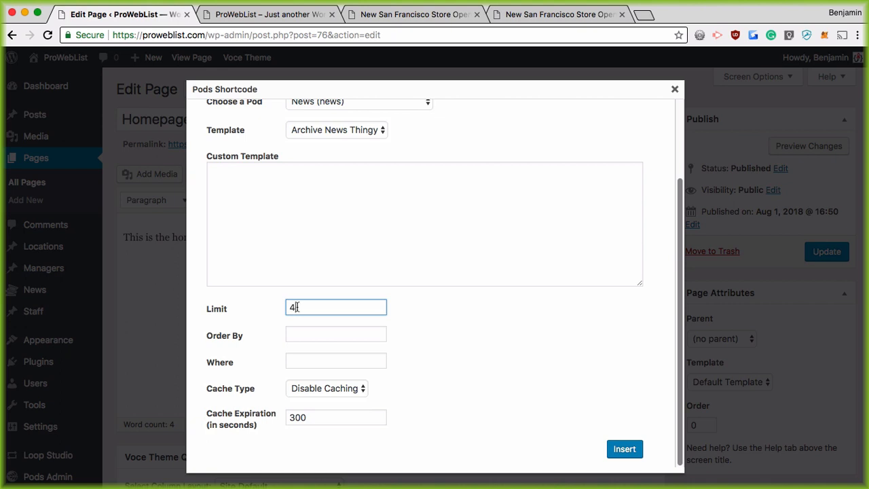
key("Tab")
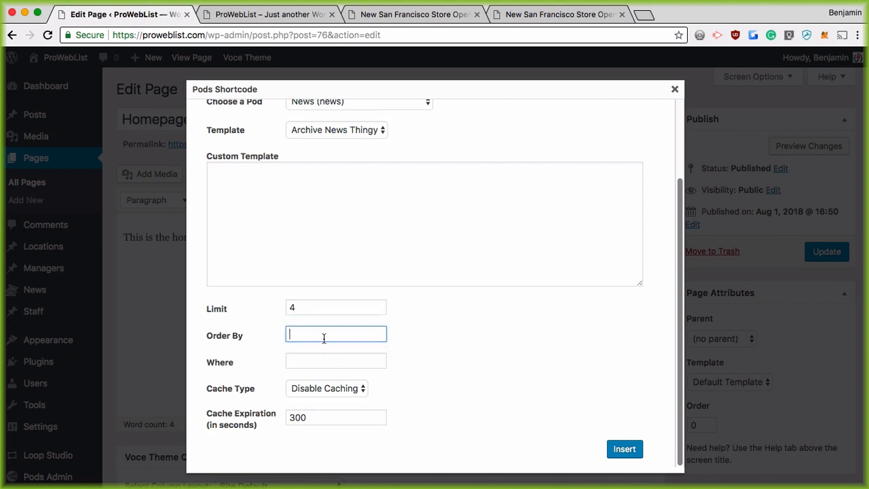
left_click(306, 362)
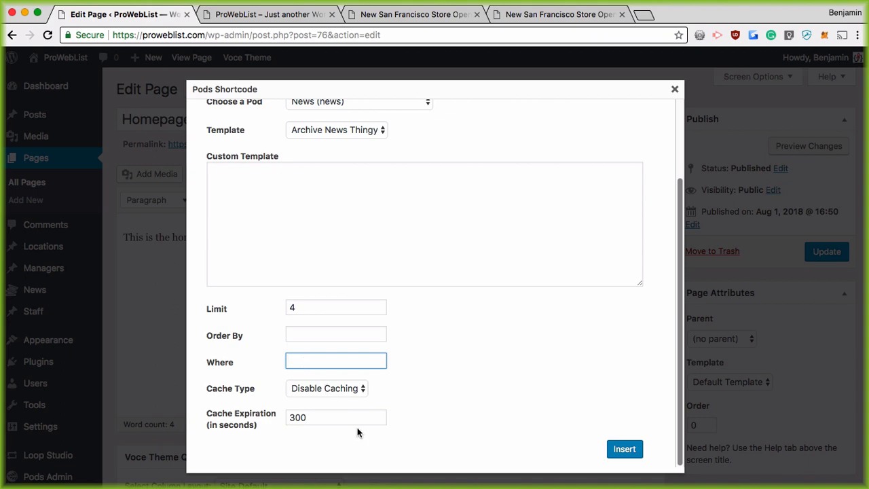
left_click(620, 450)
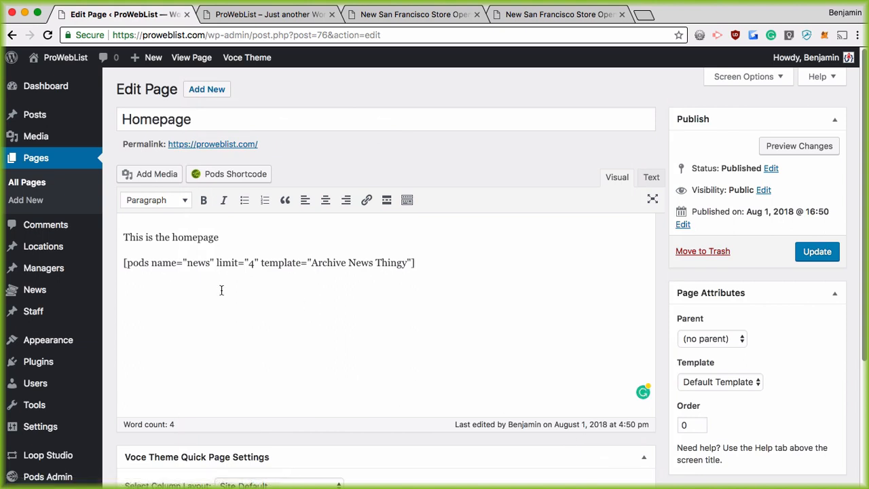
Update the Homepage, reload the front page to see Great News and the SF store item in dashed boxes
left_click(801, 254)
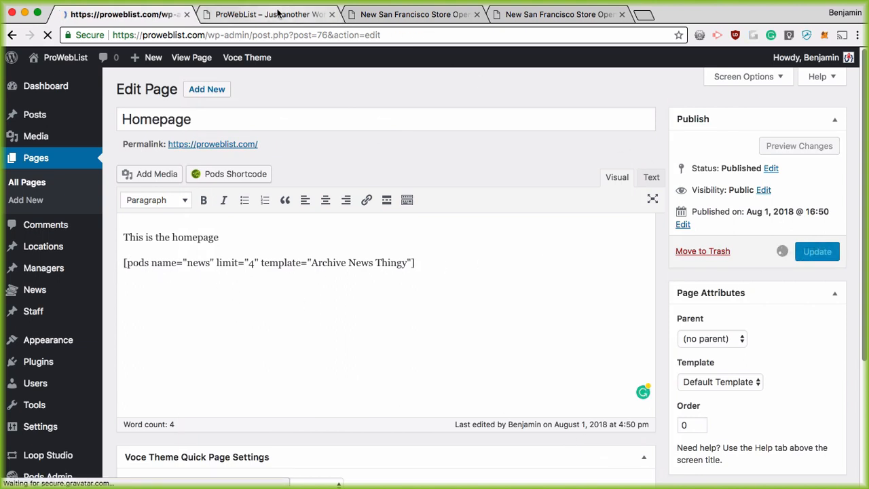
left_click(282, 13)
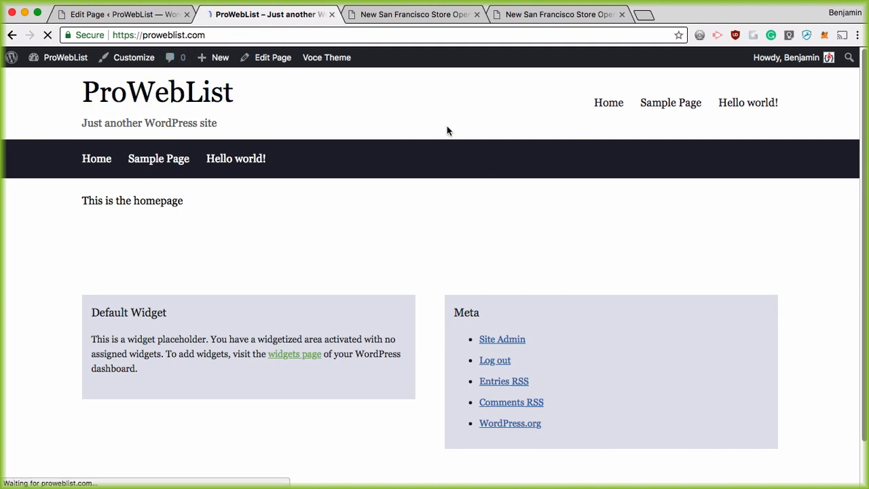
key("super+r")
scroll(445, 109, "down", 3)
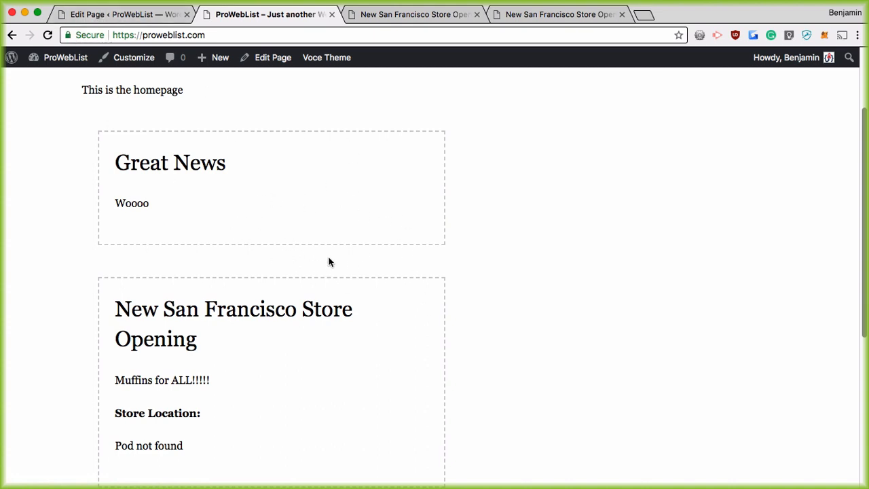
left_click(147, 14)
scroll(84, 424, "down", 5)
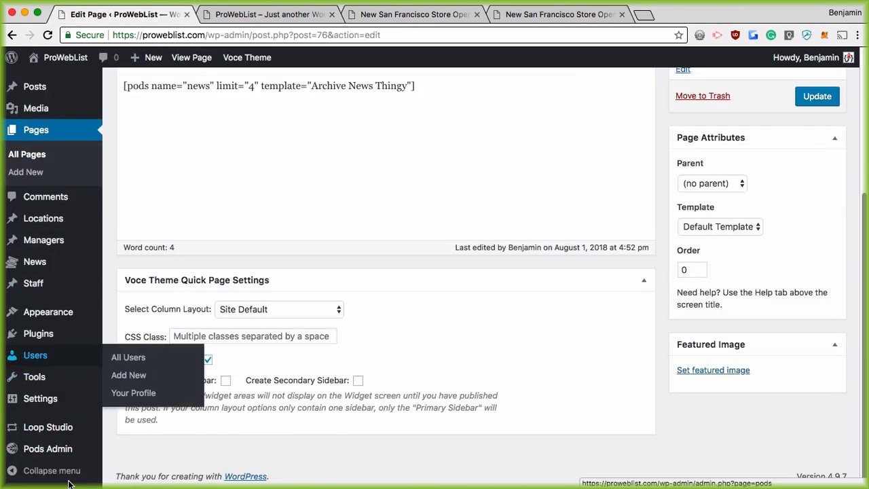
Narrow the Archive News Thingy template's box width to 40% and save it
mouse_move(57, 452)
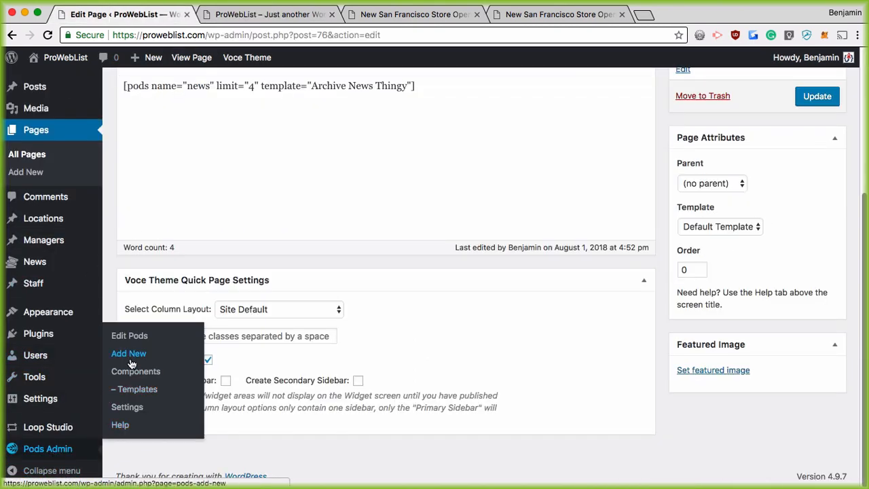
left_click(138, 395)
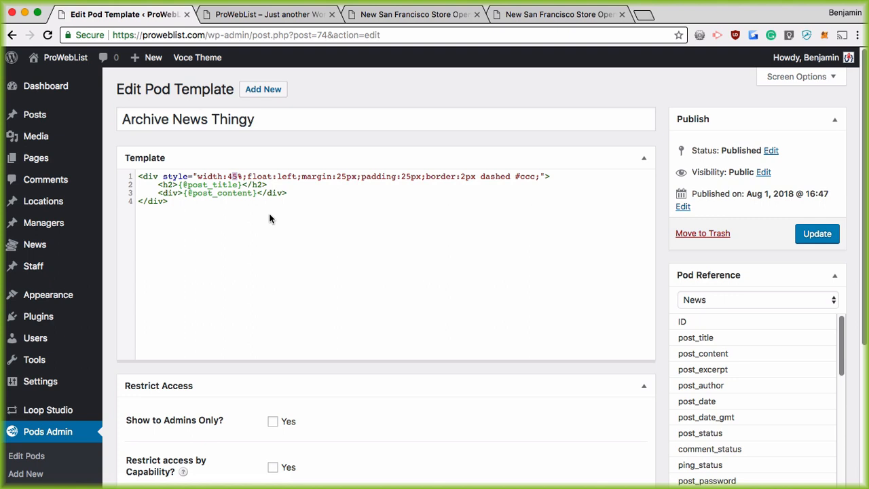
type("0")
left_click(817, 238)
Reload the homepage to see the two news boxes side by side
left_click(249, 15)
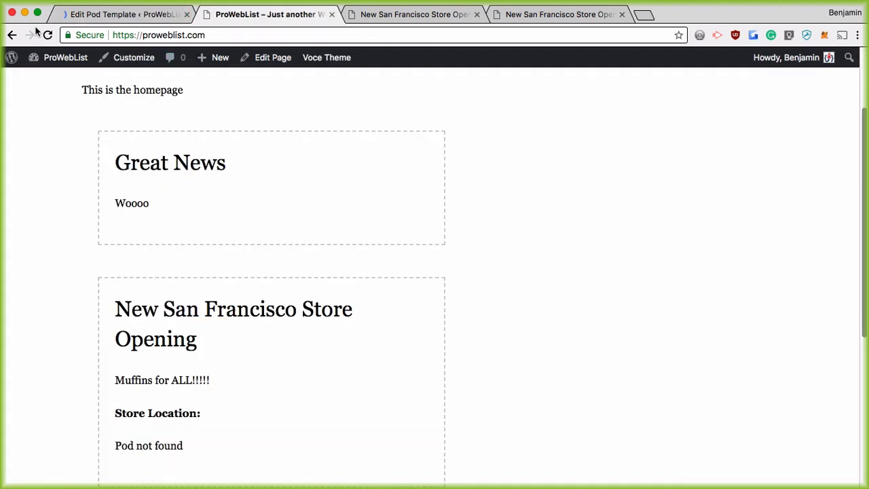
key("super+r")
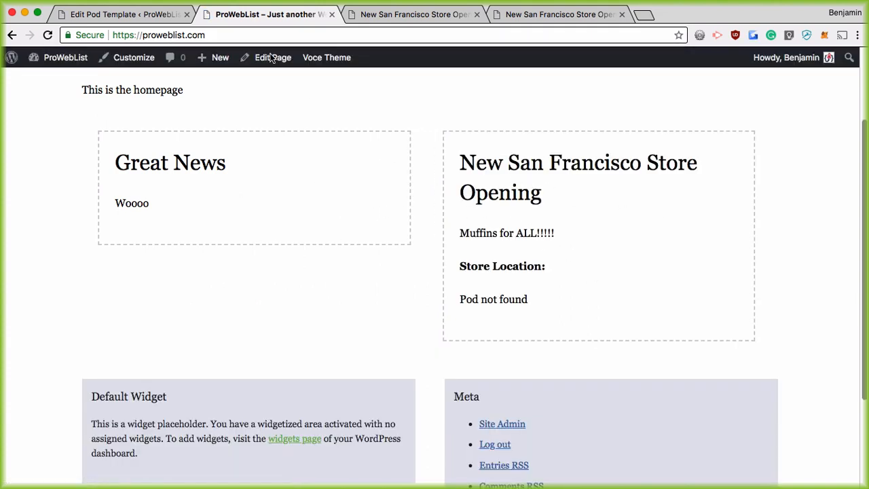
scroll(361, 246, "up", 1)
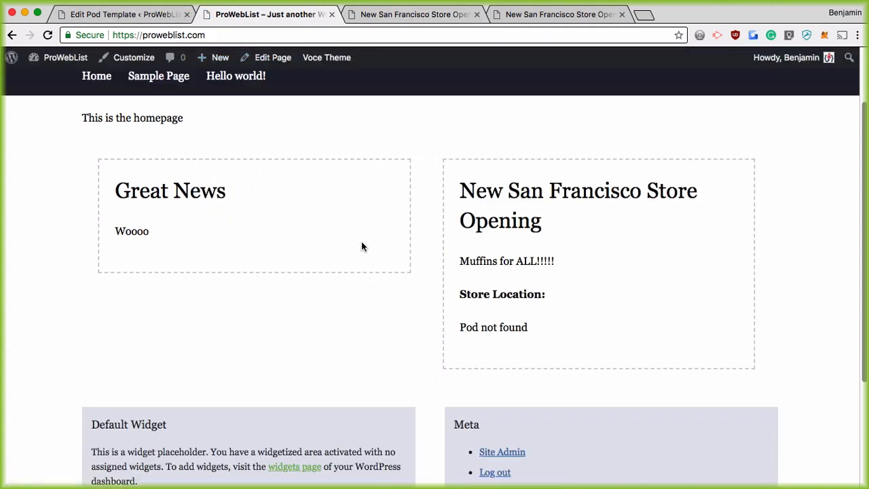
scroll(326, 237, "up", 3)
scroll(422, 326, "down", 1)
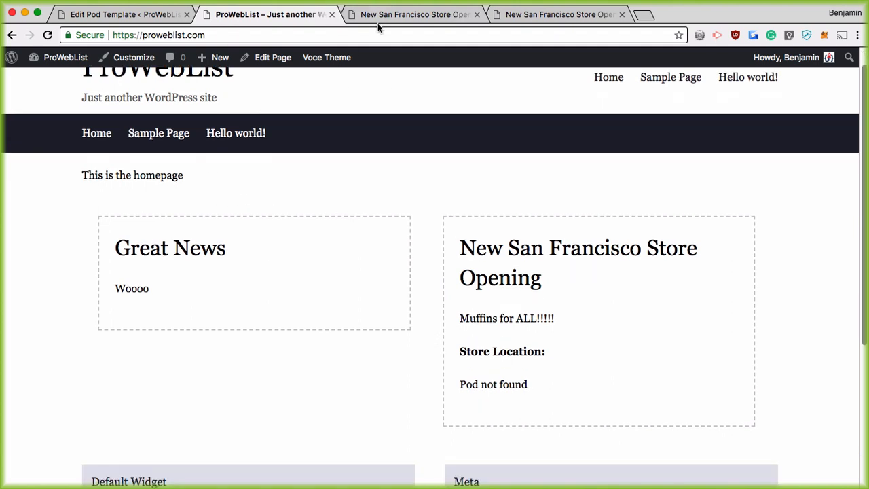
Start a new News item titled 'Muffins are Amazing'
left_click(378, 26)
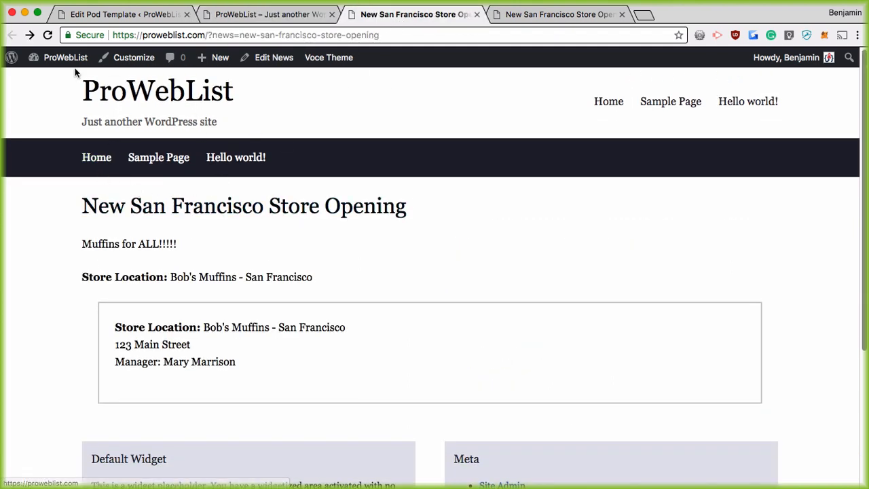
mouse_move(214, 63)
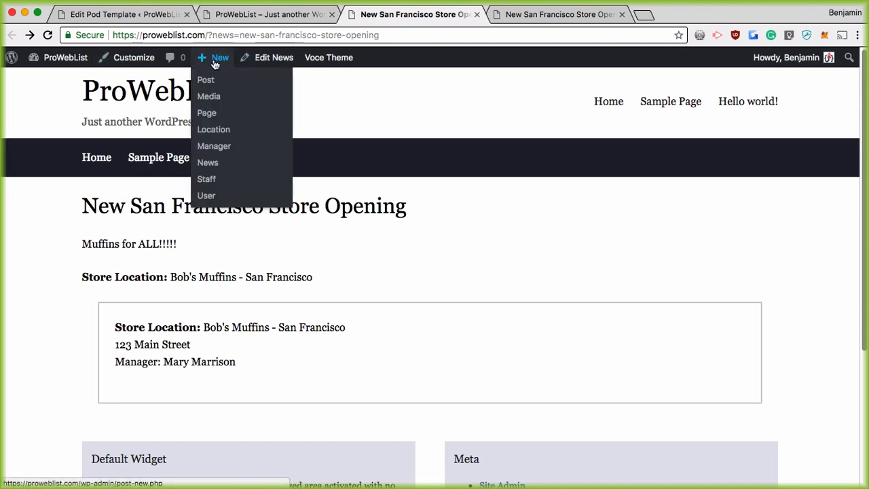
left_click(217, 166)
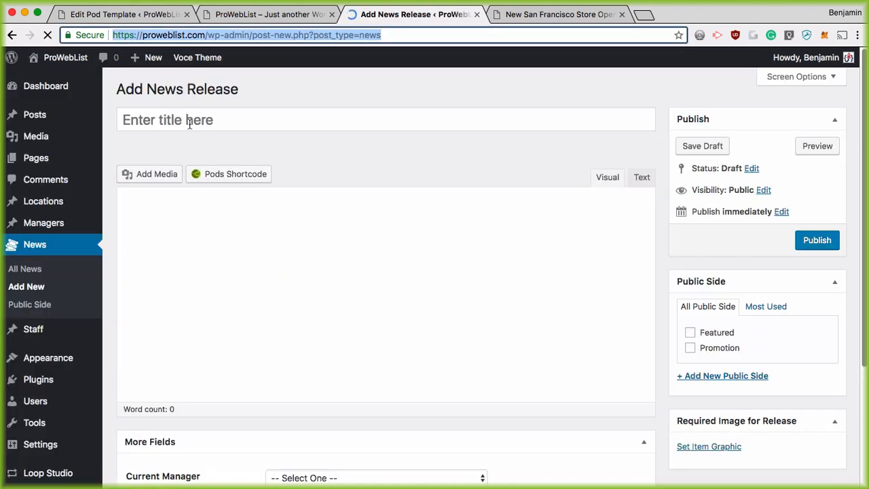
left_click(190, 123)
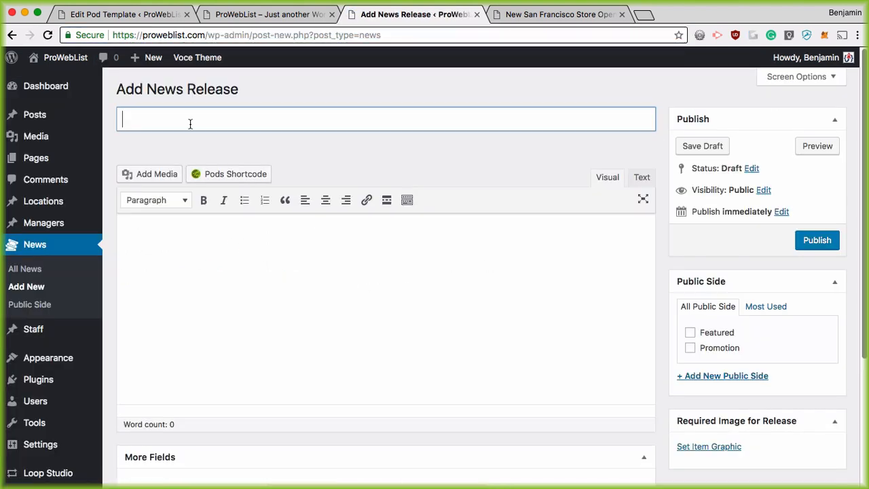
type("Muffins are ")
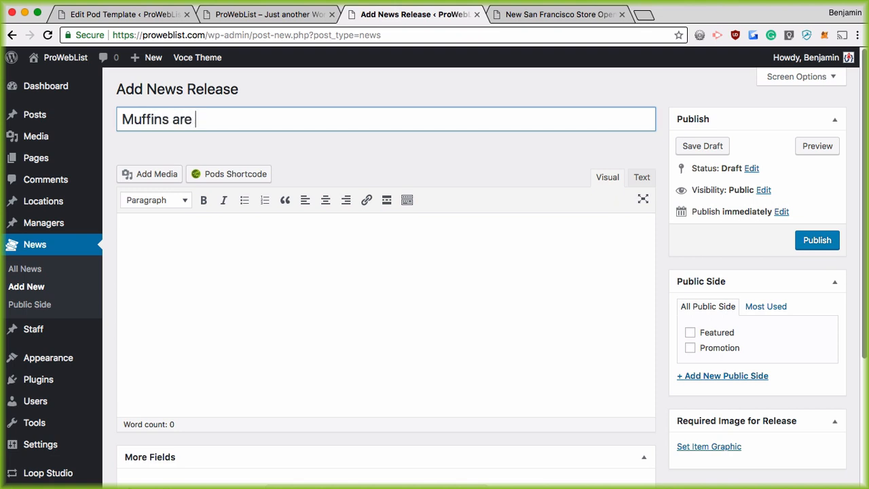
type("Amazing")
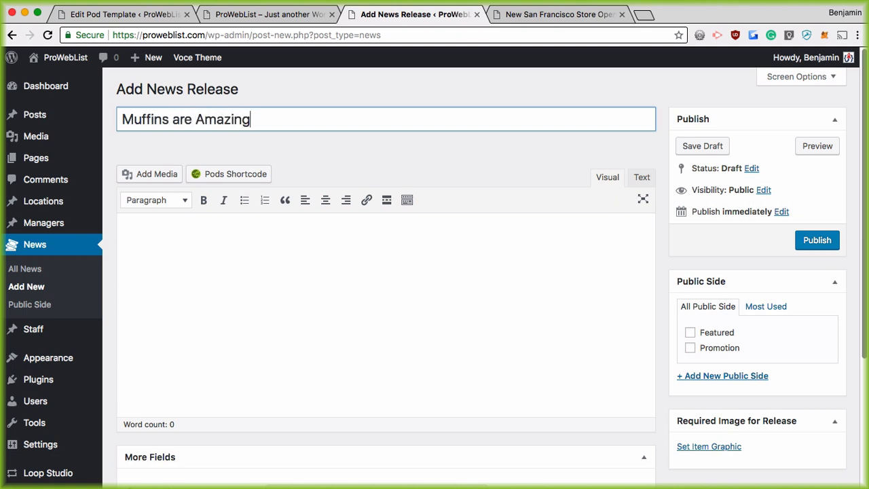
Insert the balloon image from the media library into the post body
left_click(153, 235)
left_click(148, 174)
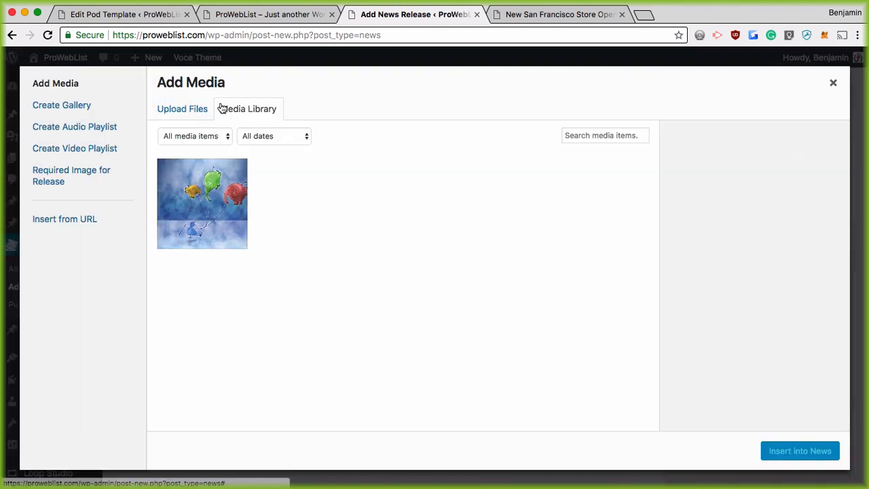
left_click(205, 208)
left_click(805, 454)
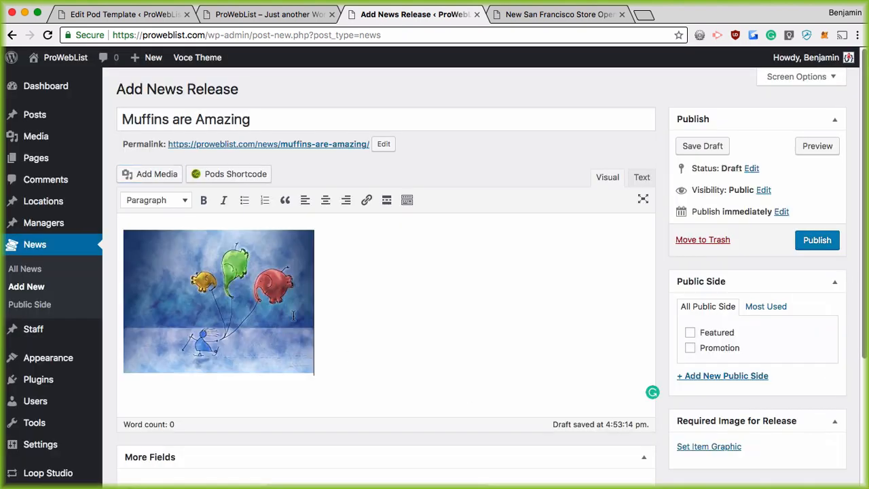
Set Store Location to Bob's Muffins – New York and publish the item
scroll(325, 315, "down", 5)
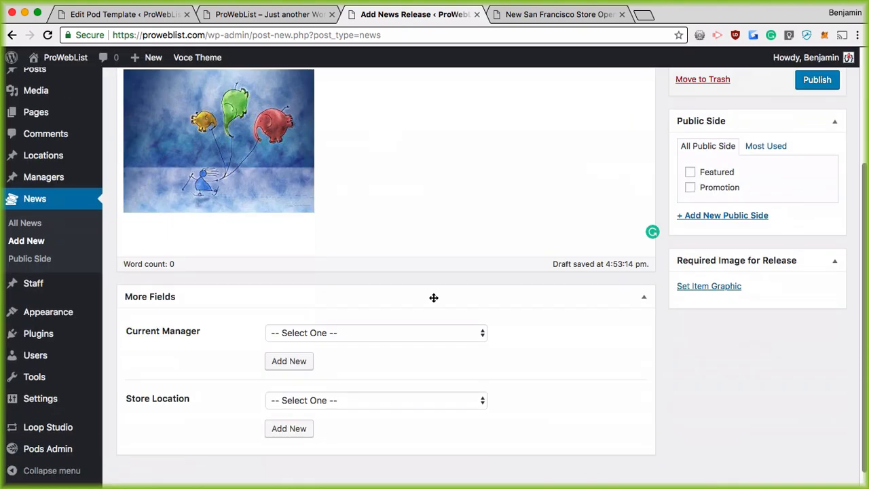
left_click(425, 401)
left_click(420, 428)
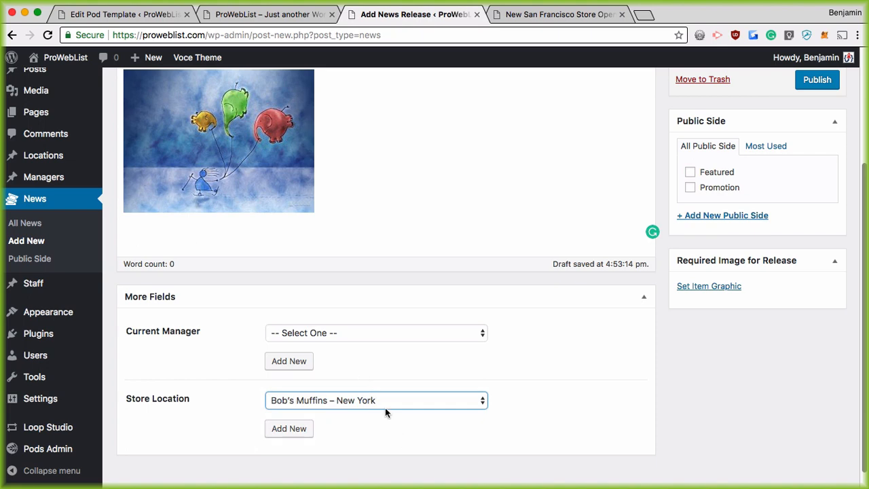
scroll(774, 144, "up", 1)
left_click(817, 103)
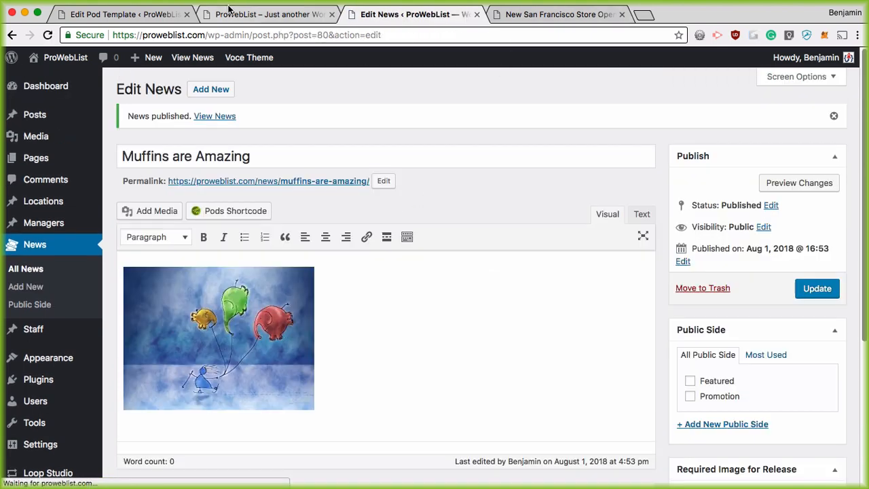
Reload the homepage to confirm Muffins are Amazing appears beside Great News
left_click(229, 14)
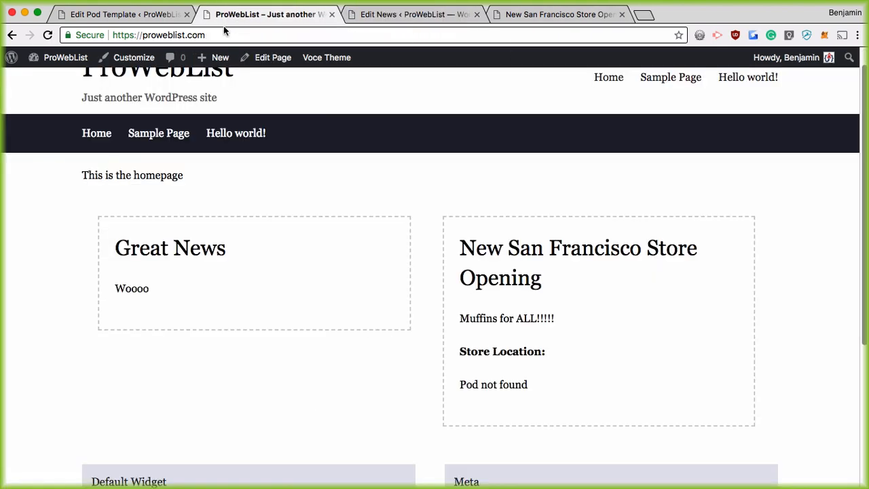
key("super+r")
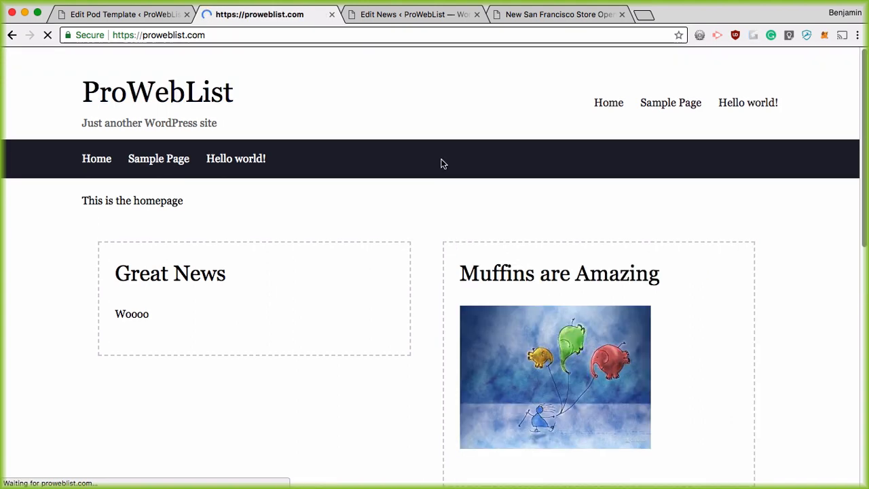
scroll(201, 250, "down", 5)
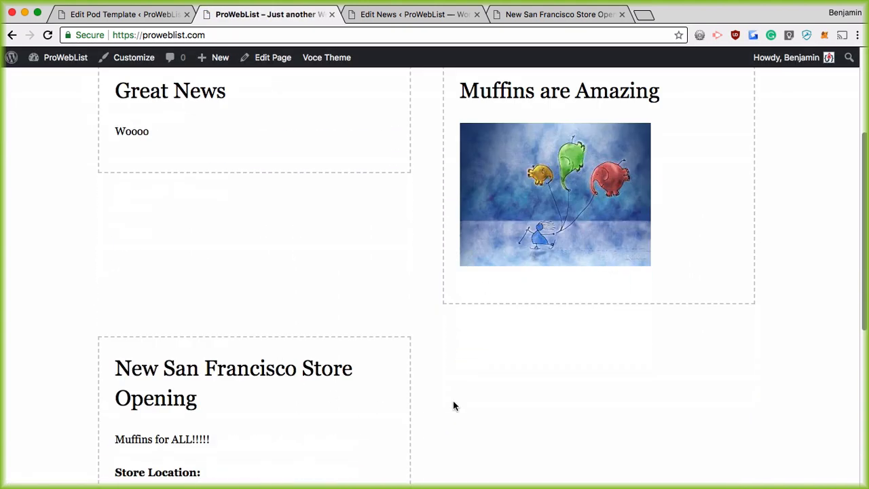
scroll(673, 343, "down", 3)
scroll(398, 163, "up", 6)
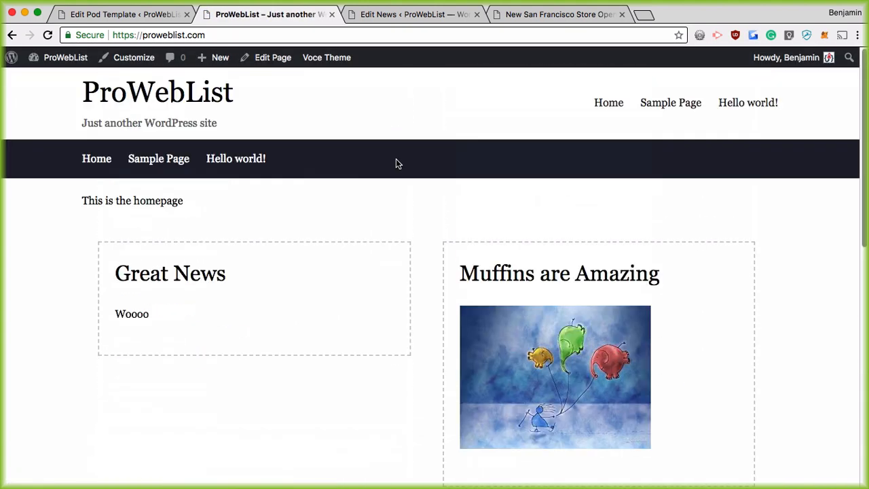
left_click(377, 6)
Publish a new News item 'Another News Item' with body 'This is another item'
left_click(211, 89)
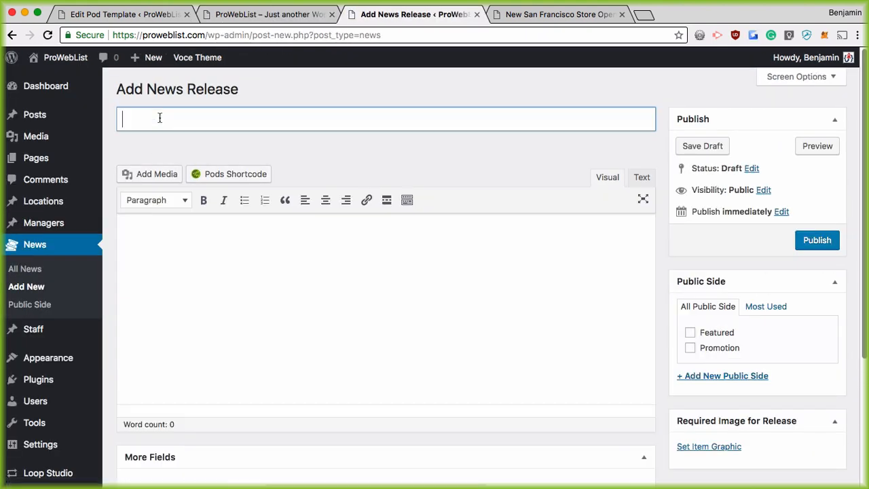
type("Another News ")
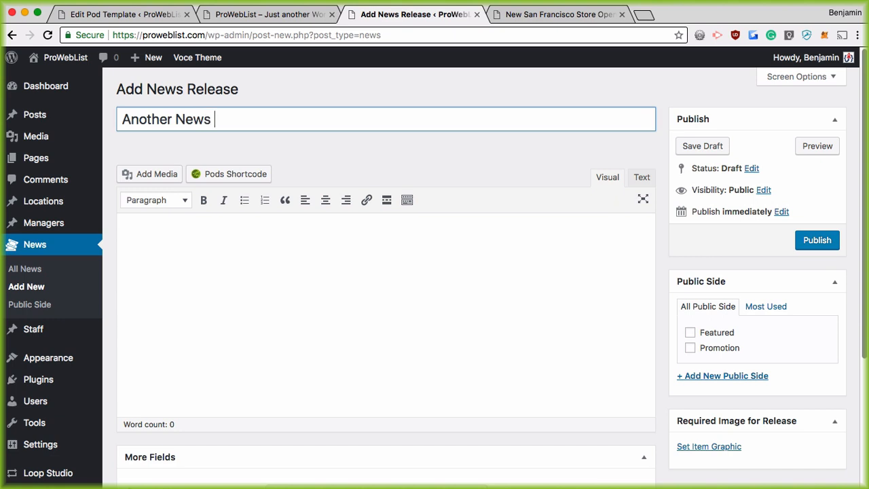
type("Item")
key("Tab")
type("This ")
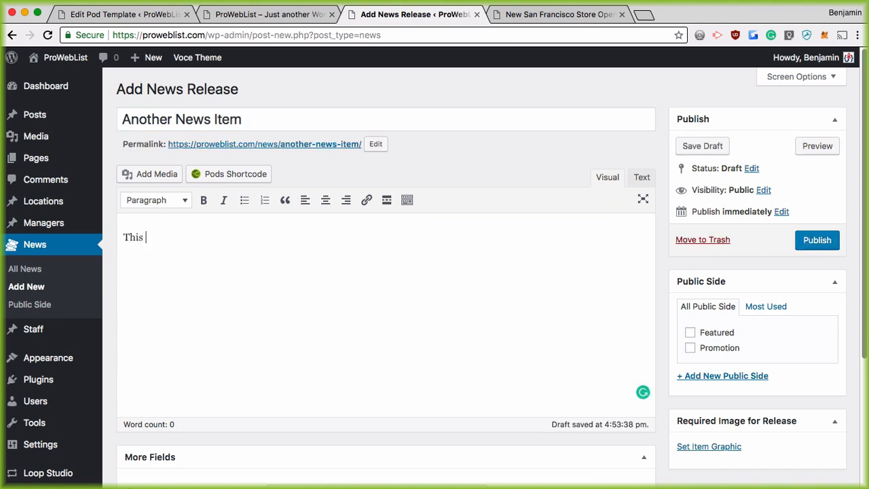
type("is another item")
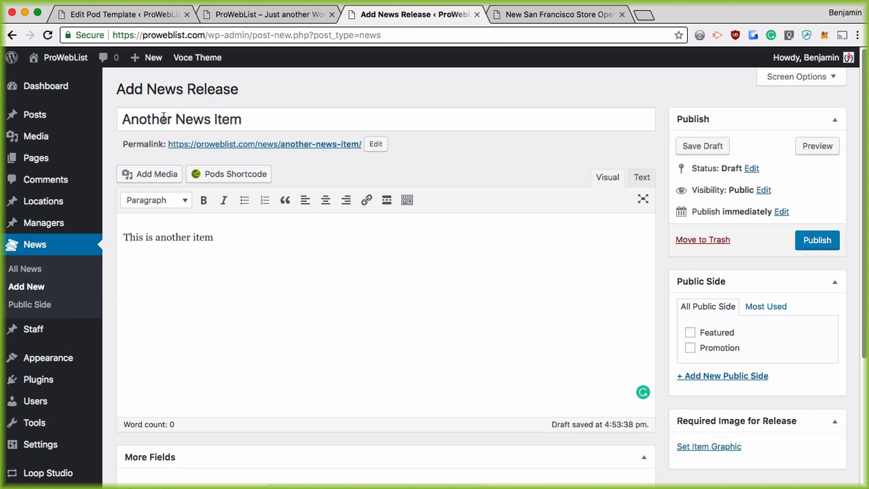
scroll(699, 238, "down", 3)
left_click(816, 125)
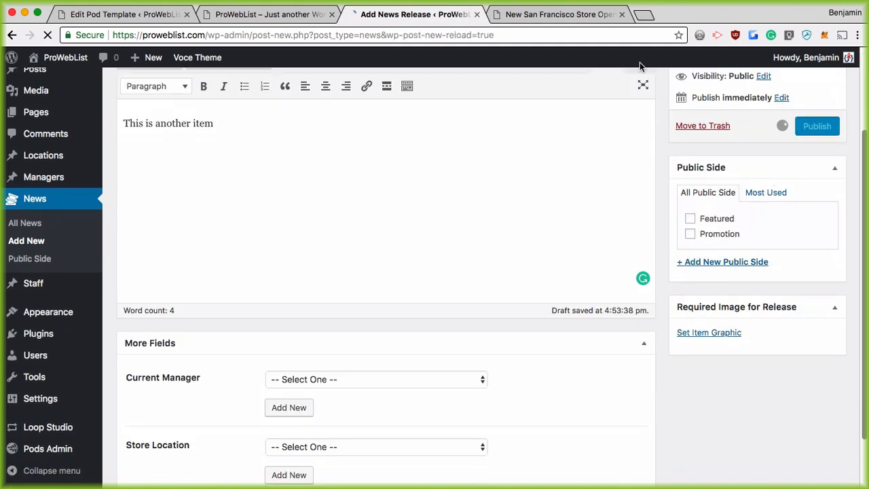
Reload the homepage and scroll through the four news boxes
left_click(265, 14)
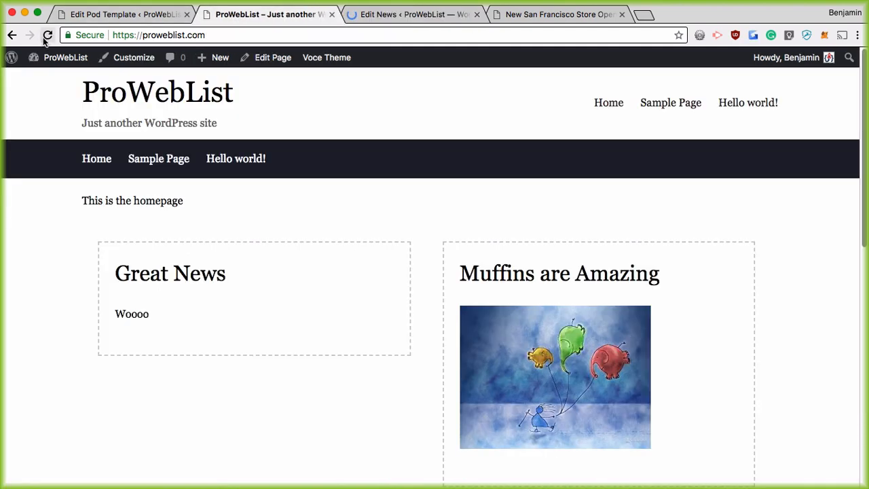
left_click(46, 36)
scroll(543, 238, "down", 5)
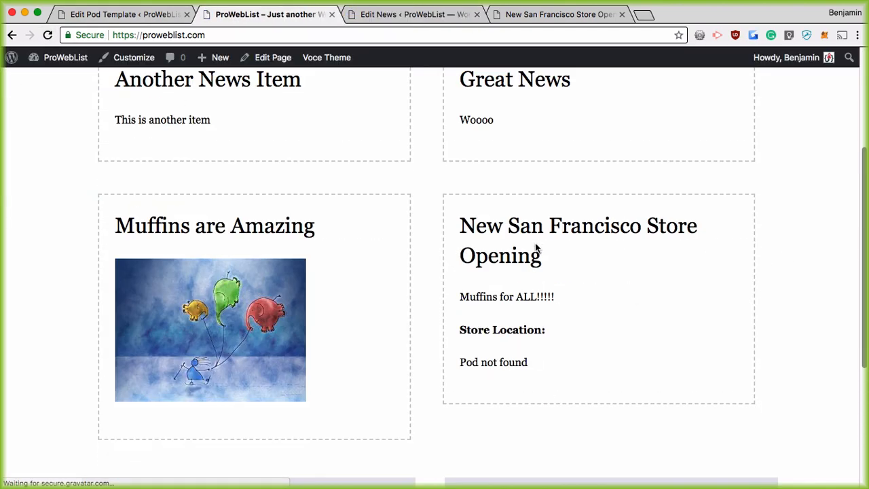
scroll(535, 247, "down", 1)
scroll(596, 275, "up", 5)
scroll(596, 274, "down", 1)
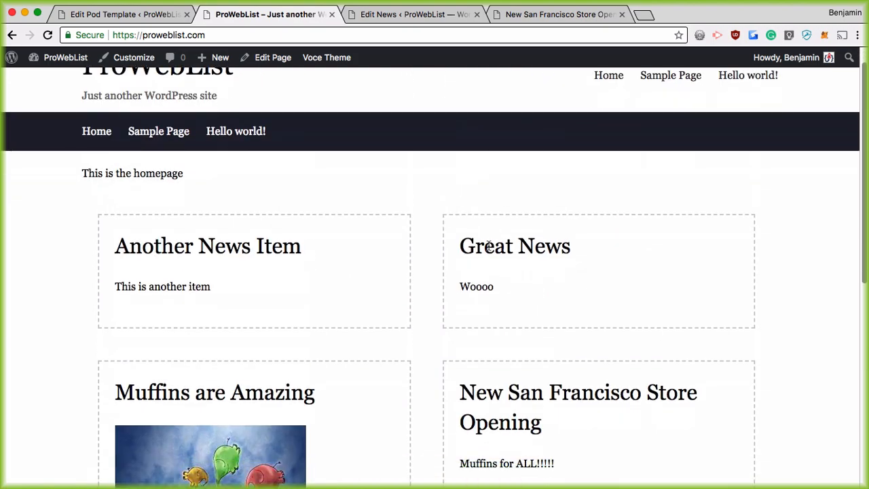
scroll(341, 294, "down", 4)
scroll(561, 230, "up", 5)
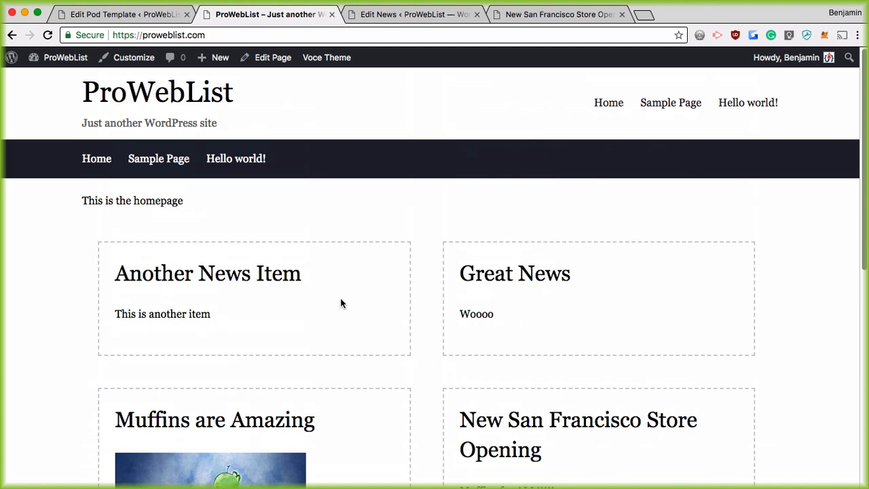
scroll(347, 210, "down", 1)
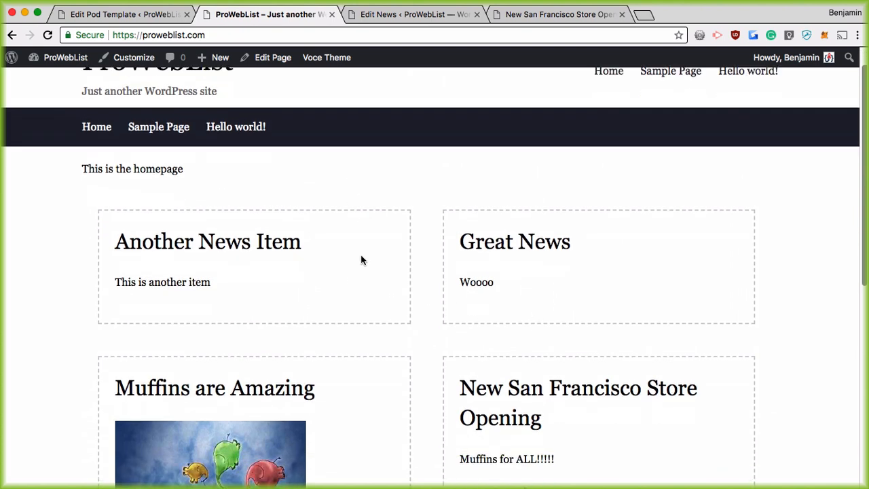
Review the Archive News Thingy template code in the pod template editor
left_click(122, 13)
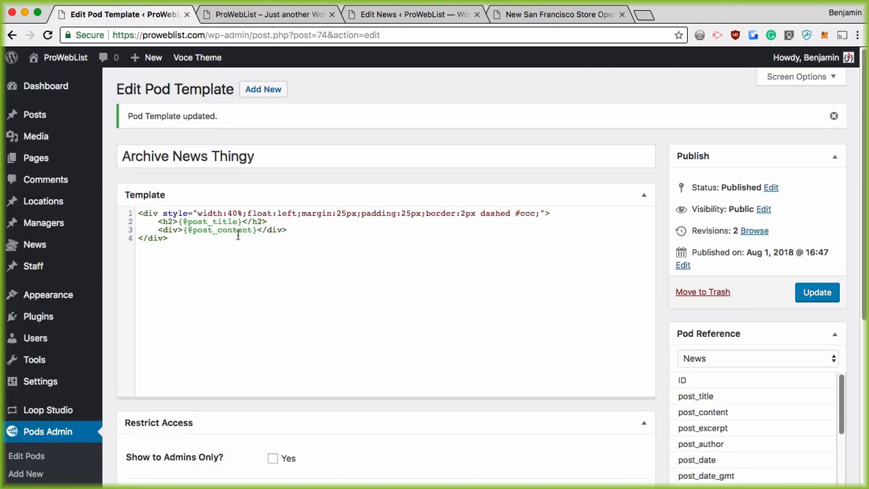
left_click_drag(139, 213, 202, 267)
left_click(180, 239)
Inspect the Another News Item box text on the homepage, then return to the template editor
left_click(248, 14)
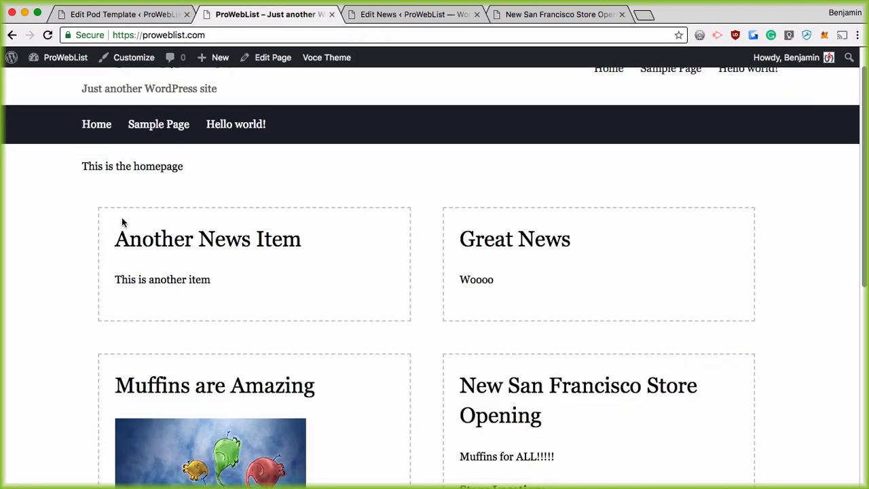
left_click_drag(114, 238, 272, 280)
left_click_drag(437, 241, 471, 276)
scroll(462, 274, "down", 3)
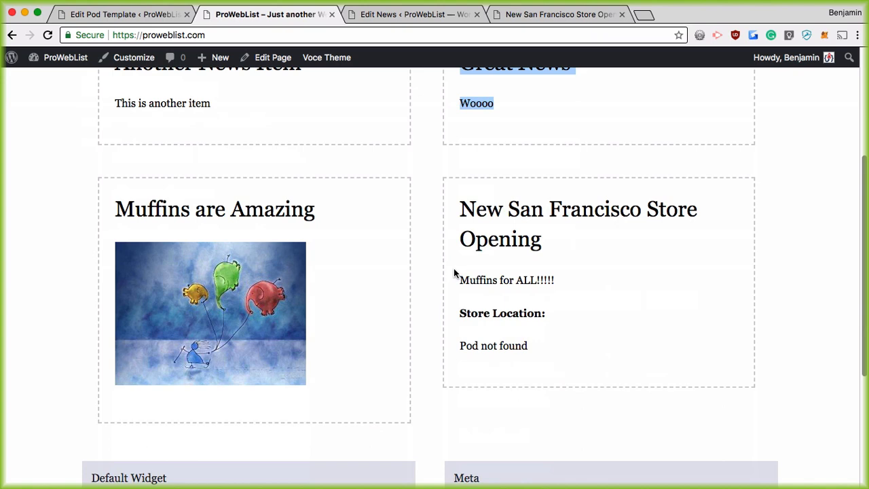
scroll(453, 268, "up", 3)
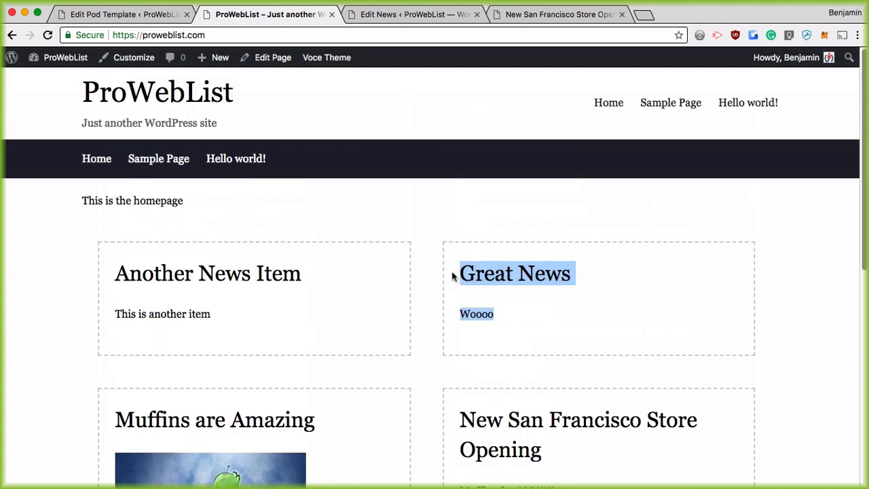
left_click(428, 309)
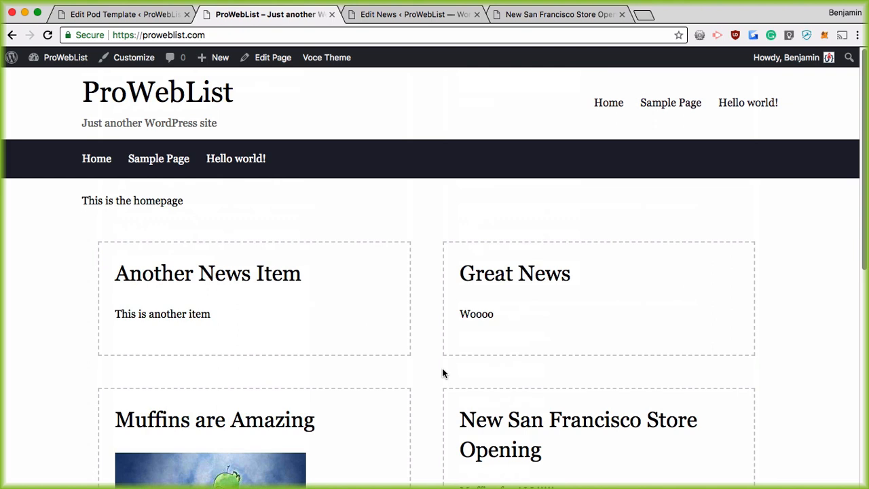
left_click(171, 15)
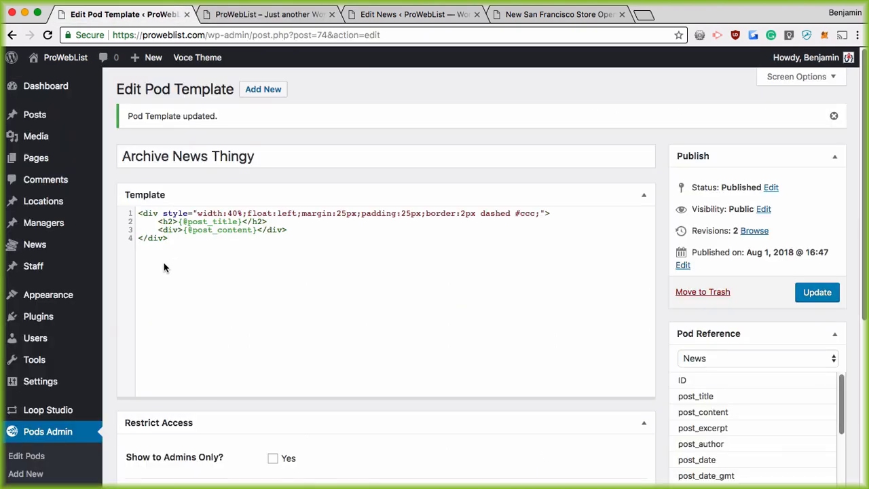
Open New San Francisco Store Opening from All News, select its Store Location line, back to homepage
mouse_move(61, 263)
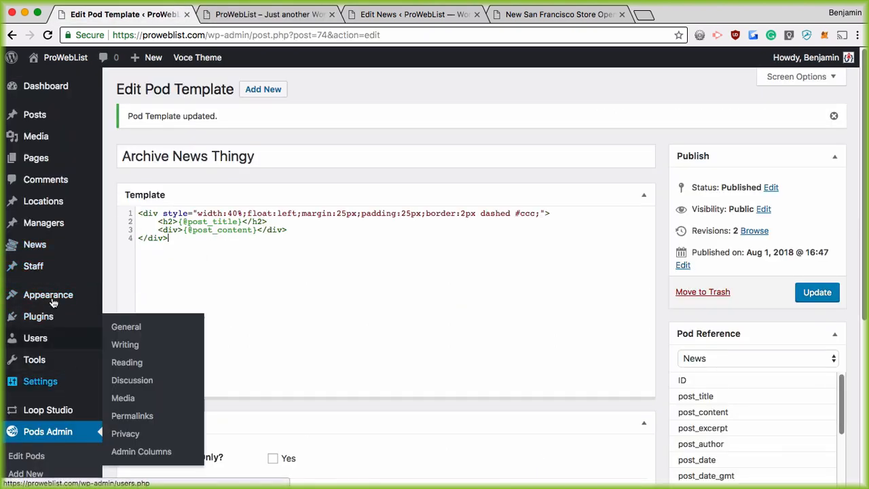
left_click(114, 248)
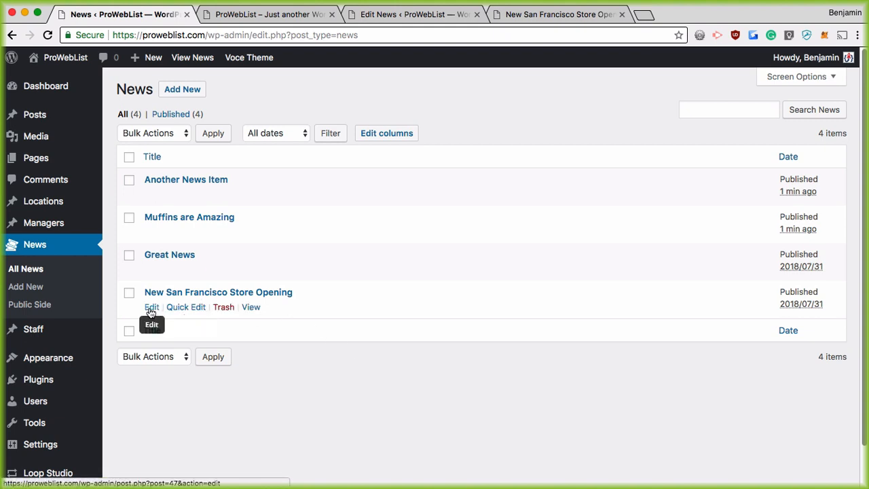
left_click(150, 307)
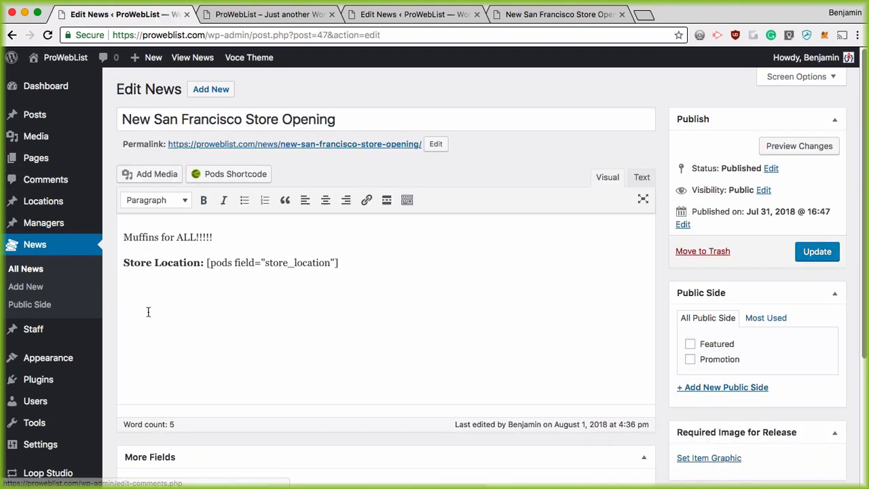
left_click_drag(115, 268, 384, 264)
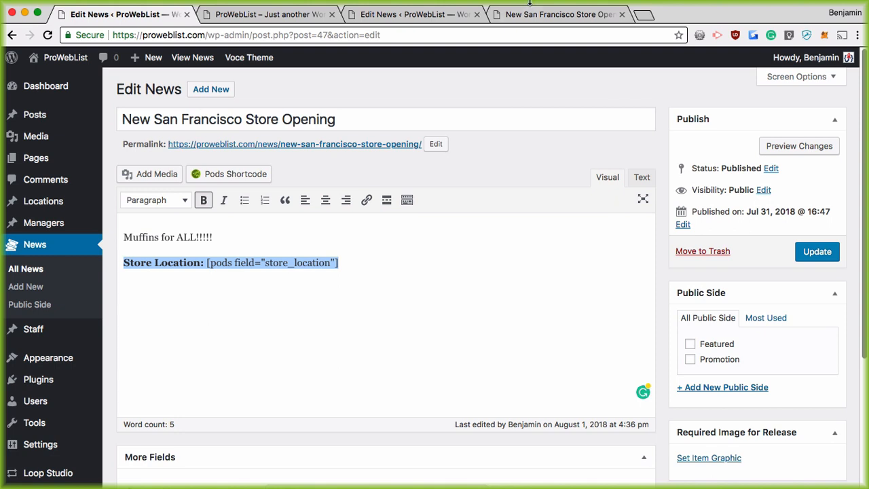
left_click(270, 21)
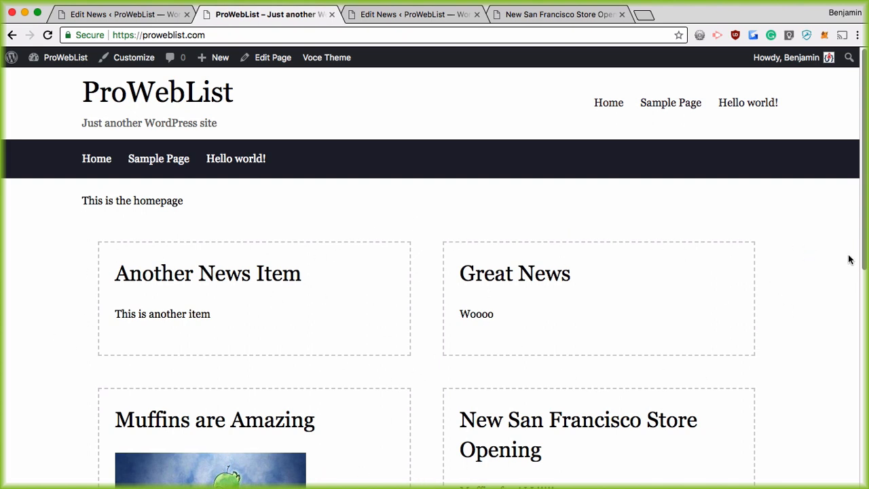
In the SF store item's editor, select the store_location shortcode and scroll to More Fields
scroll(353, 366, "down", 5)
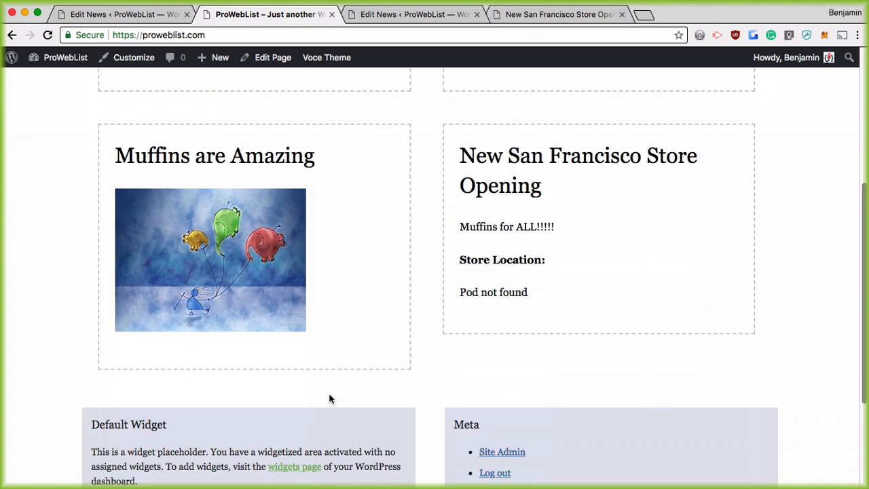
scroll(342, 383, "up", 5)
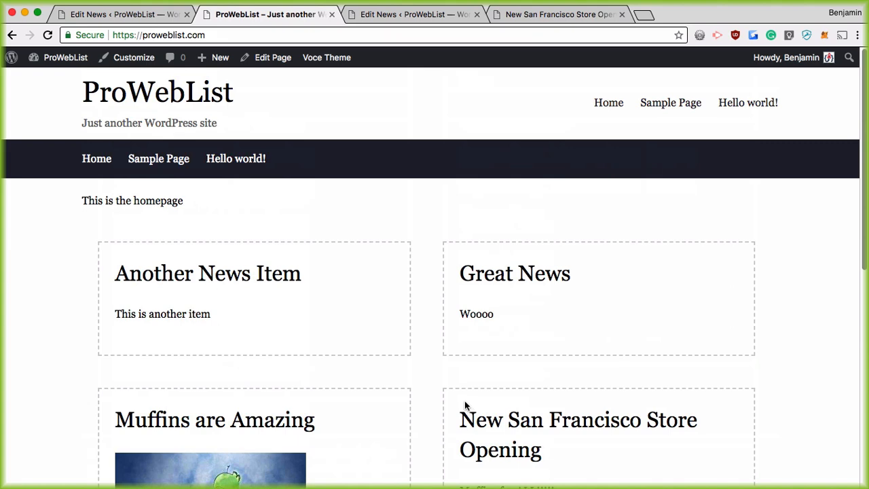
left_click(133, 13)
left_click(123, 263)
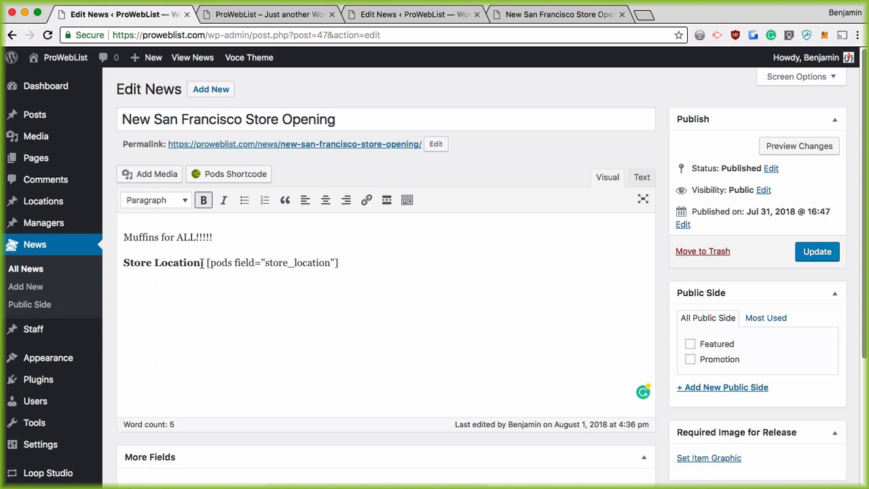
left_click_drag(202, 263, 349, 262)
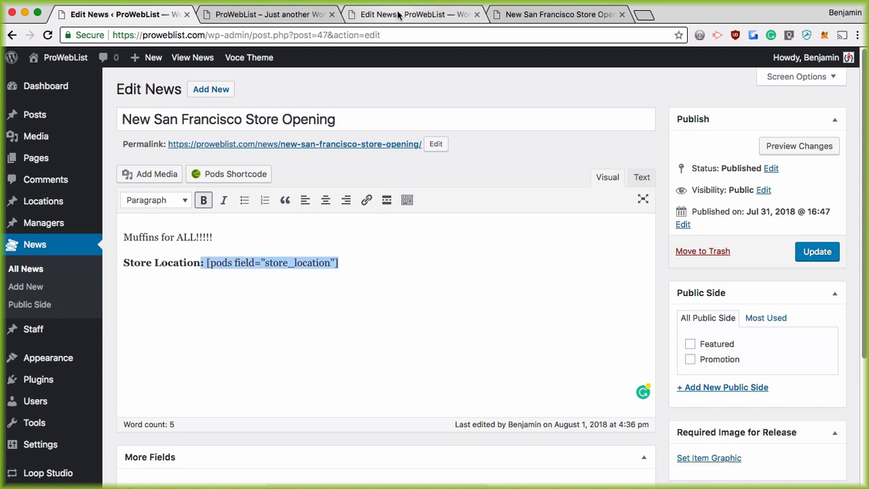
scroll(59, 441, "down", 5)
mouse_move(62, 449)
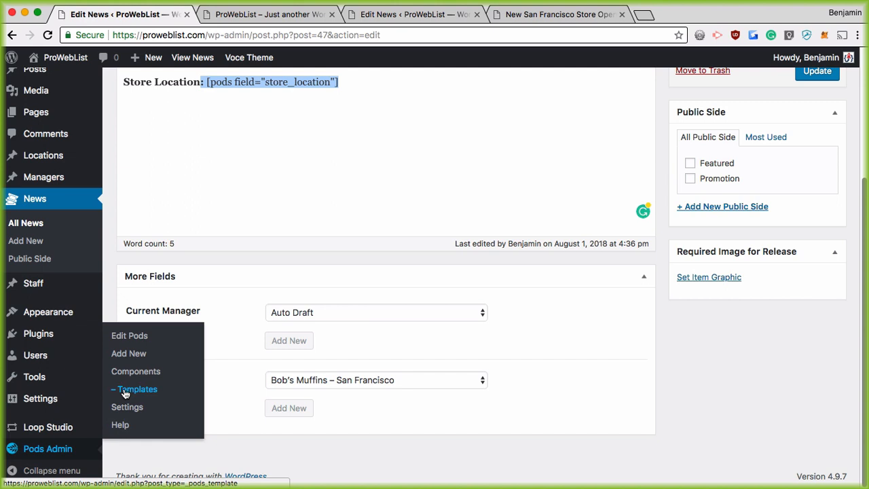
left_click(281, 14)
scroll(450, 265, "down", 5)
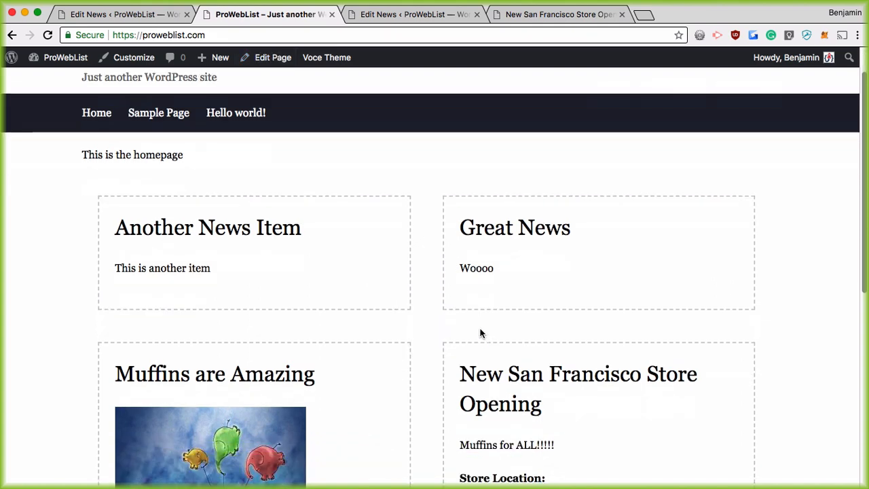
scroll(368, 191, "down", 2)
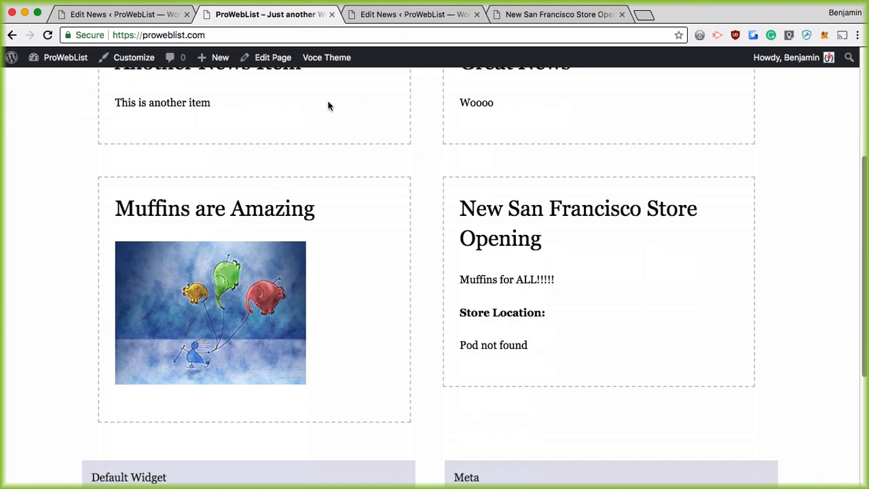
scroll(327, 105, "up", 3)
left_click(116, 14)
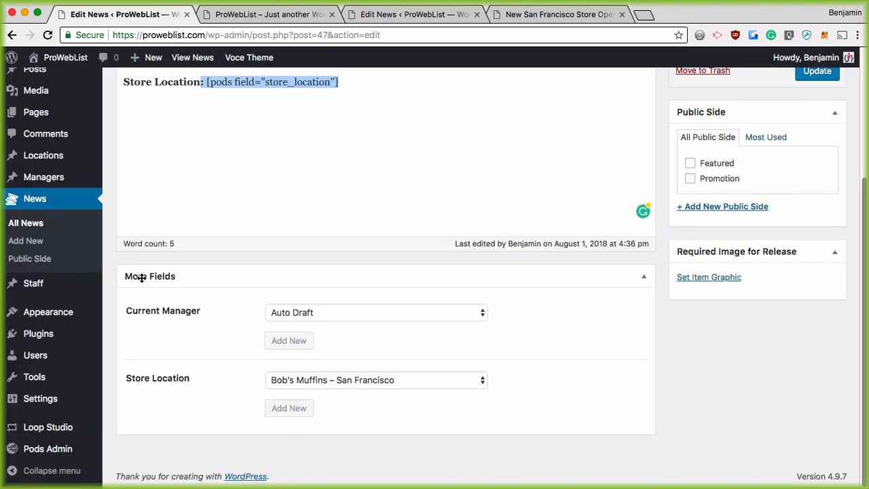
scroll(141, 276, "up", 1)
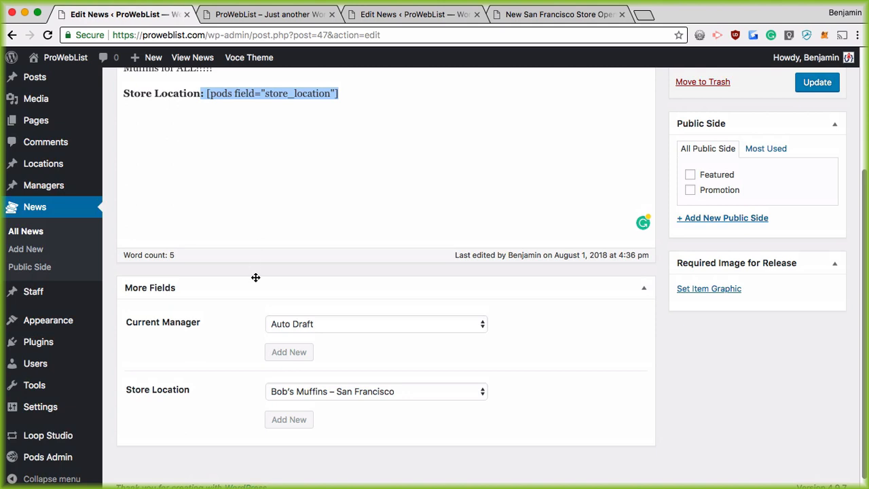
scroll(384, 370, "up", 3)
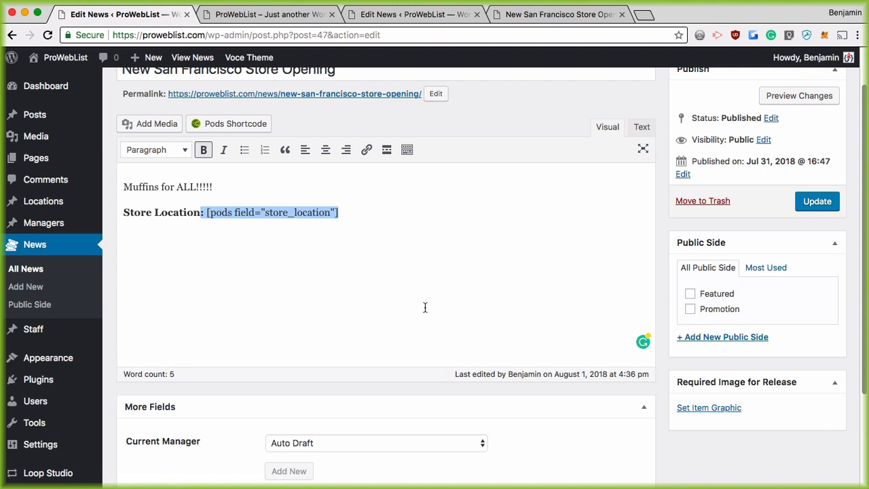
scroll(493, 150, "up", 2)
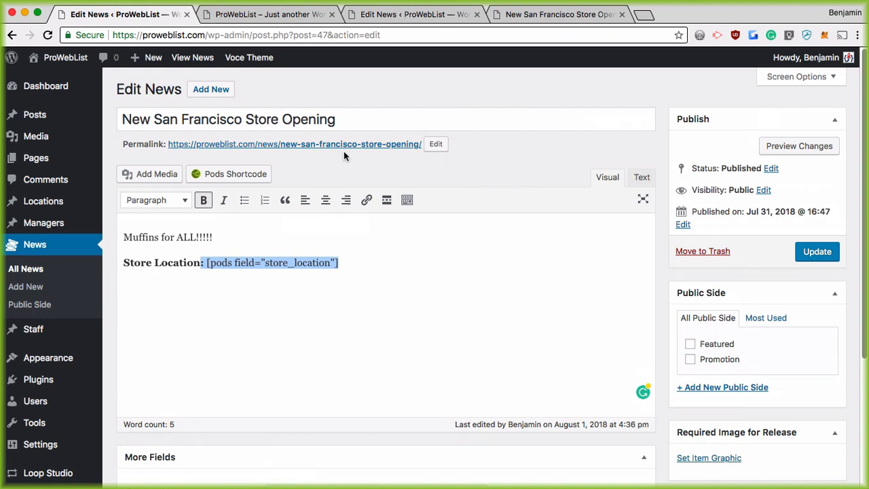
Open the Post News Box pod template from Pods Templates and select all its code
left_click(289, 15)
mouse_move(341, 92)
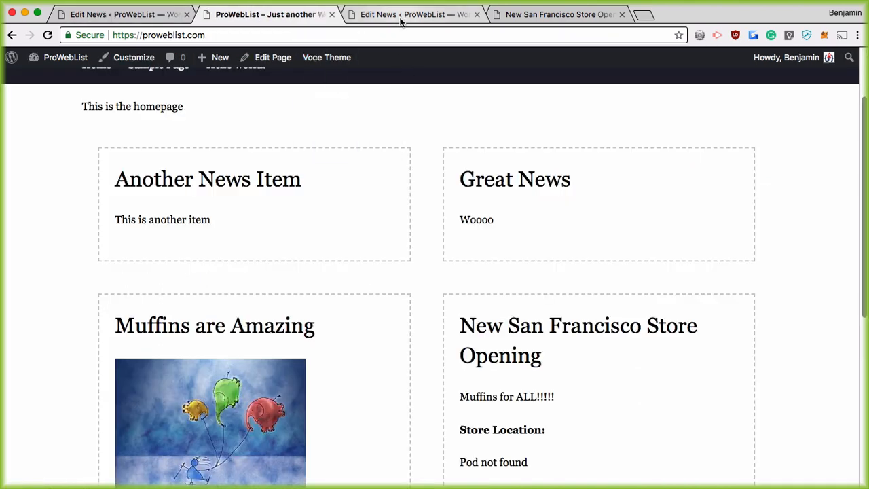
left_click(404, 15)
scroll(233, 310, "down", 5)
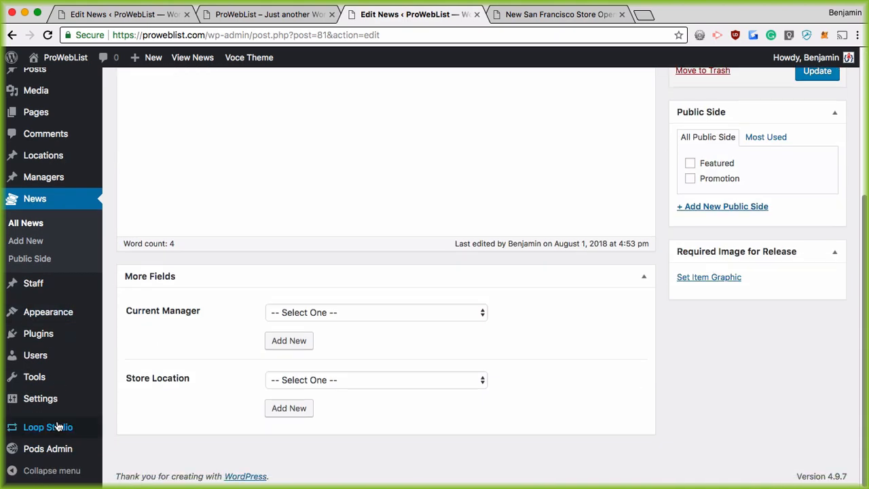
mouse_move(20, 452)
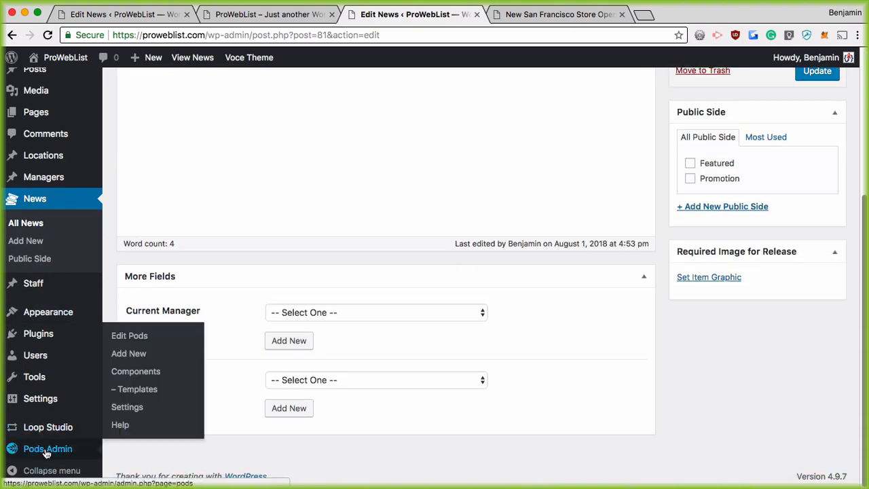
left_click(137, 389)
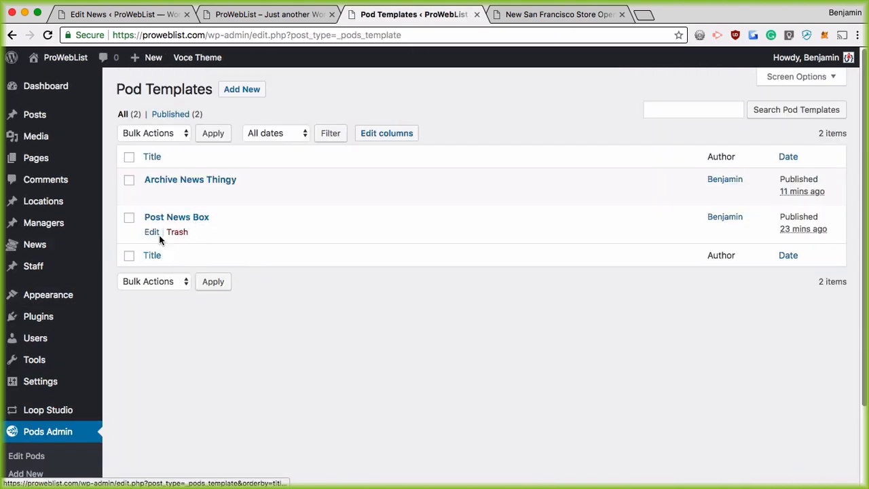
left_click(151, 231)
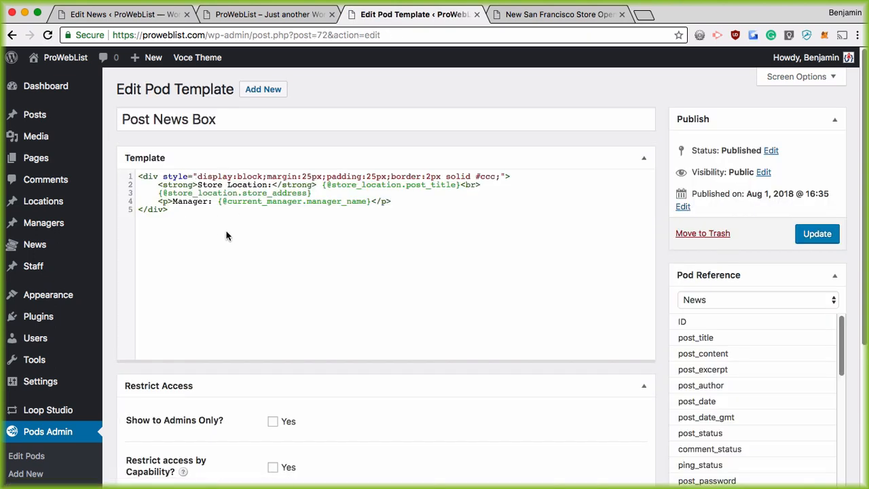
left_click(184, 213)
key("super+a")
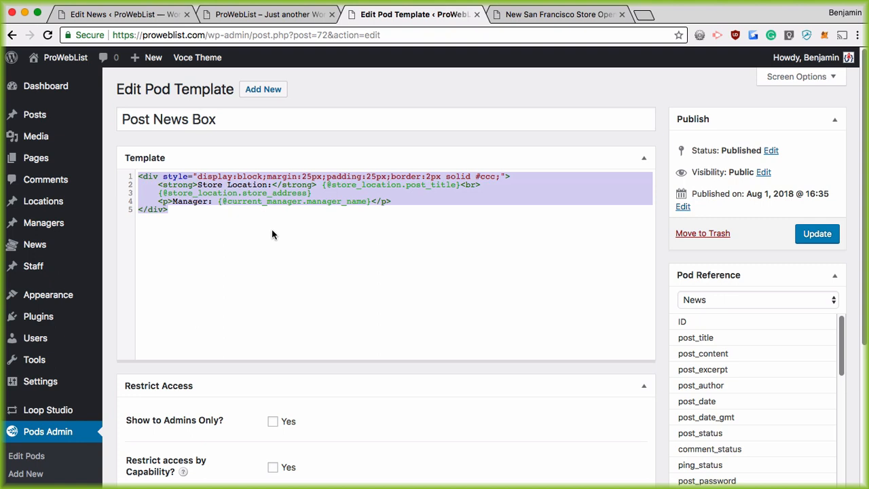